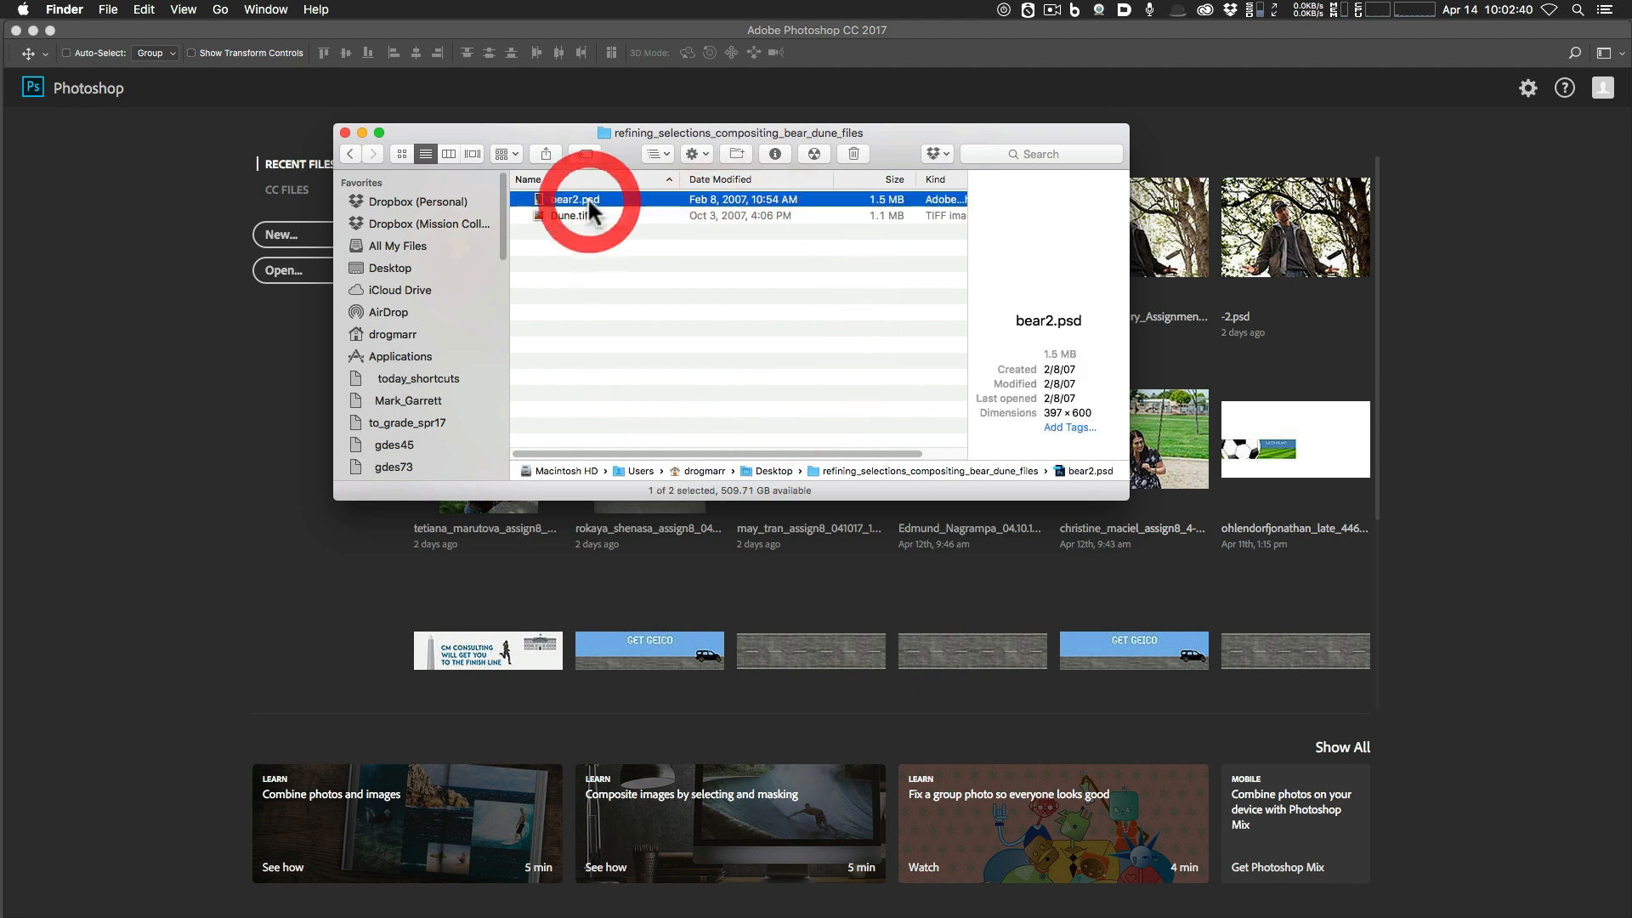
Select Dune.tif and bear2.psd in Finder and drag both onto Photoshop to open them.
click(578, 215)
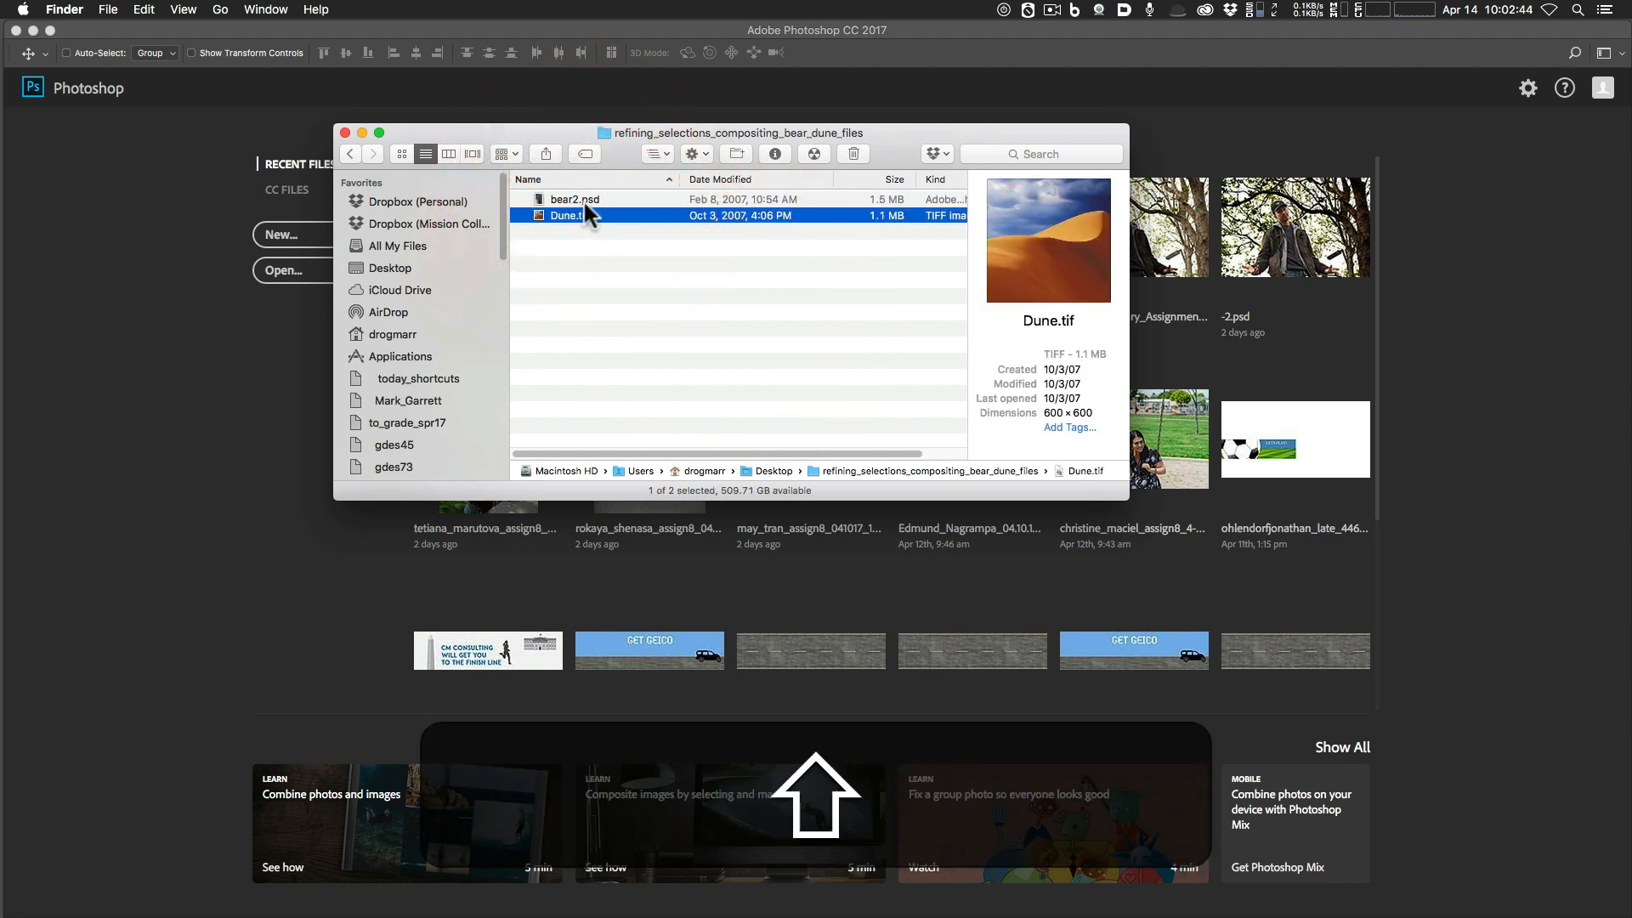
shift+click(583, 199)
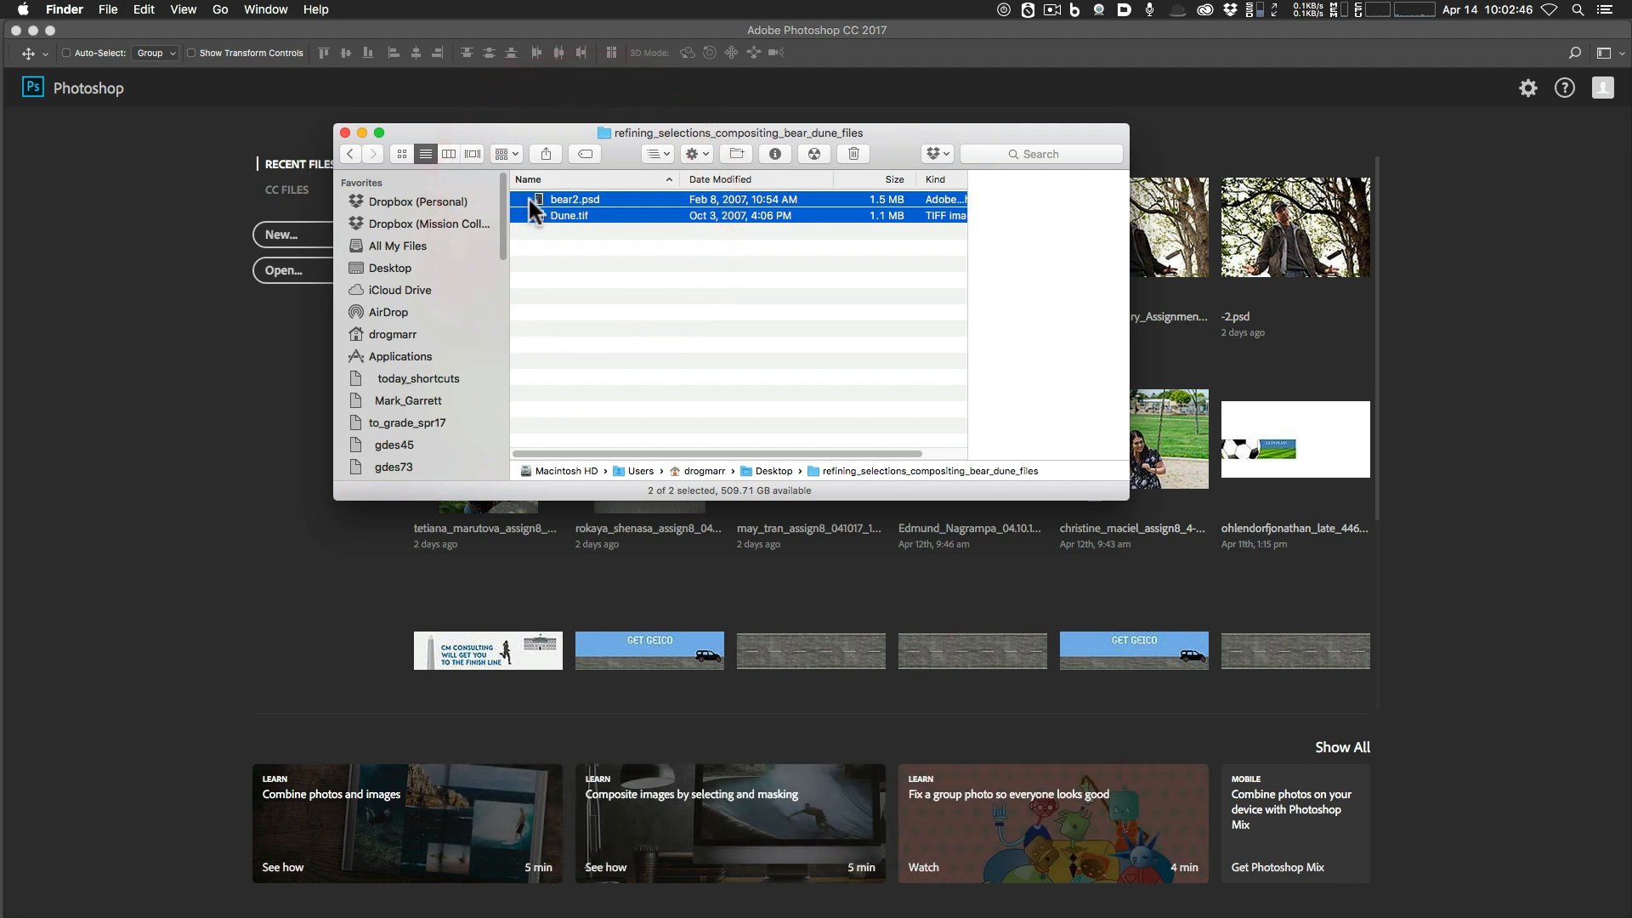
drag(529, 201, 13, 244)
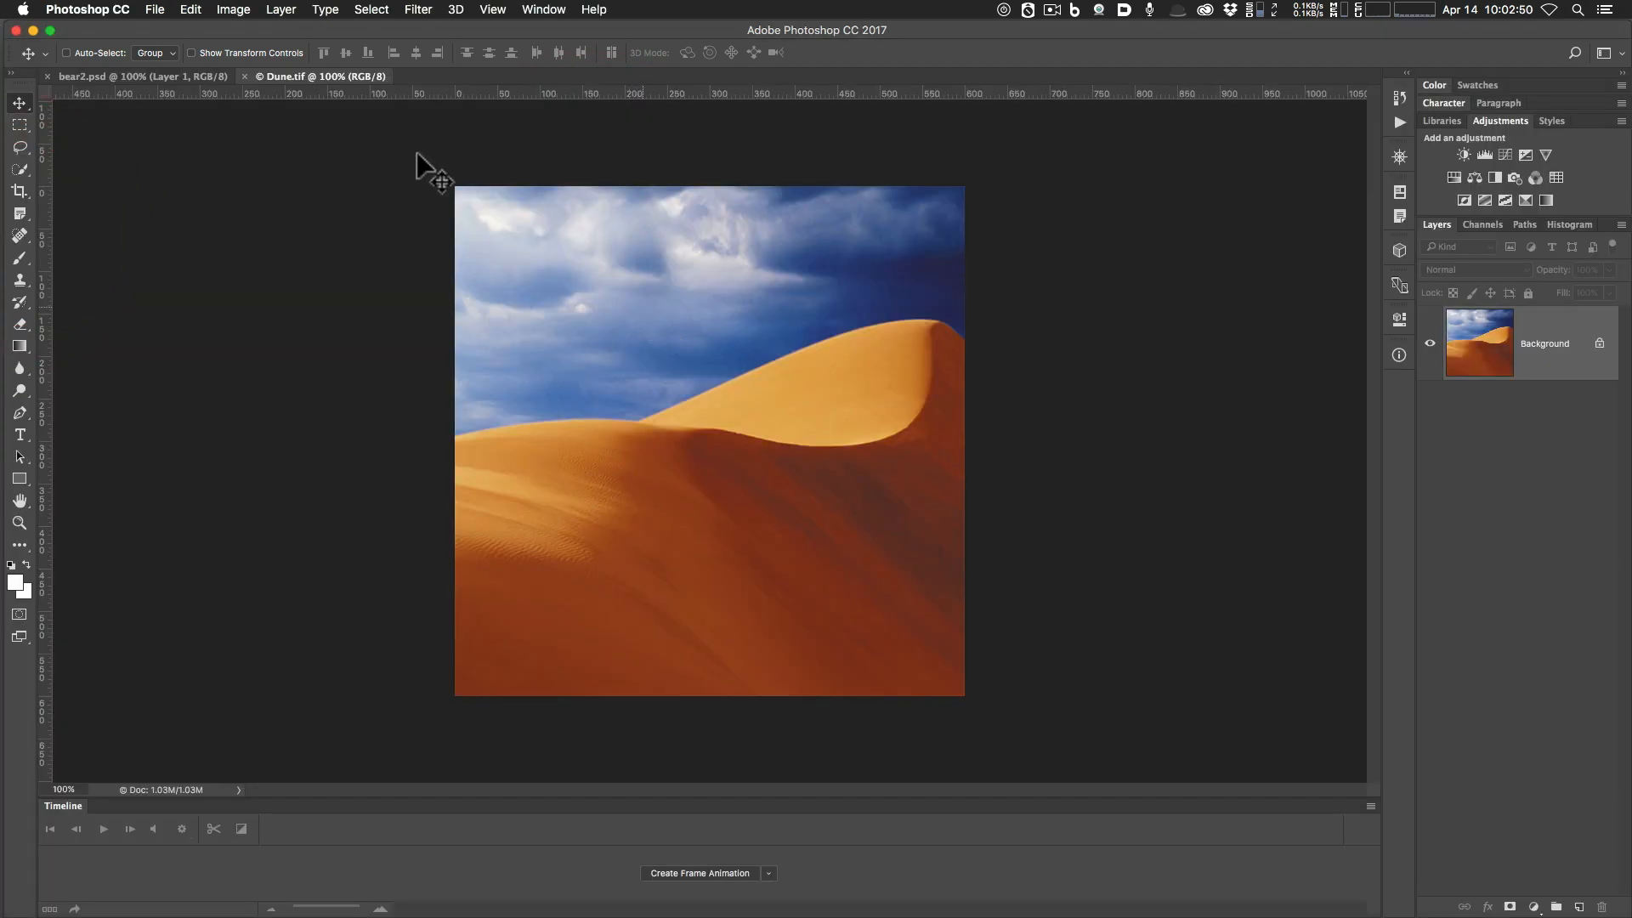
click(155, 73)
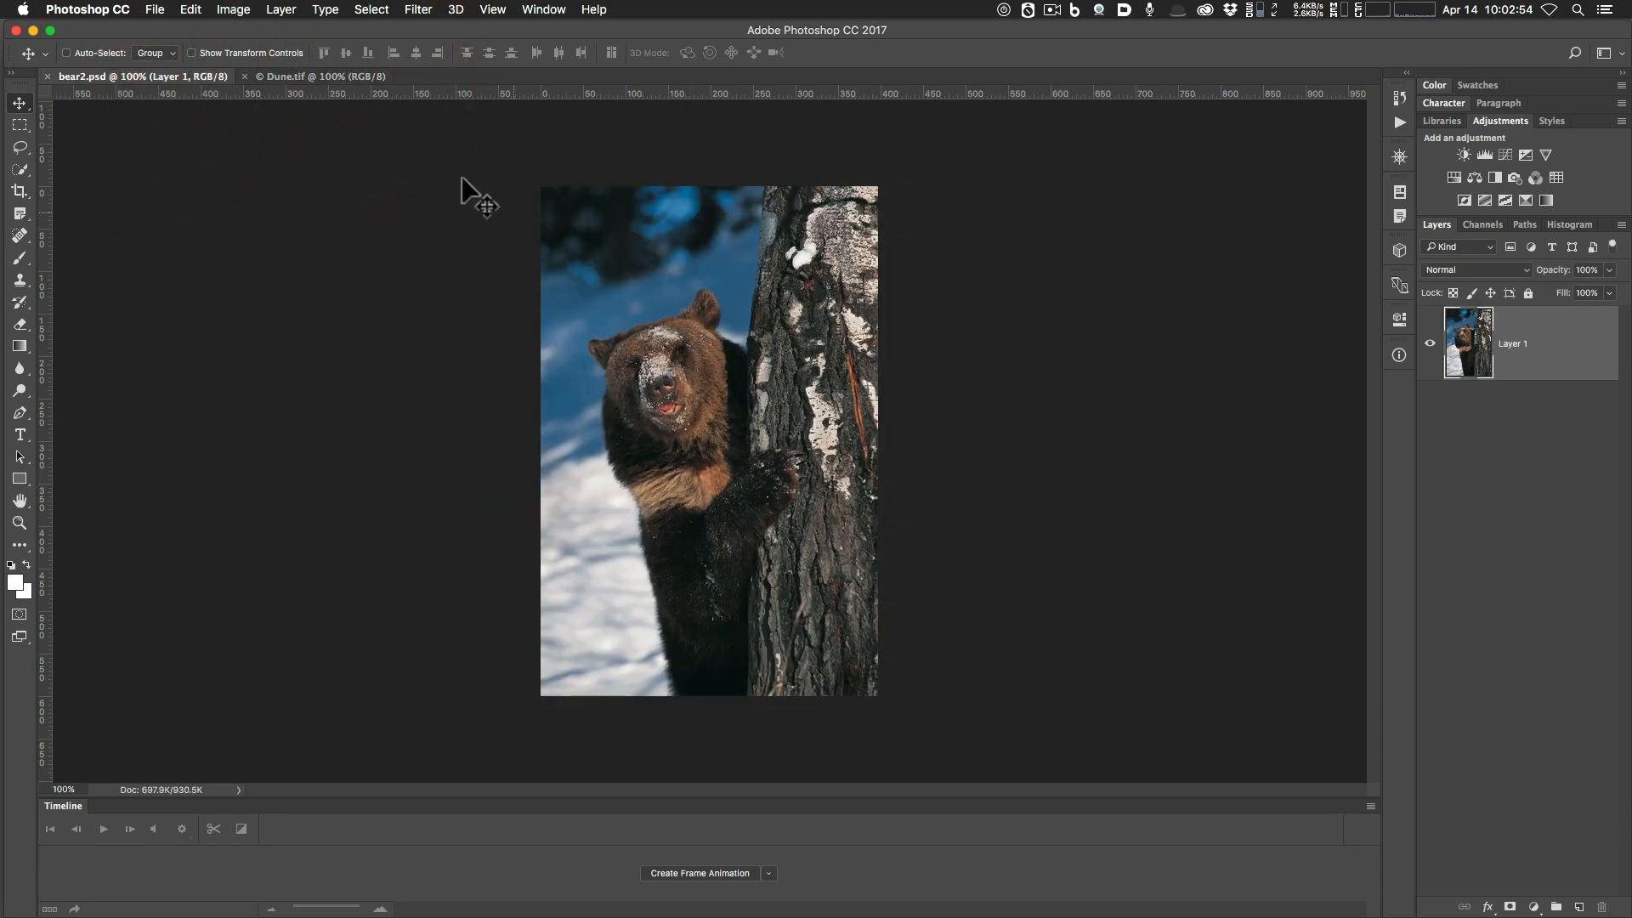
click(303, 80)
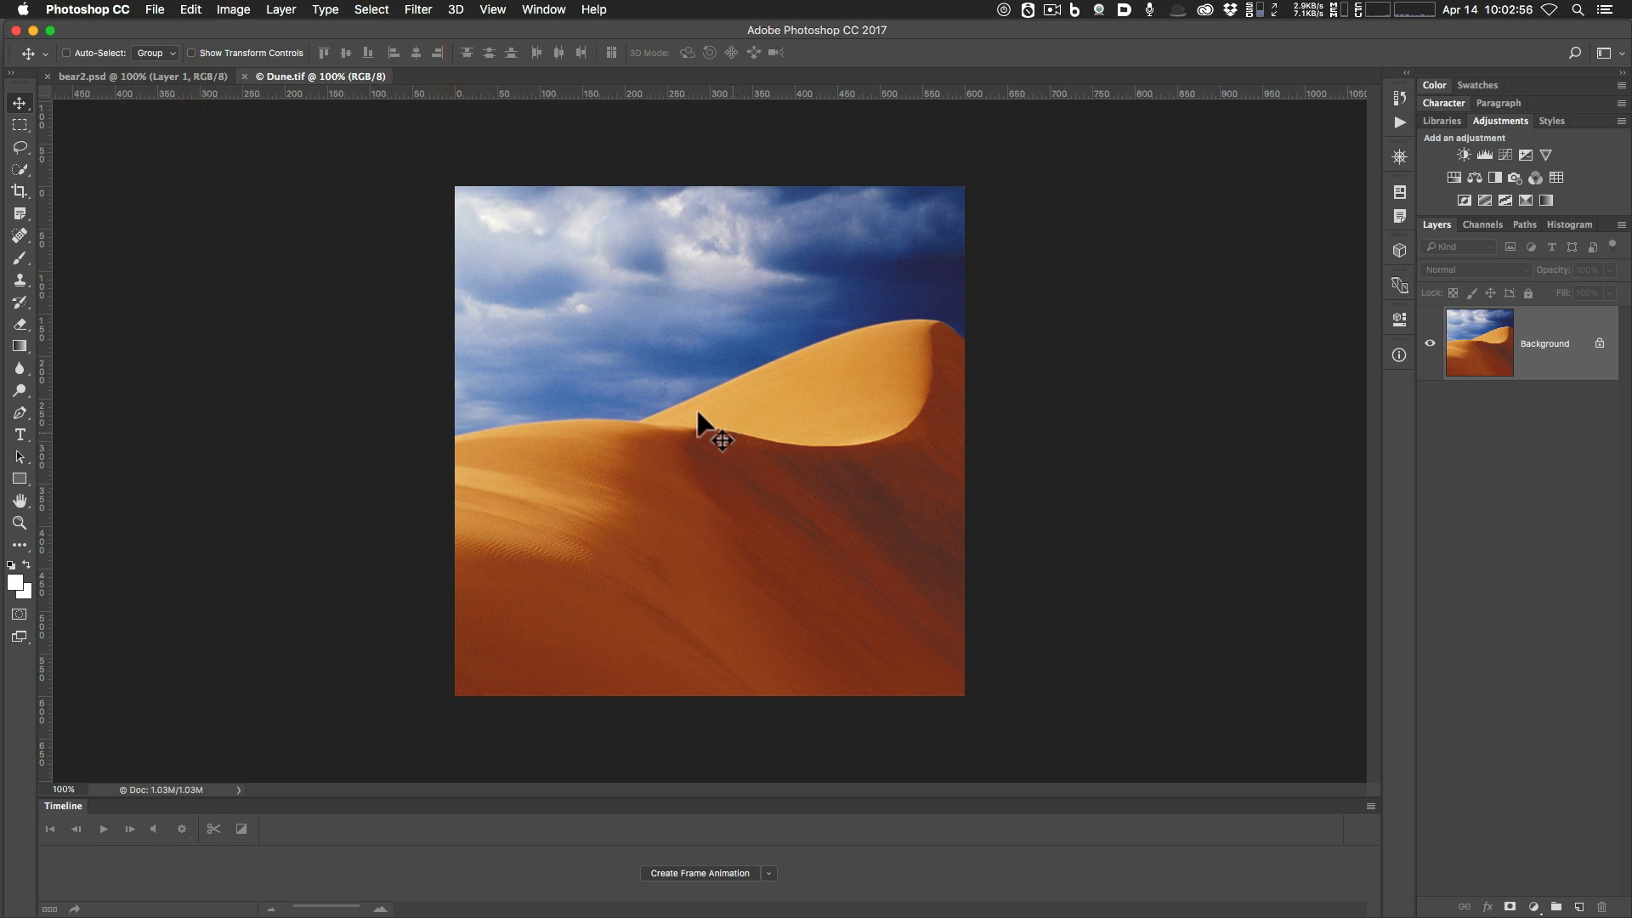
click(153, 74)
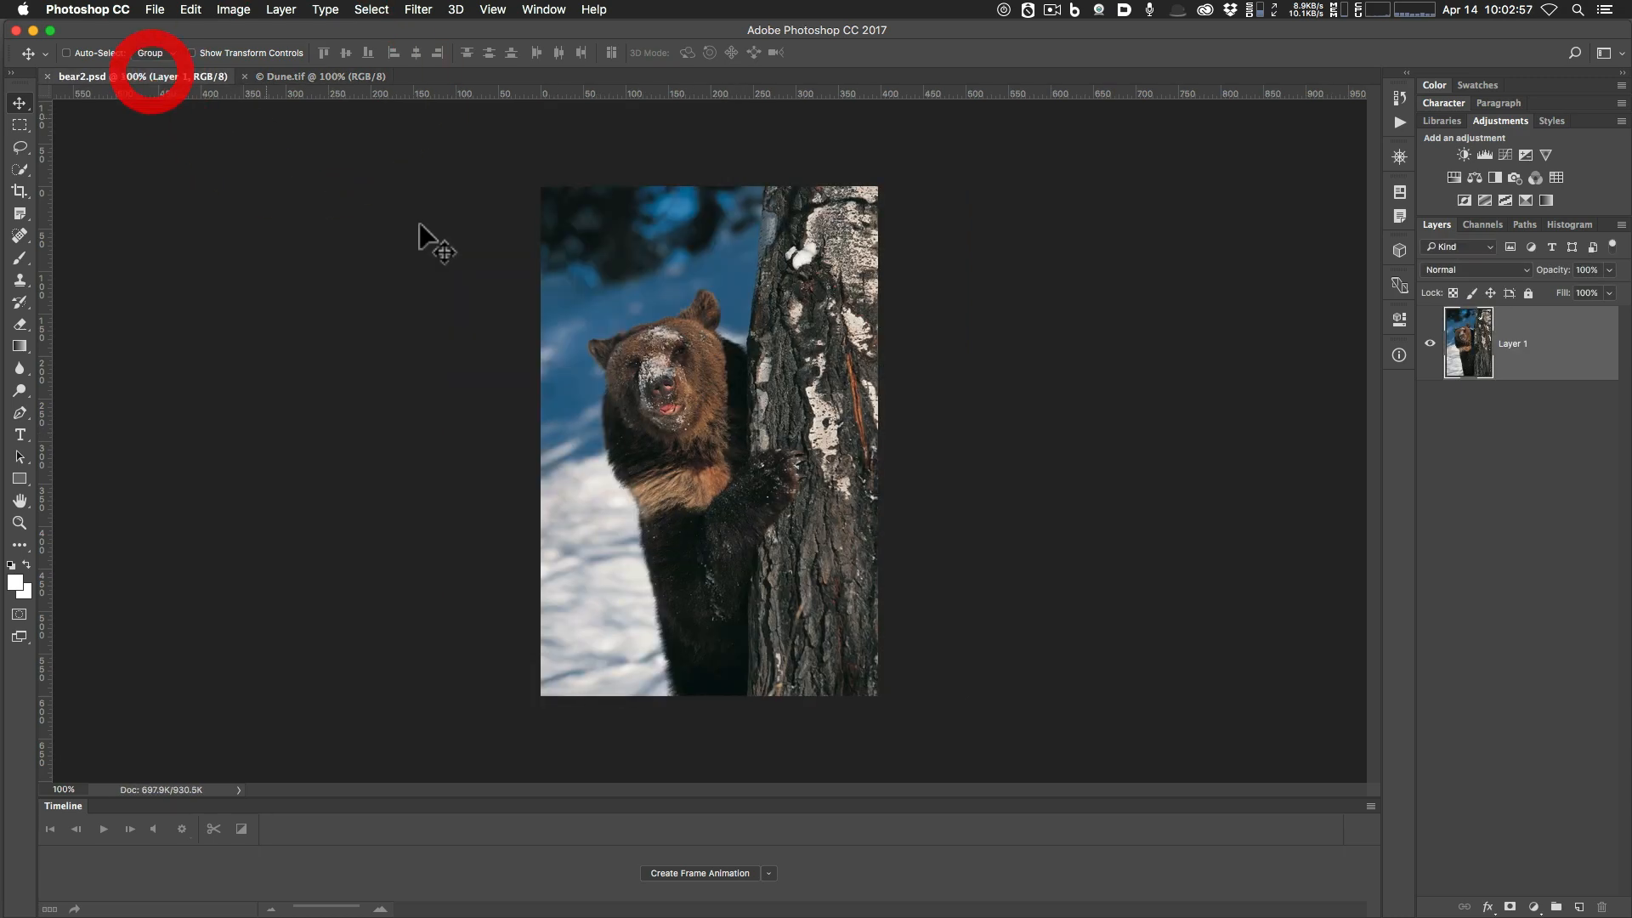
click(344, 80)
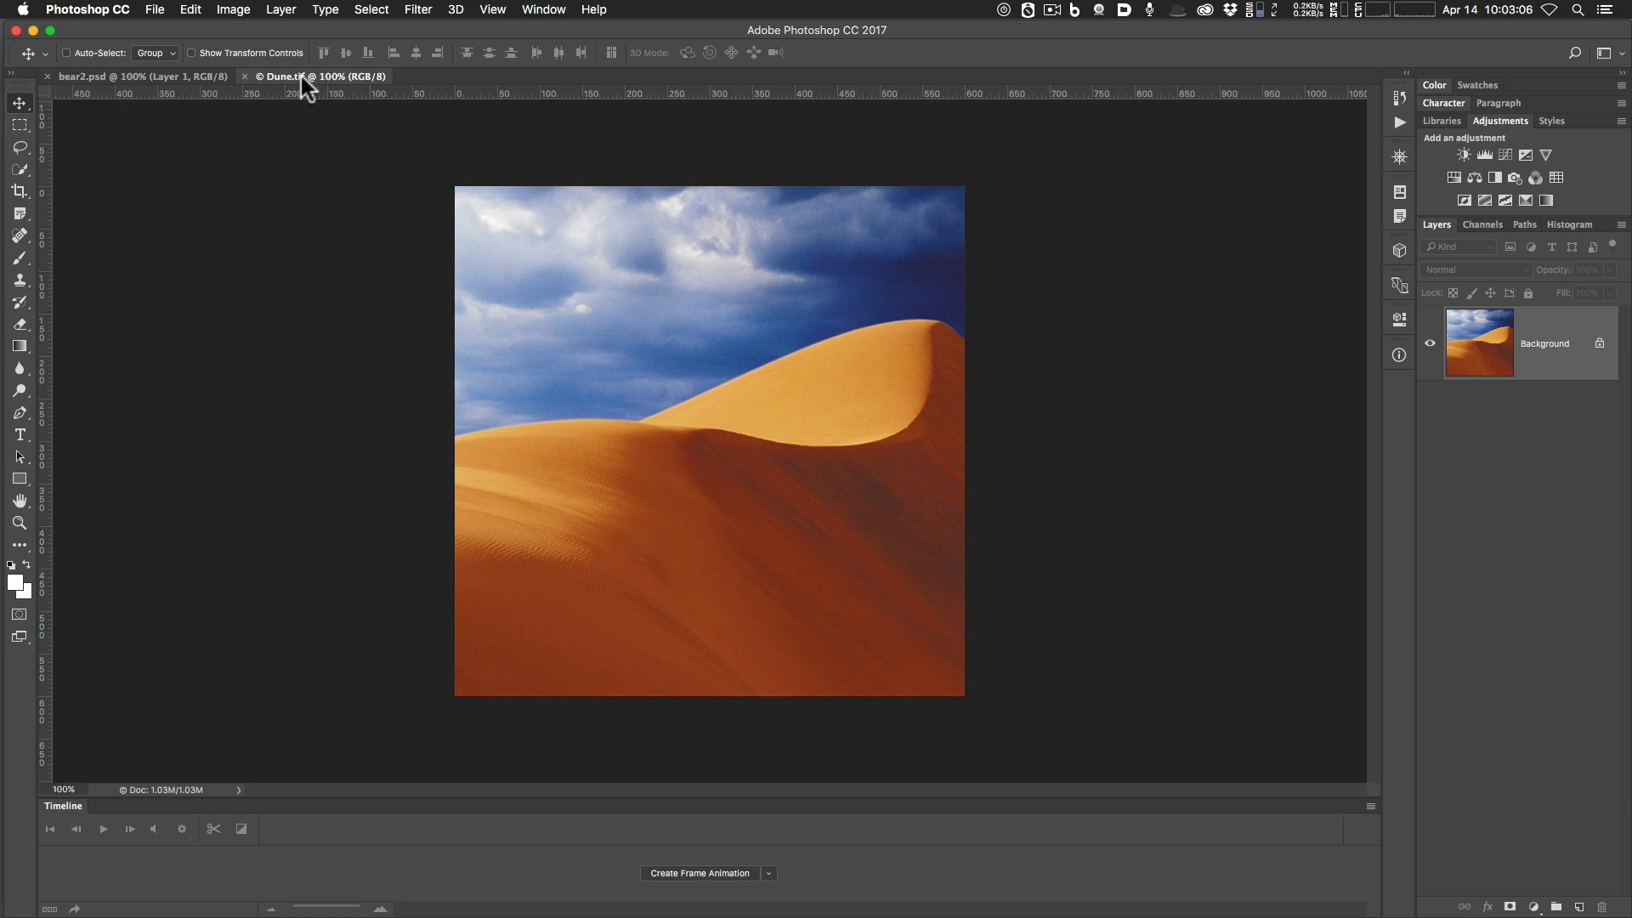
drag(313, 83, 384, 156)
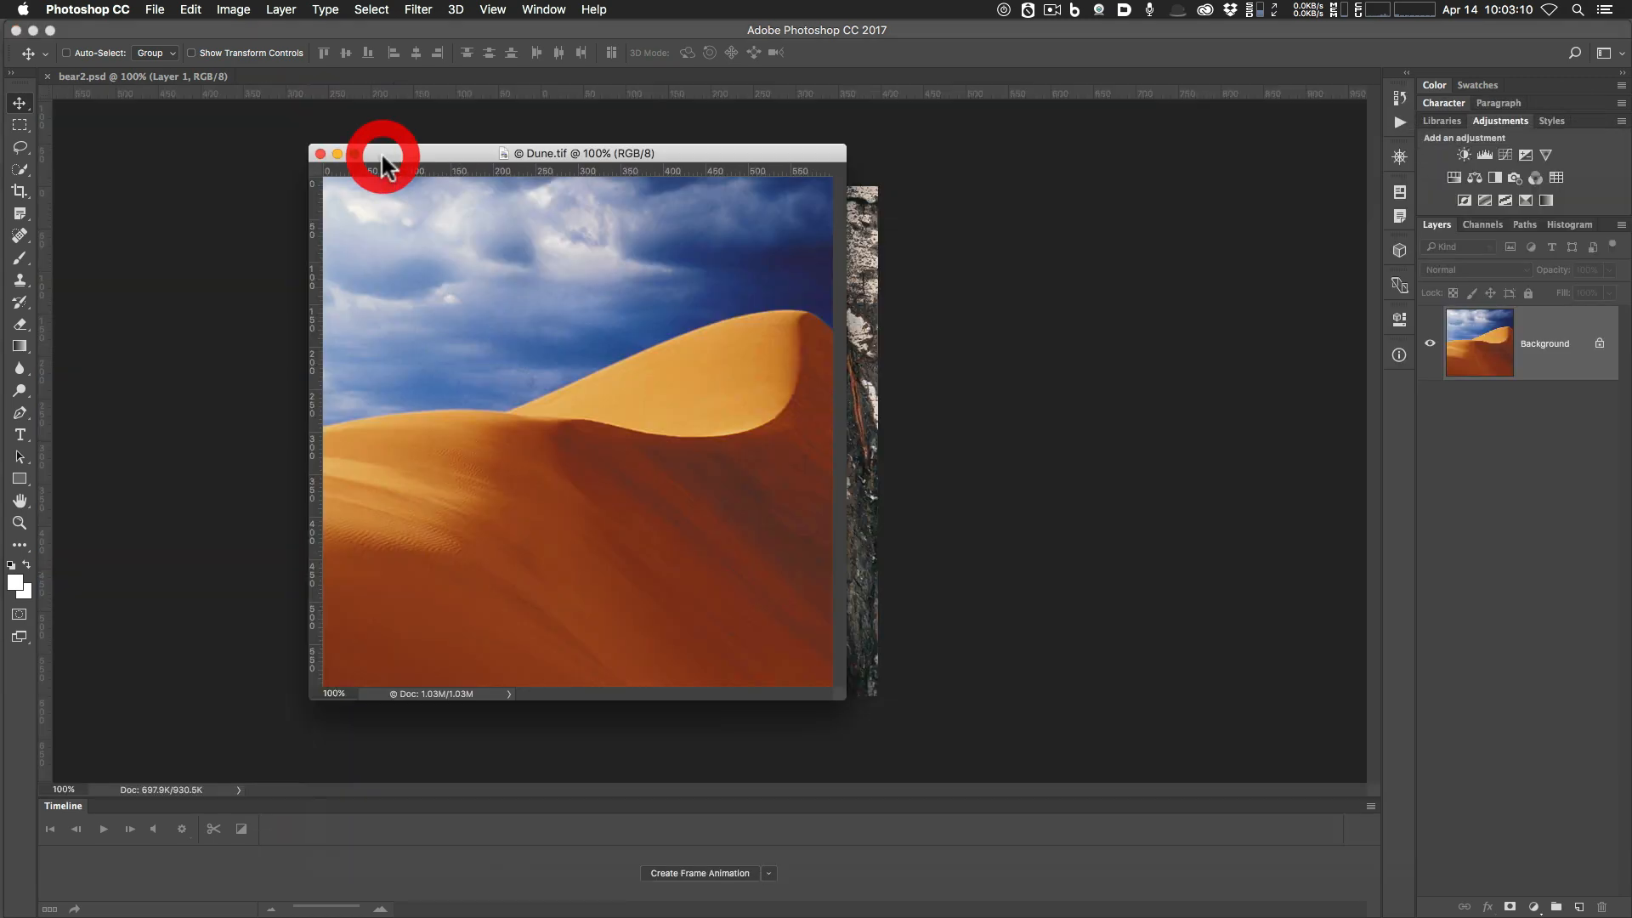
Float the Dune.tif window aside and drag its layer into bear2.psd as Layer 2.
drag(655, 156, 1198, 247)
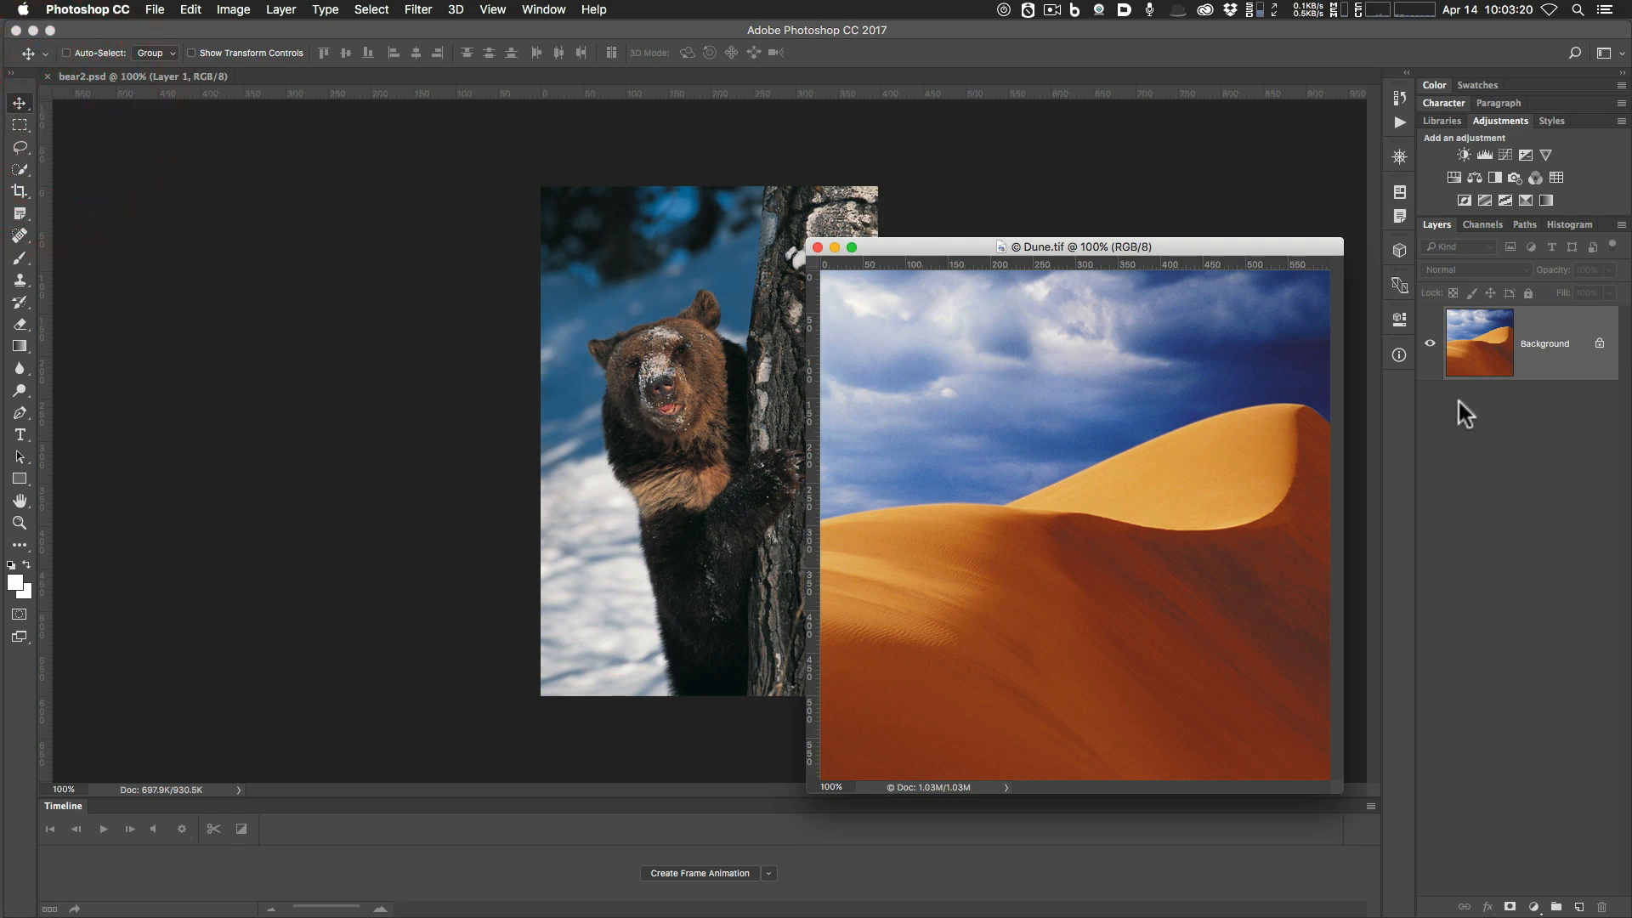
drag(1479, 366, 663, 370)
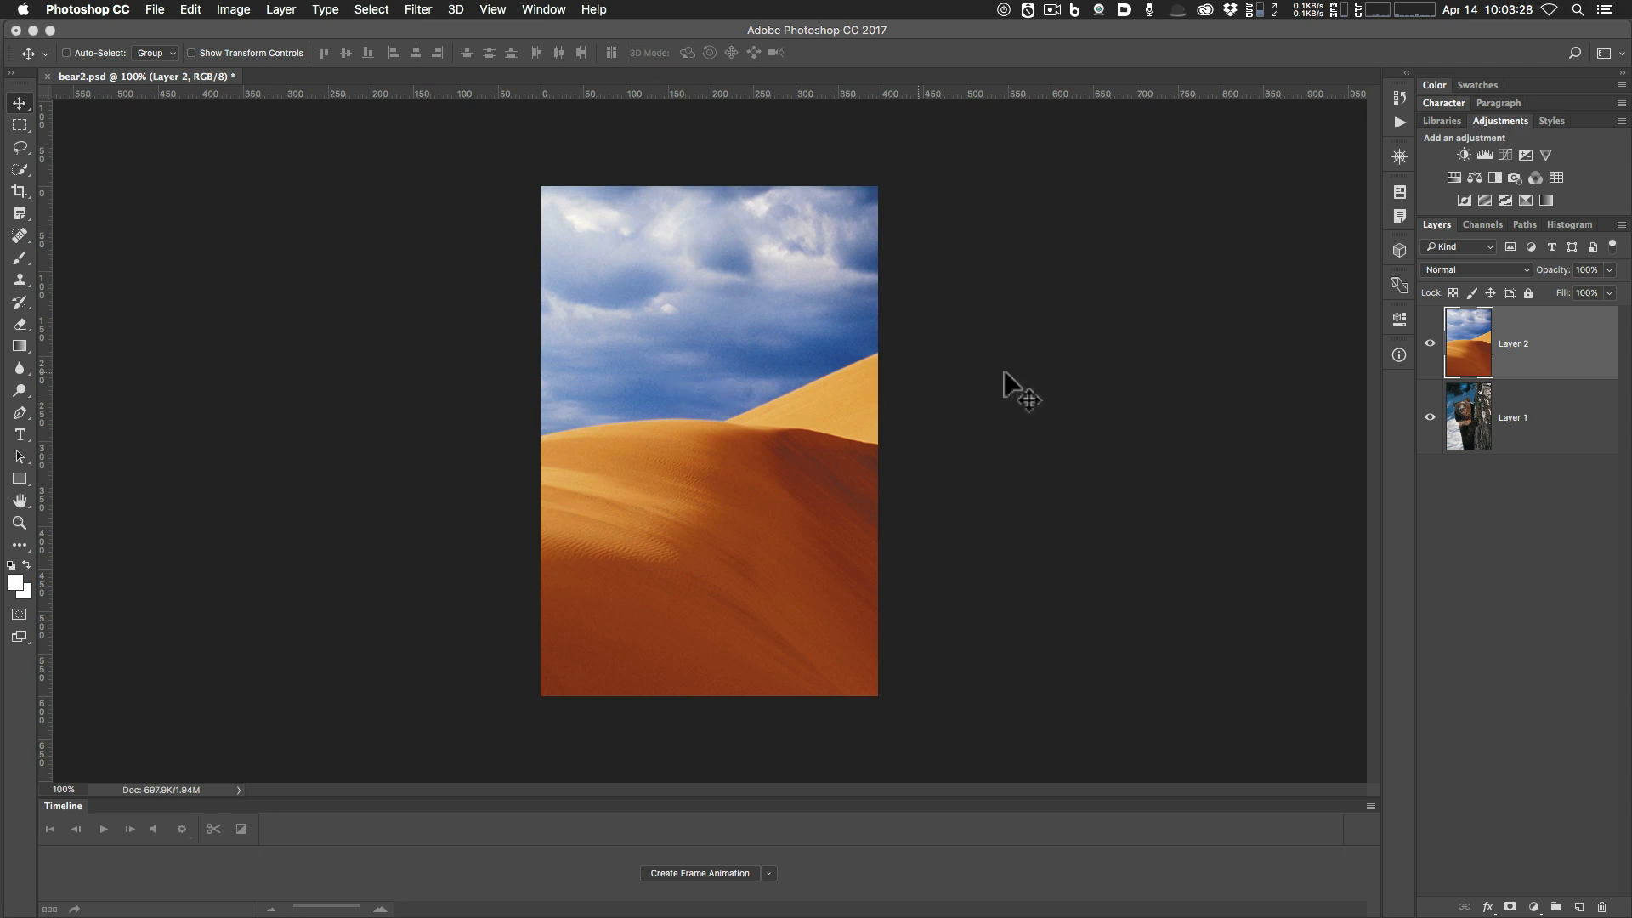
click(1477, 351)
Drag the dune layer (Layer 2) below the bear layer (Layer 1).
click(1479, 412)
click(1474, 373)
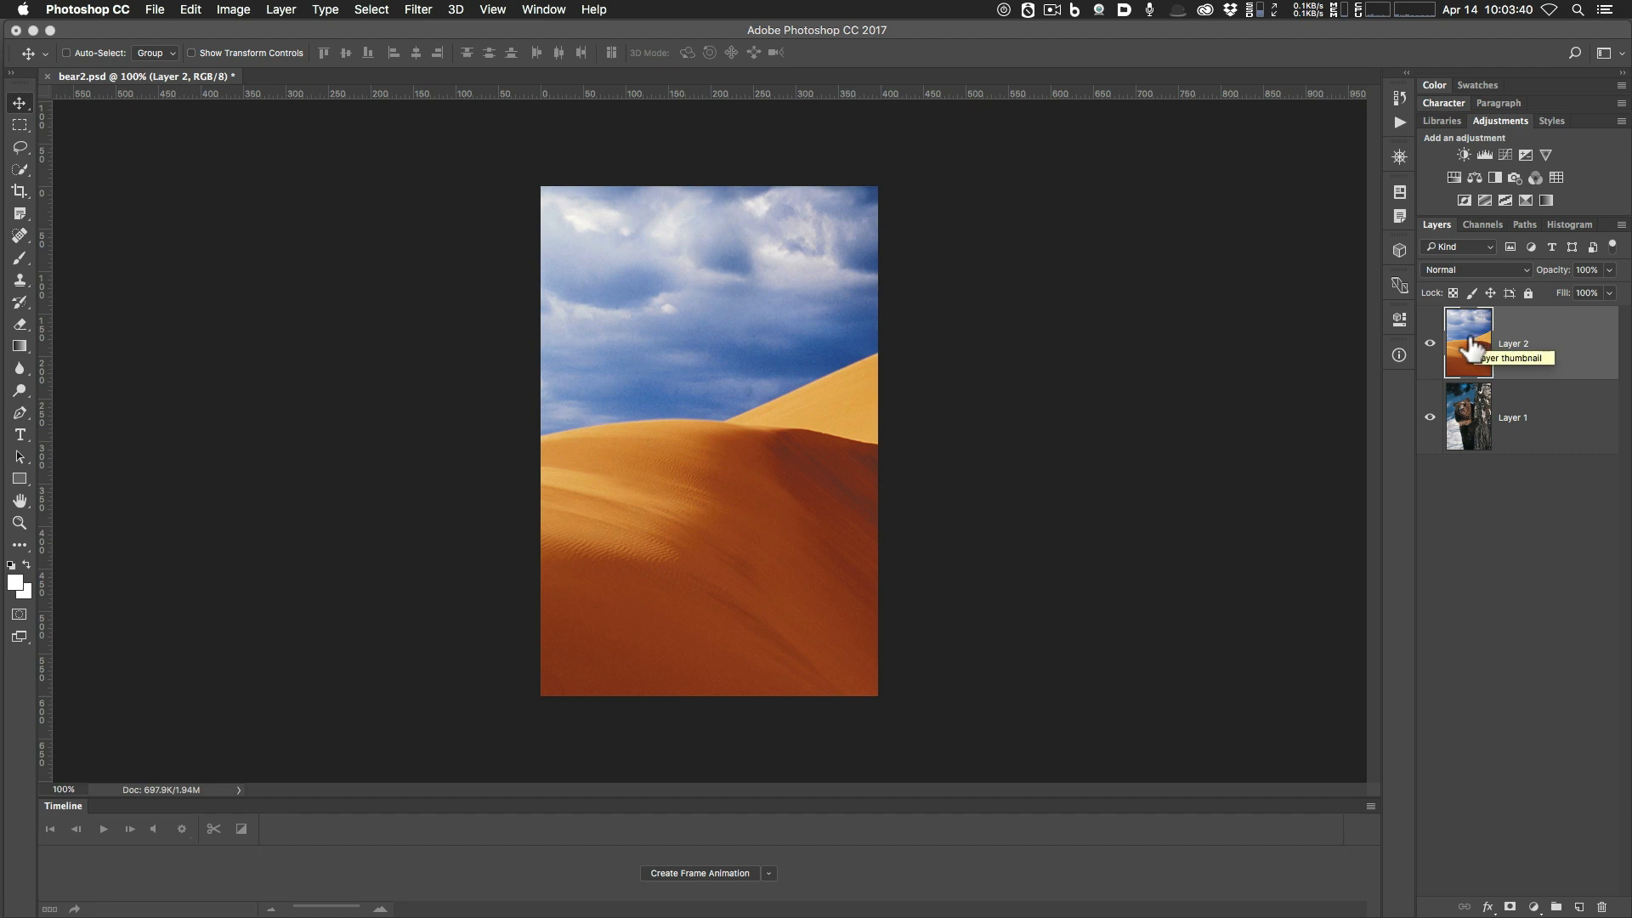
drag(1471, 349, 1470, 433)
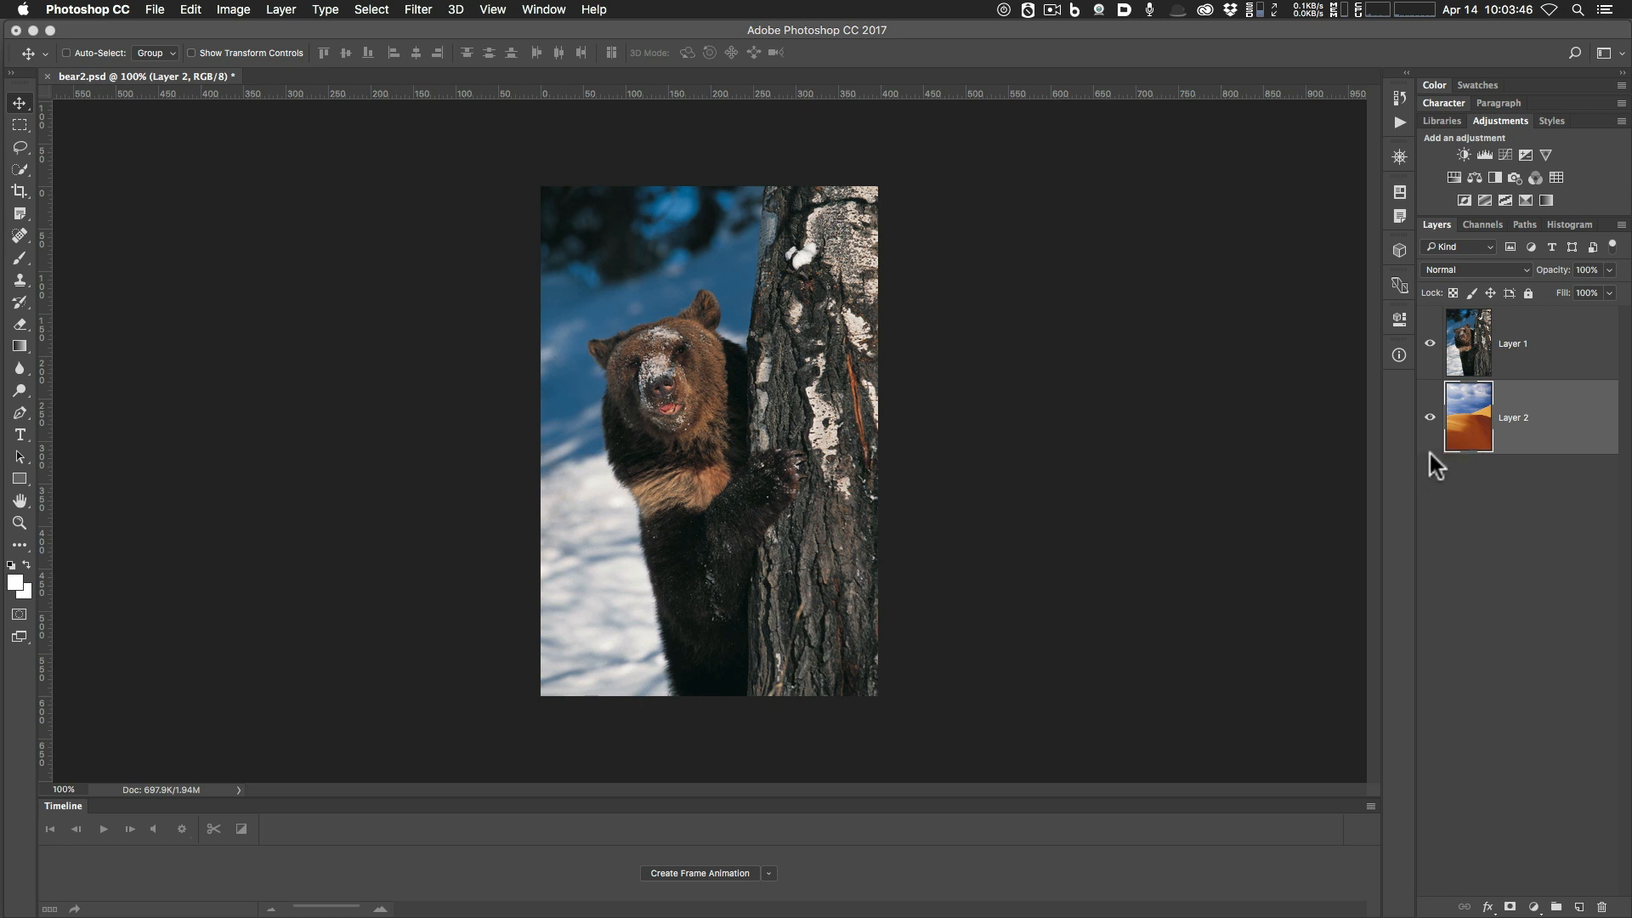
click(1465, 344)
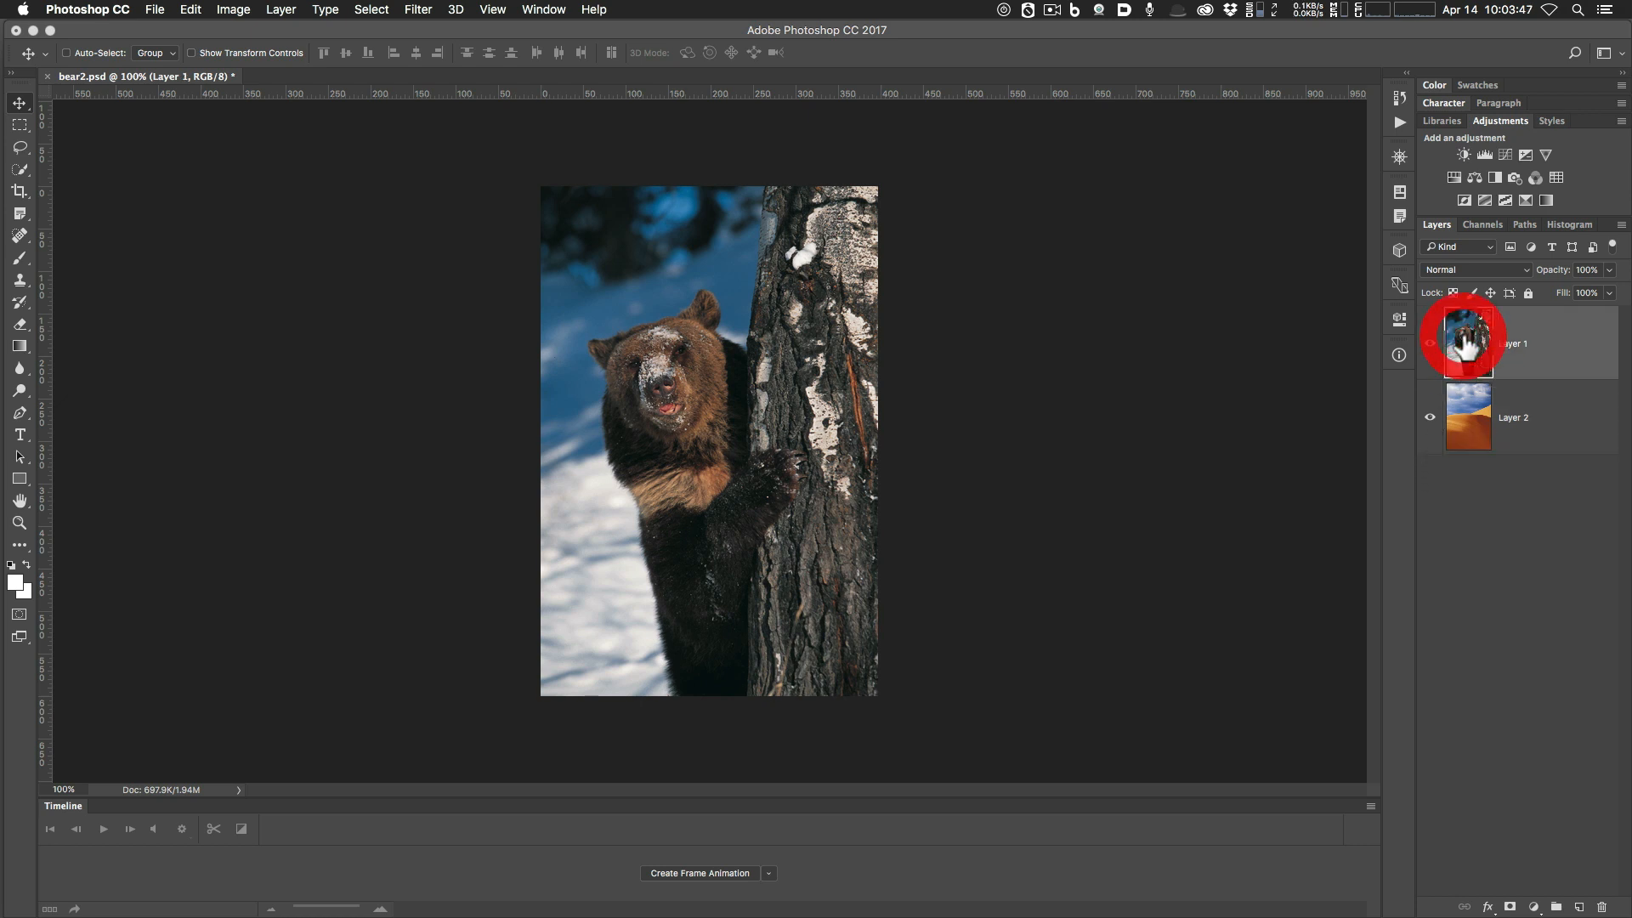
click(1474, 433)
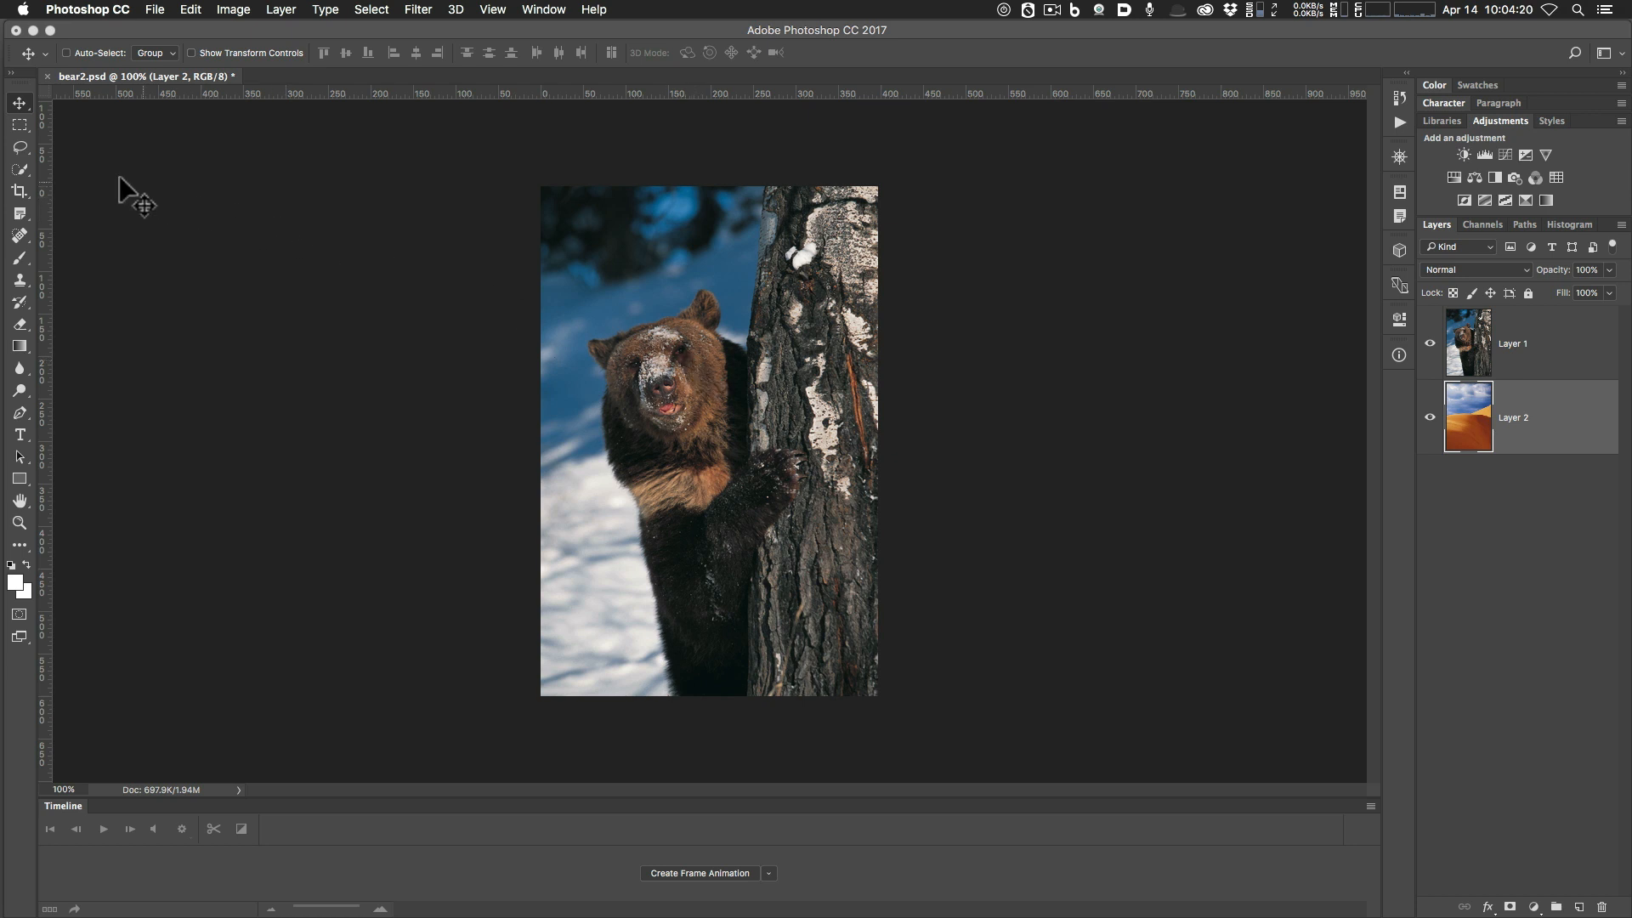
Choose Quick Selection, collapse the Timeline and fit the bear image to the larger workspace.
click(18, 169)
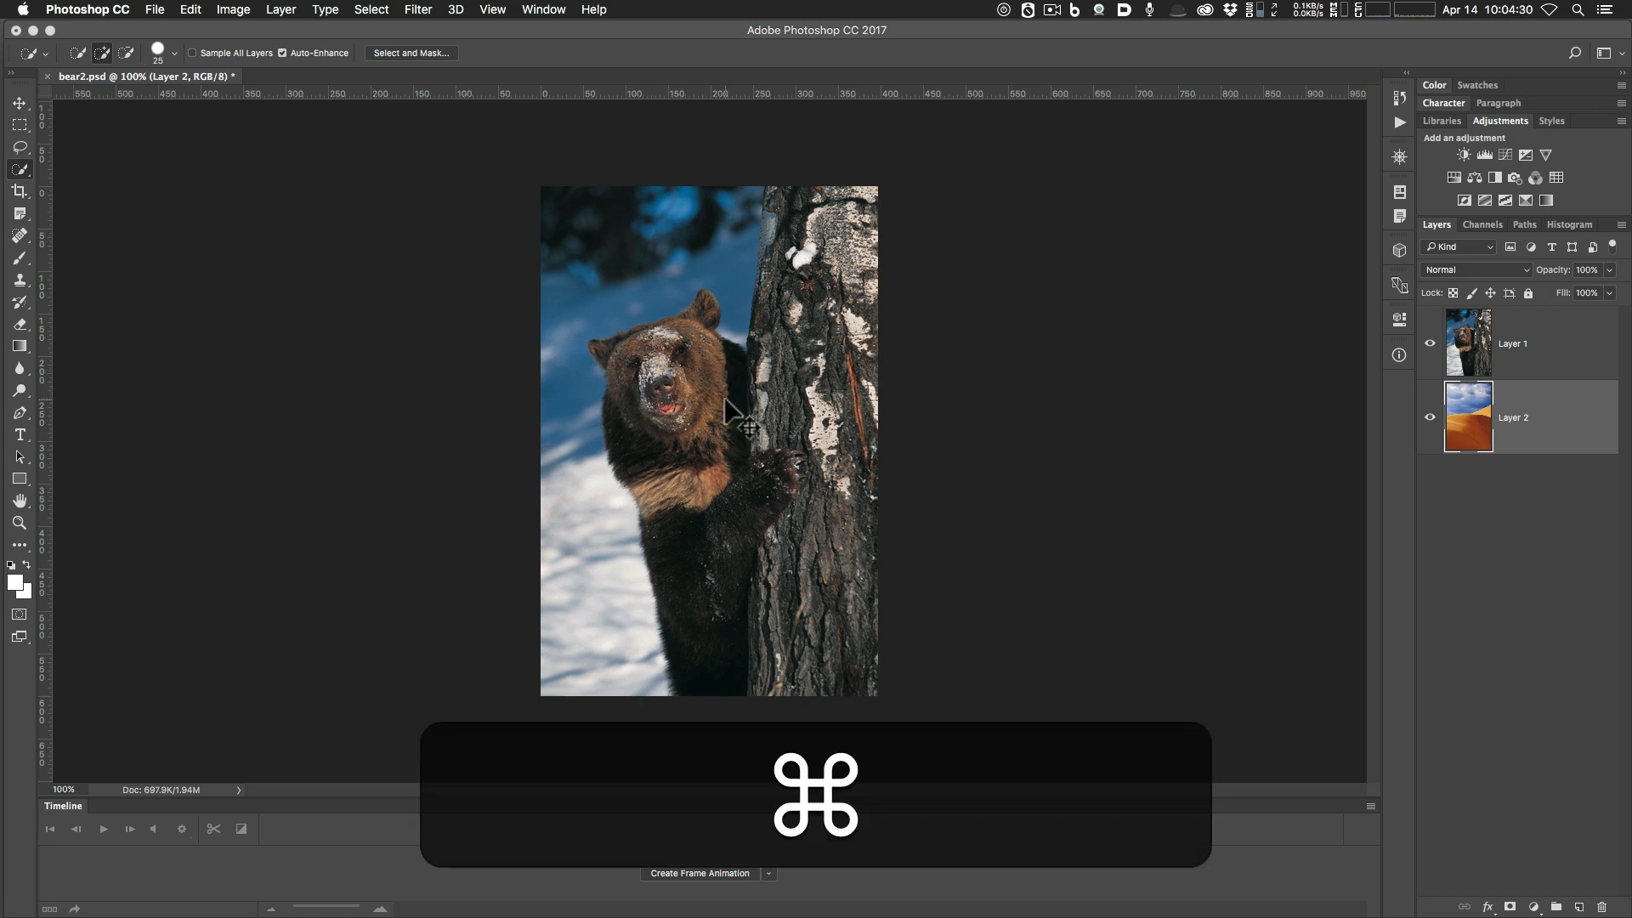
key(super+0)
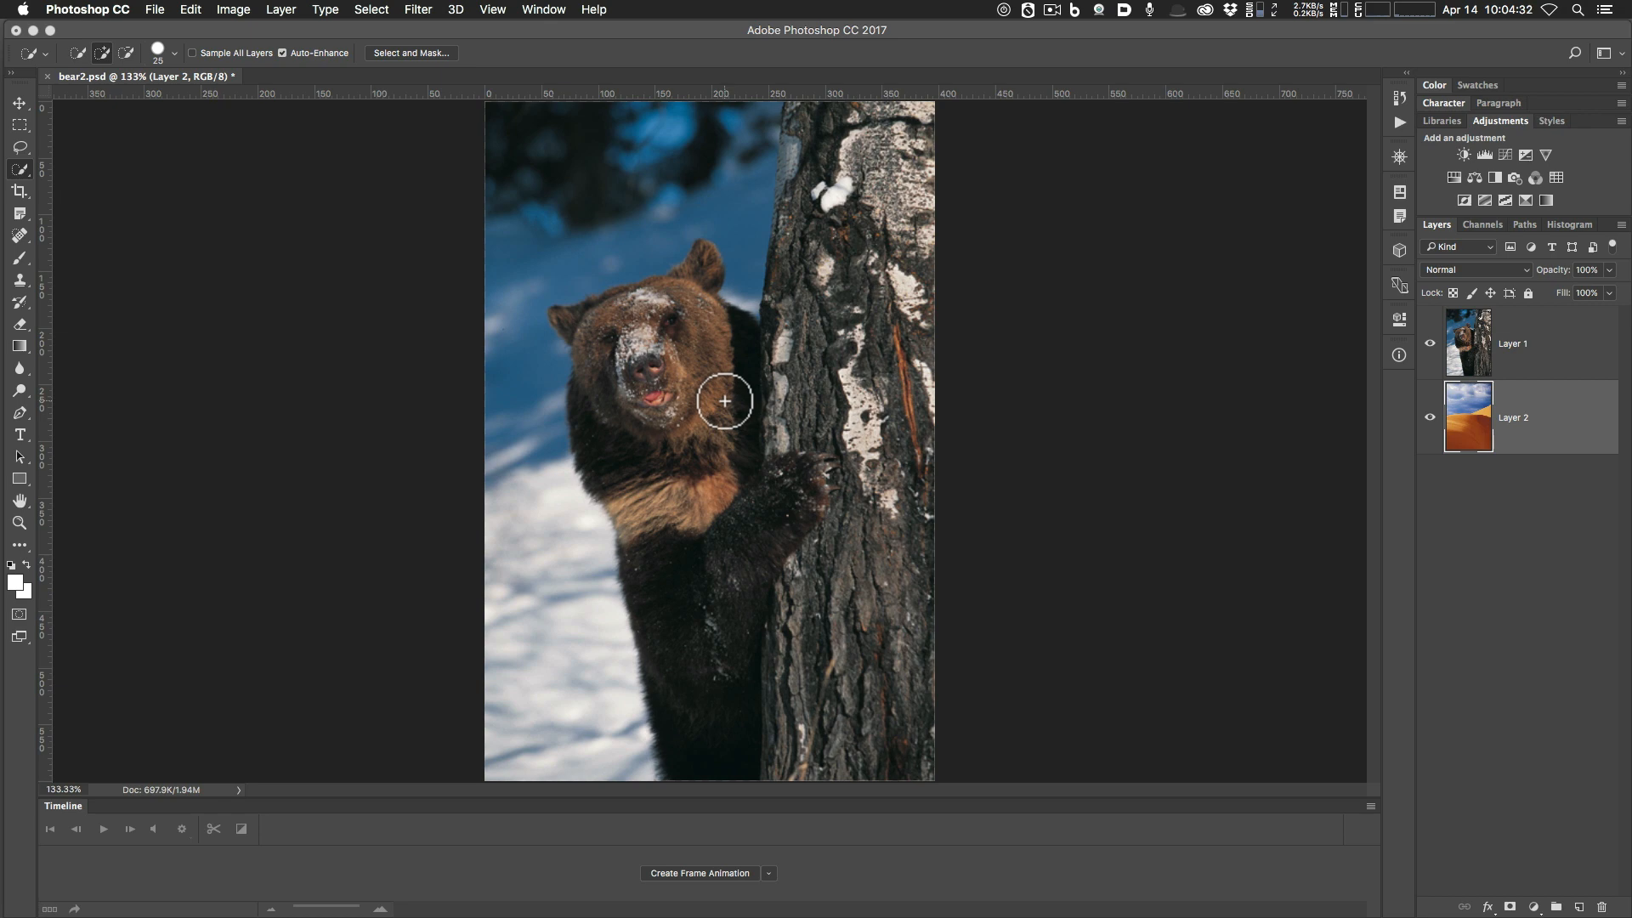
double_click(59, 807)
key(super+0)
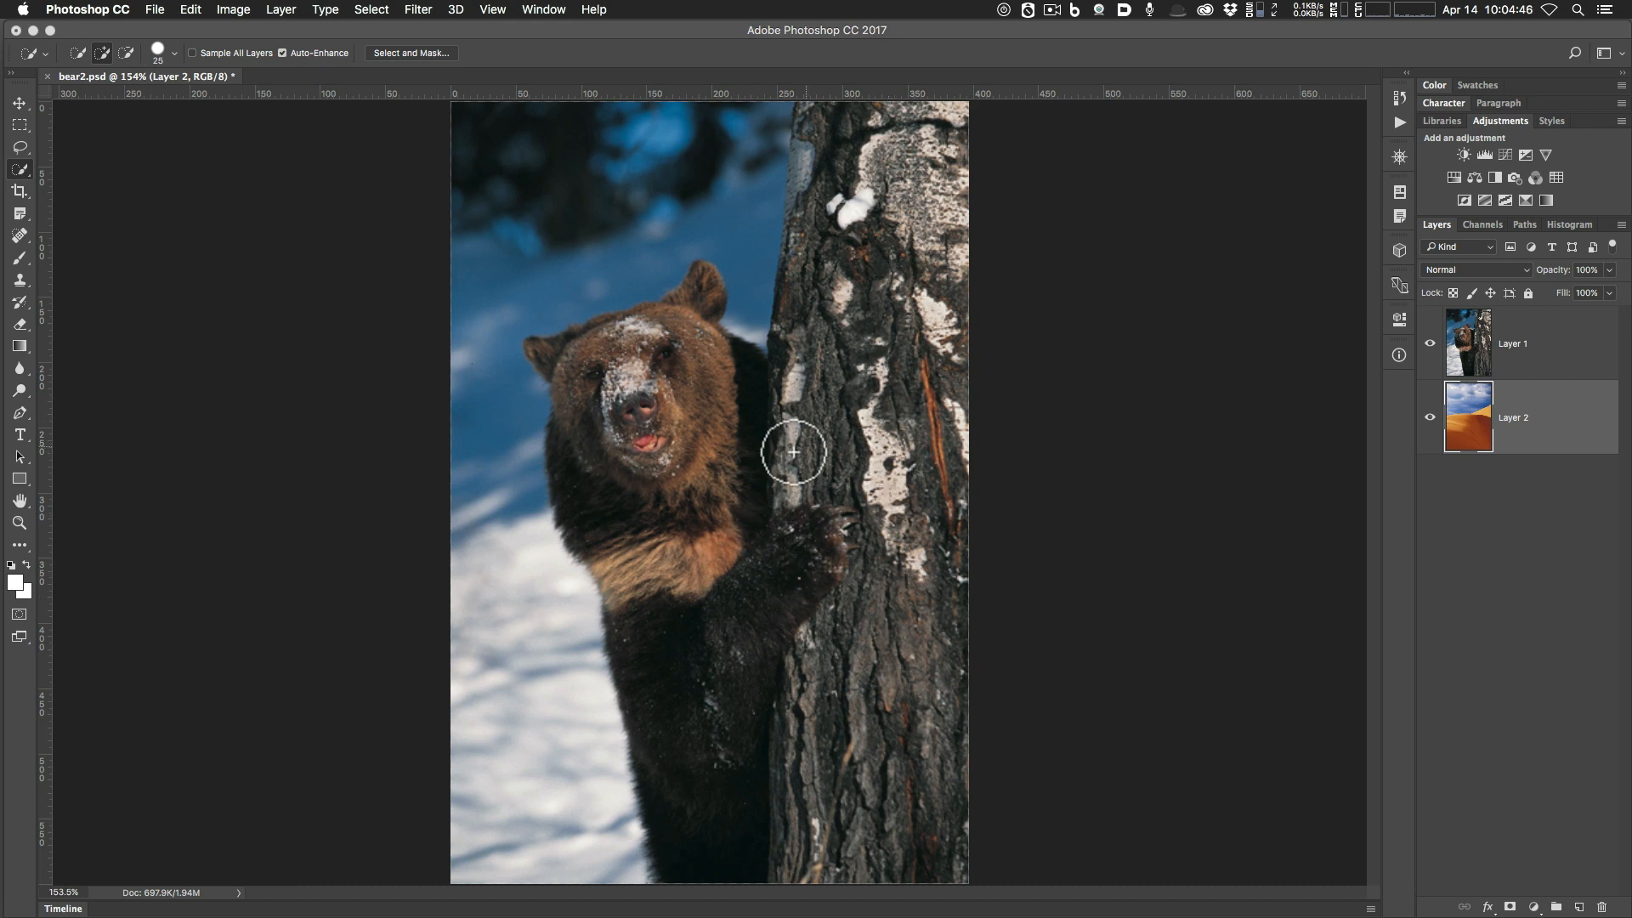
Try a test selection over the bear's neck, head and ear, then deselect it.
click(735, 426)
mouse_move(734, 426)
mouse_down()
mouse_move(691, 400)
mouse_move(681, 339)
mouse_move(703, 280)
mouse_move(648, 328)
mouse_up()
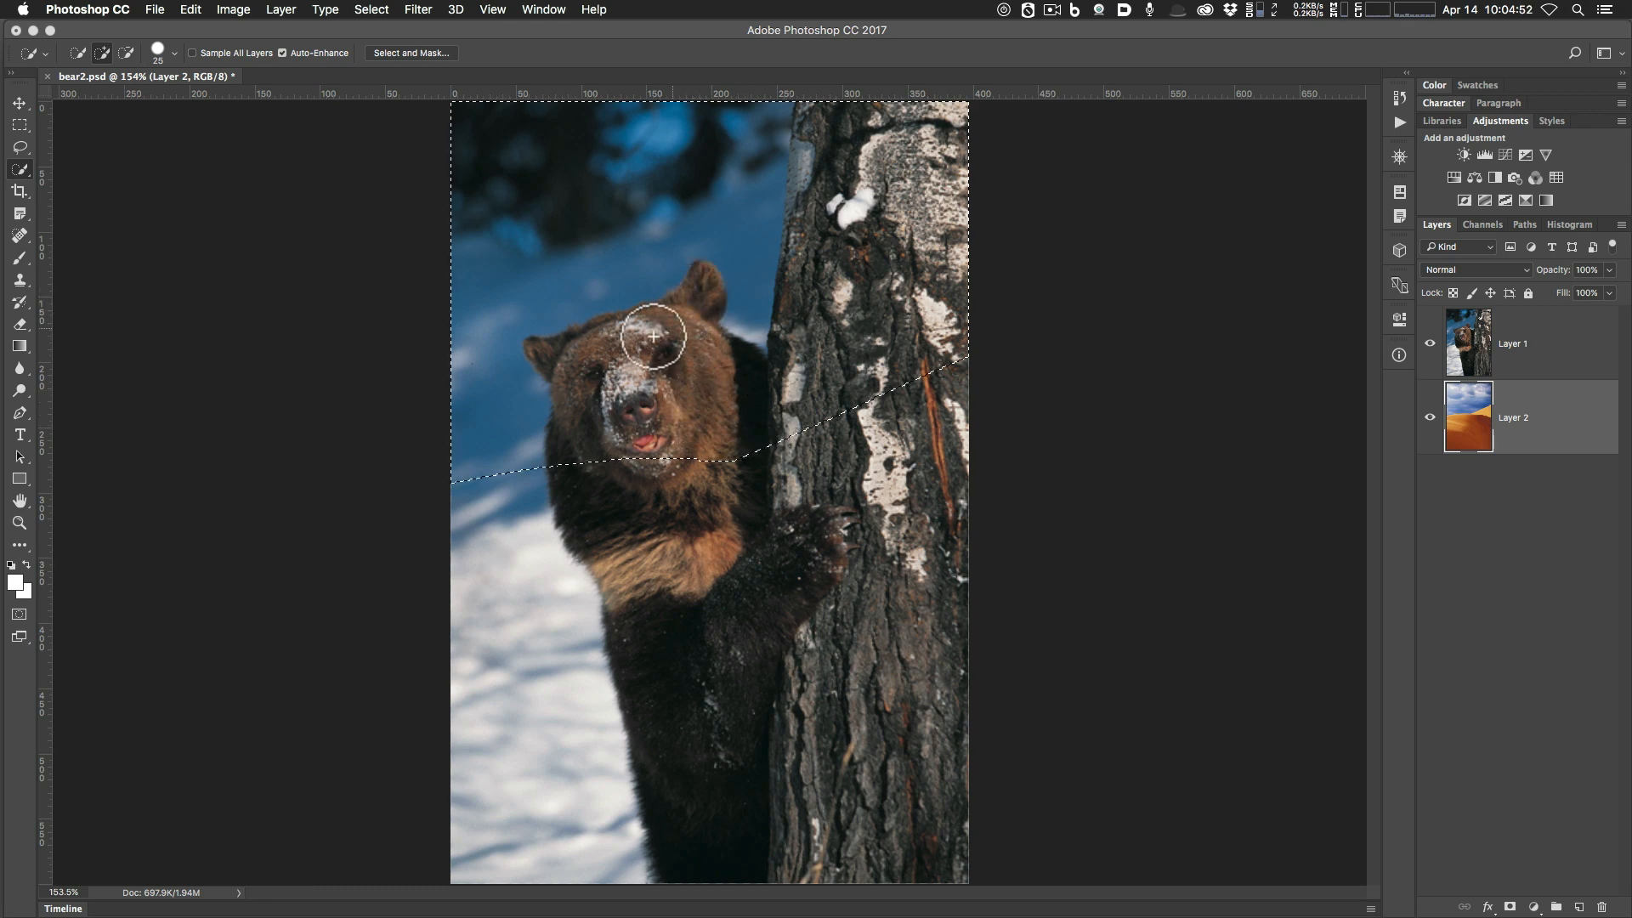
click(692, 298)
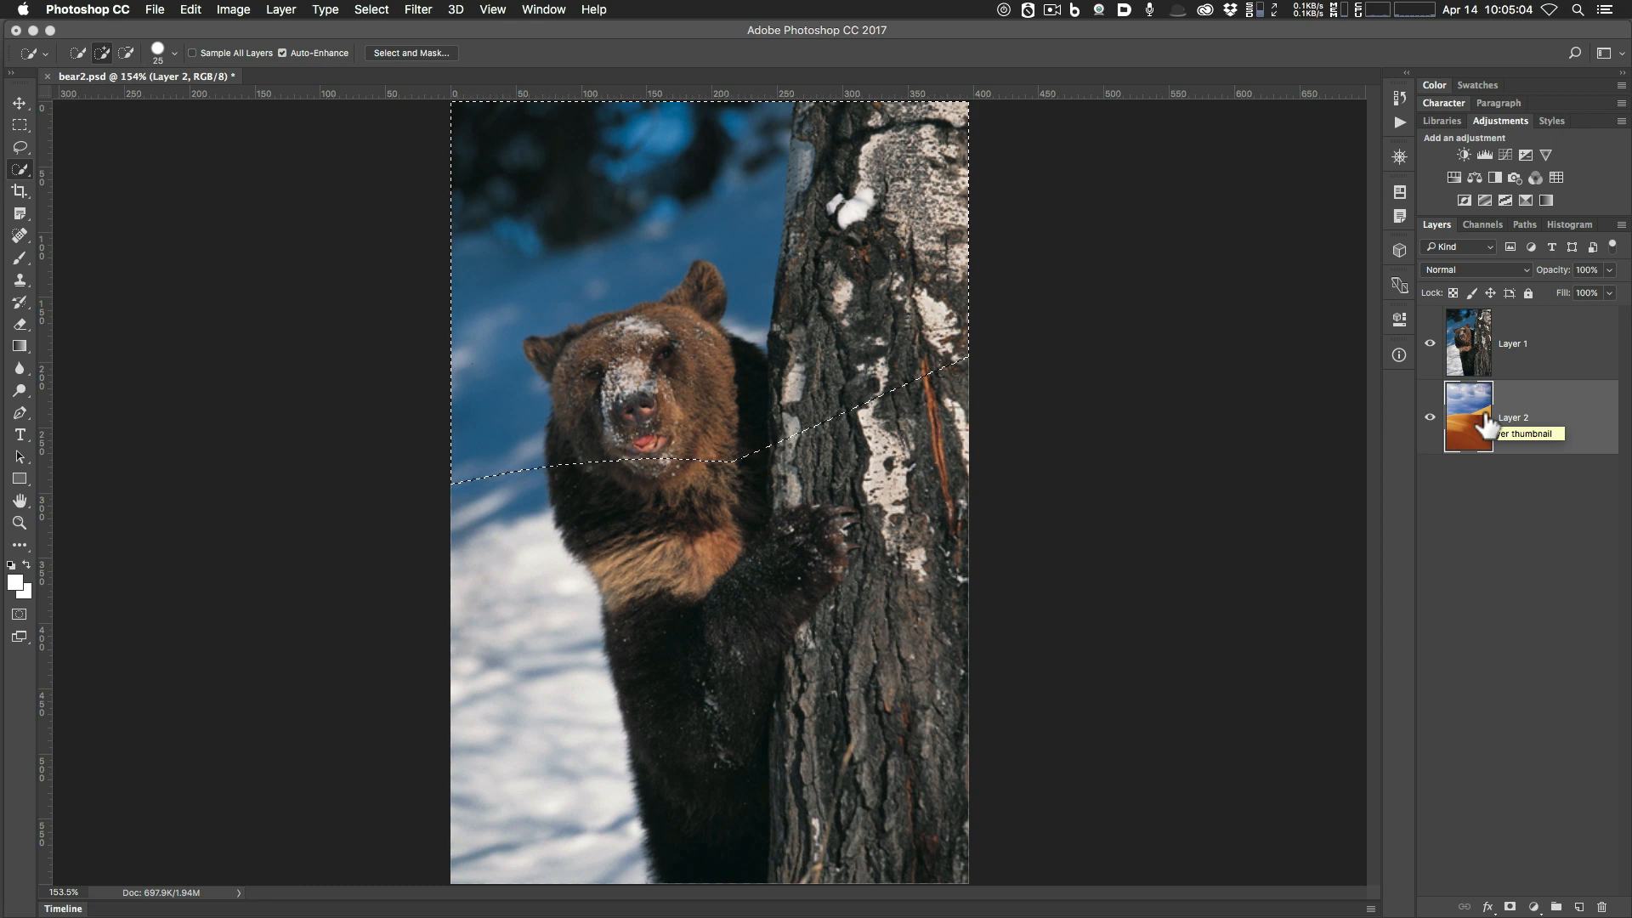
key(super+d)
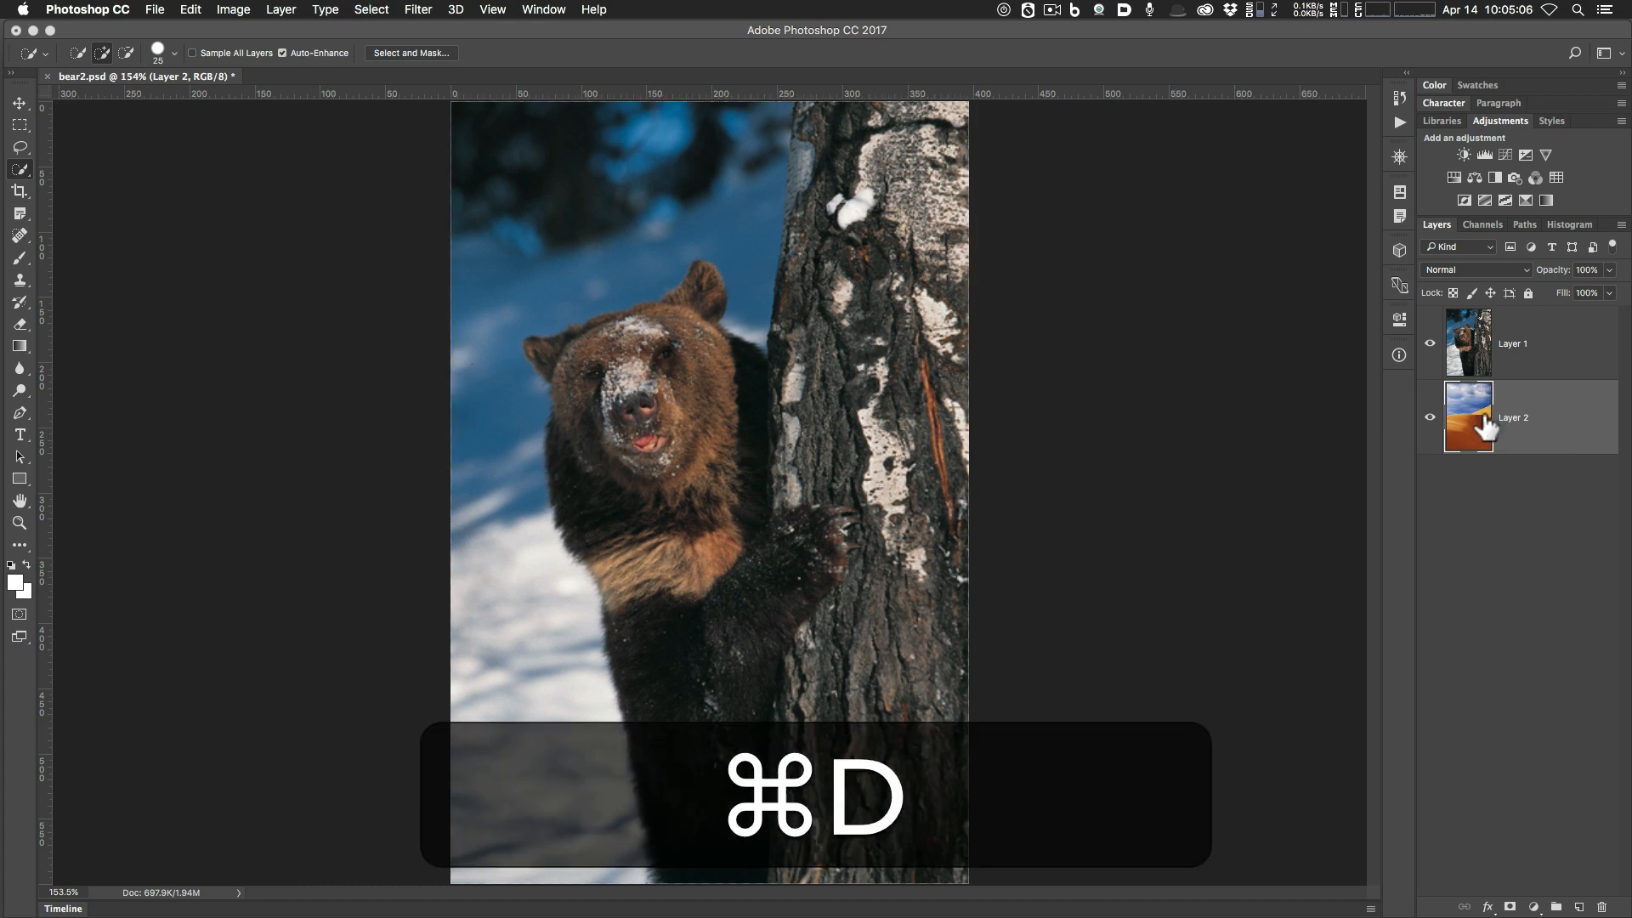
On Layer 1, paint a Quick Selection over the trunk, bear's head, ear and chest with an enlarged brush.
click(1540, 357)
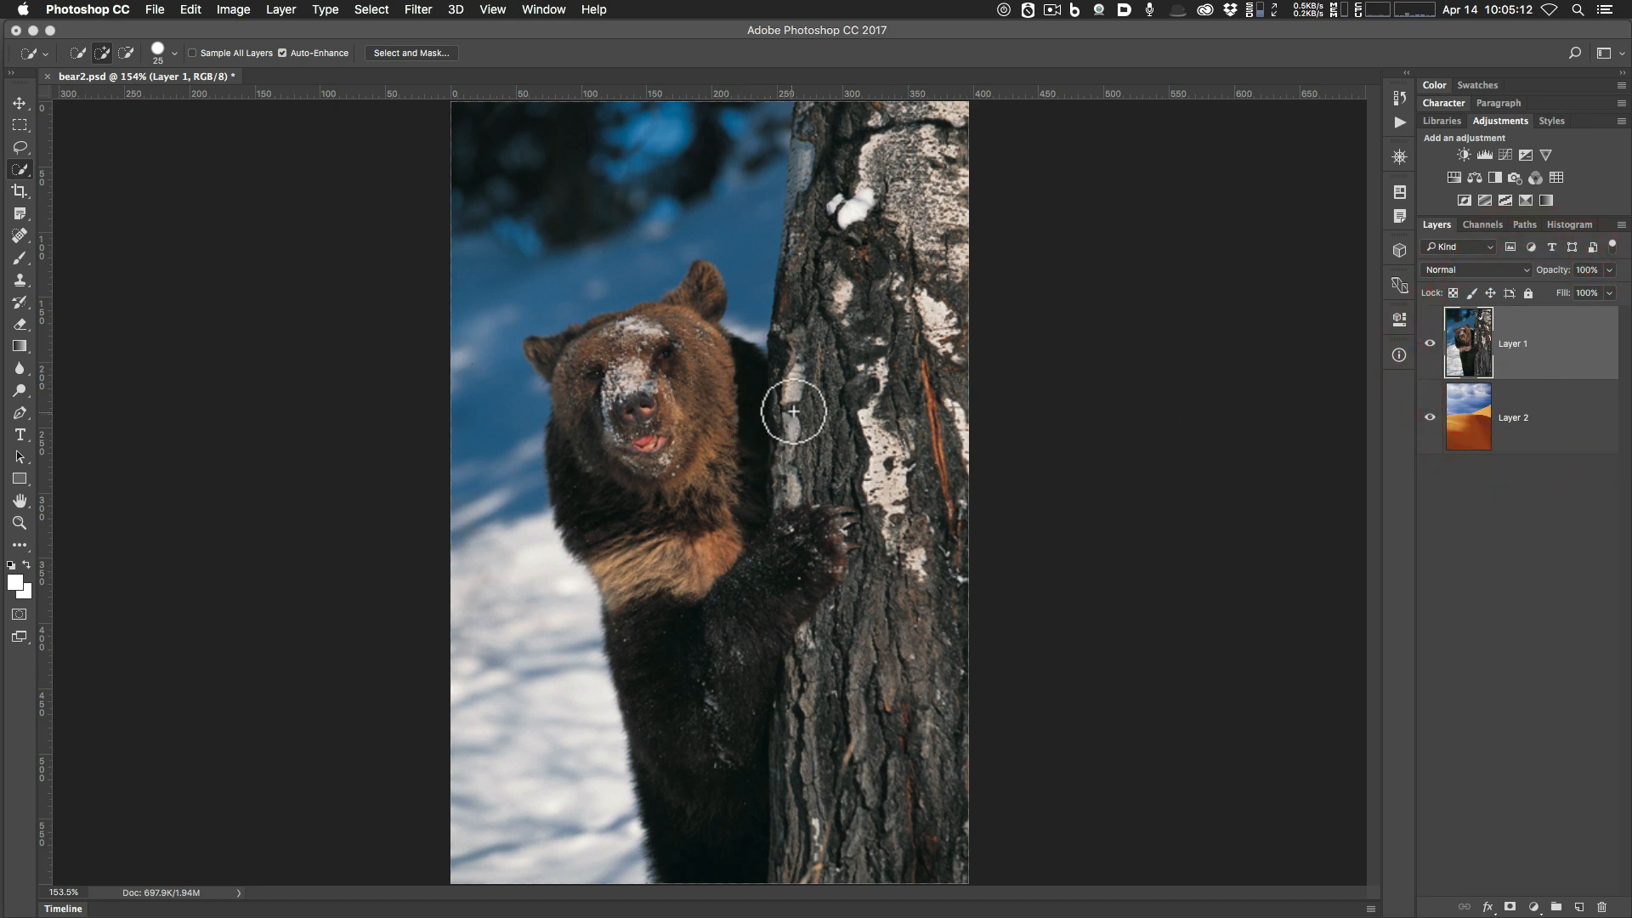
mouse_move(842, 208)
mouse_down()
mouse_move(831, 164)
mouse_move(844, 207)
mouse_move(828, 255)
mouse_move(818, 237)
mouse_up()
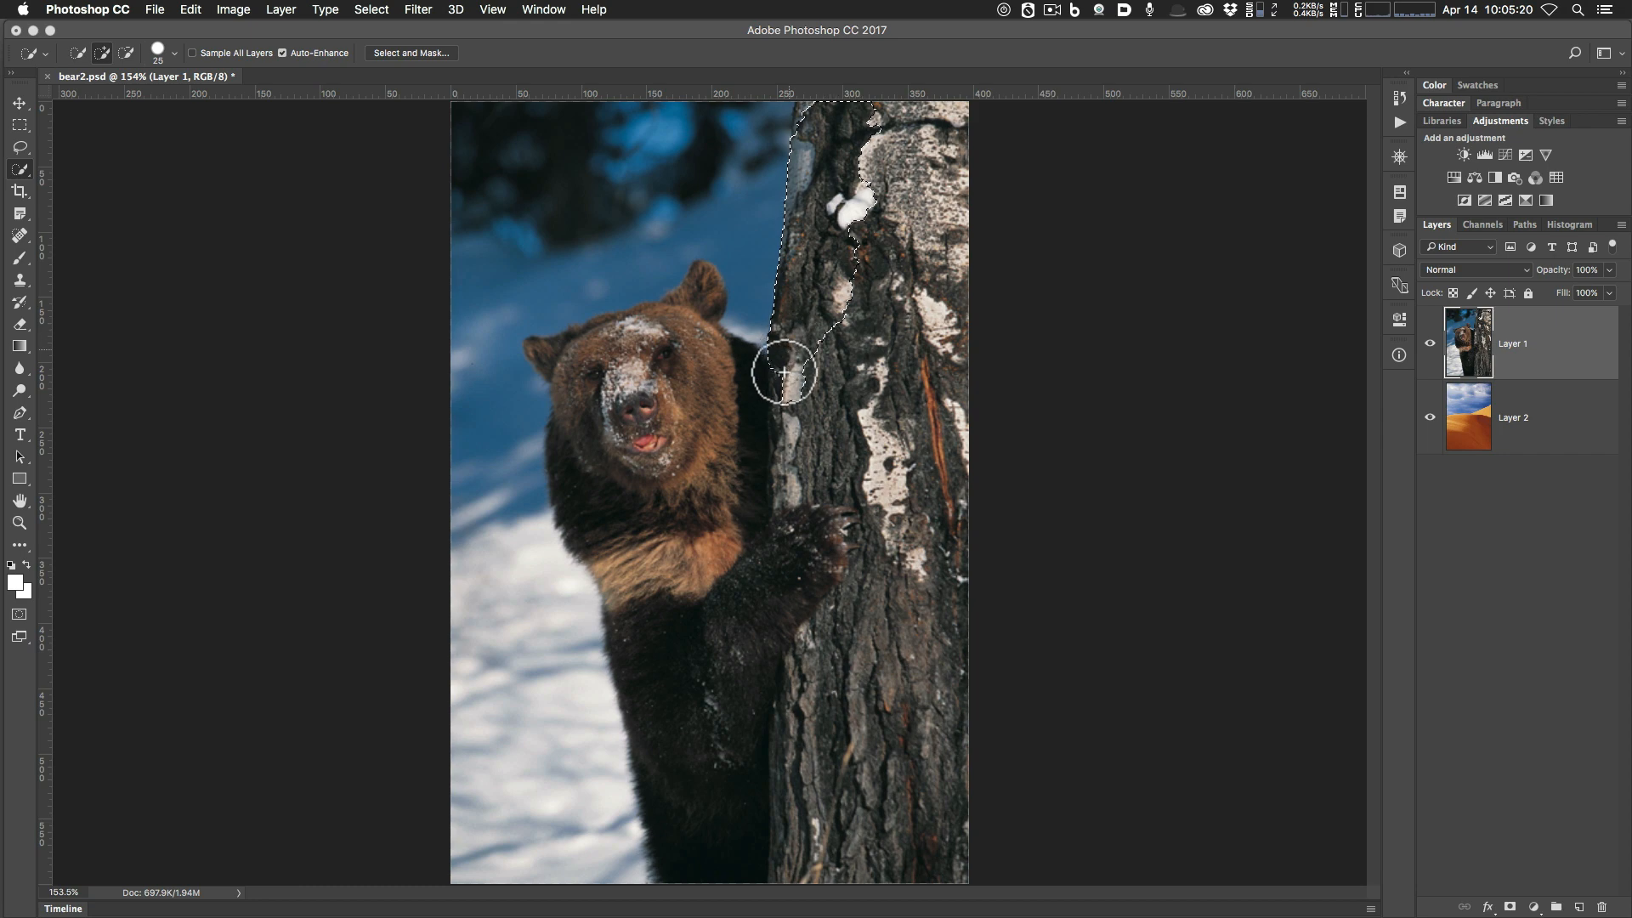
mouse_move(735, 384)
mouse_down()
mouse_move(687, 353)
mouse_move(694, 304)
mouse_move(616, 352)
mouse_move(551, 355)
mouse_move(597, 343)
mouse_move(583, 474)
mouse_up()
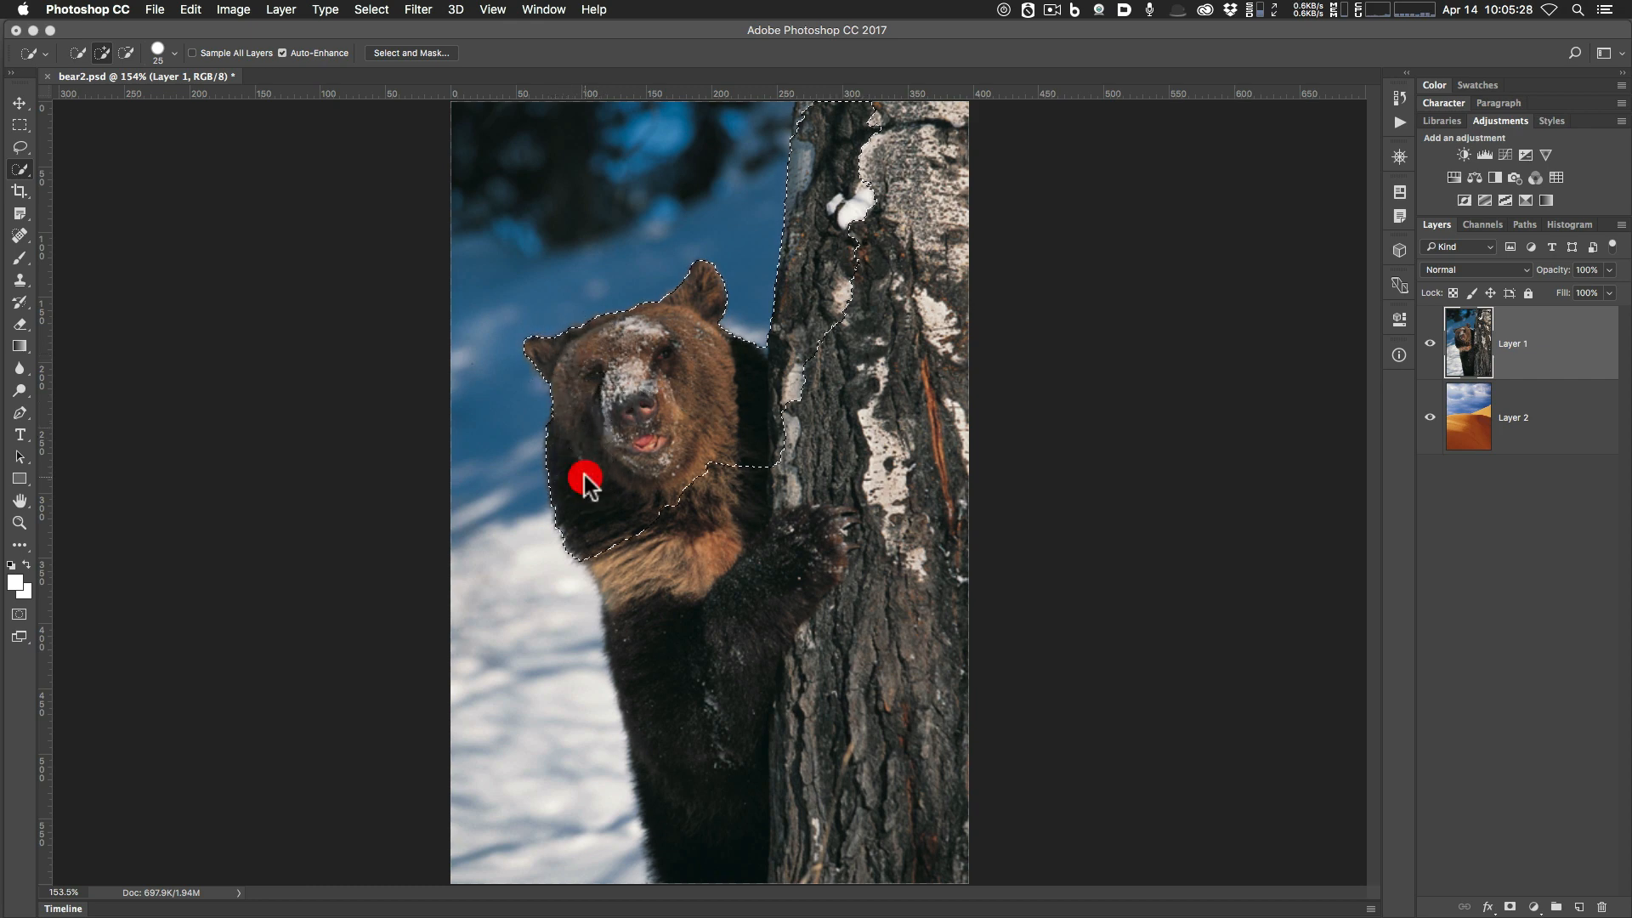
key(bracketright)
key(bracketright)
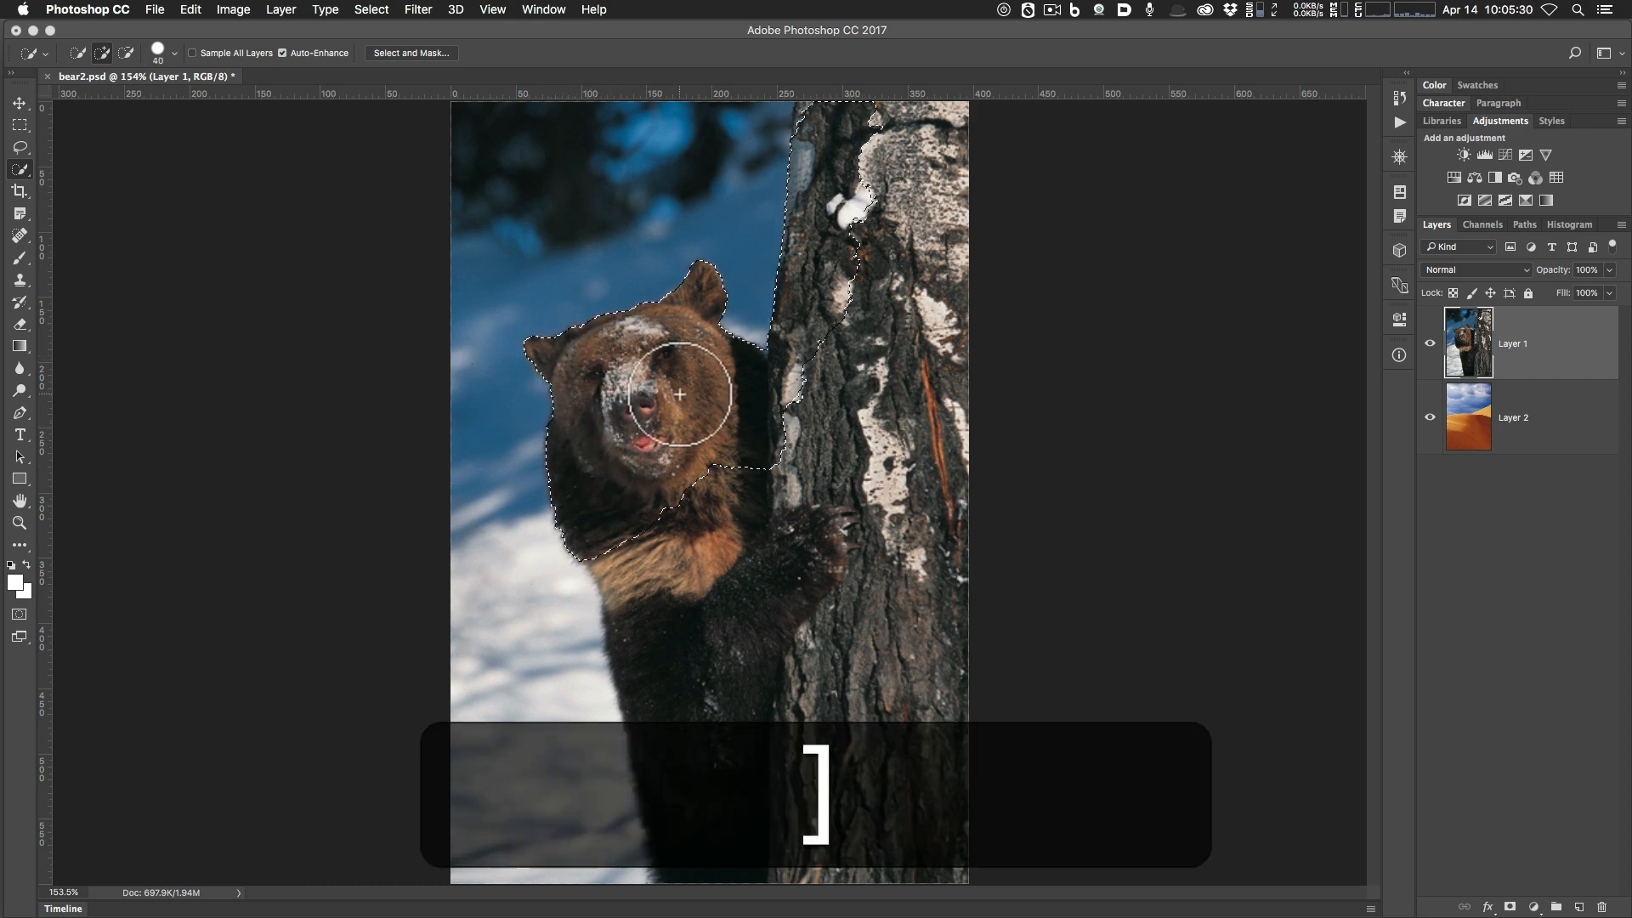
mouse_move(673, 480)
mouse_down()
mouse_move(626, 515)
mouse_move(669, 595)
mouse_move(718, 808)
mouse_up()
mouse_move(917, 859)
mouse_down()
mouse_move(908, 764)
mouse_move(857, 666)
mouse_move(913, 646)
mouse_move(831, 602)
mouse_move(808, 519)
mouse_move(811, 390)
mouse_move(837, 315)
mouse_move(889, 300)
mouse_move(941, 449)
mouse_up()
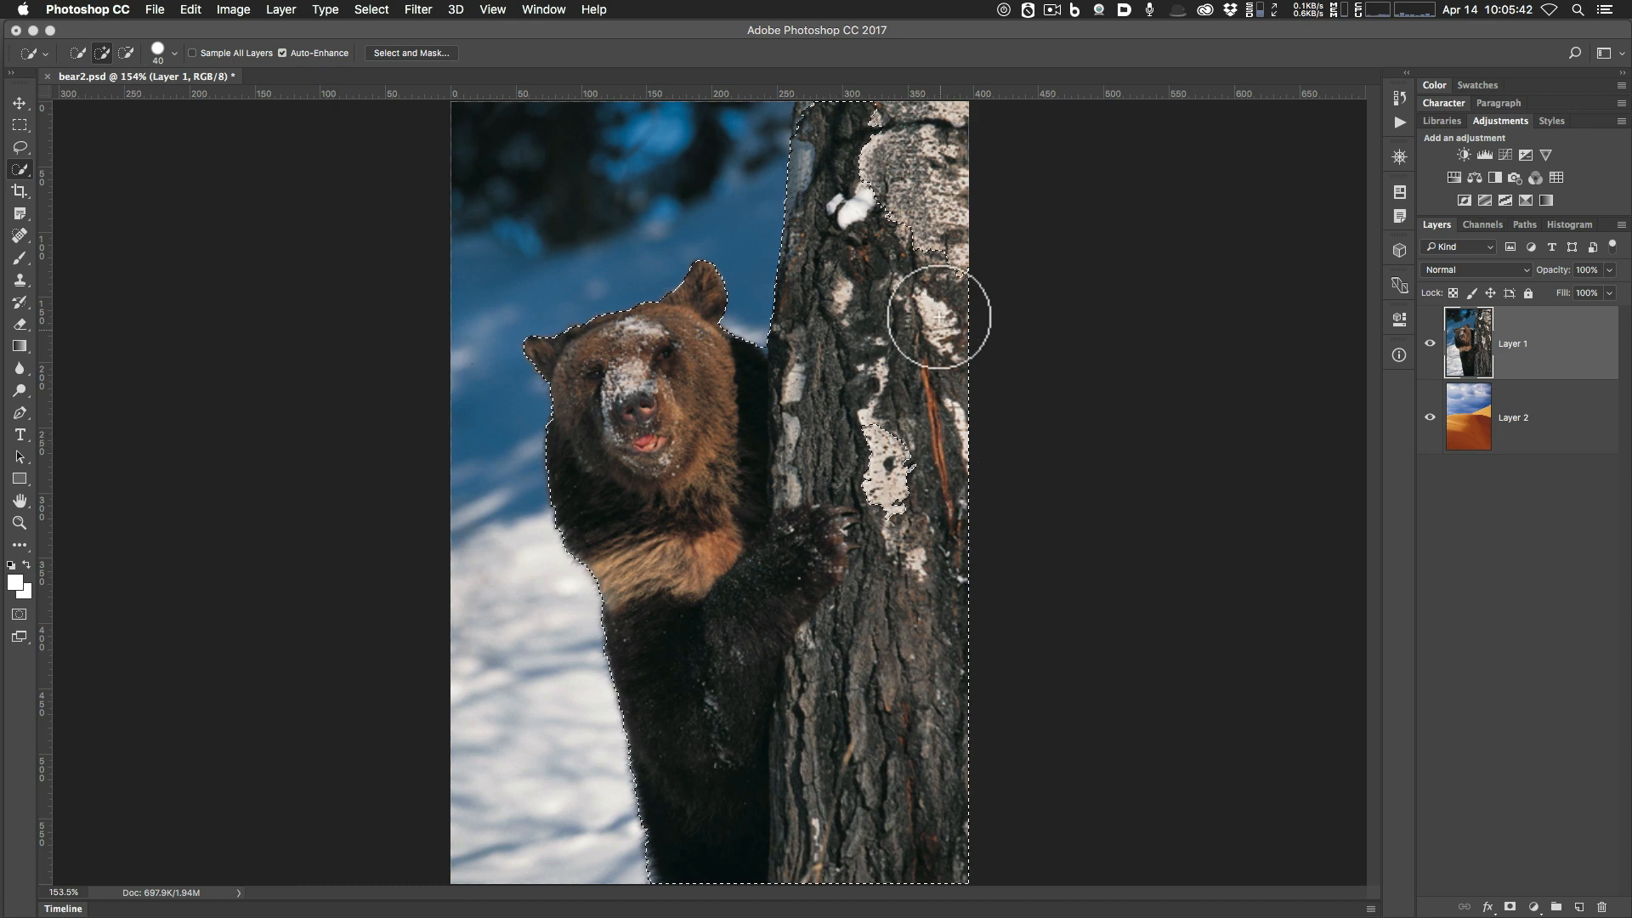
drag(939, 317, 926, 212)
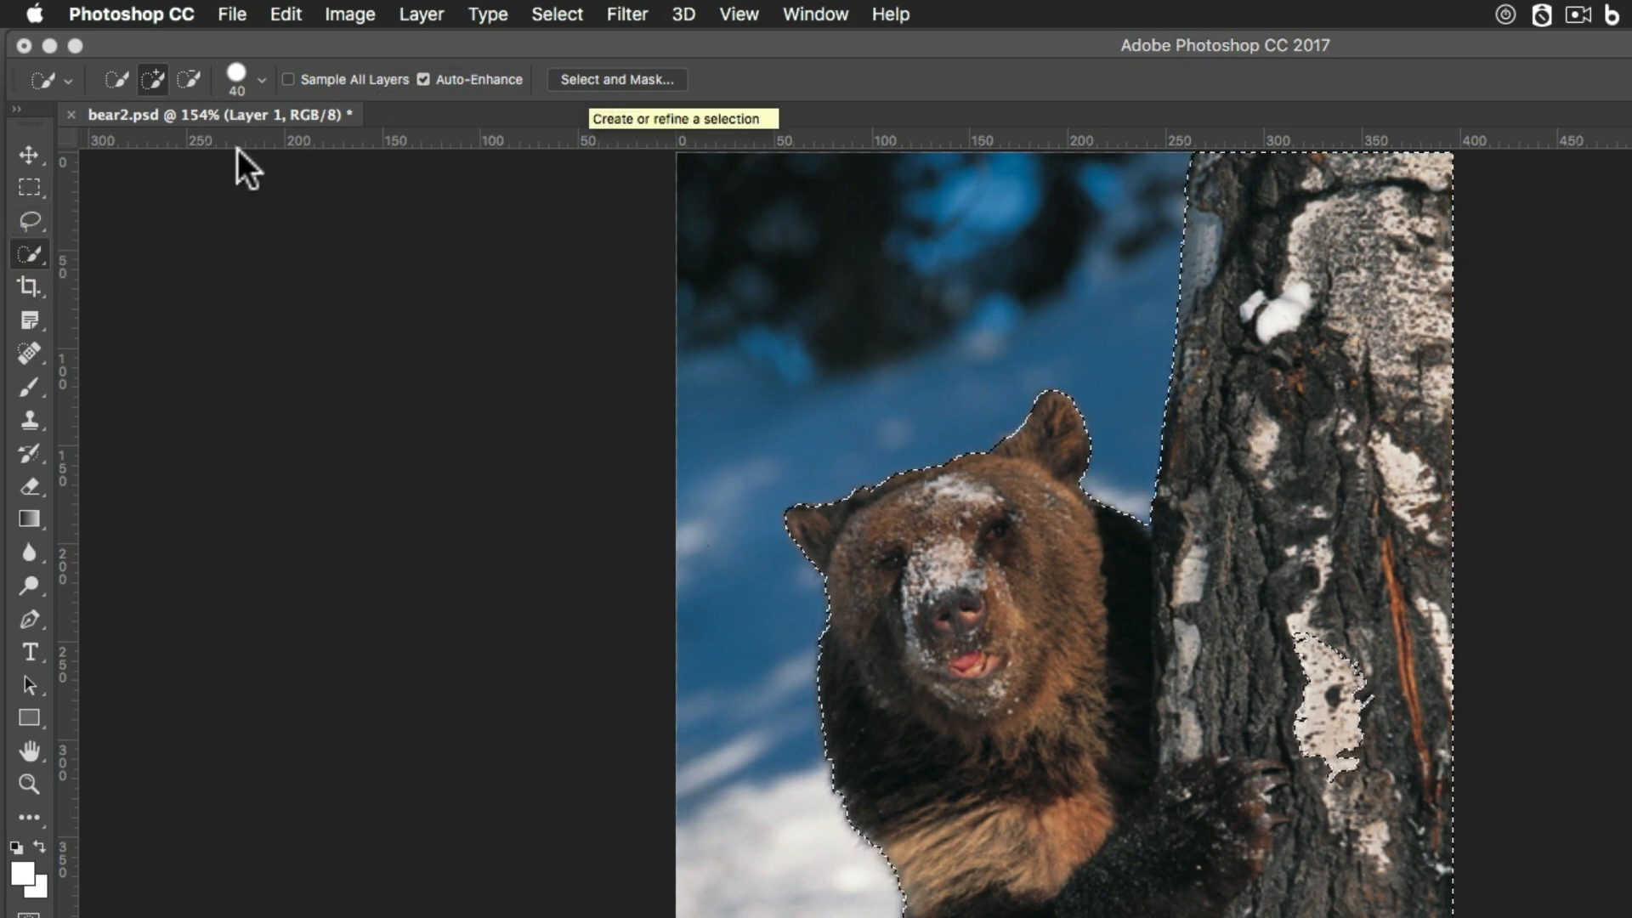
Return to the Quick Selection tool and enter Select and Mask from the options bar.
click(29, 156)
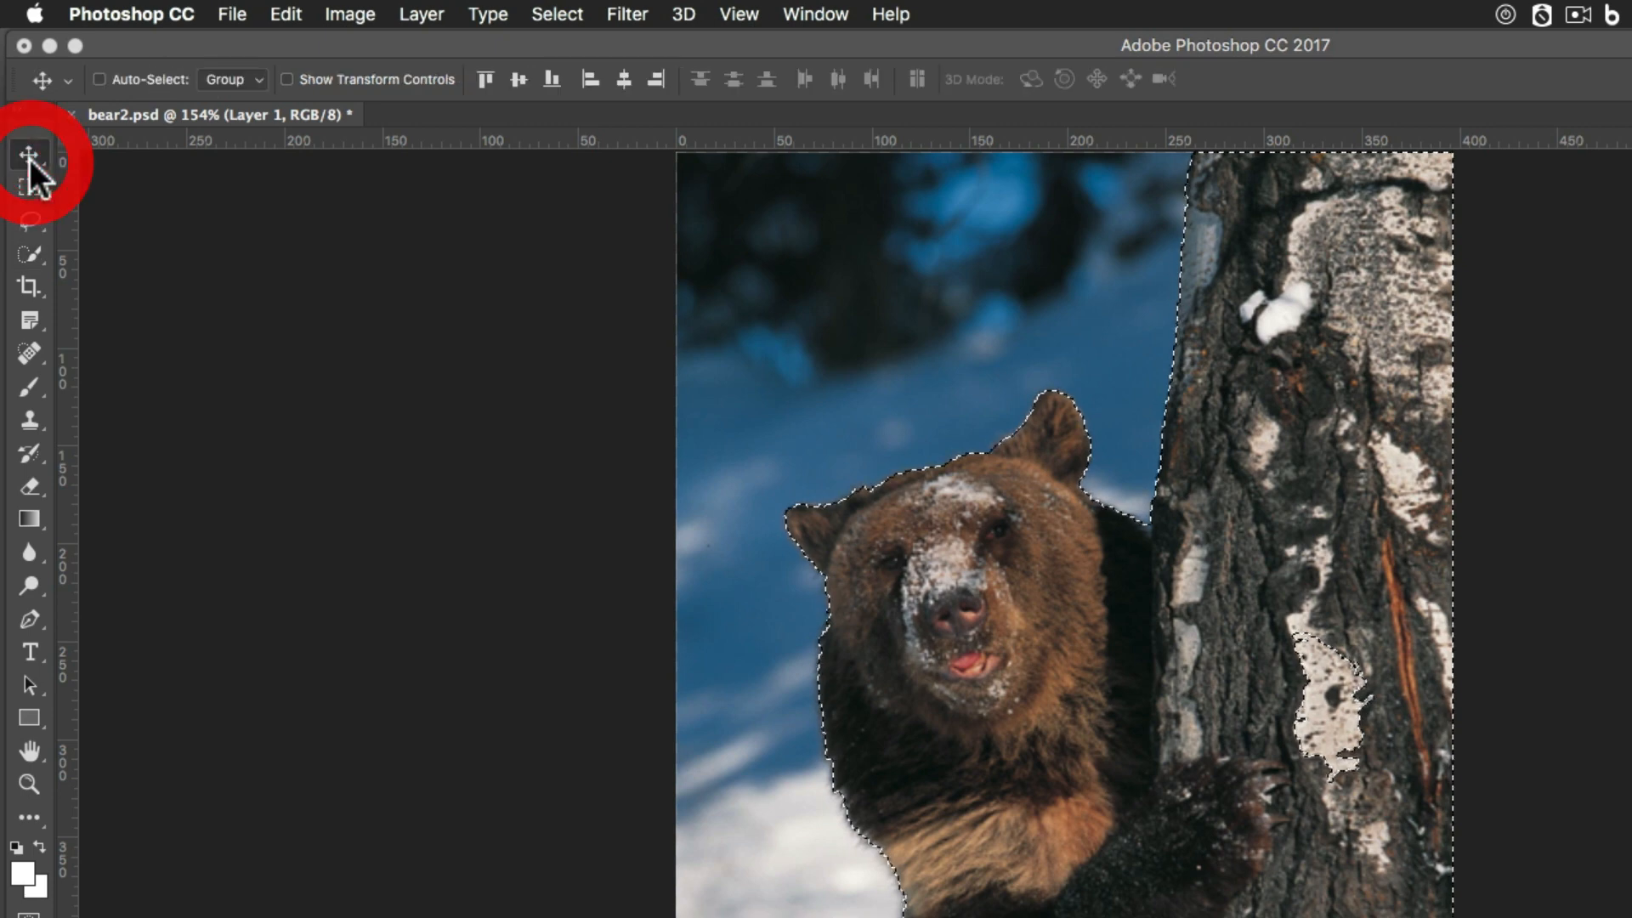
click(566, 12)
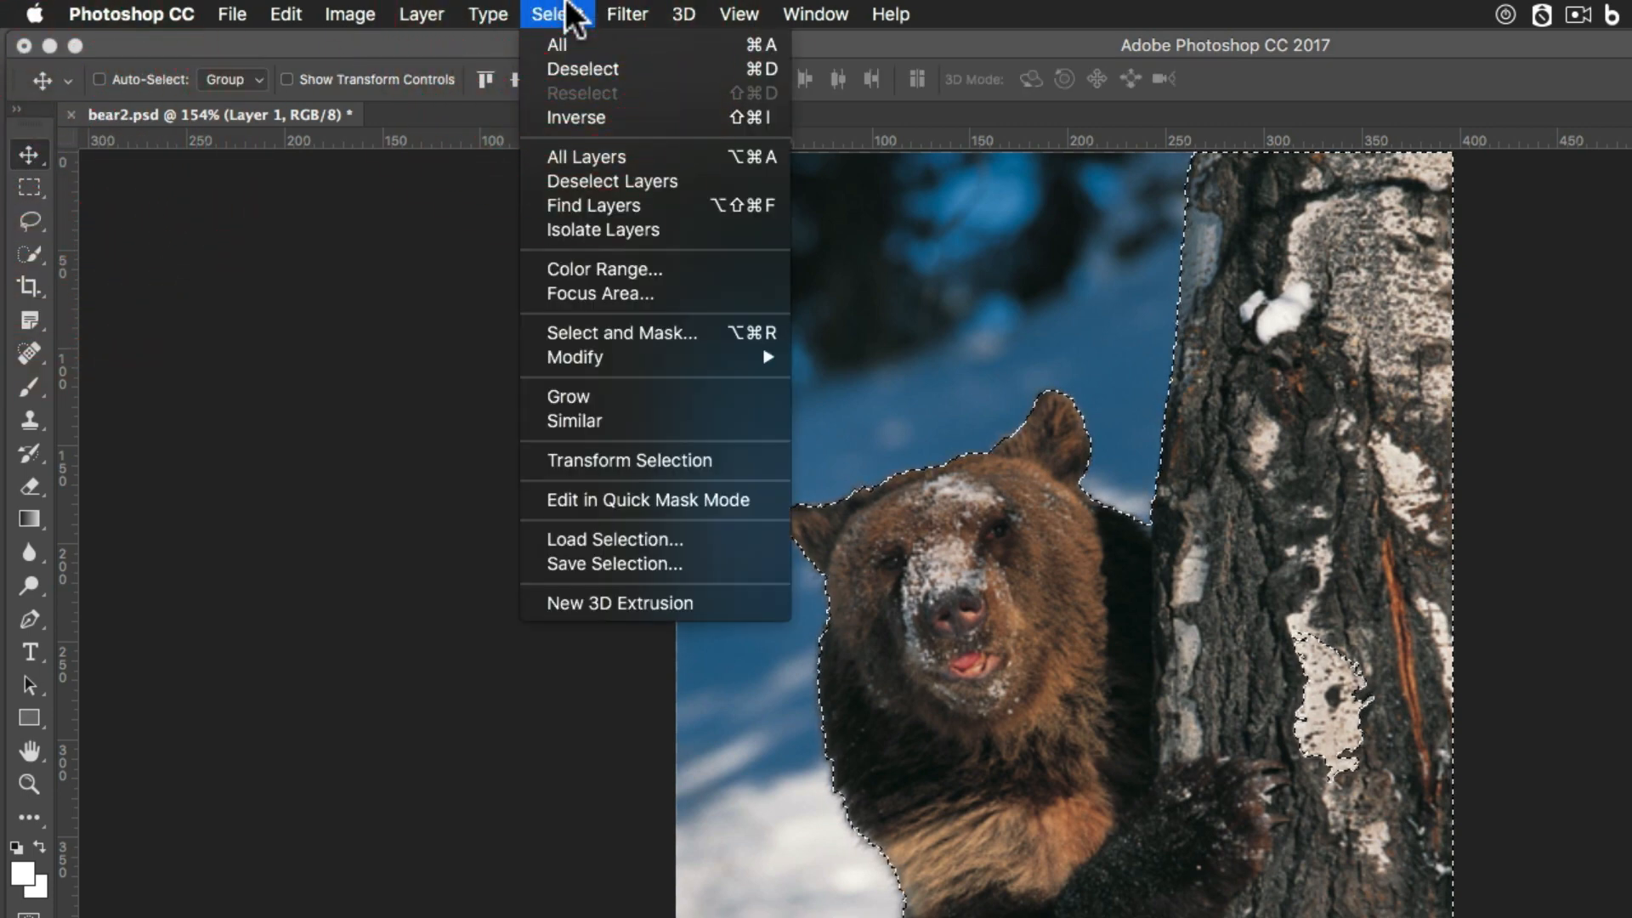
click(557, 14)
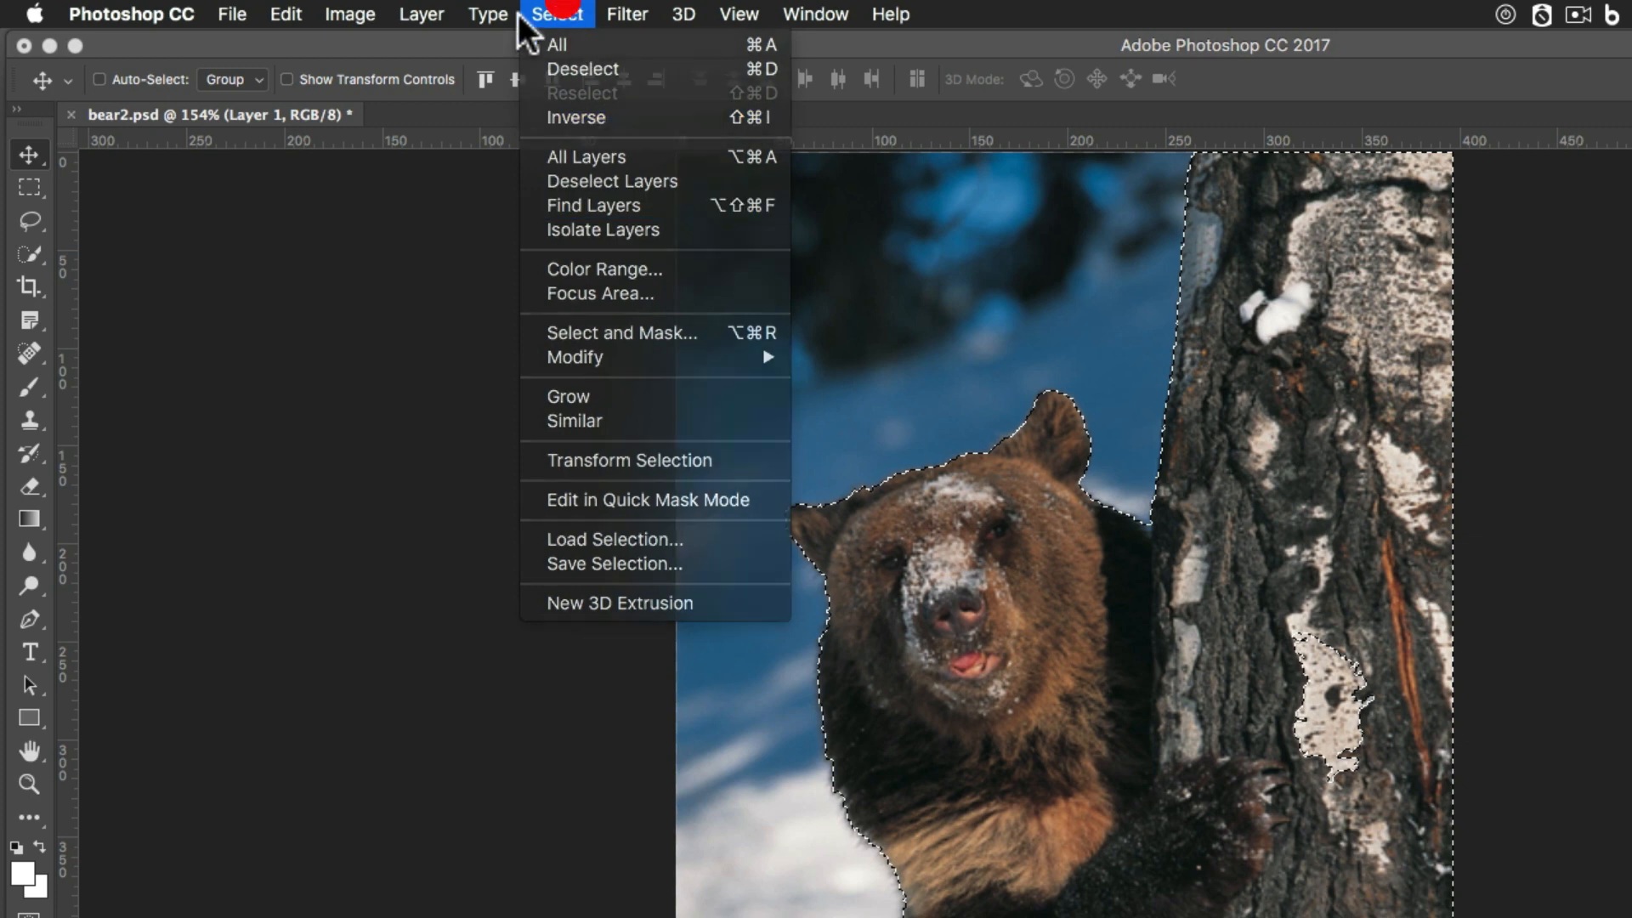
click(31, 255)
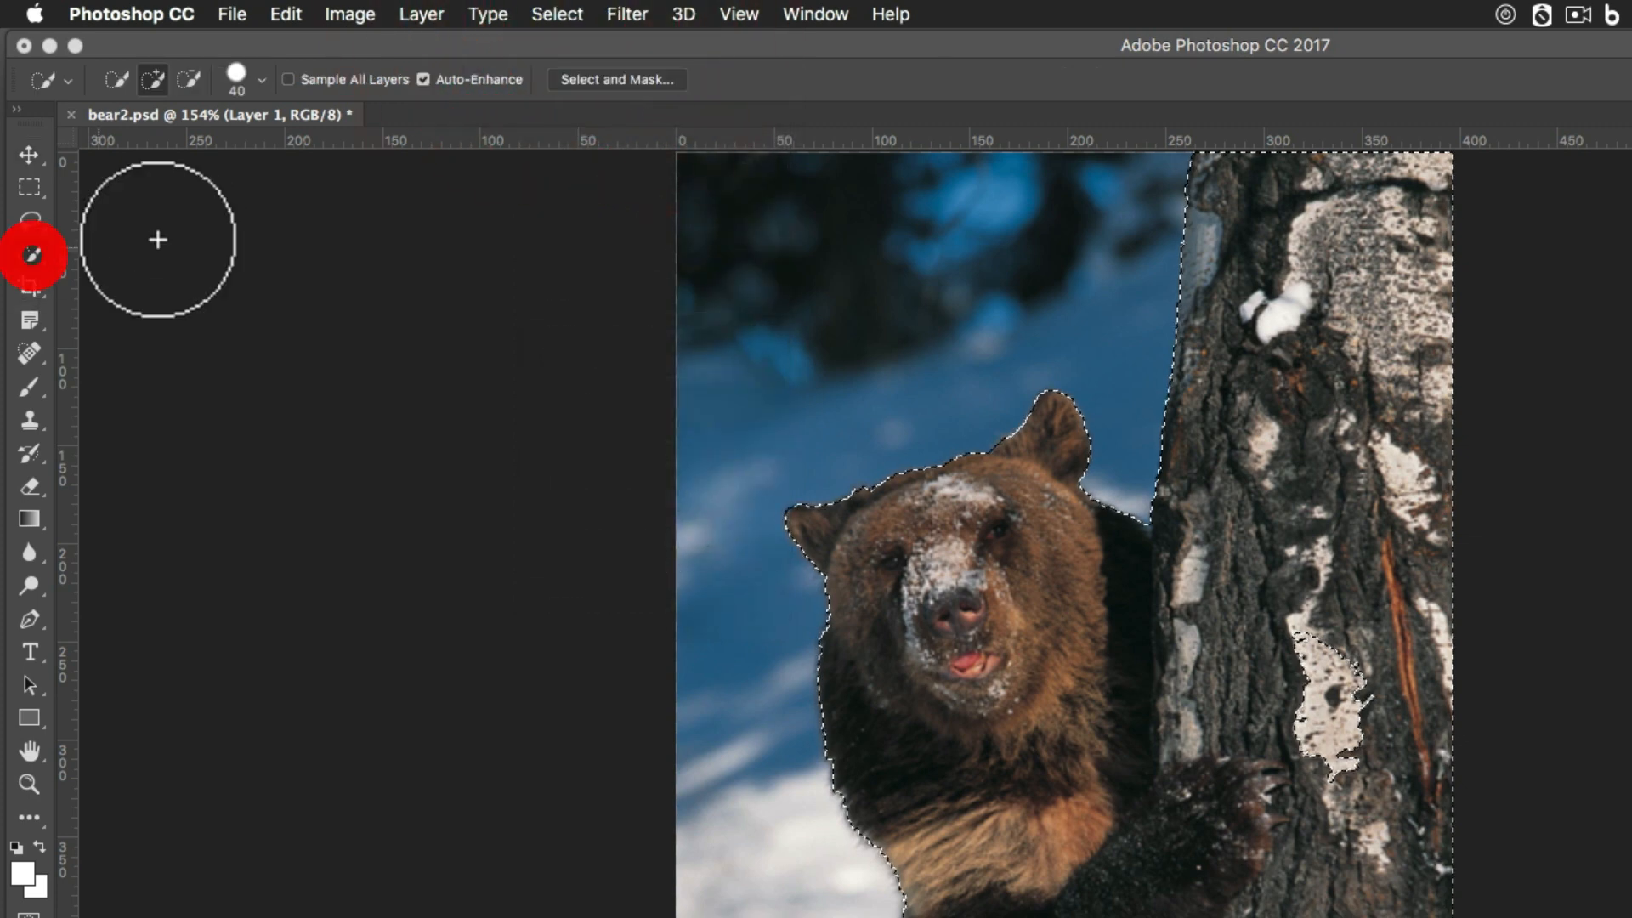
click(611, 80)
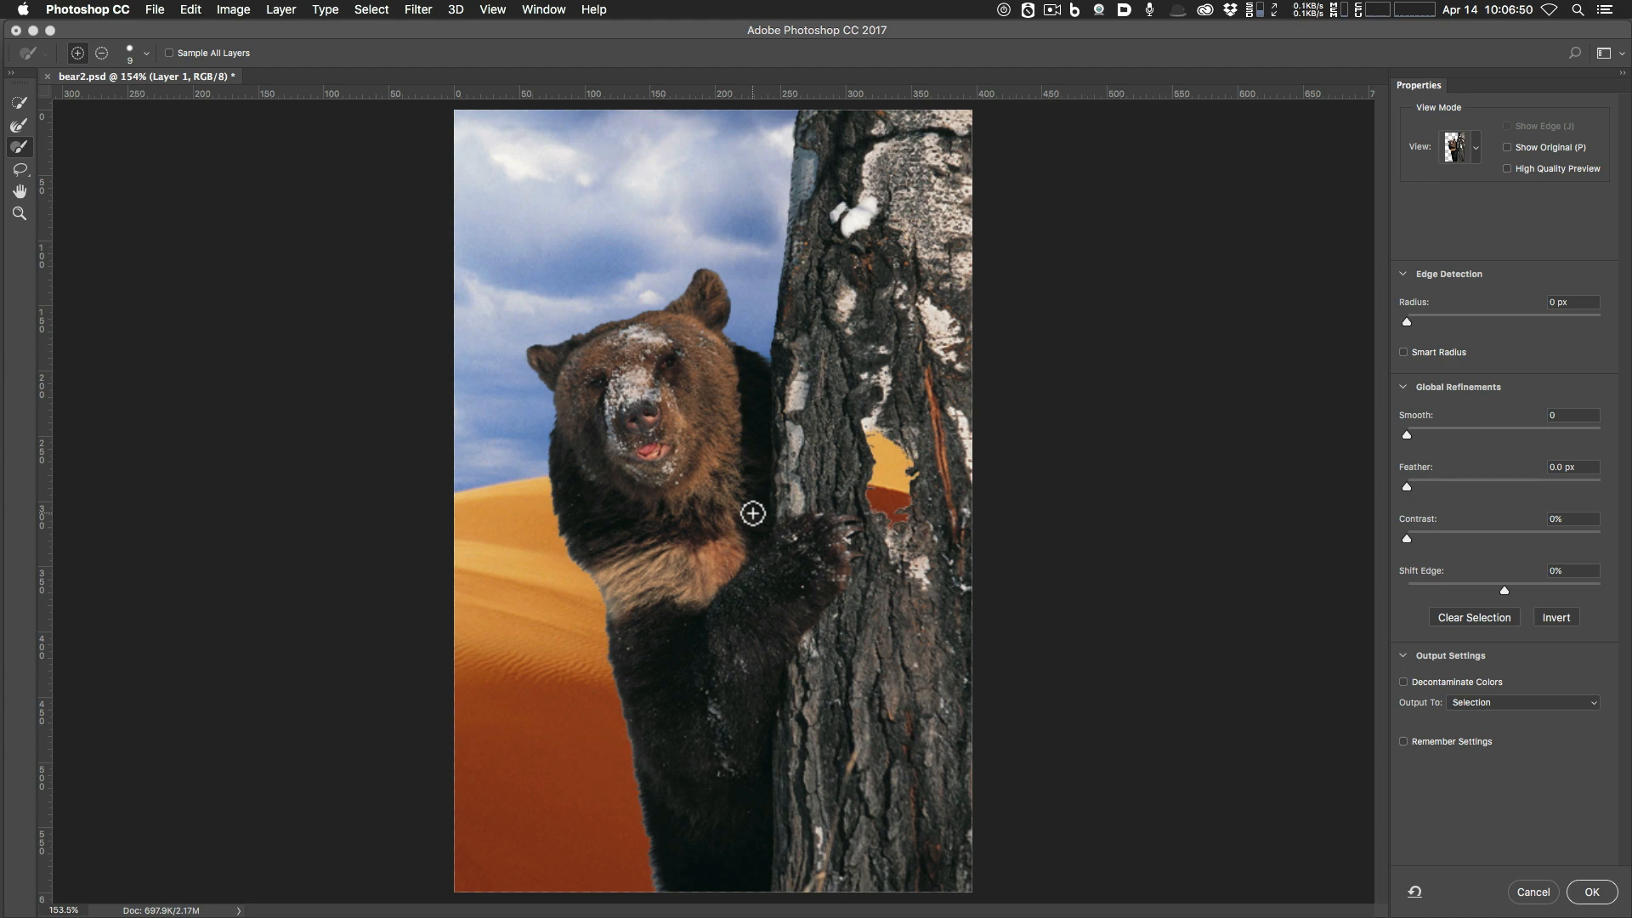
Fill the trunk hole using the Refine Edge Brush, an enlarged Brush, and the Lasso.
mouse_move(878, 495)
mouse_down()
mouse_move(909, 456)
mouse_move(918, 476)
mouse_move(879, 498)
mouse_up()
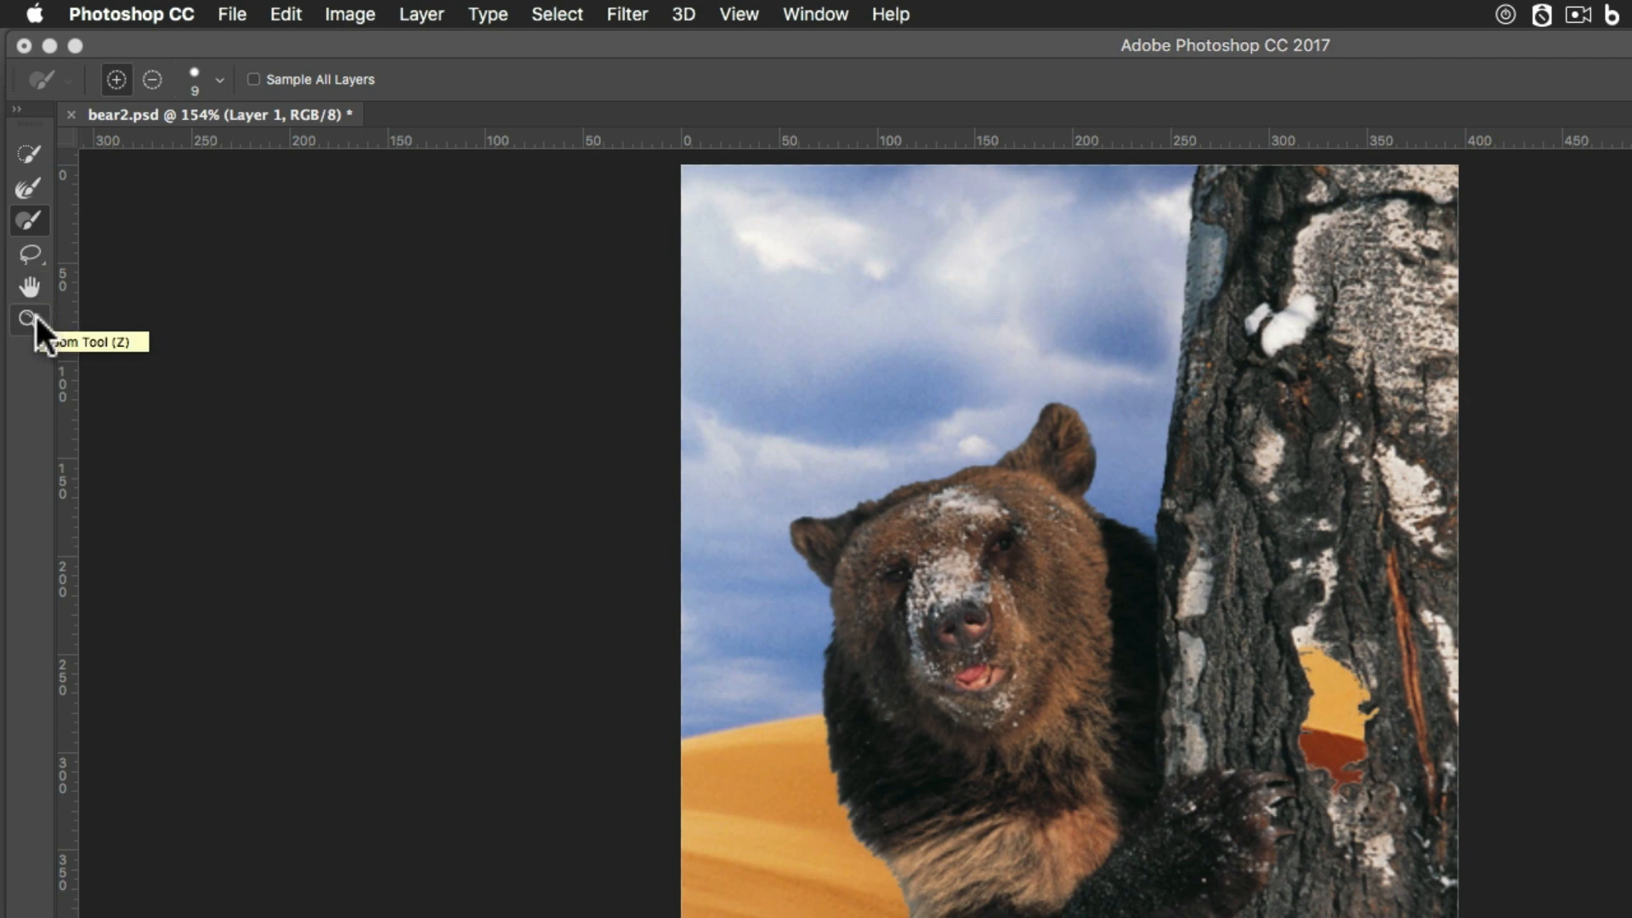
click(32, 219)
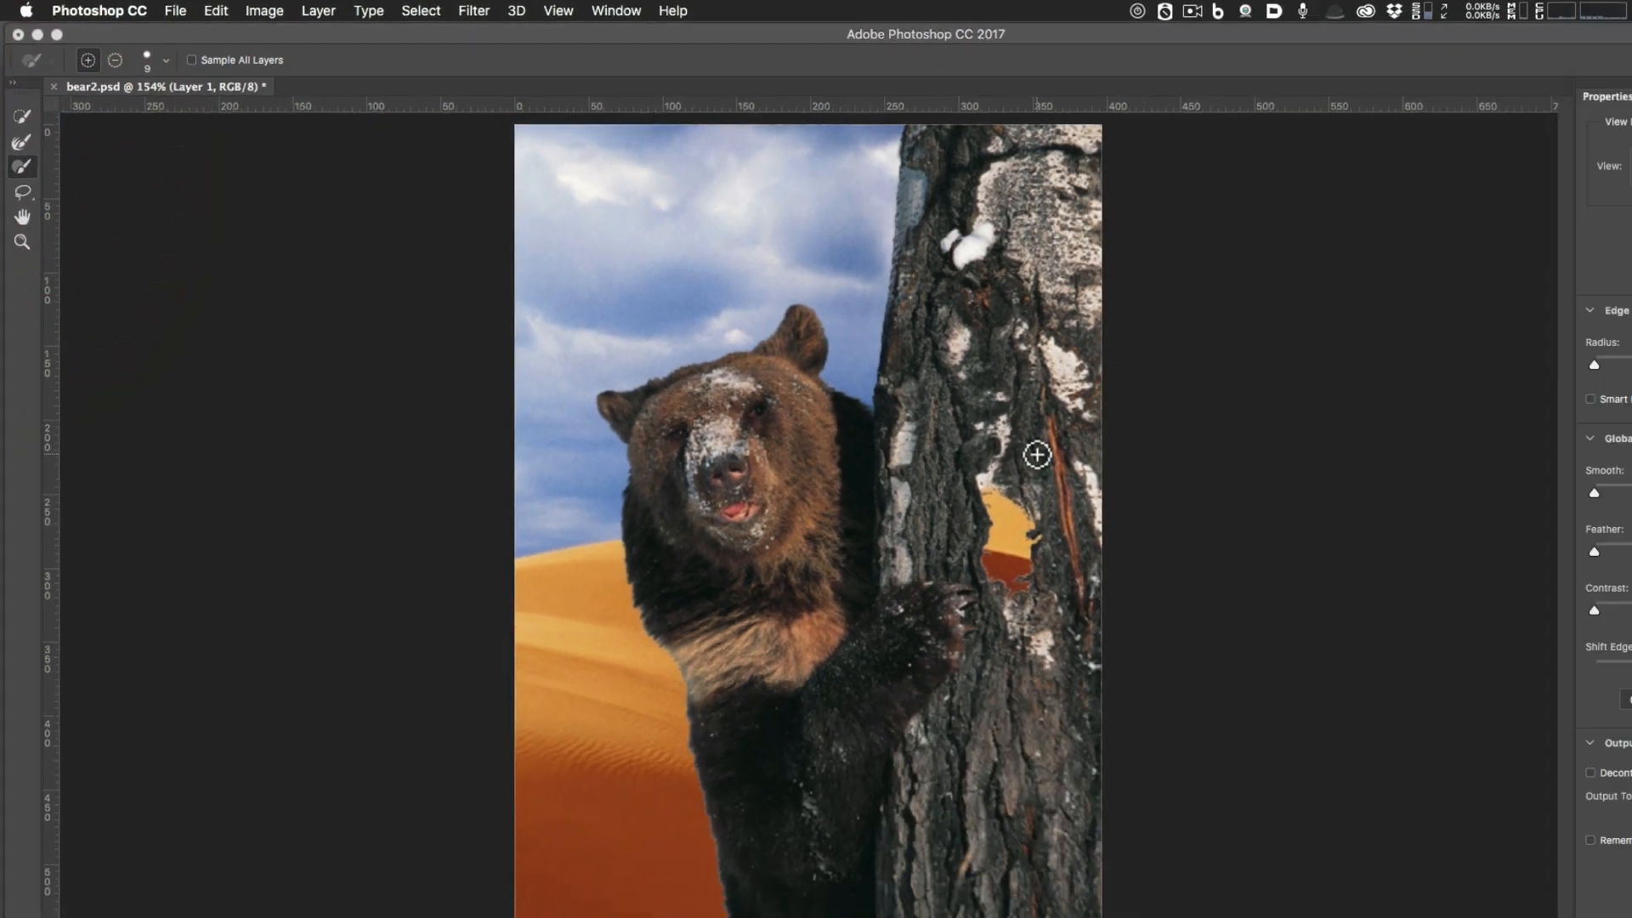
key(bracketright)
key(bracketright)
key(bracketright)
key(bracketright)
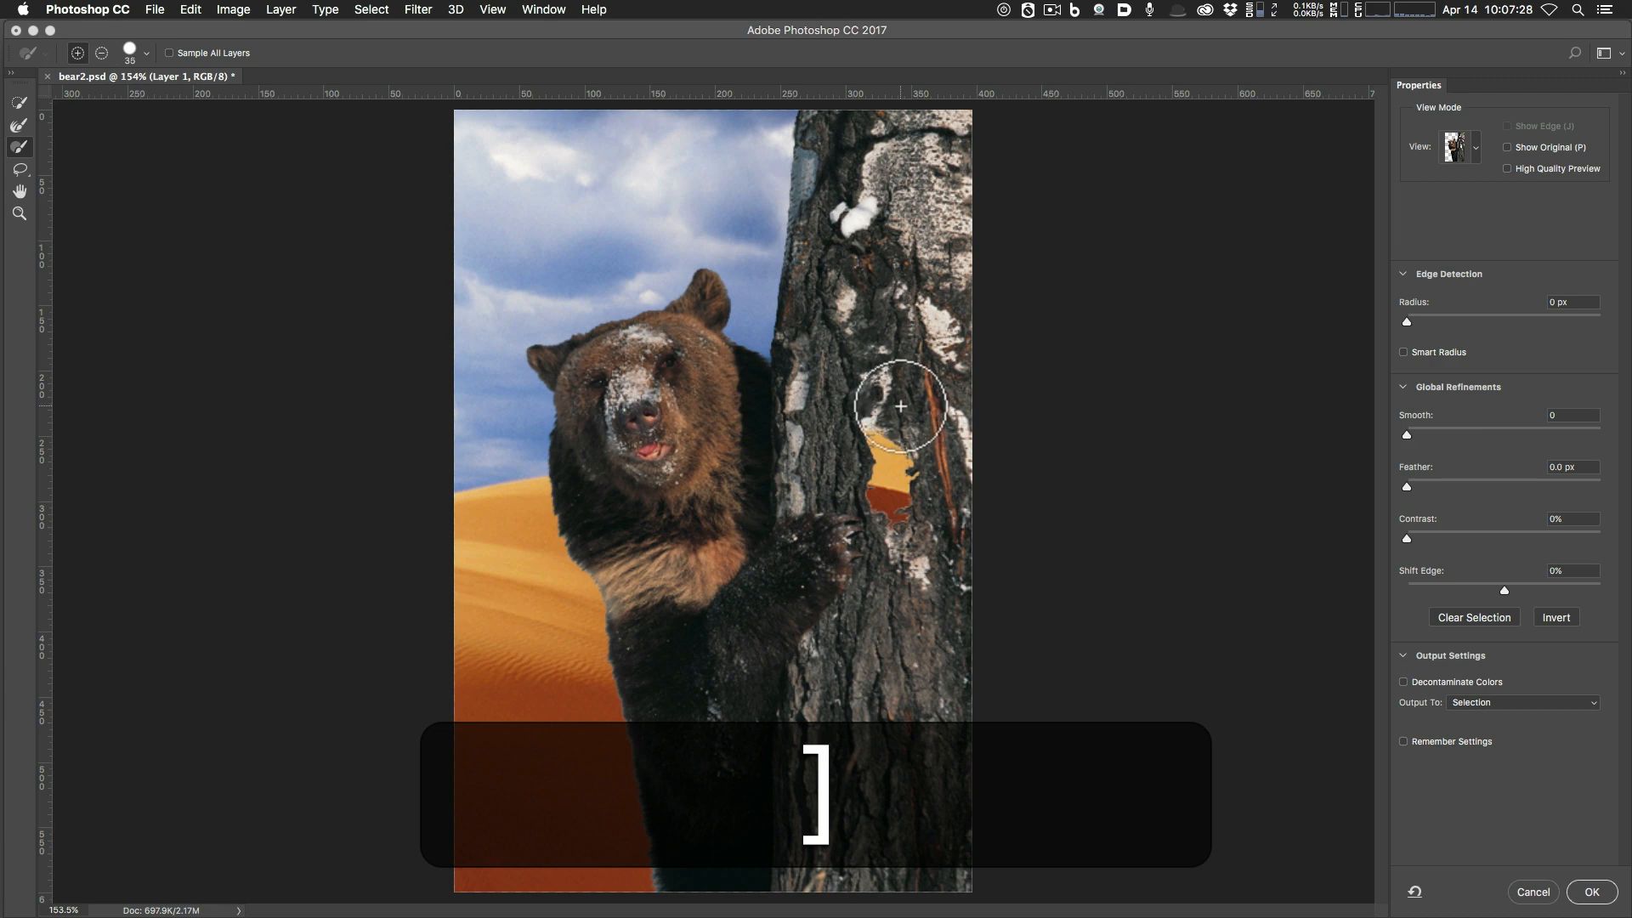
mouse_move(880, 431)
mouse_down()
mouse_move(860, 437)
mouse_move(895, 425)
mouse_move(878, 437)
mouse_move(904, 439)
mouse_move(863, 427)
mouse_move(867, 440)
mouse_up()
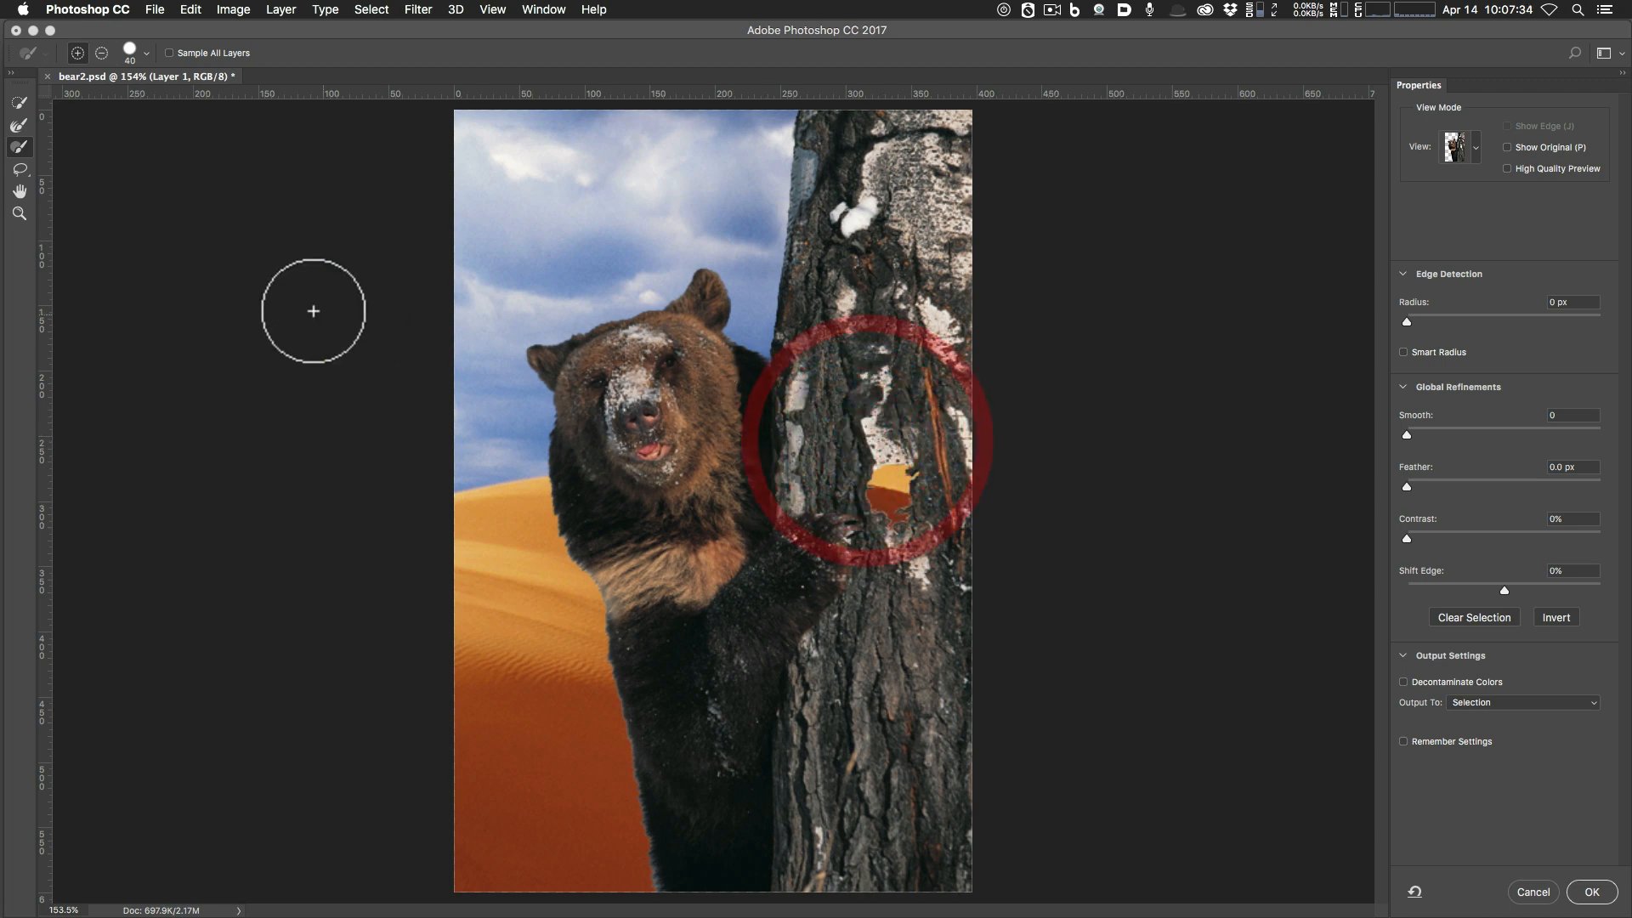
click(21, 170)
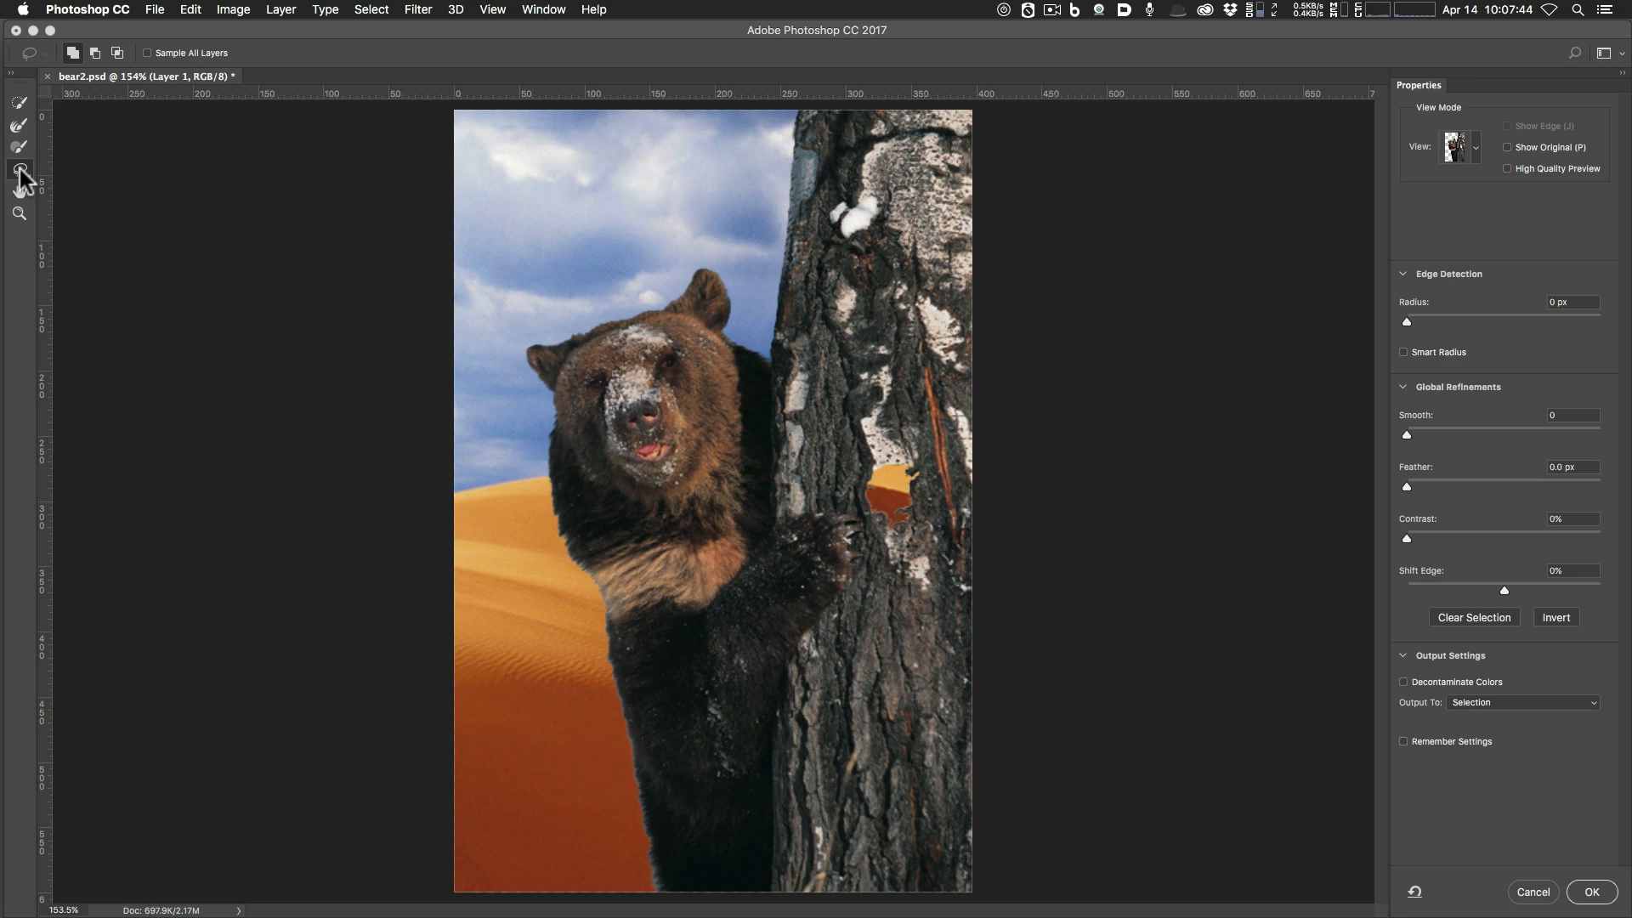
mouse_move(881, 447)
mouse_down()
mouse_move(925, 441)
mouse_move(931, 483)
mouse_move(911, 583)
mouse_move(819, 593)
mouse_move(797, 549)
mouse_move(888, 445)
mouse_up()
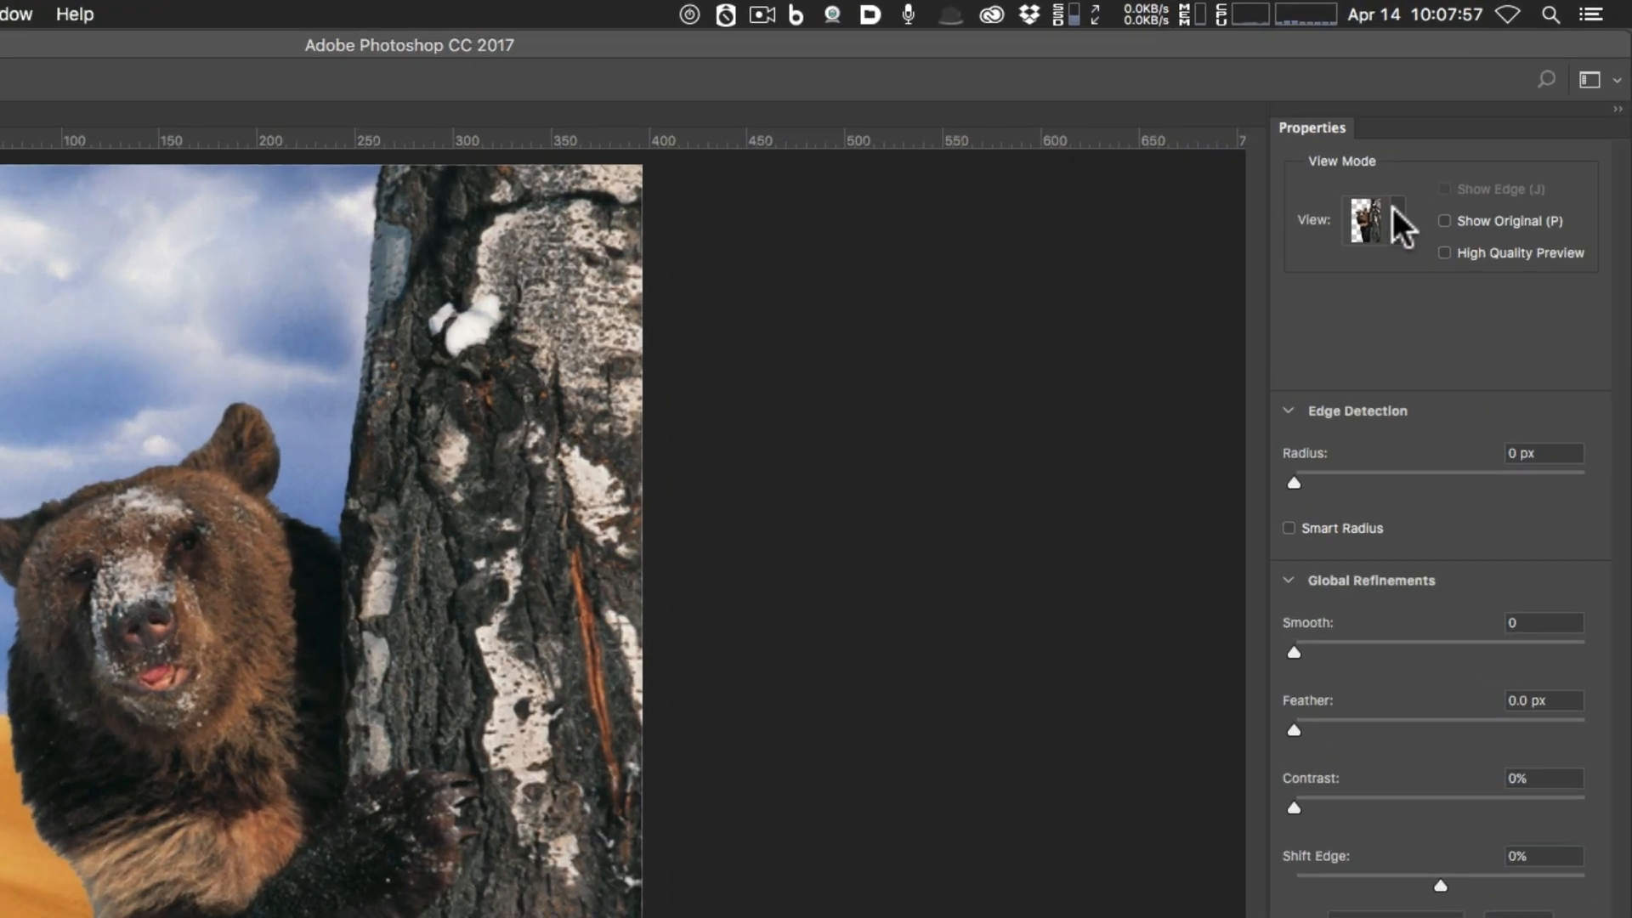
Preview the selection as Onion Skin with lowered transparency, then as Overlay.
click(1475, 146)
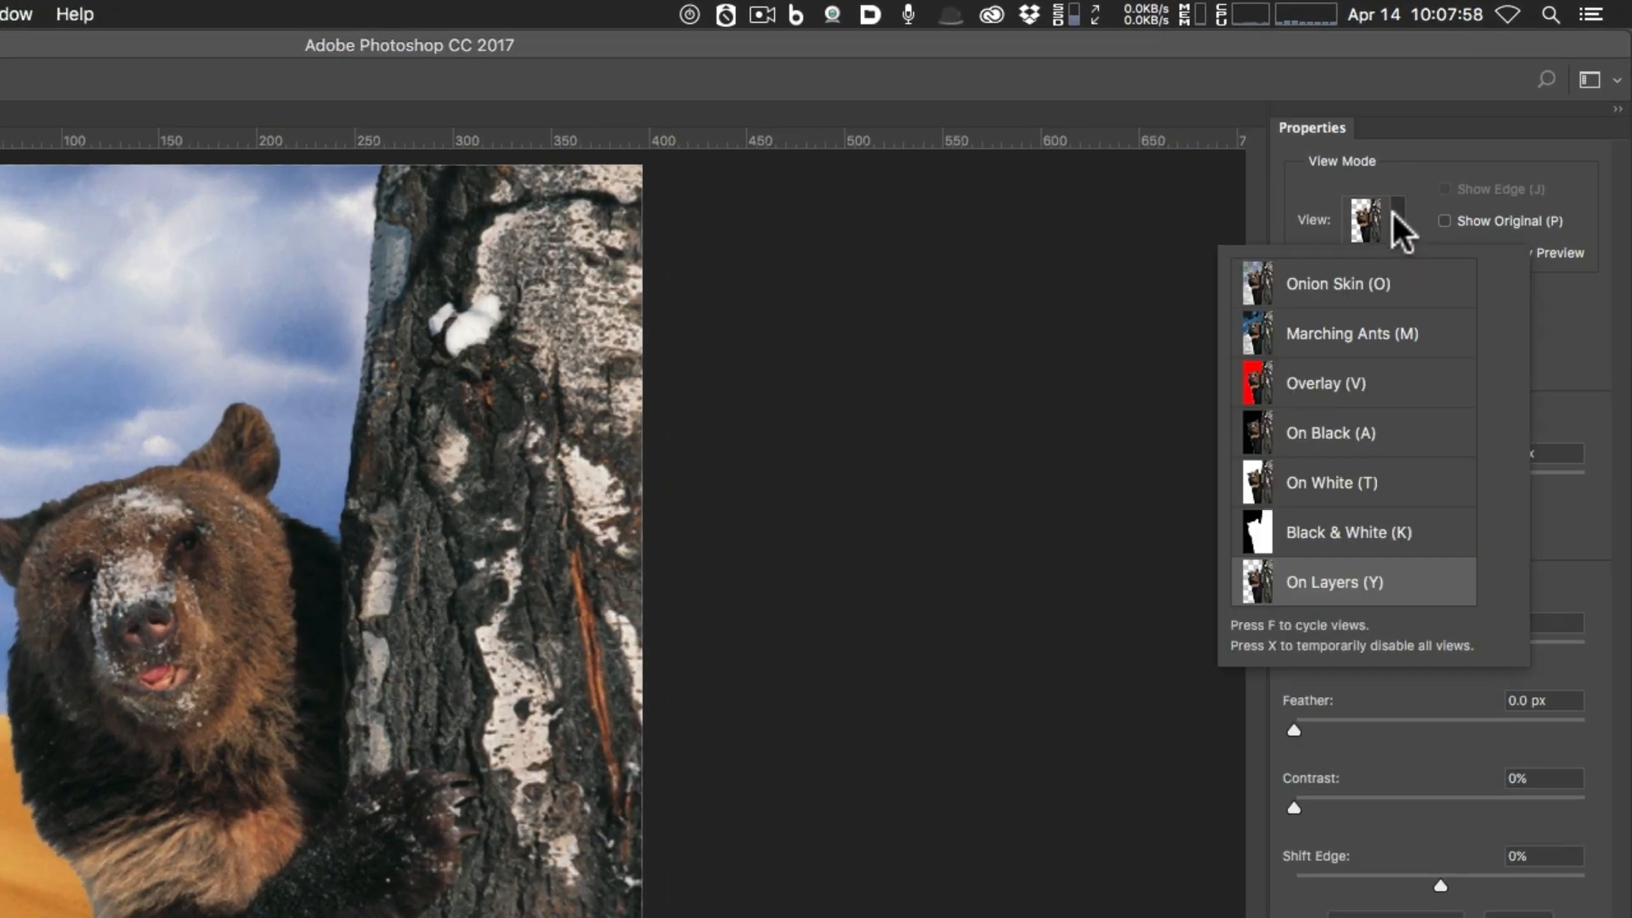
click(1381, 287)
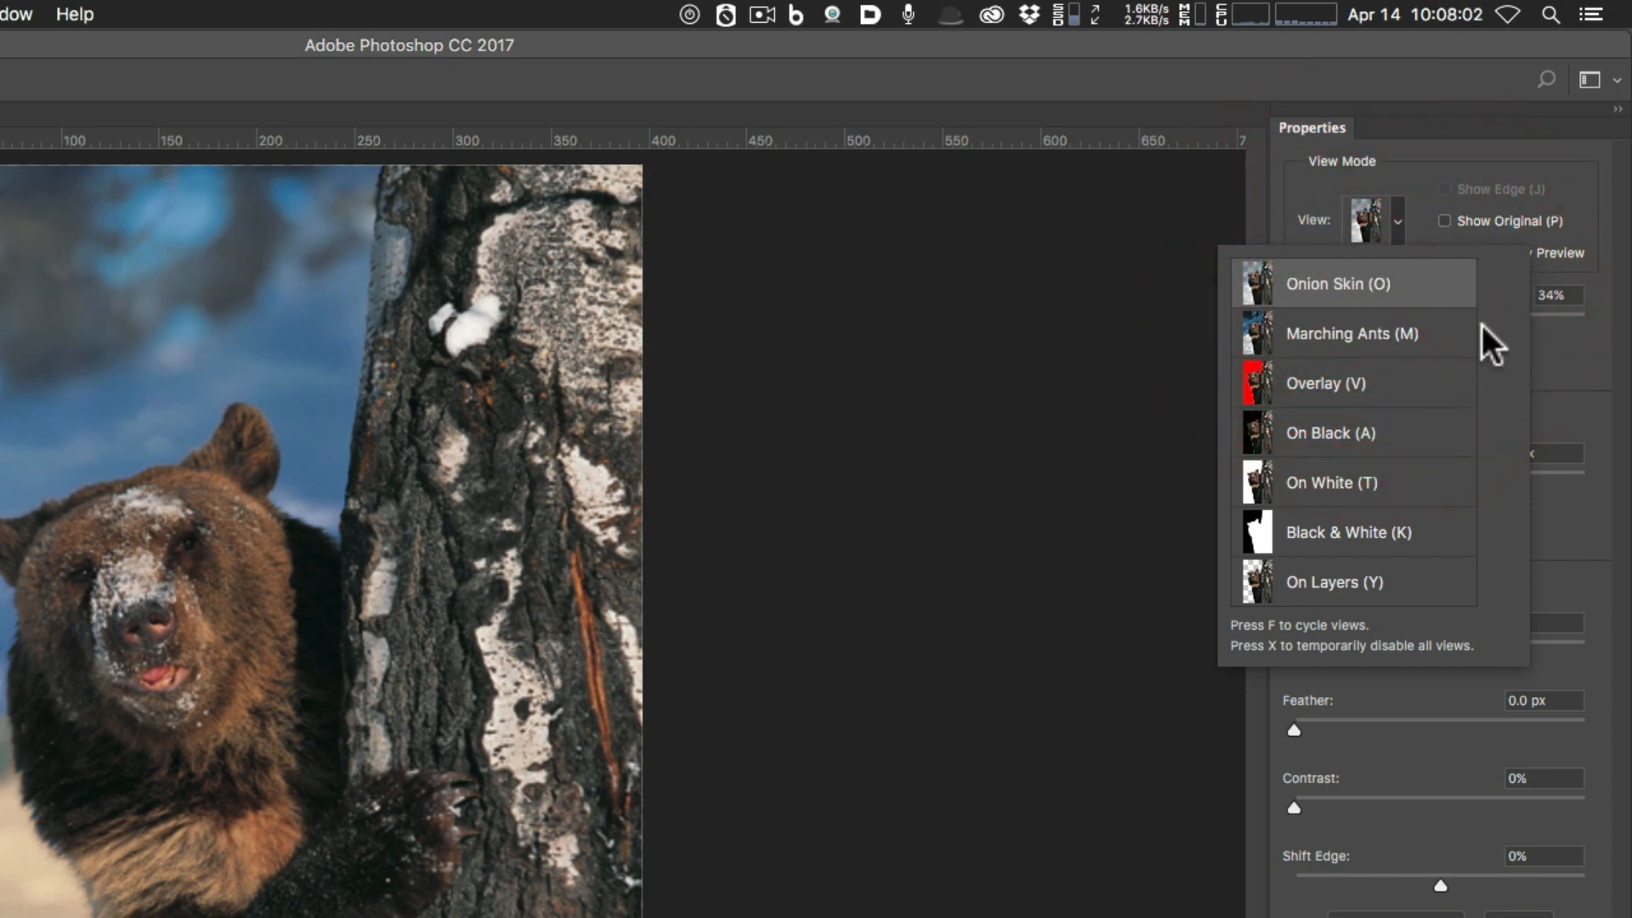
click(1552, 364)
mouse_move(1392, 323)
mouse_down()
mouse_move(1323, 319)
mouse_move(1566, 320)
mouse_move(1295, 318)
mouse_move(1628, 330)
mouse_move(1265, 317)
mouse_move(1409, 317)
mouse_move(1377, 318)
mouse_up()
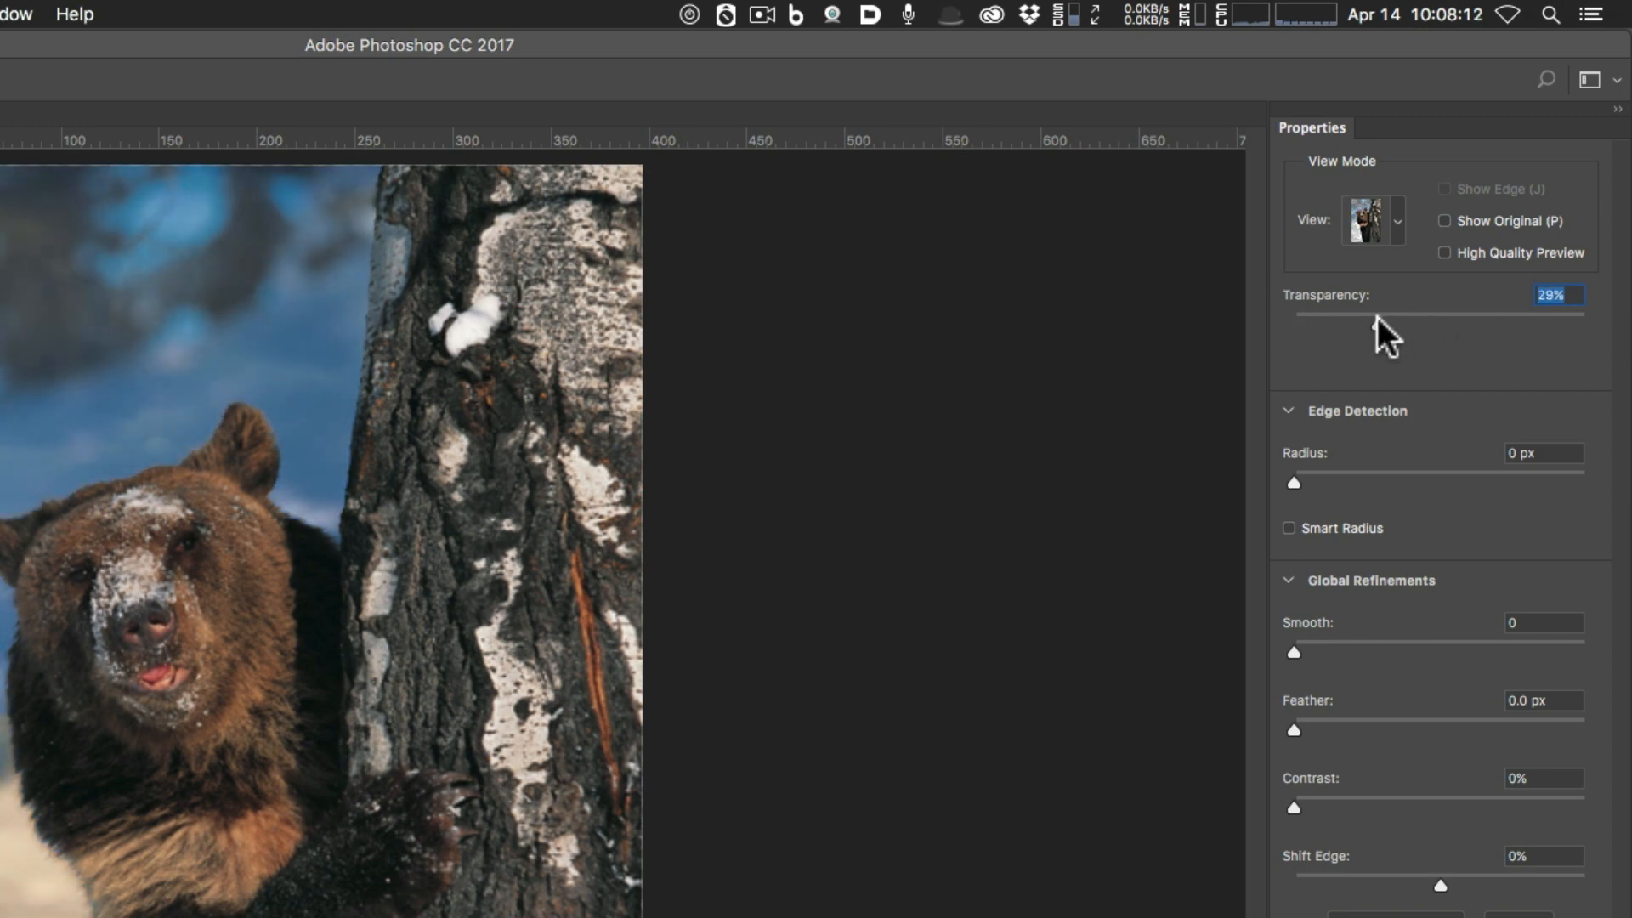
click(1398, 226)
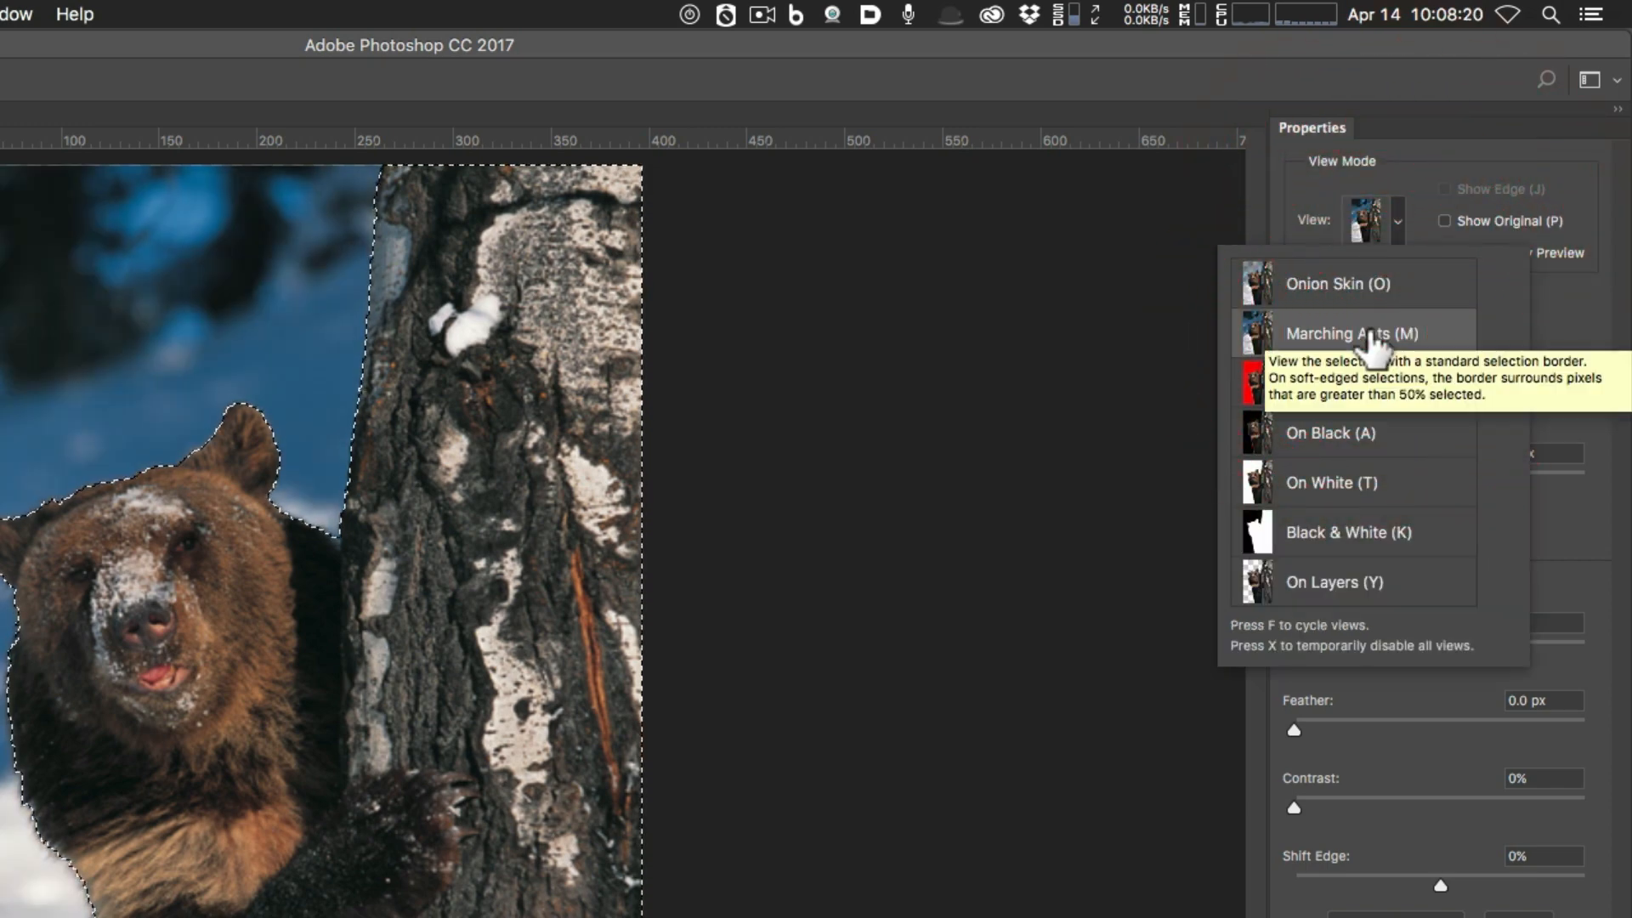
click(1396, 227)
click(1395, 231)
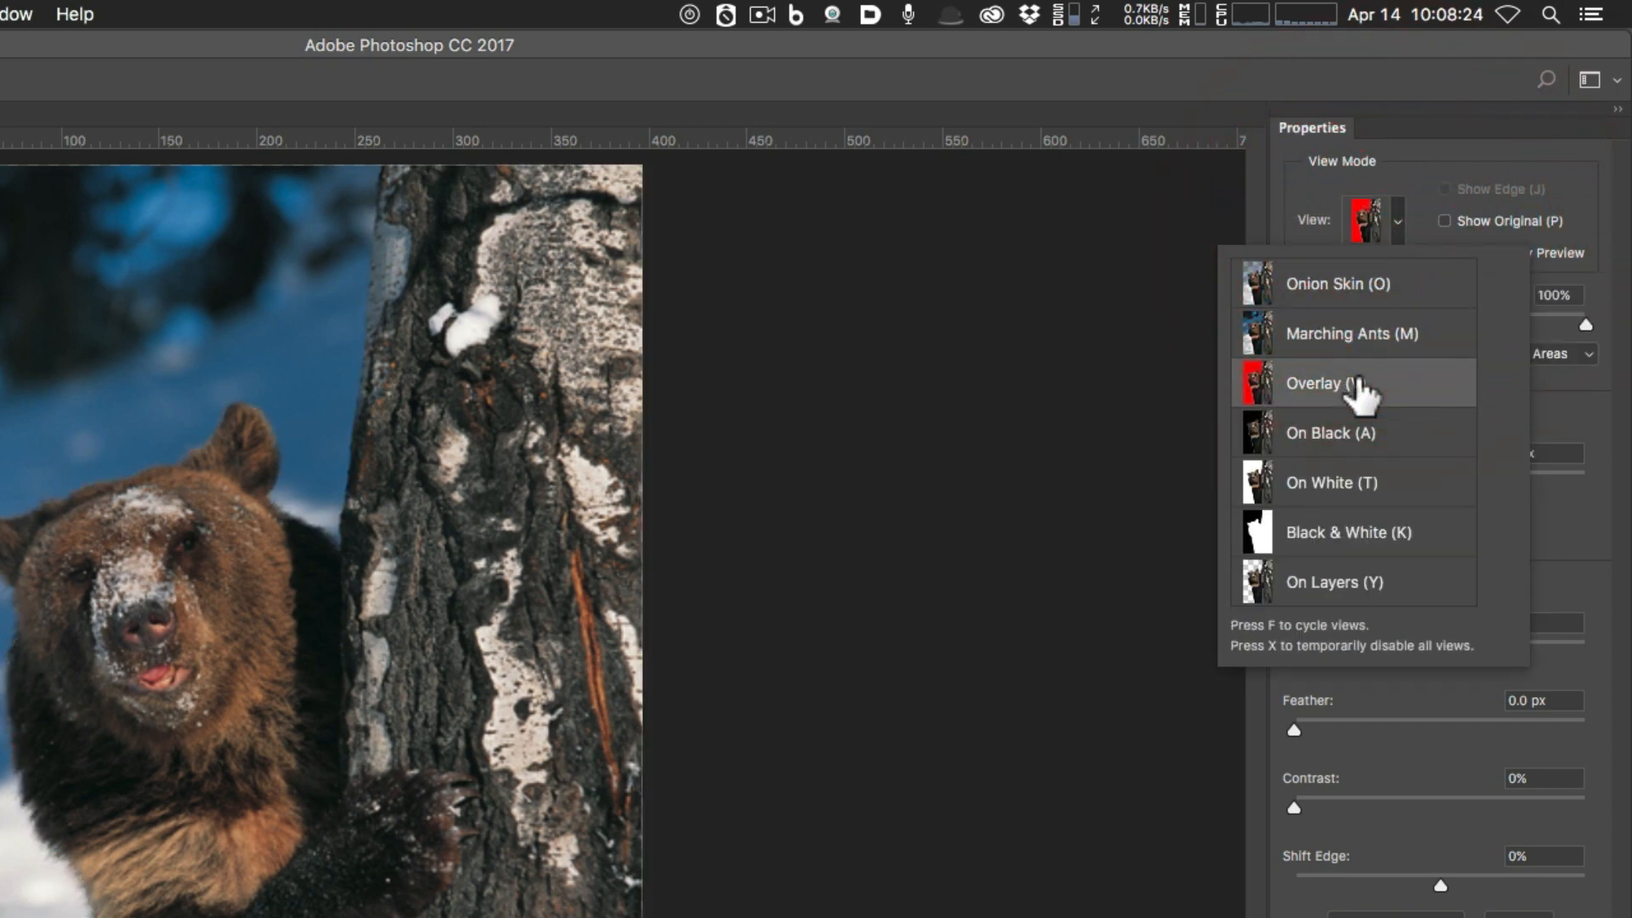
click(1358, 384)
click(1393, 231)
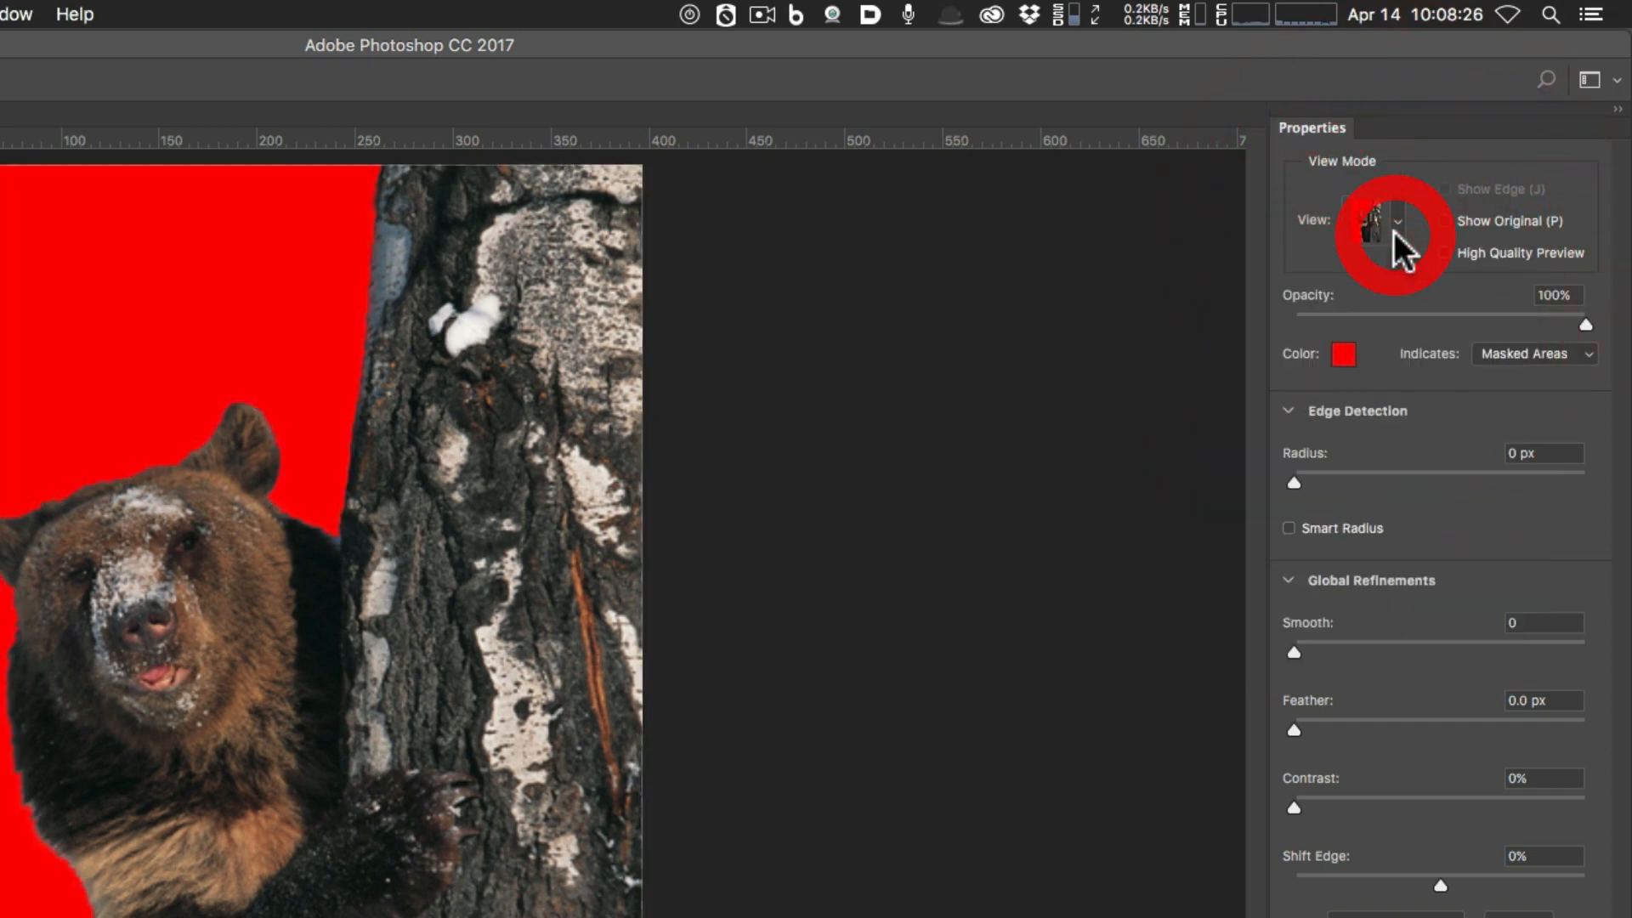
Cycle through On Black, On White and On Layers, ending on the Black & White view.
key(f)
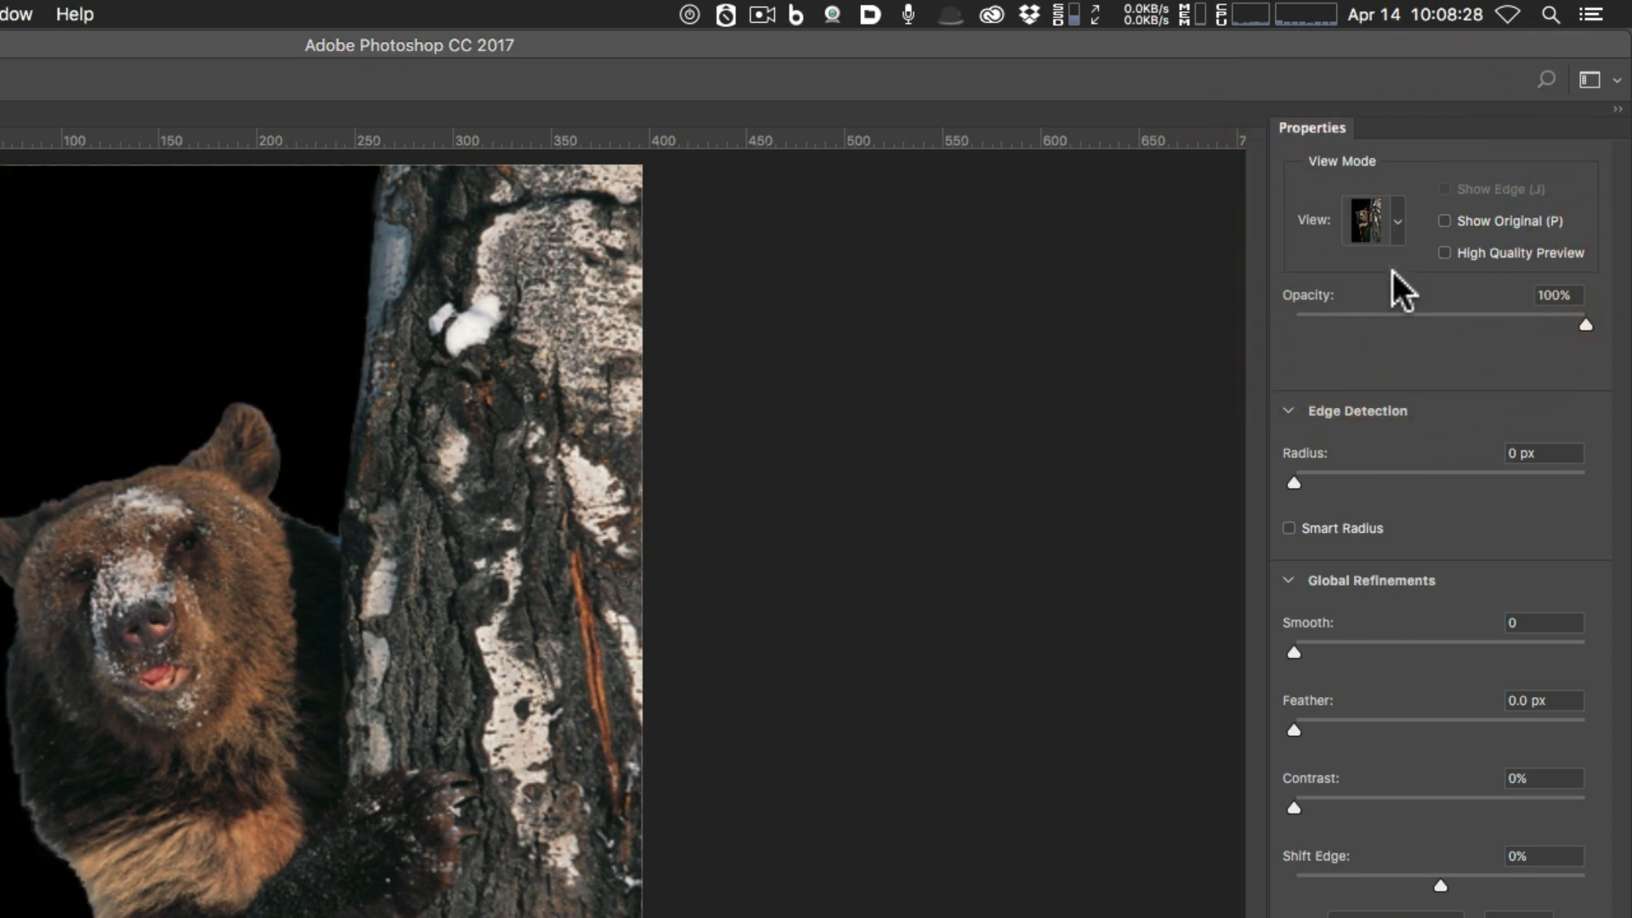
key(f)
key(f)
key(f)
key(f)
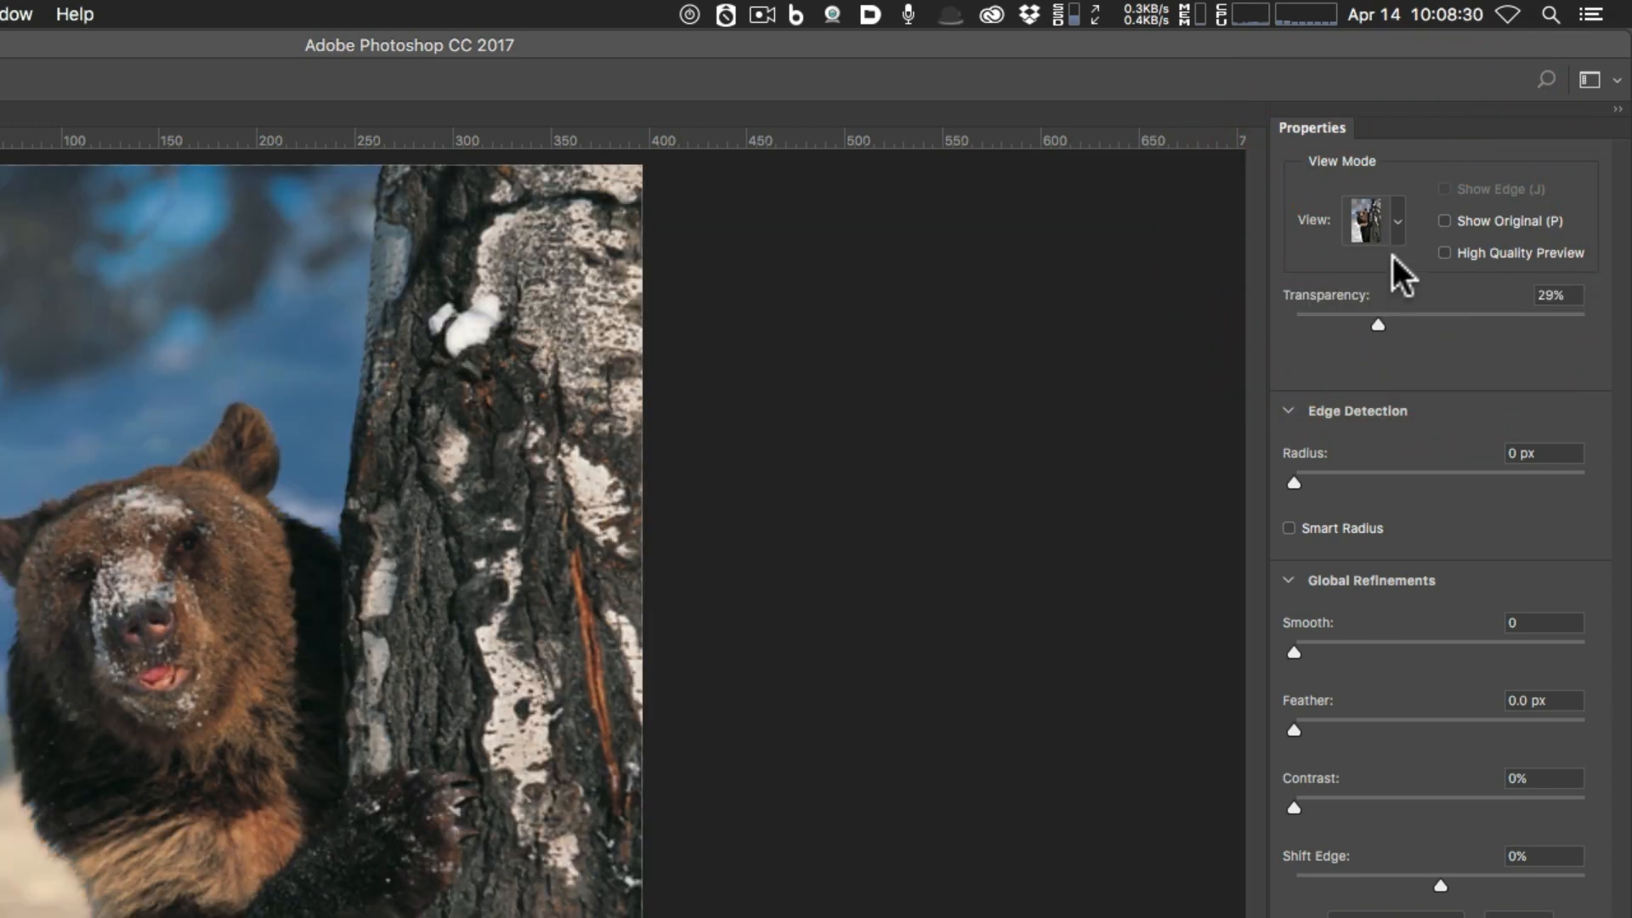
click(1395, 228)
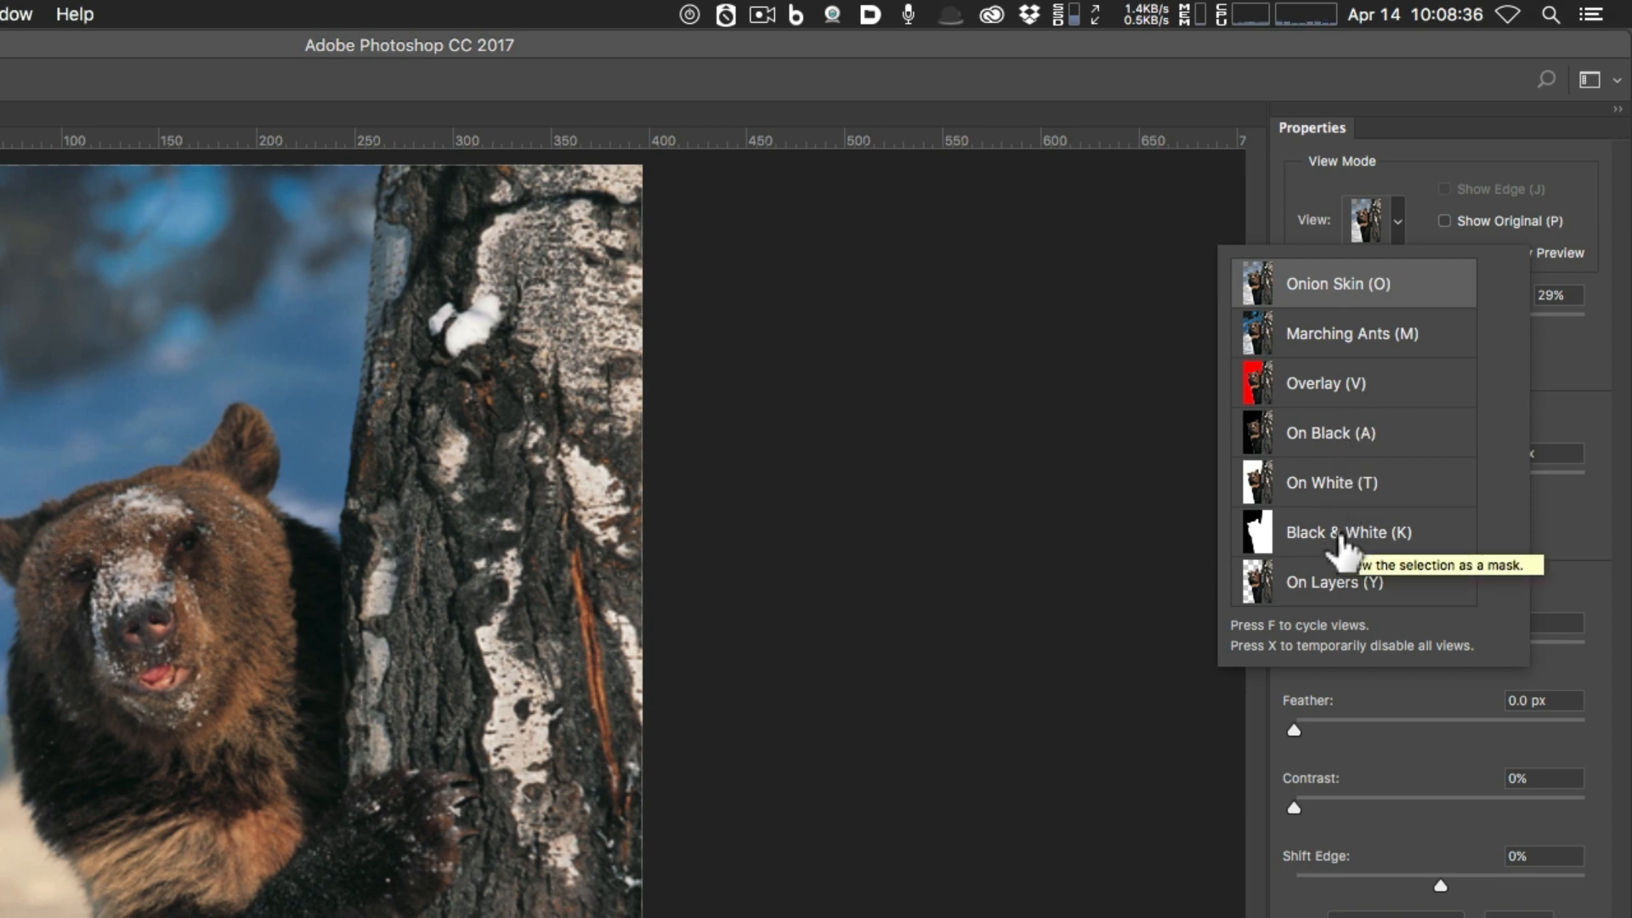
click(1341, 584)
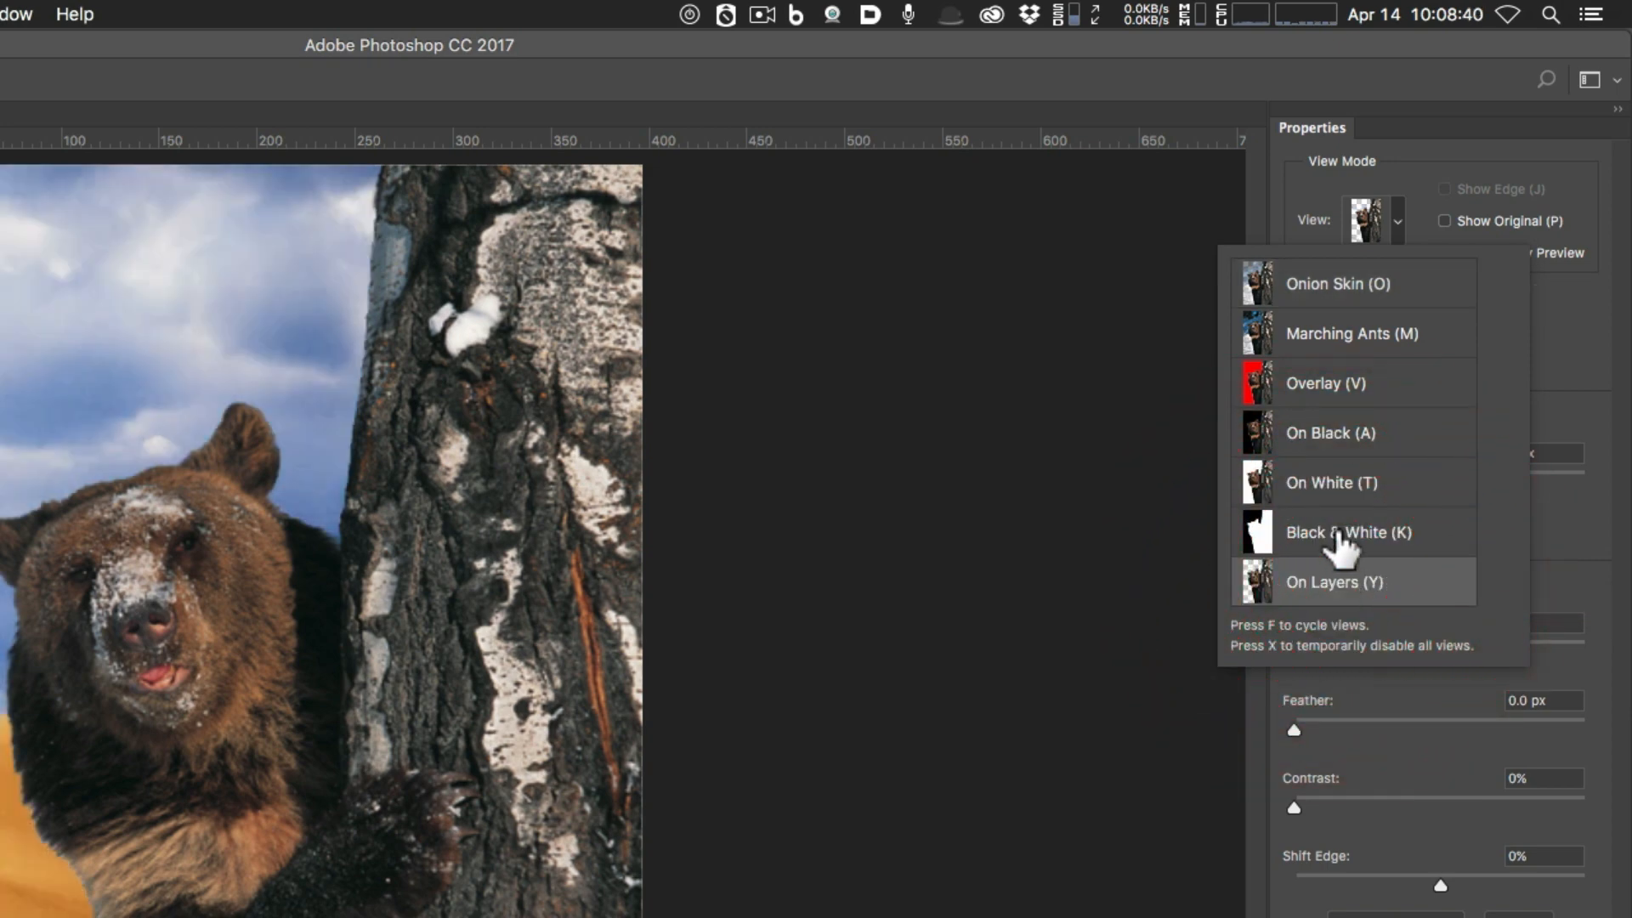
click(1340, 537)
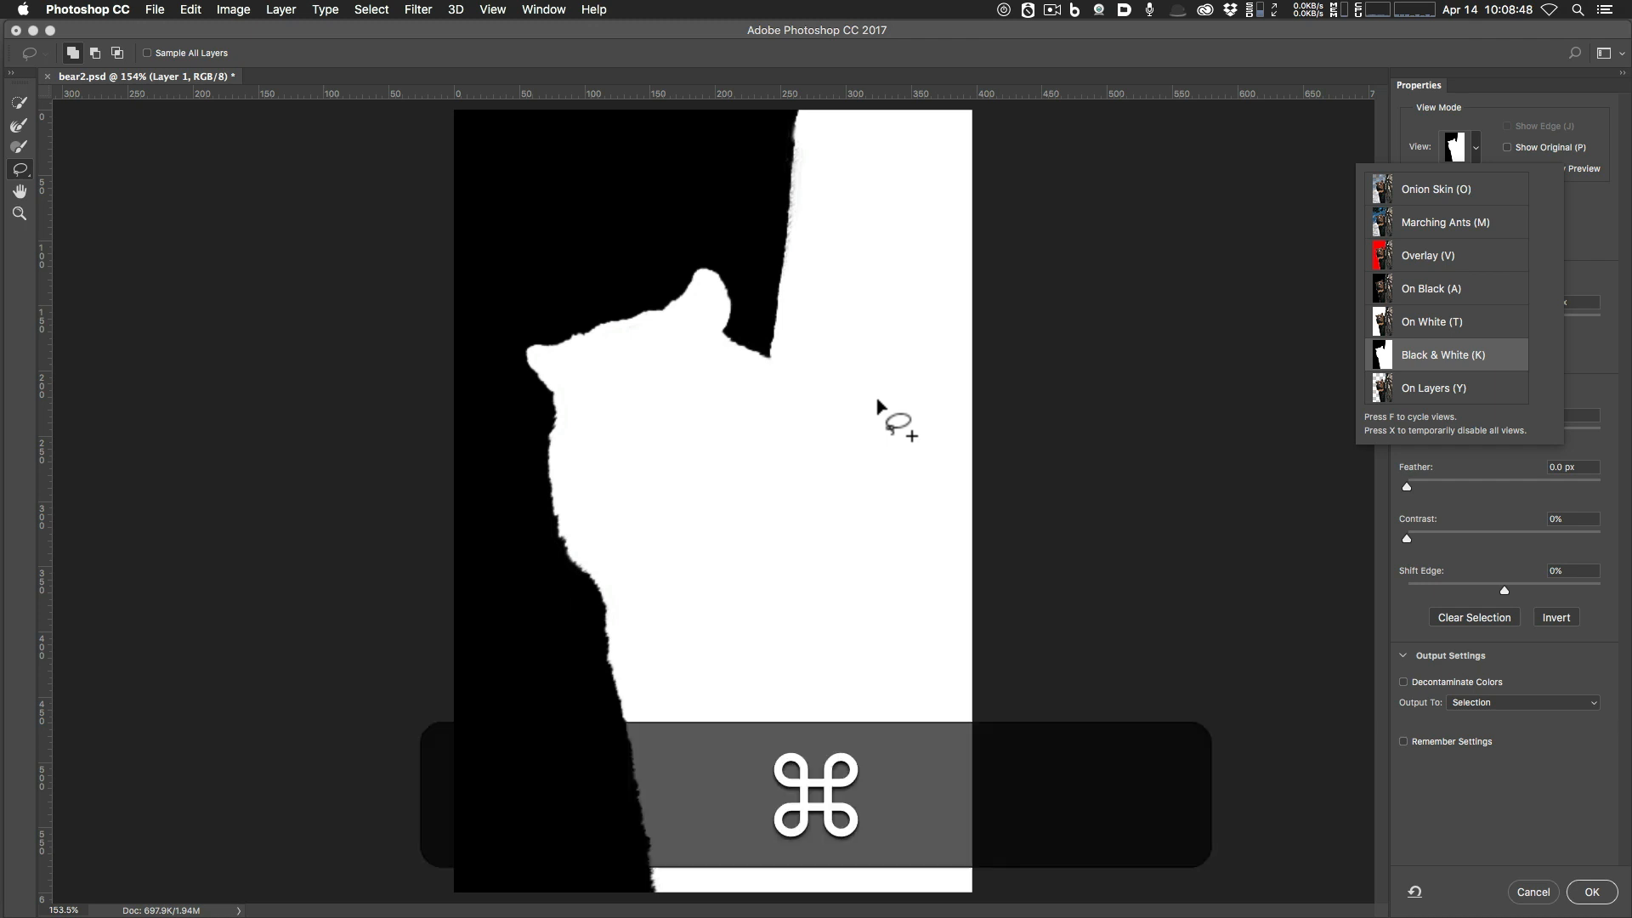
Zoom in on the tree's mask edge and set the Refine Edge Brush to size 10.
key(super+equal)
key(super+equal)
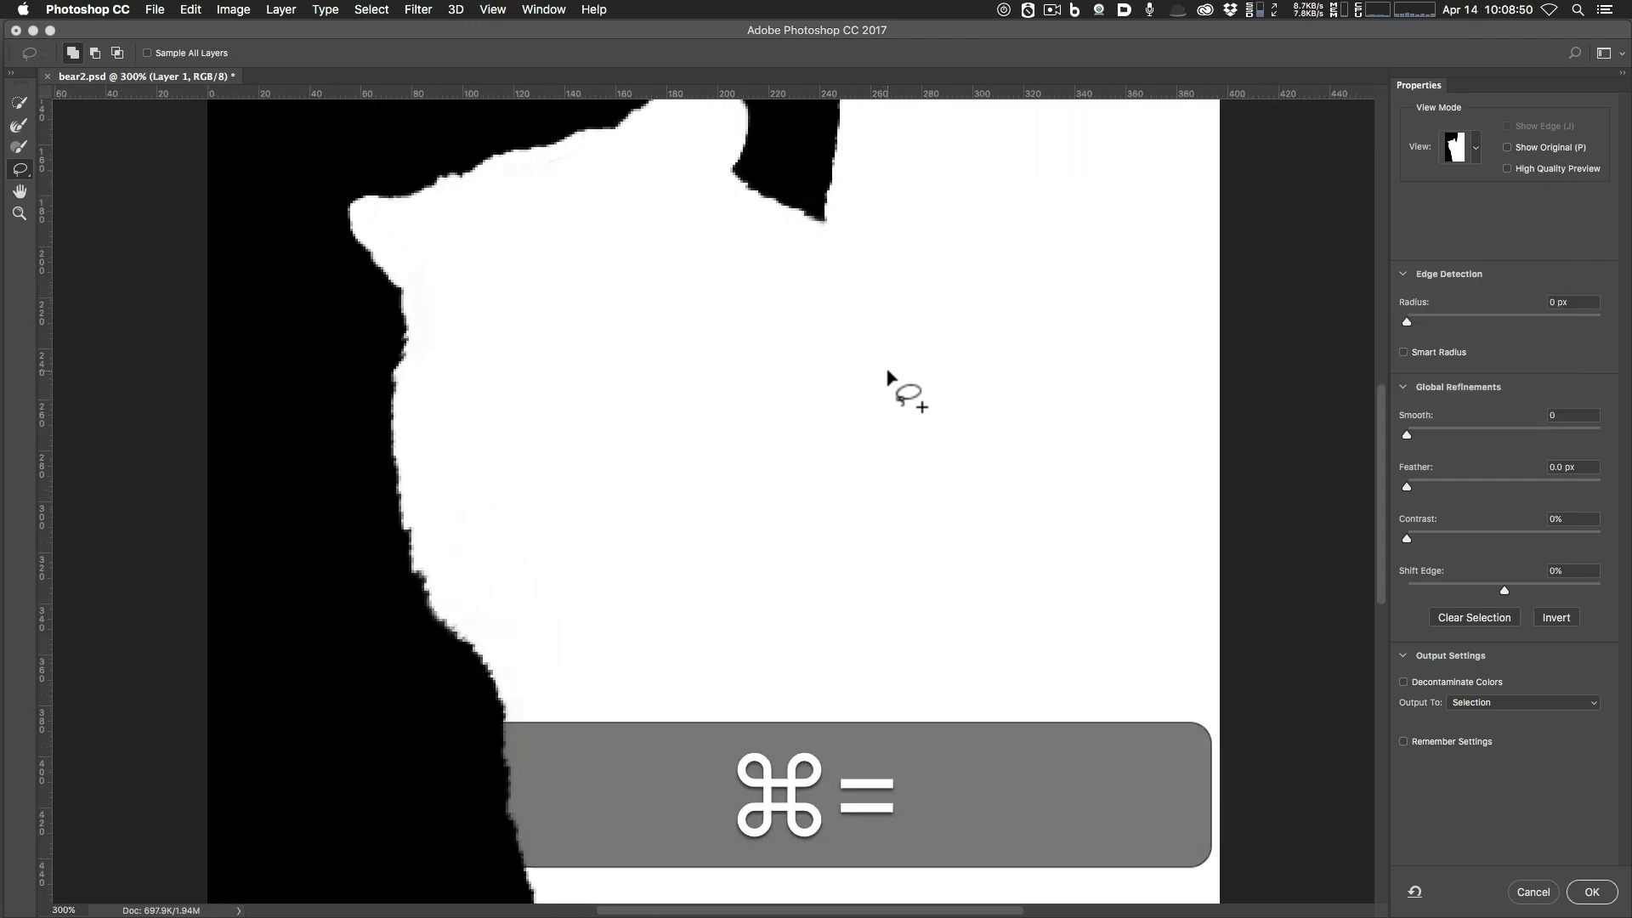
key(space)
drag(904, 346, 885, 576)
drag(946, 400, 910, 535)
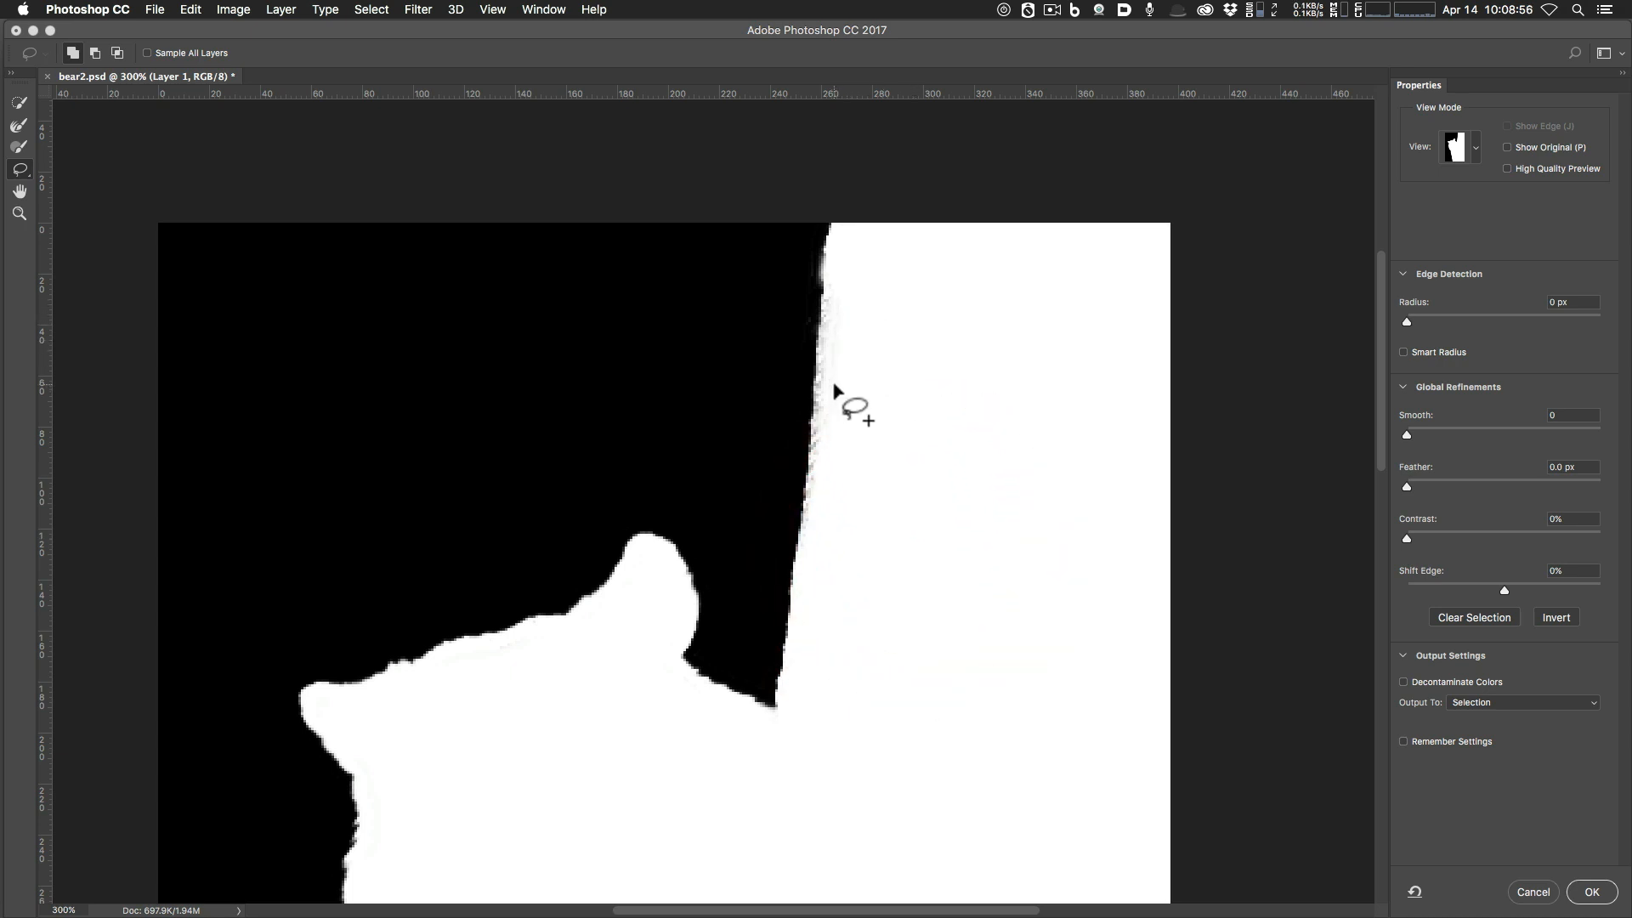
click(18, 147)
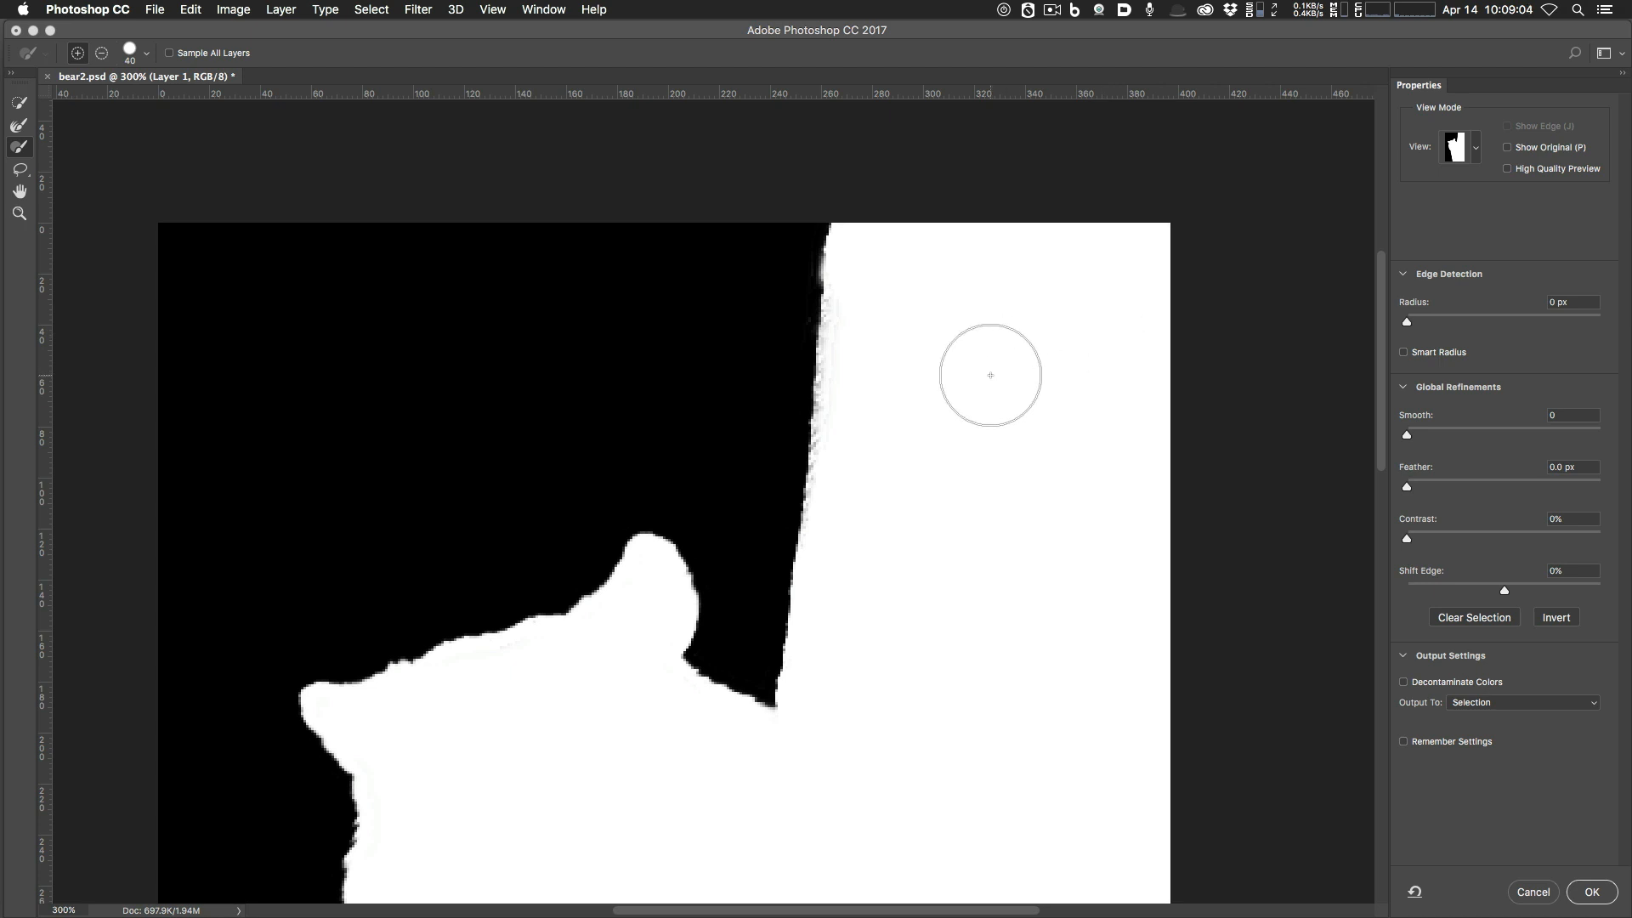
key(bracketleft)
key(bracketleft)
key(bracketleft)
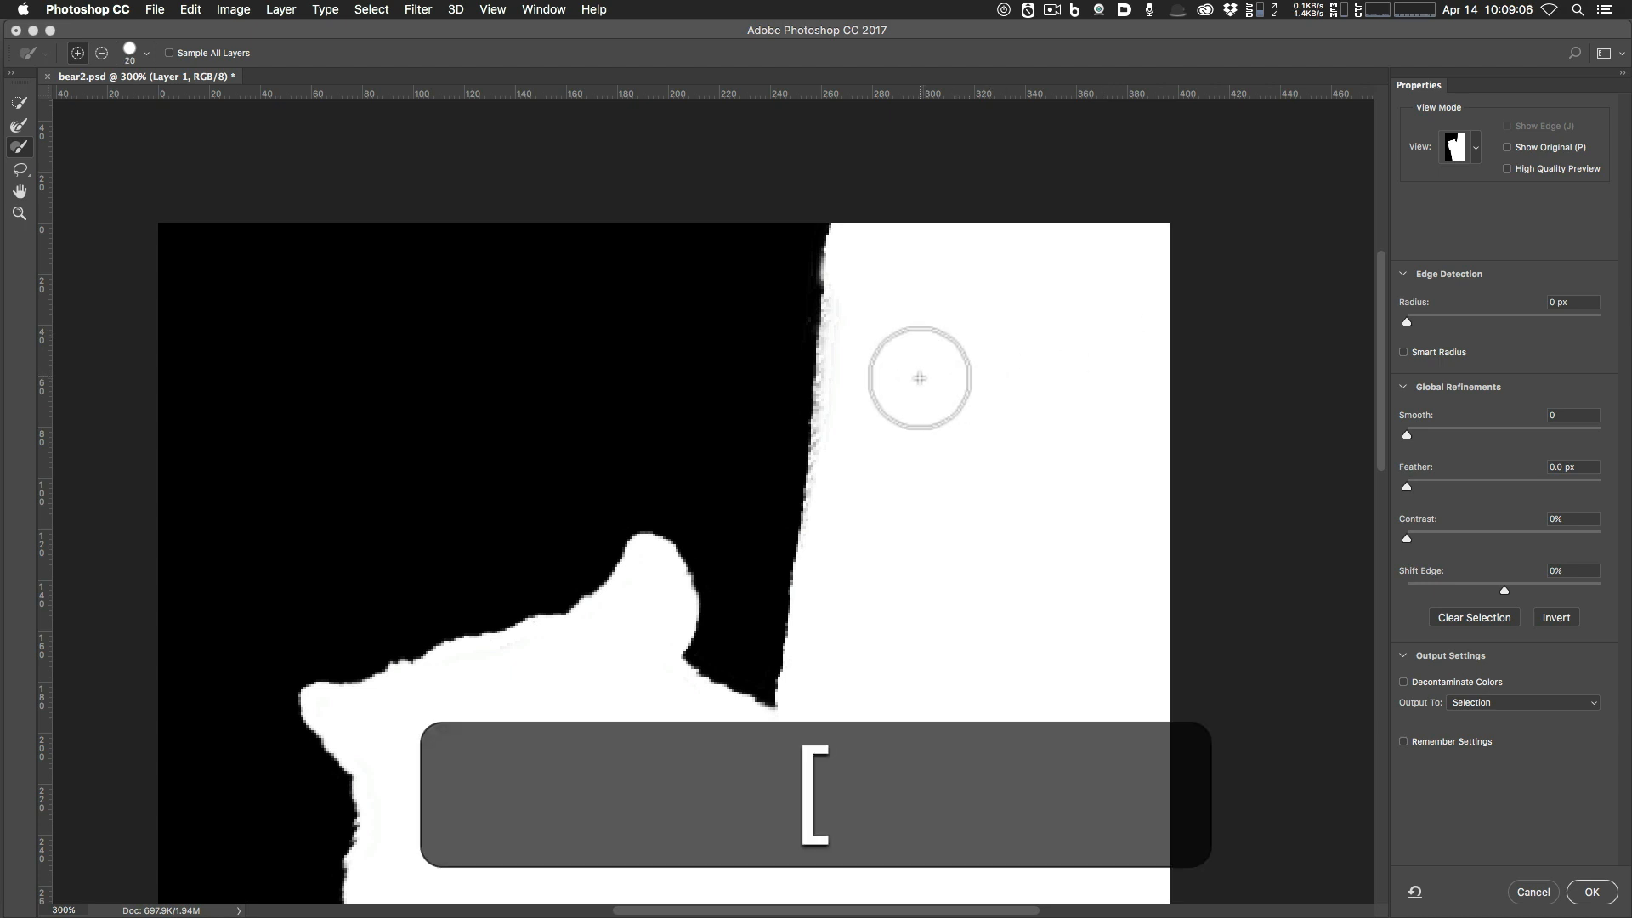
key(bracketleft)
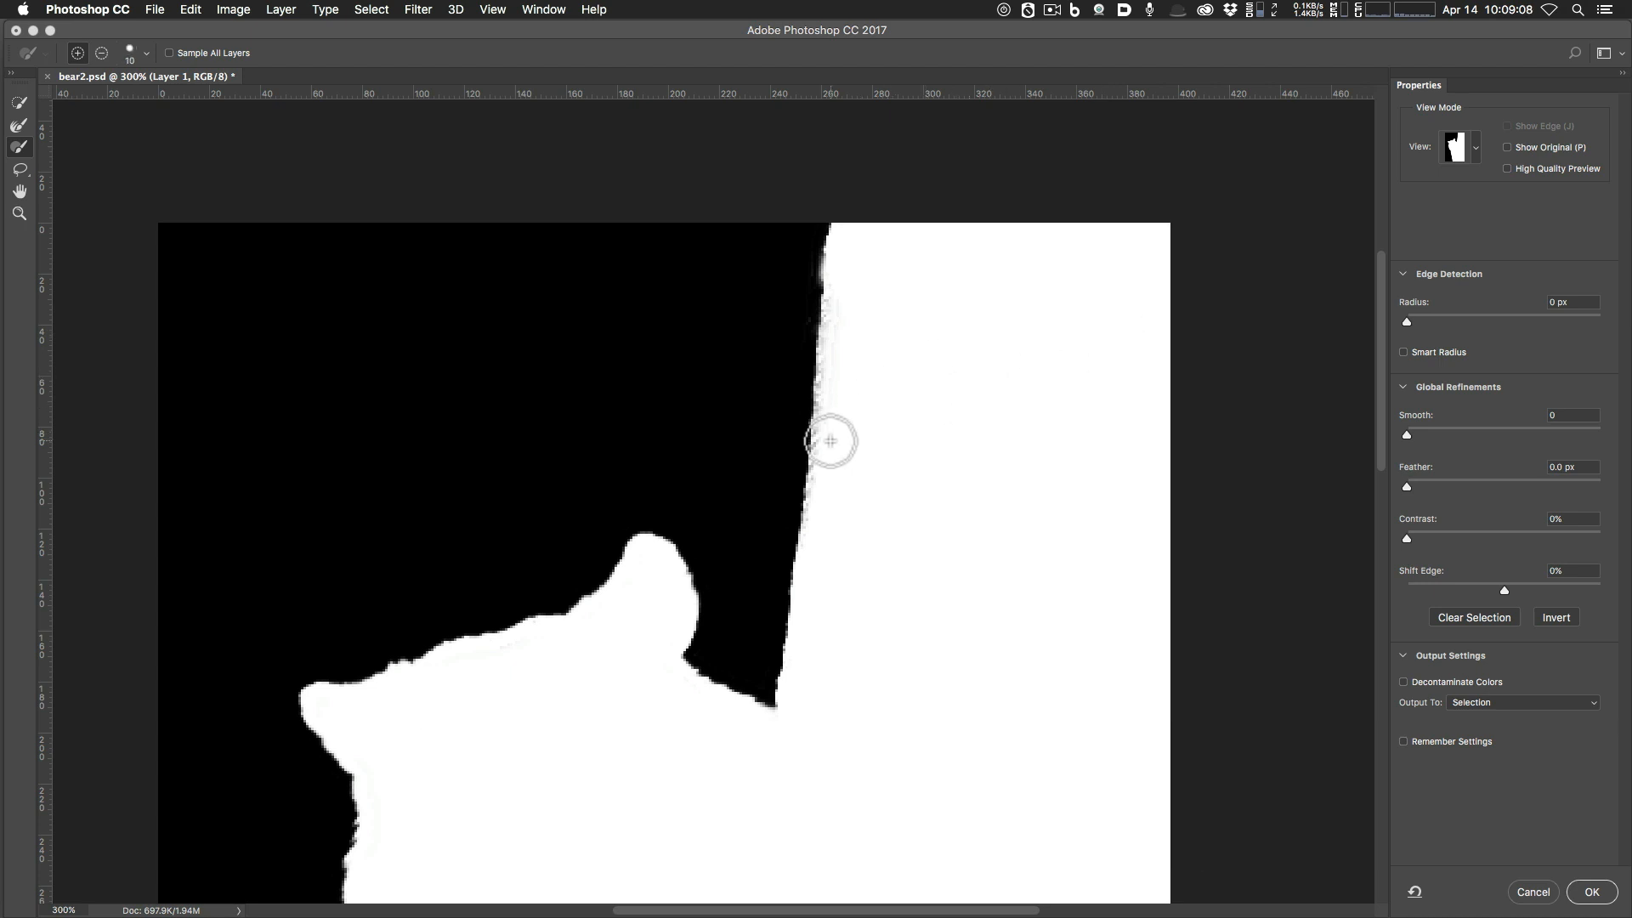
key(super+equal)
key(super+equal)
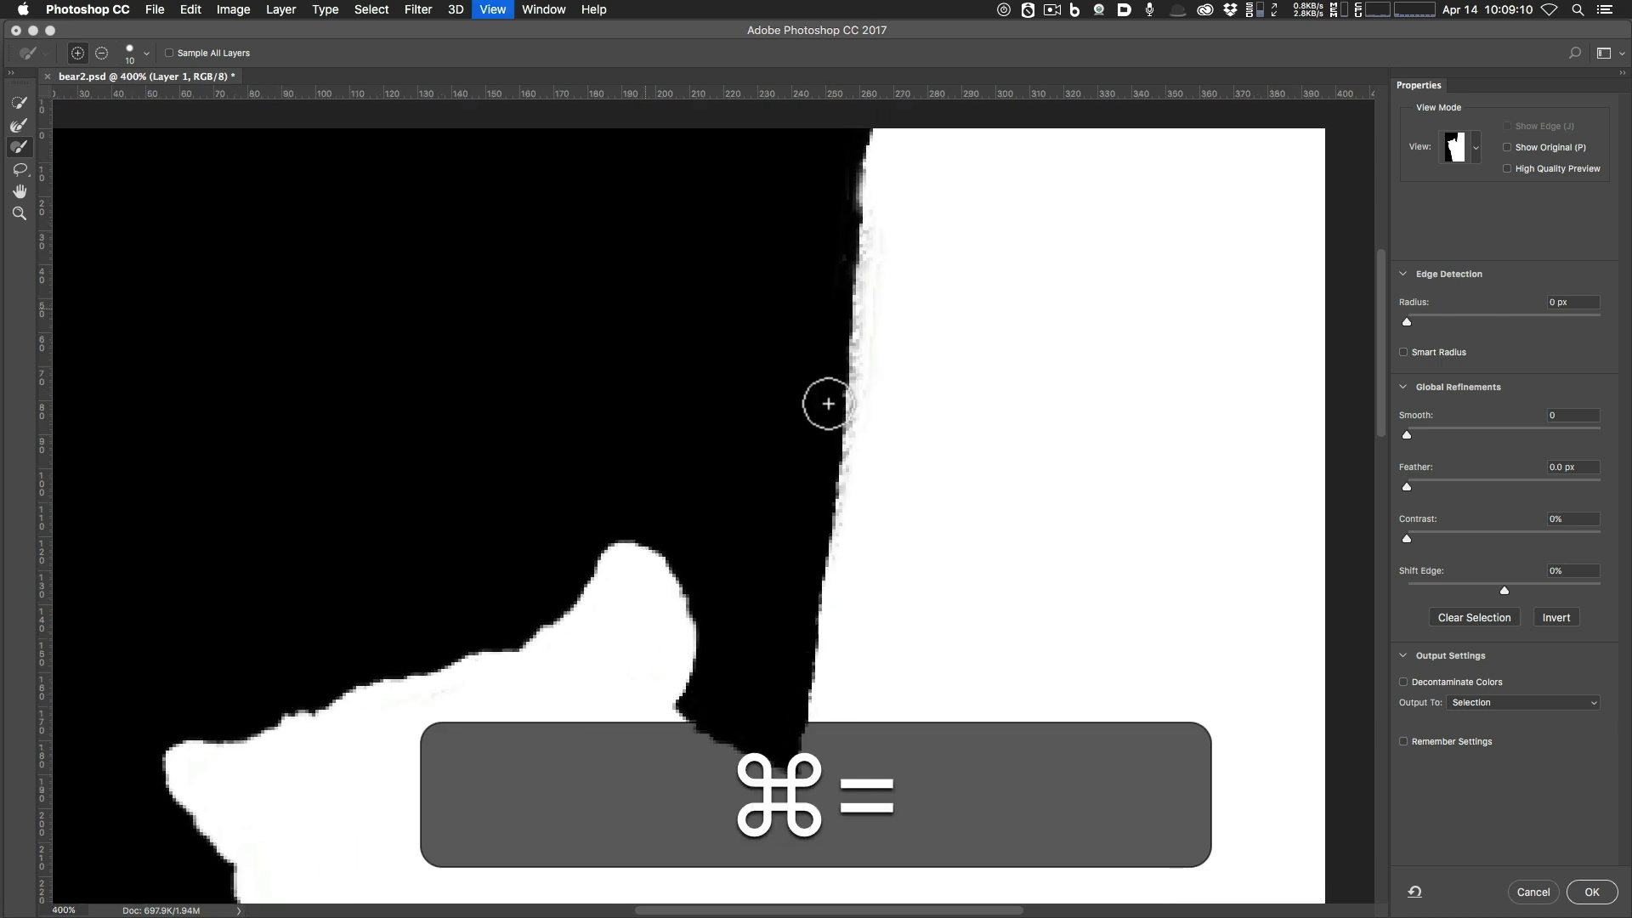
drag(991, 364, 940, 510)
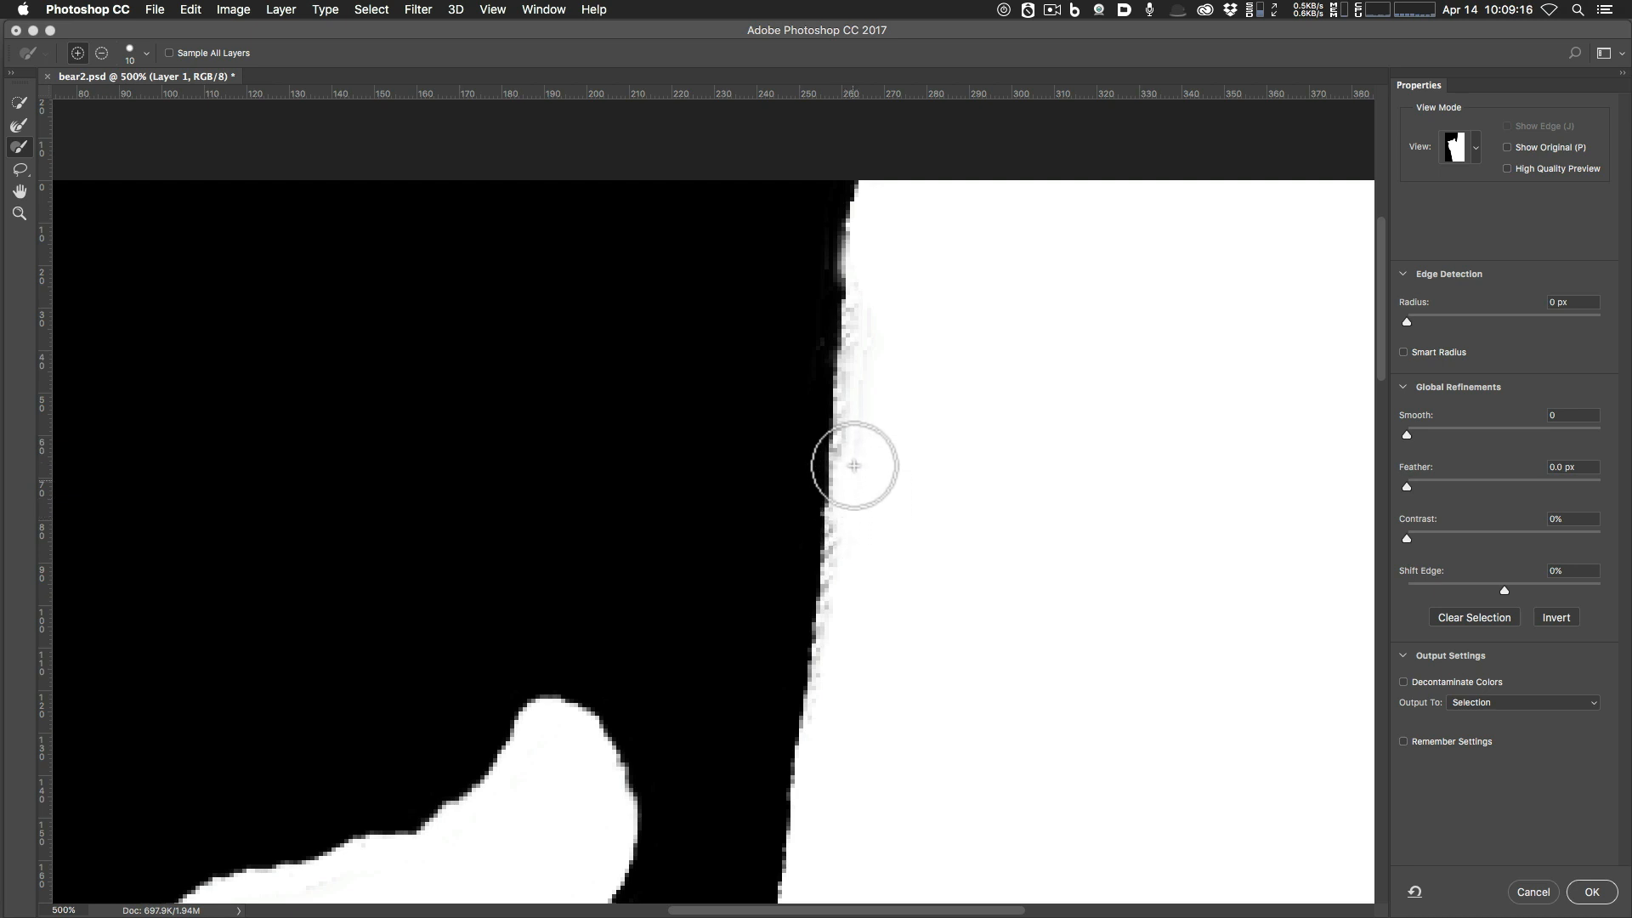
Clean the fuzzy fringe along the tree edge, subtracting stray pixels in Alt mode.
mouse_move(857, 432)
mouse_down()
mouse_move(875, 255)
mouse_move(874, 281)
mouse_up()
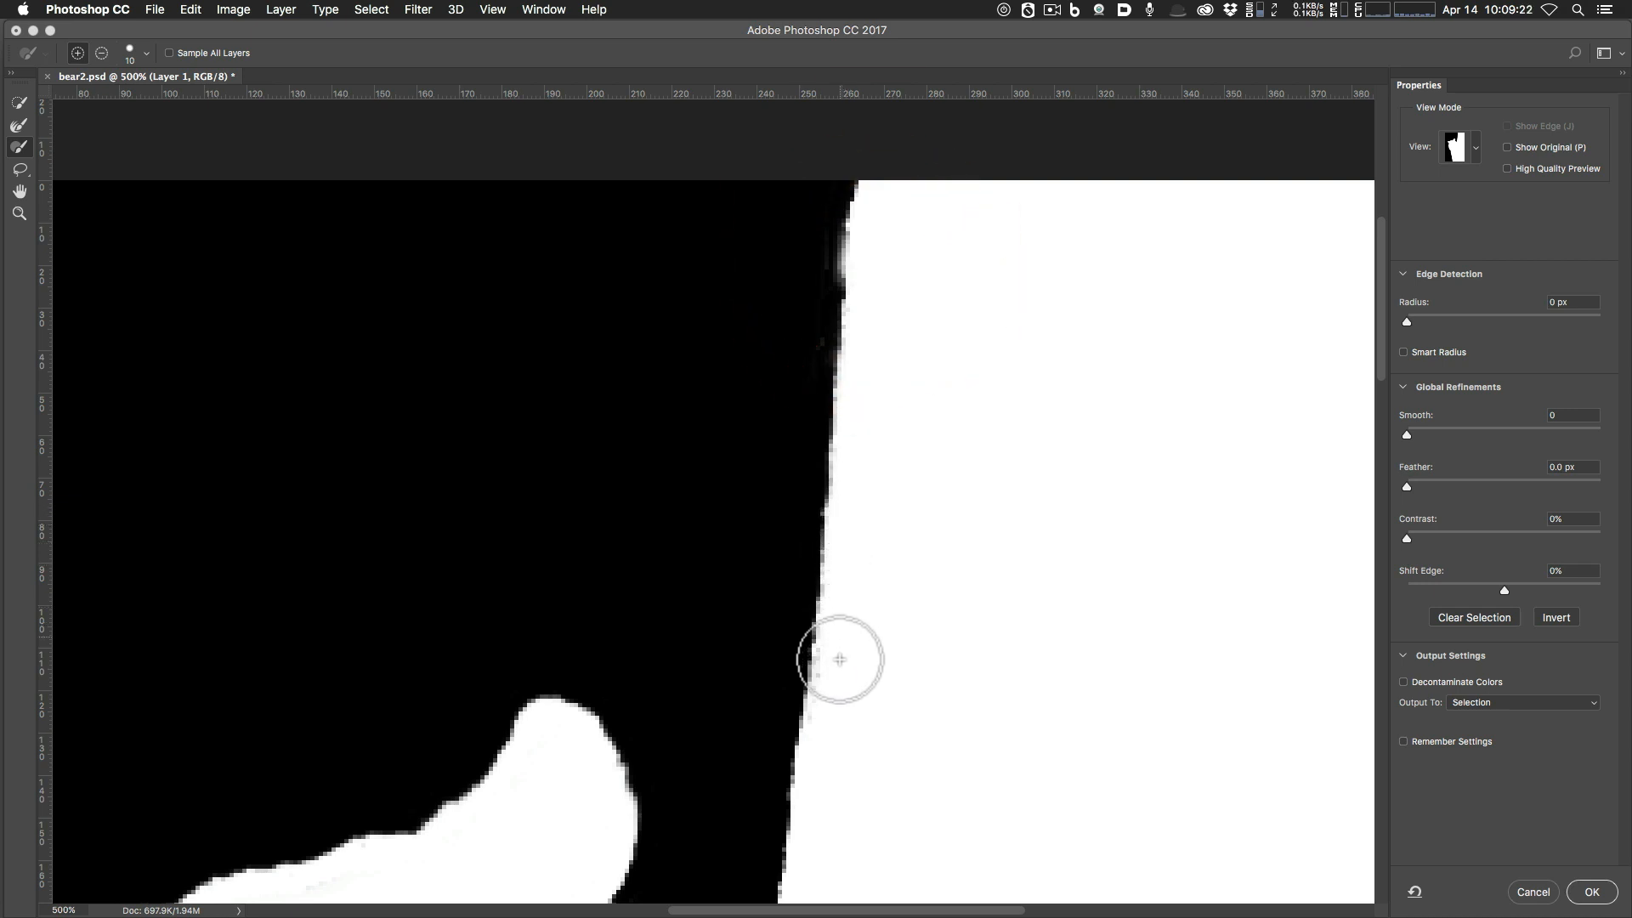
click(835, 693)
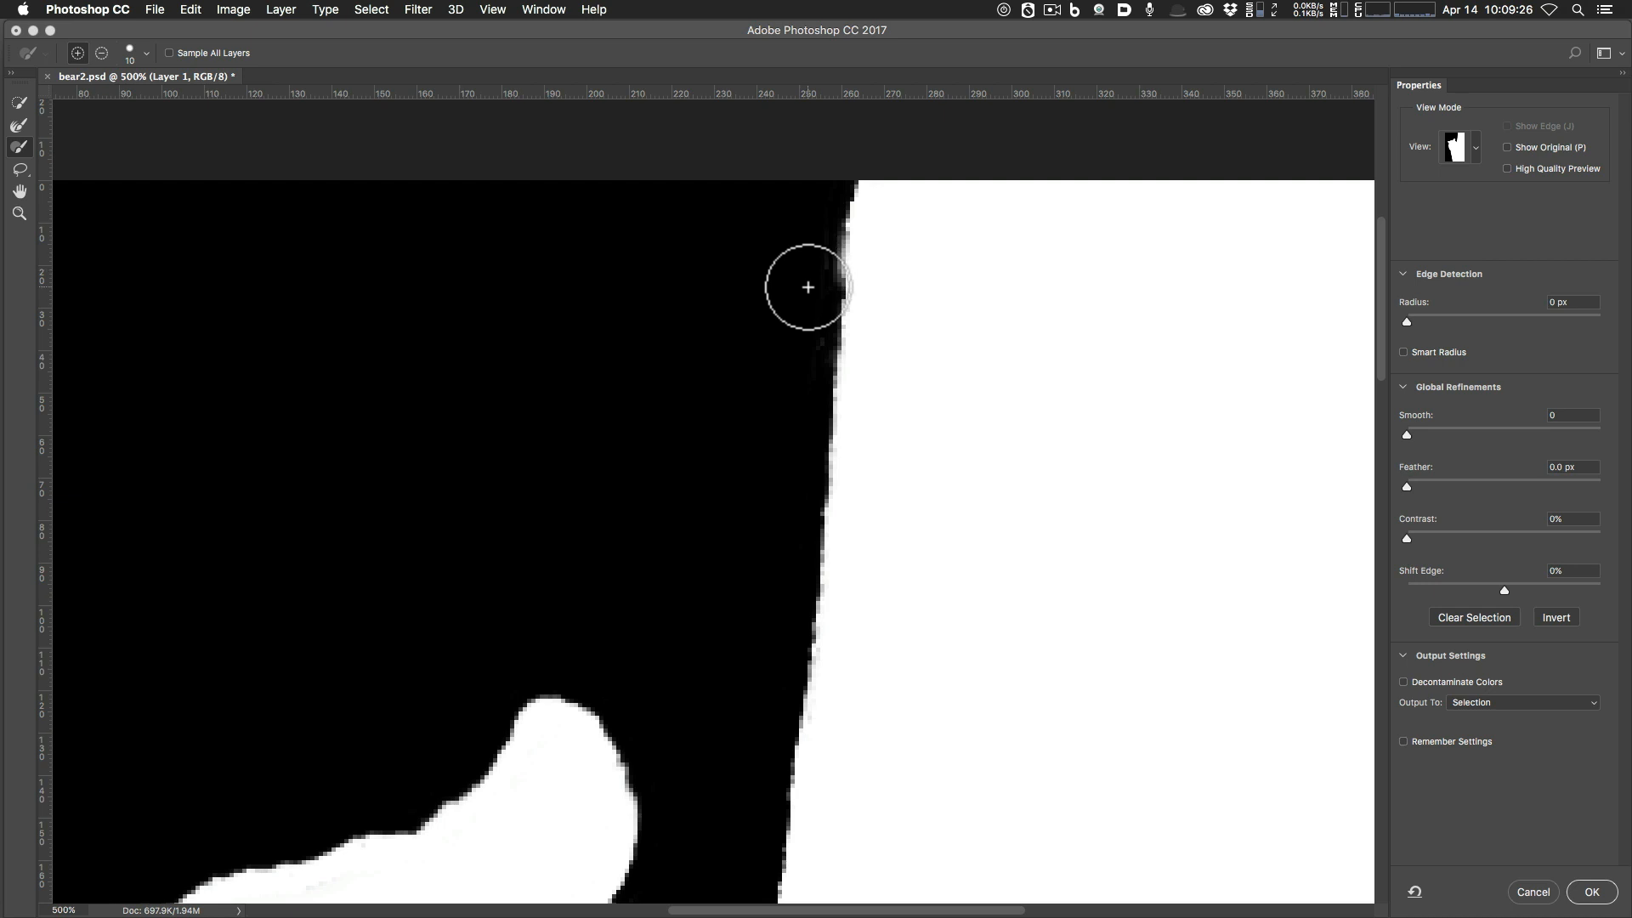
key(alt)
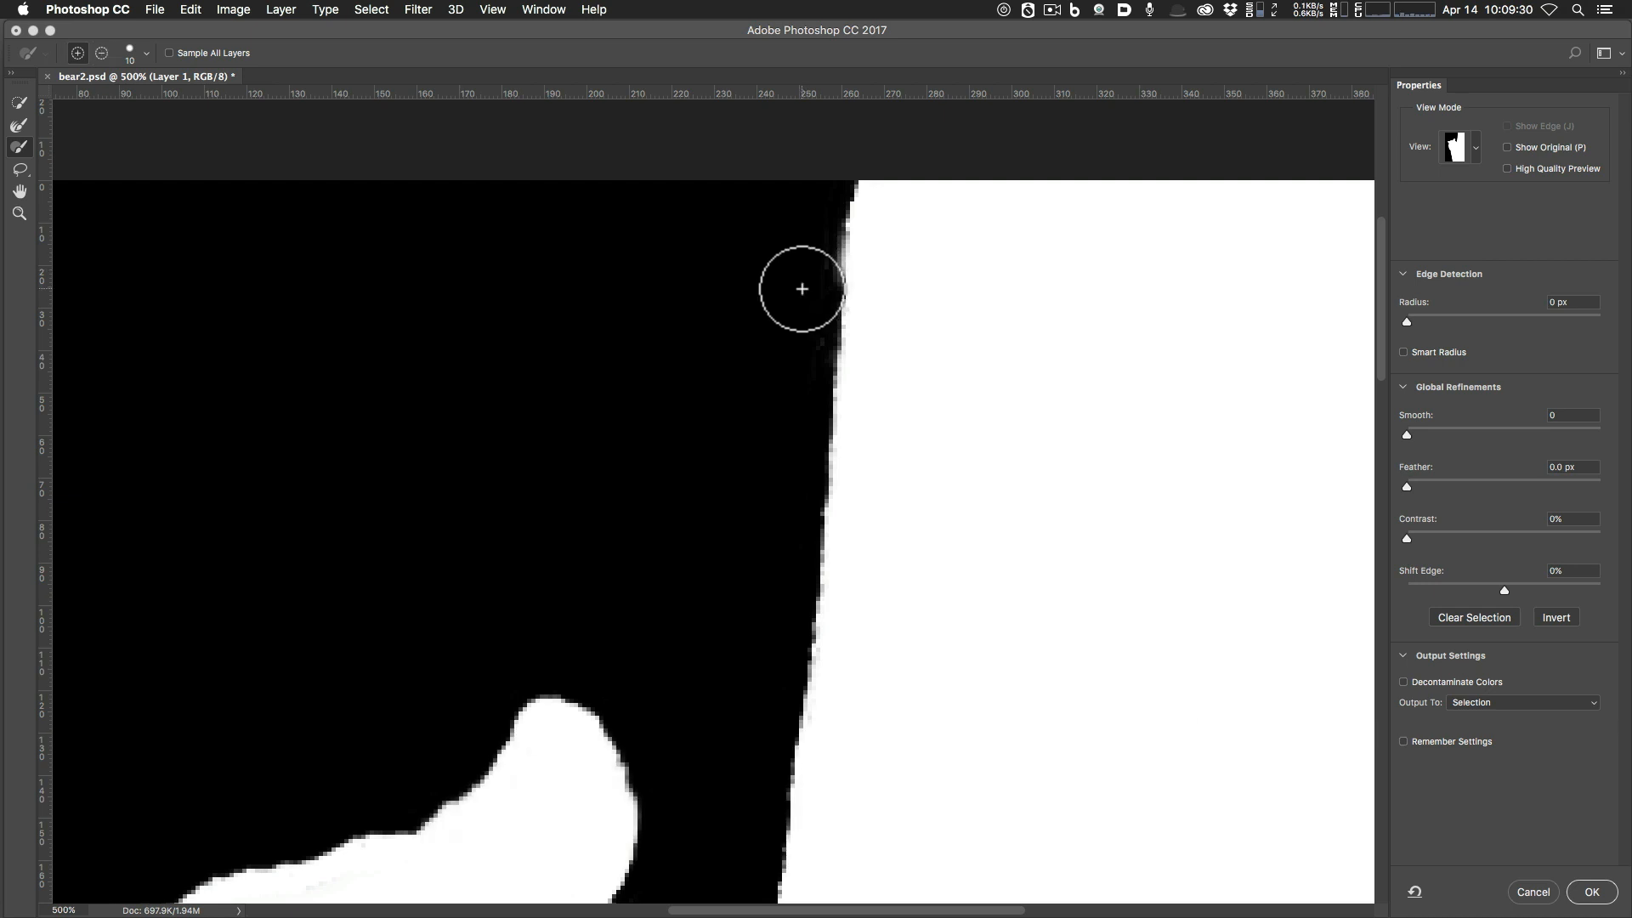
key(alt)
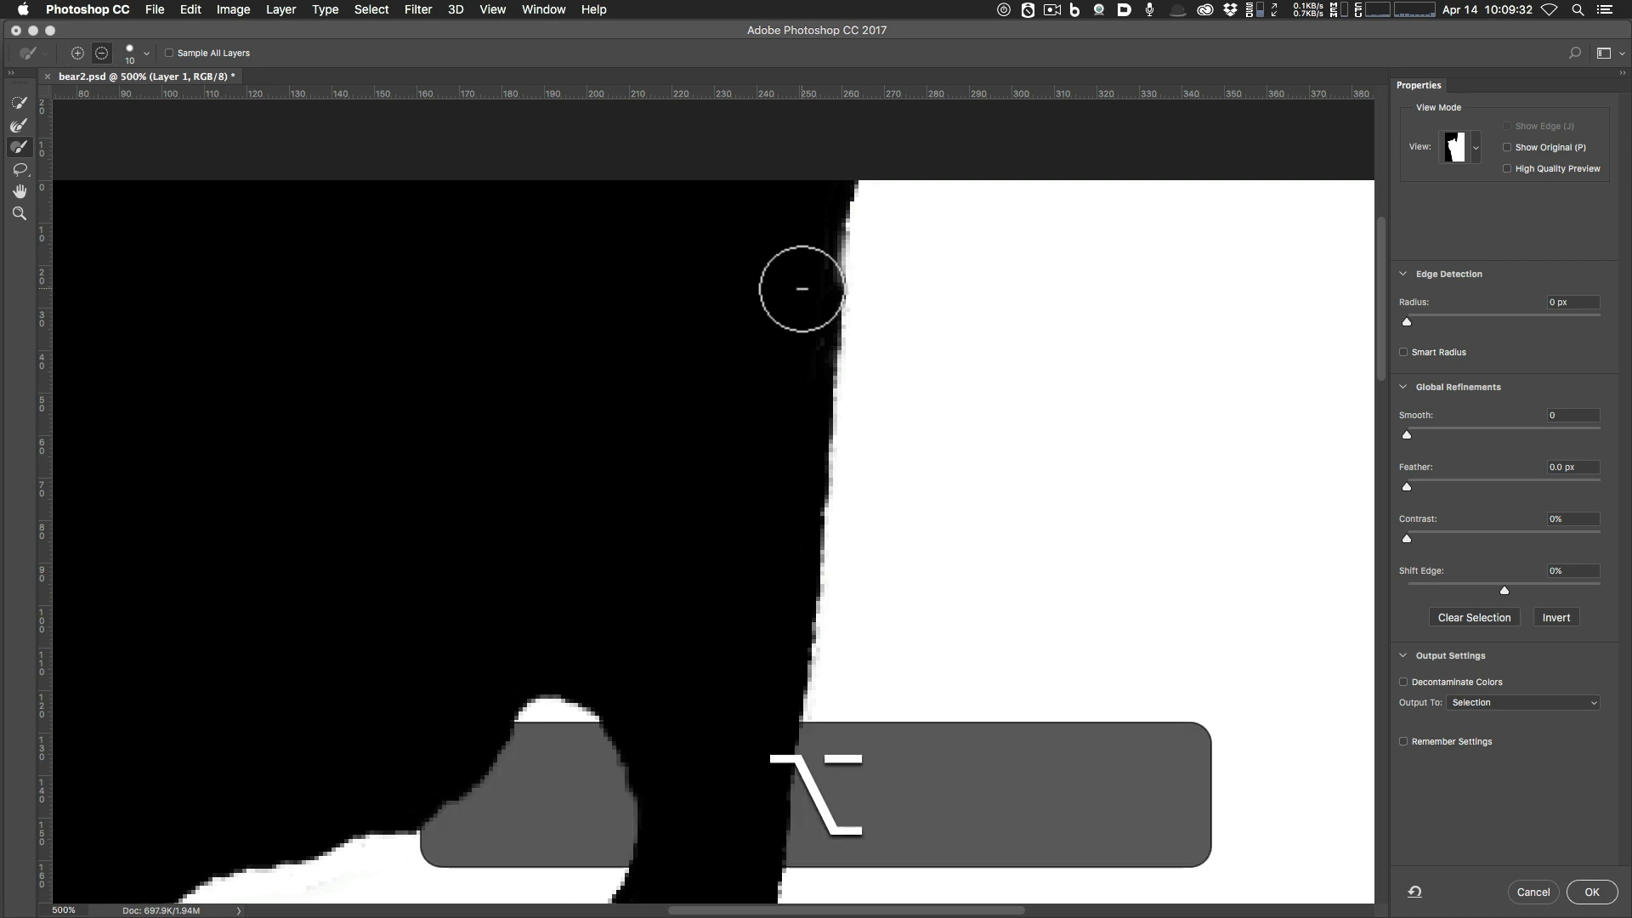
mouse_move(801, 289)
mouse_down()
mouse_move(826, 193)
mouse_move(809, 328)
mouse_up()
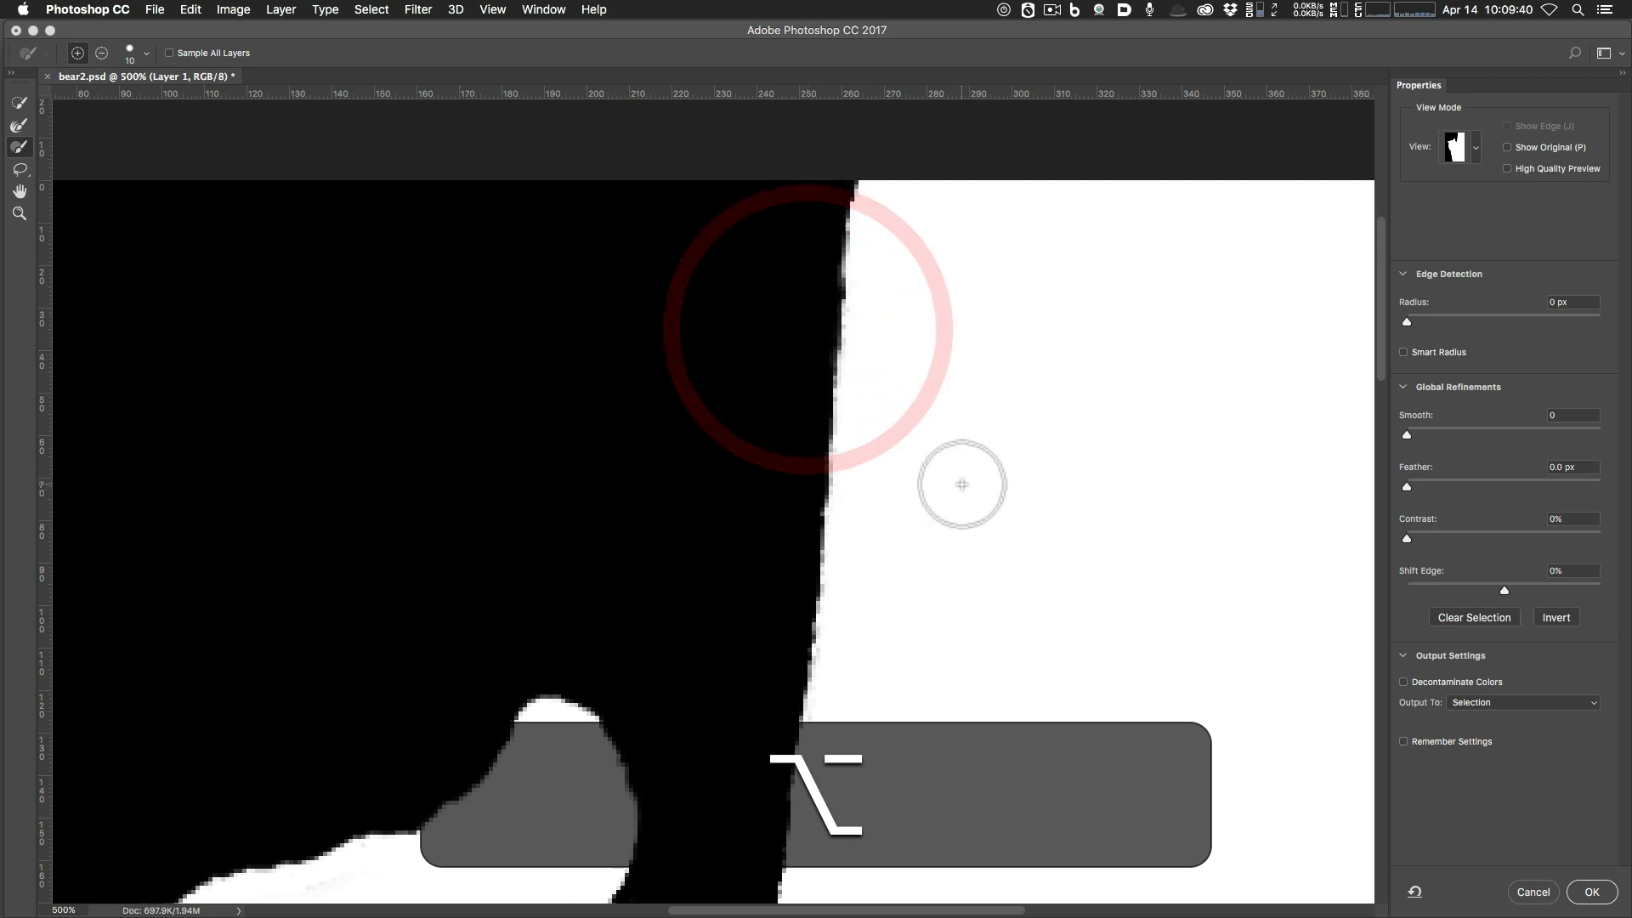
Pan the mask view up to the top of the bear's head.
key(space)
drag(965, 507, 1029, 328)
drag(1055, 650, 1086, 518)
drag(747, 685, 876, 581)
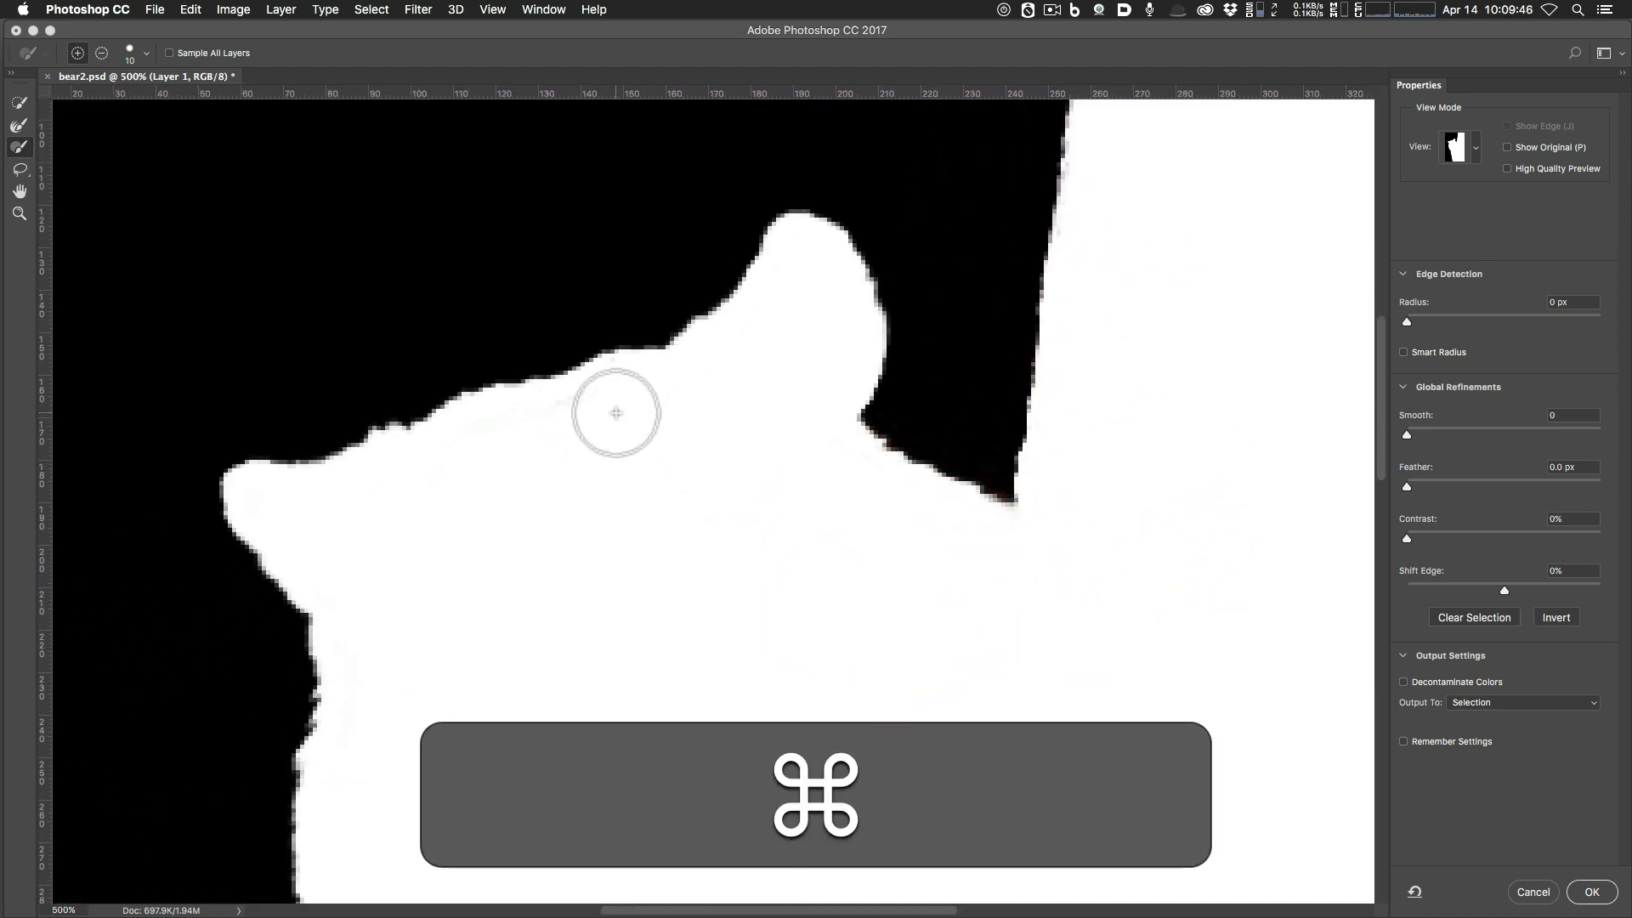
Zoom and pan along the edge of the bear's head in the mask.
key(super+equal)
key(super+equal)
key(super+minus)
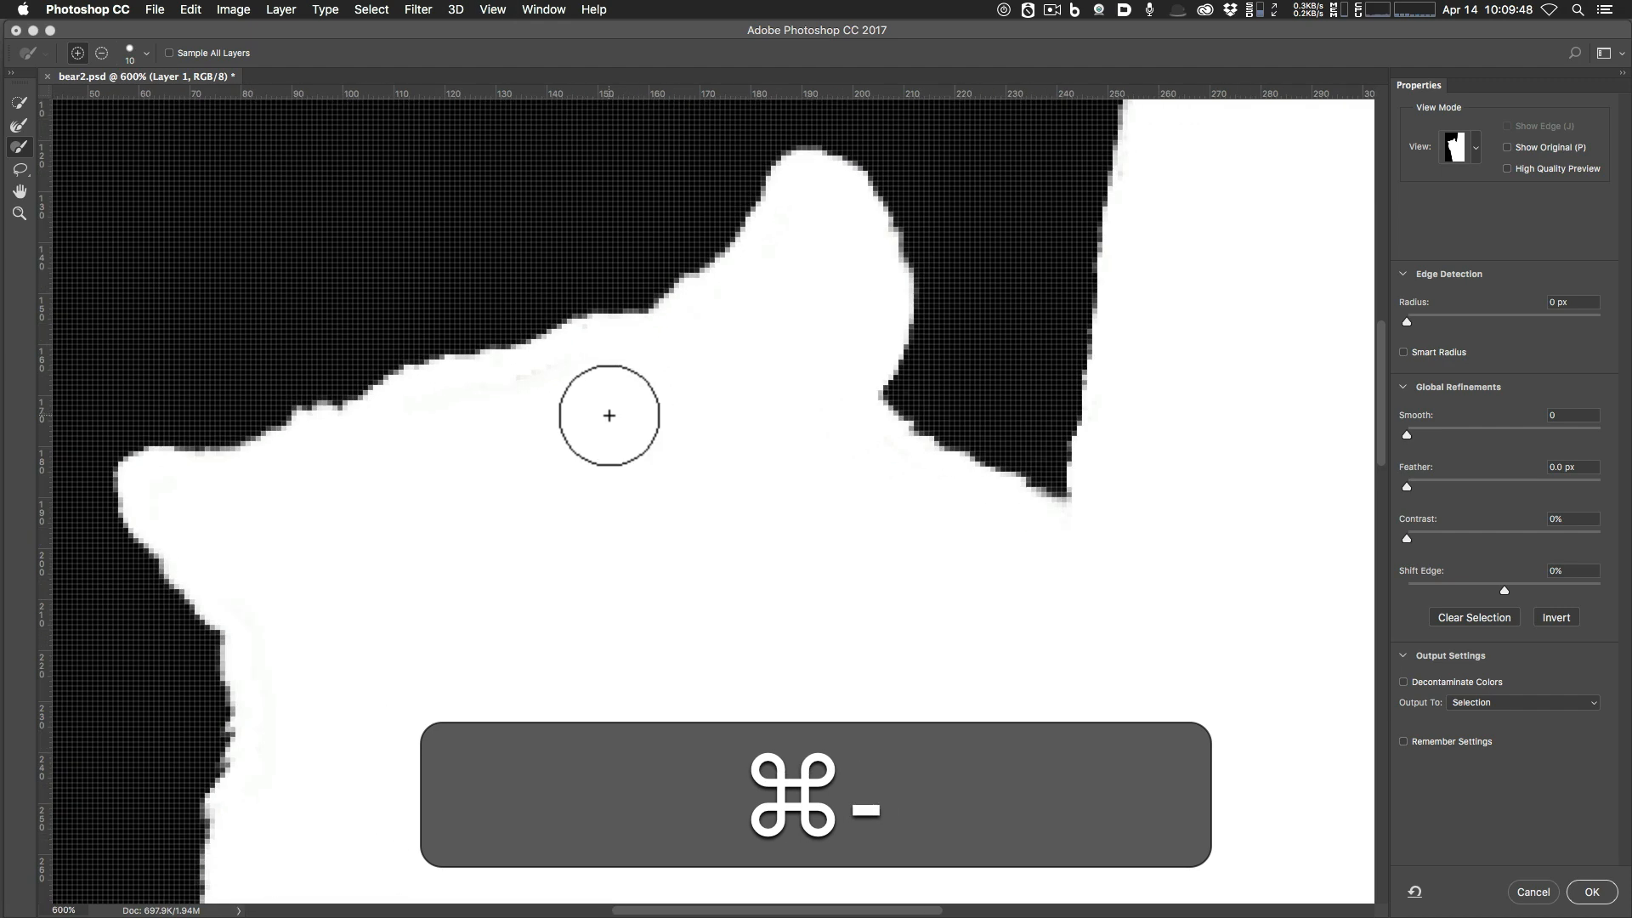
key(space)
drag(609, 423, 670, 542)
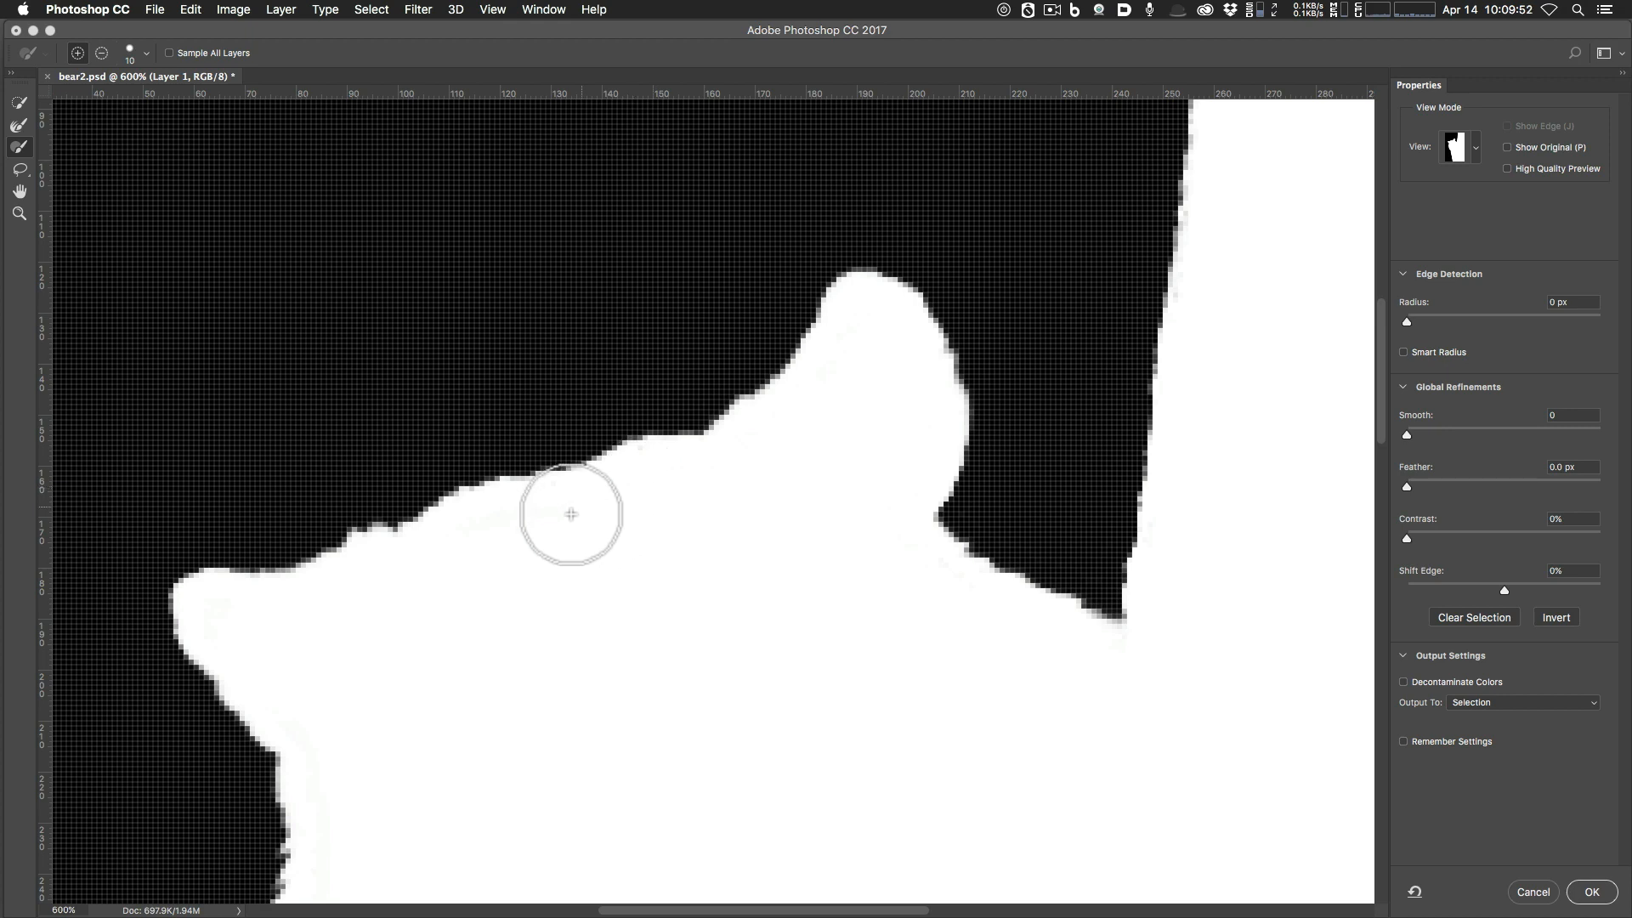
click(643, 468)
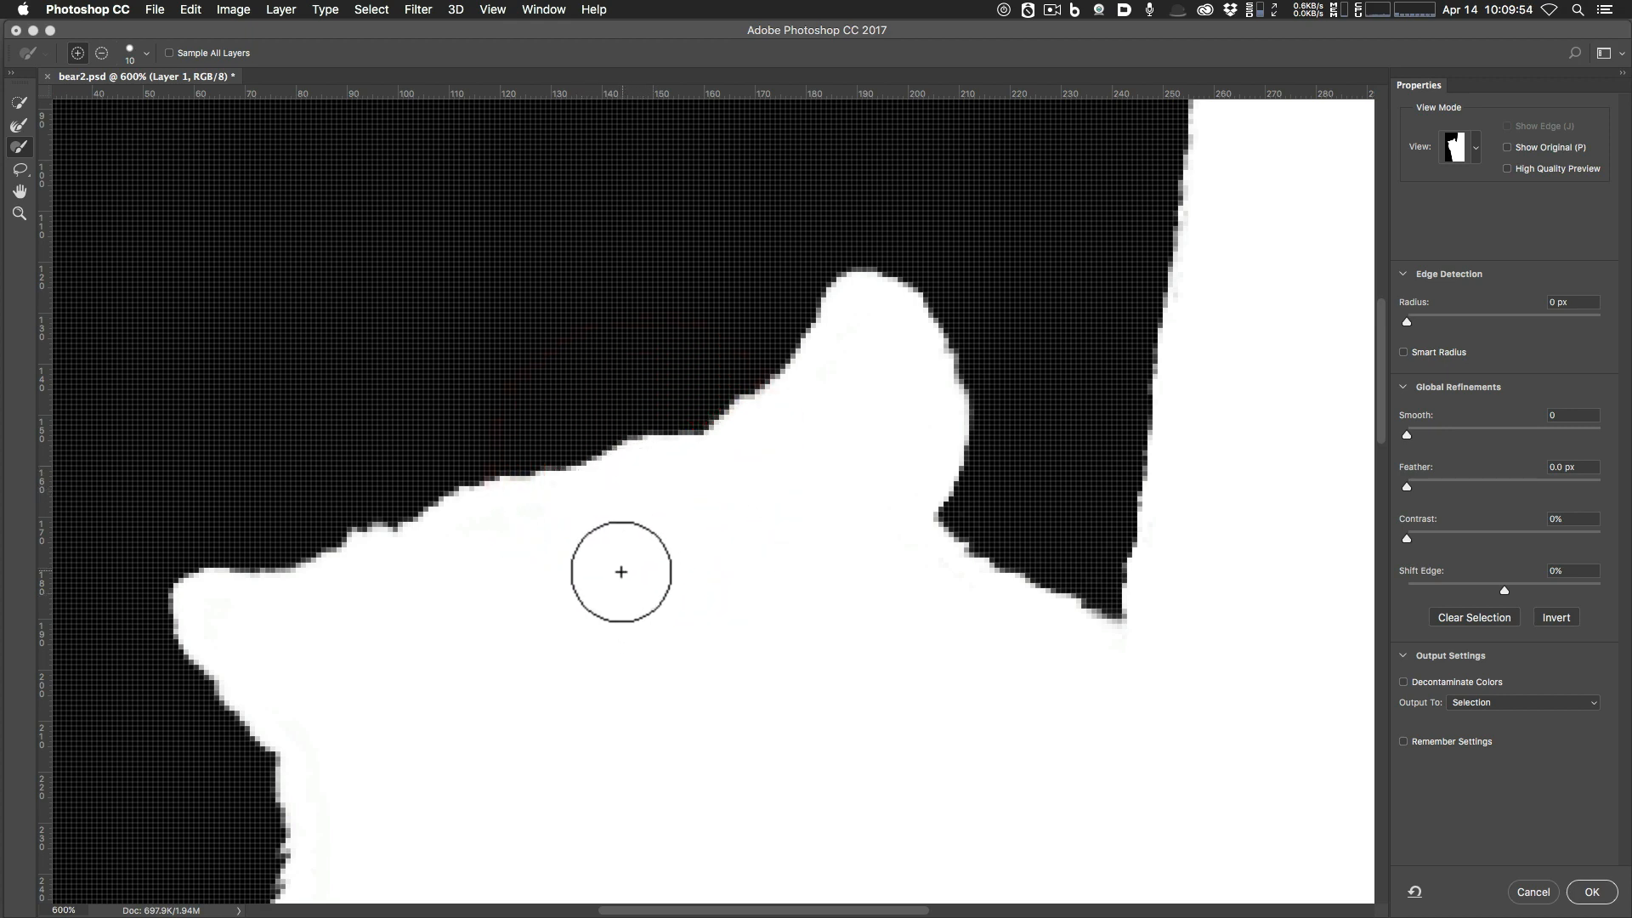
key(space)
drag(575, 594, 661, 380)
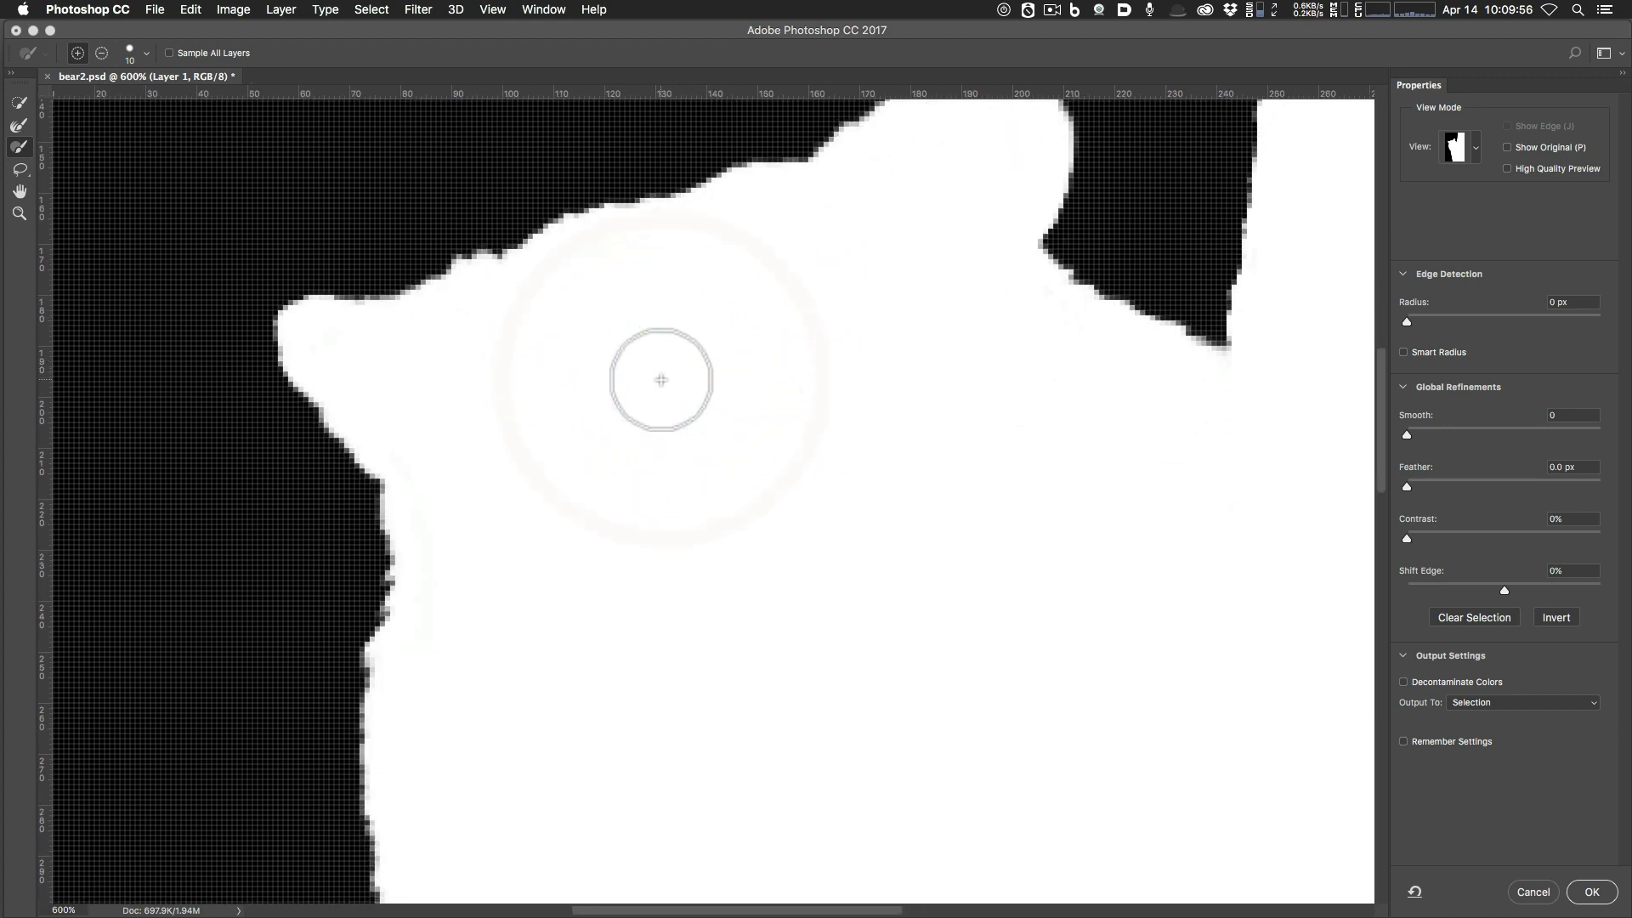
Pan down the bear's side at 400%, then fit the image and switch the view to On Layers.
key(super+minus)
key(super+minus)
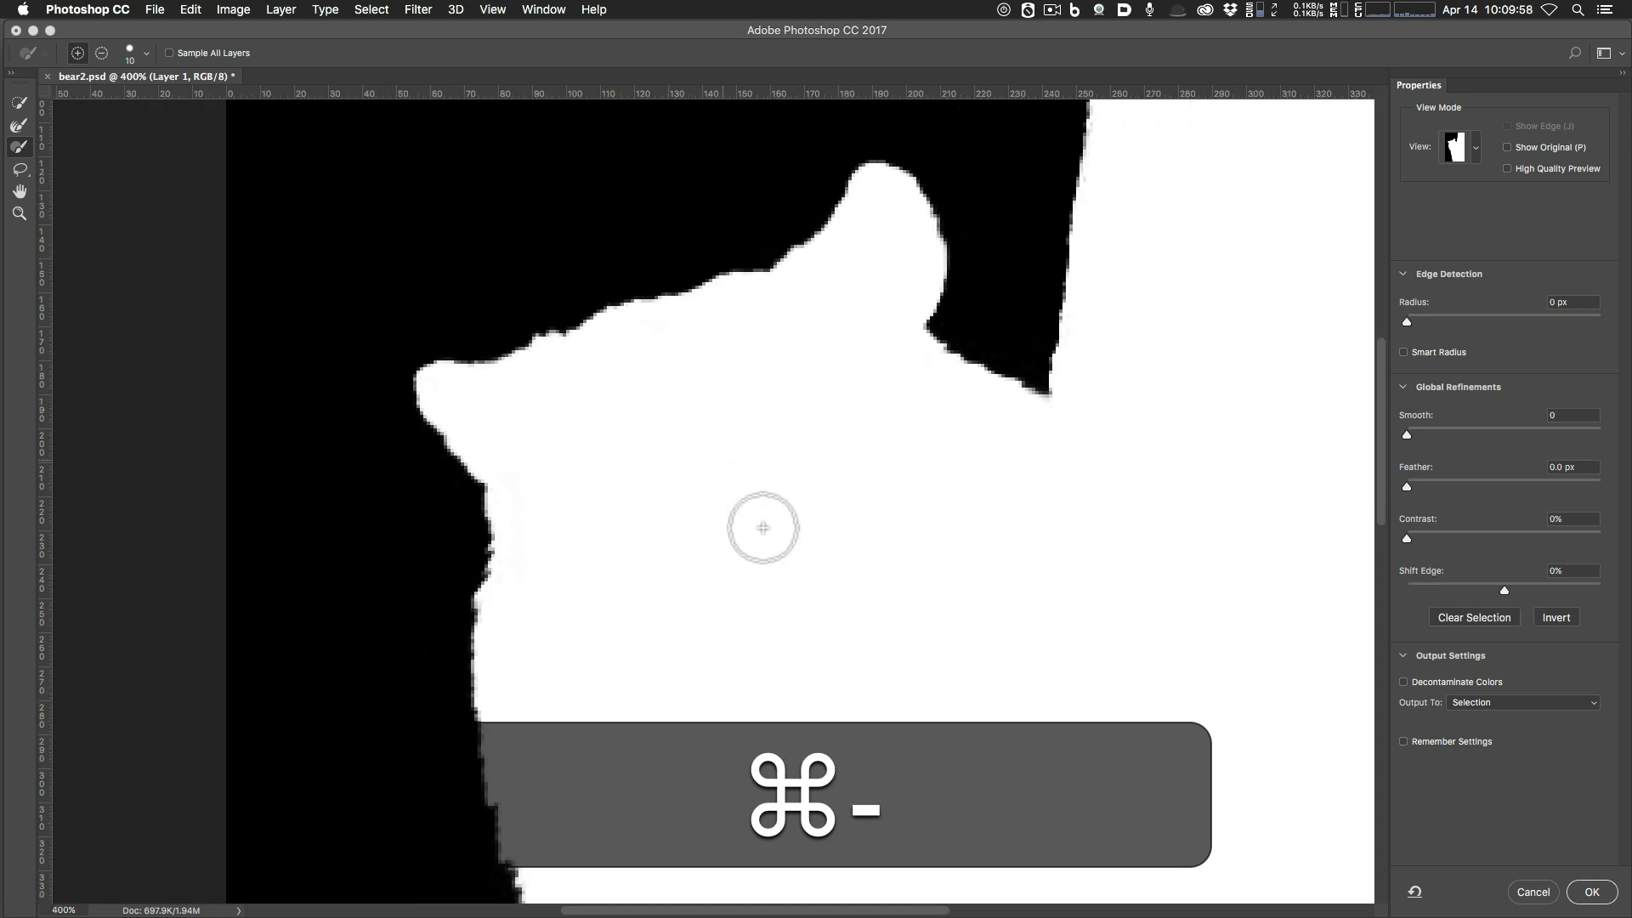
key(space)
drag(896, 692, 766, 335)
drag(824, 696, 783, 436)
drag(809, 676, 820, 799)
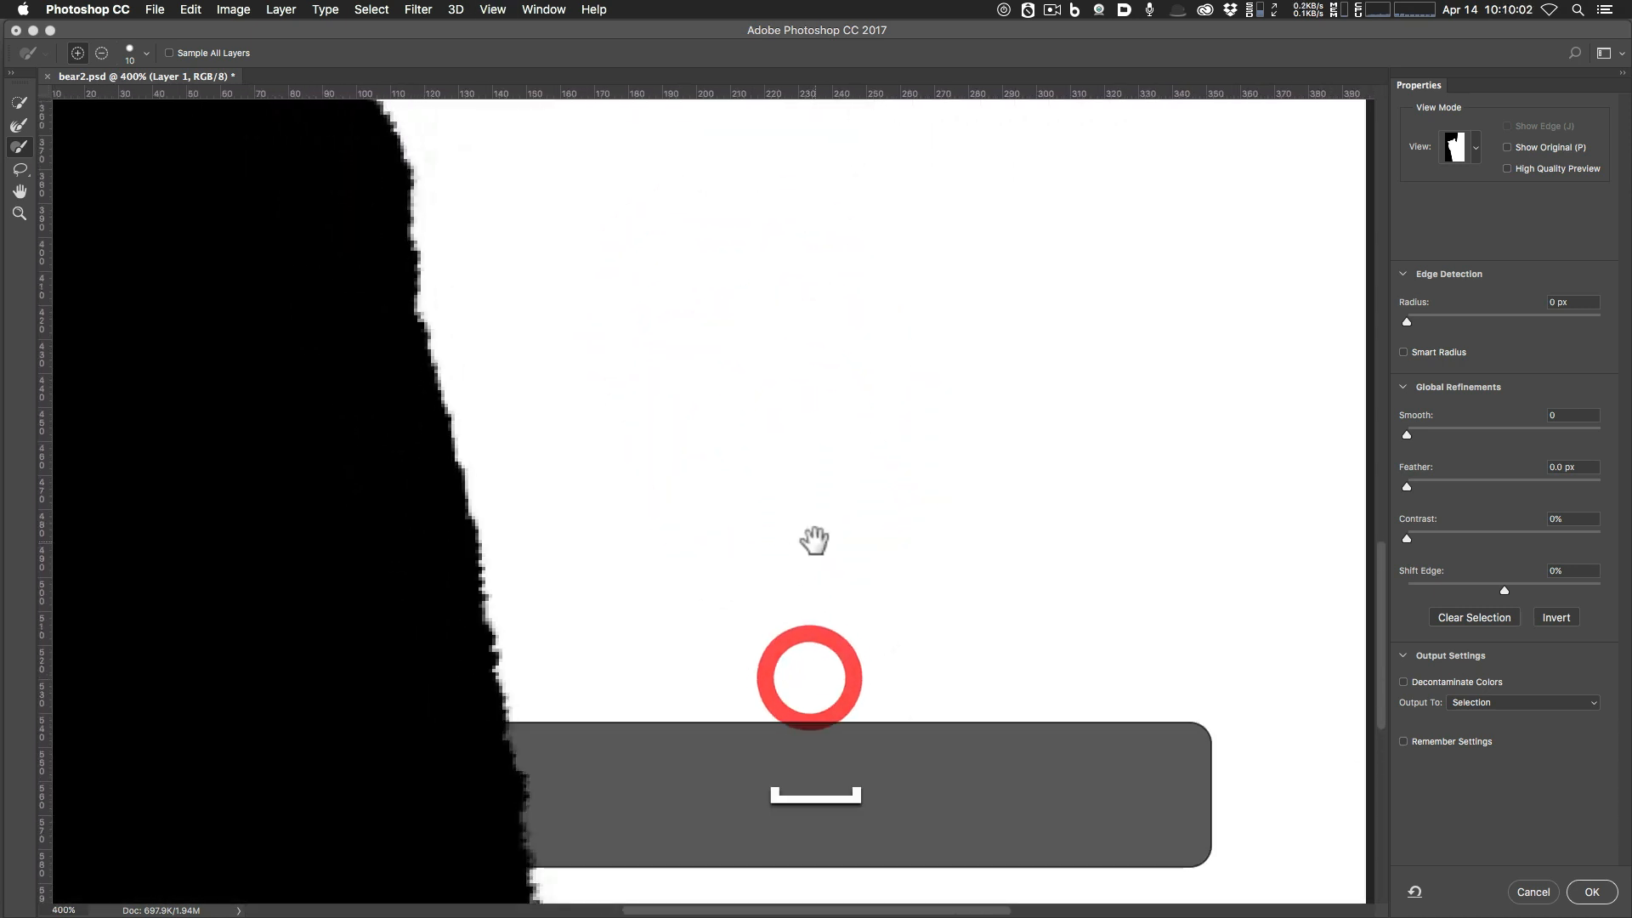
drag(816, 539, 827, 678)
key(super+0)
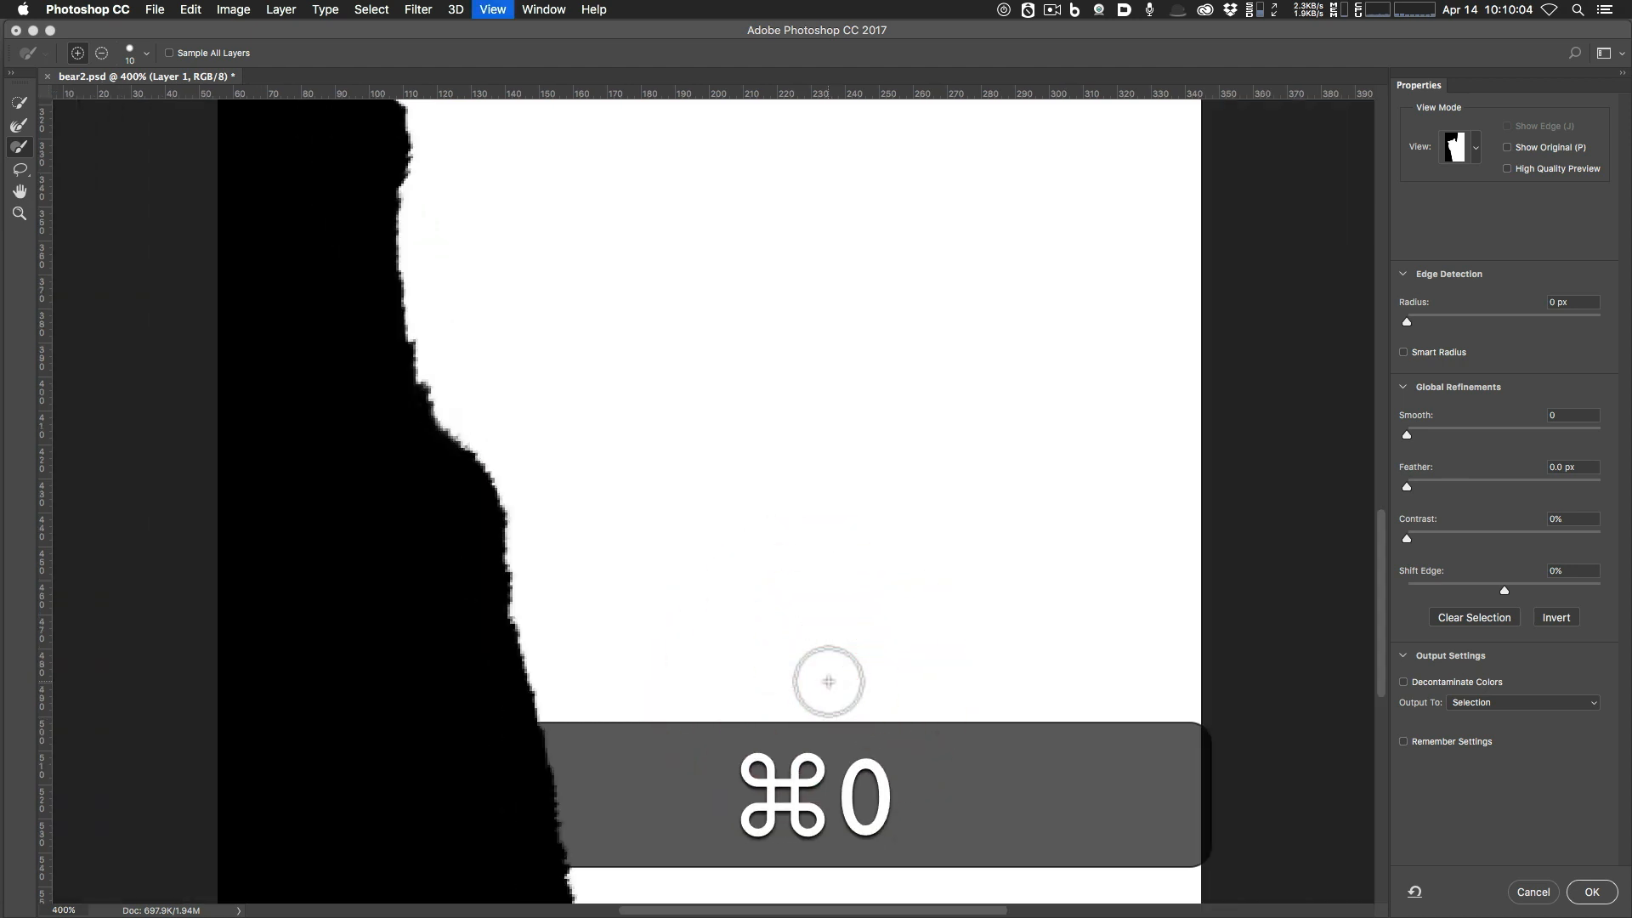
key(f)
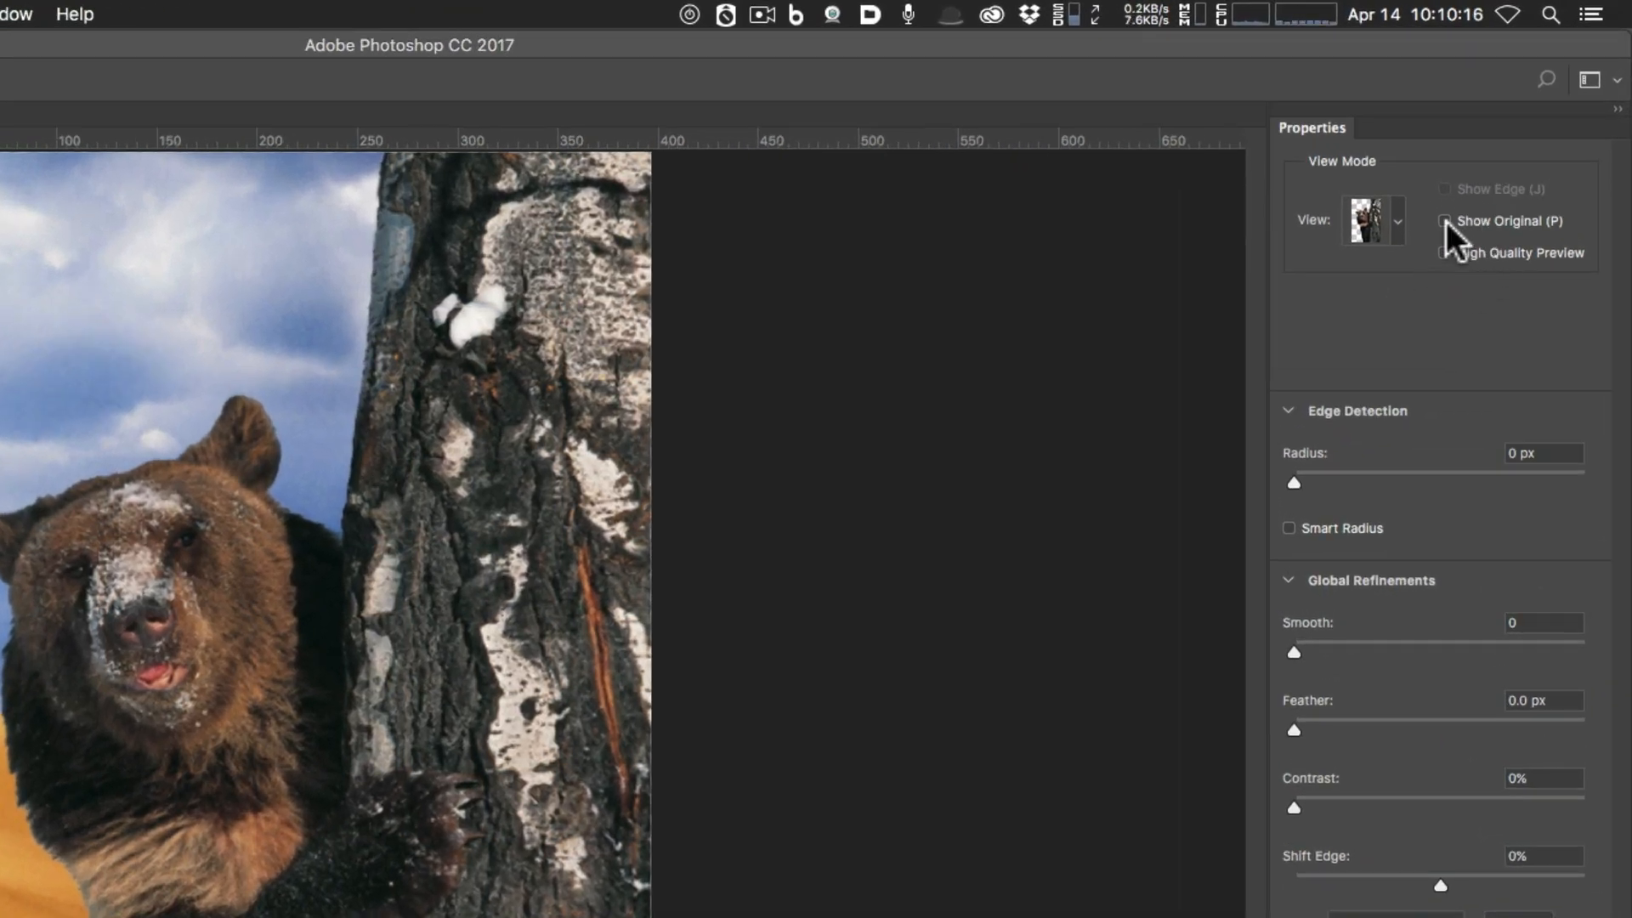
click(1446, 221)
click(1445, 221)
click(1445, 221)
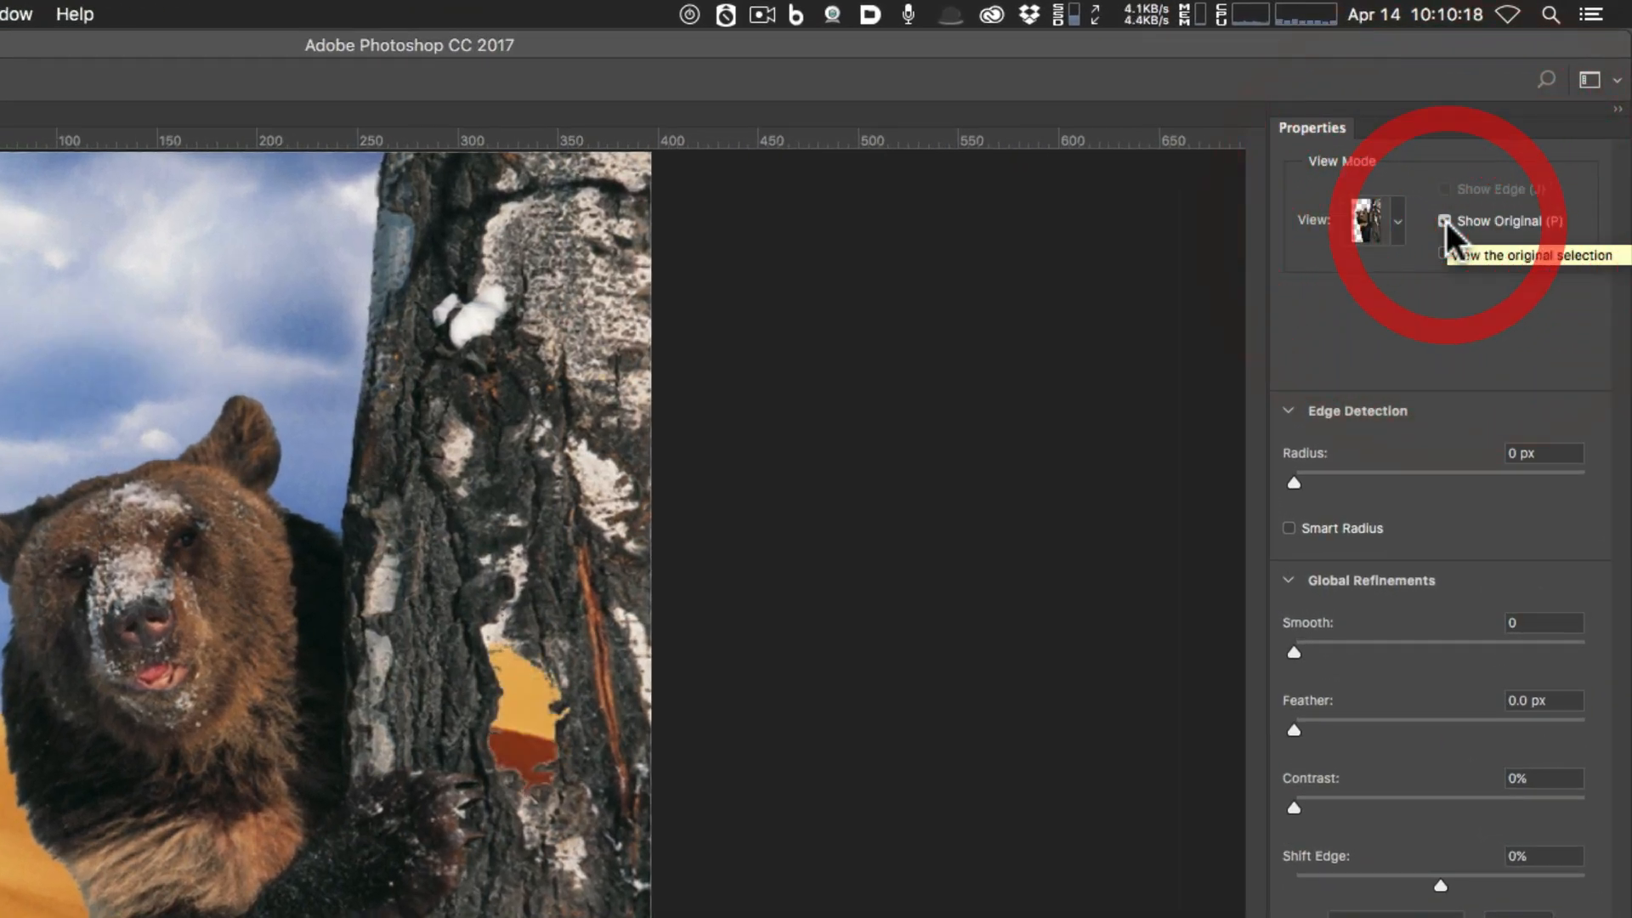
click(1446, 221)
click(1445, 221)
click(1446, 221)
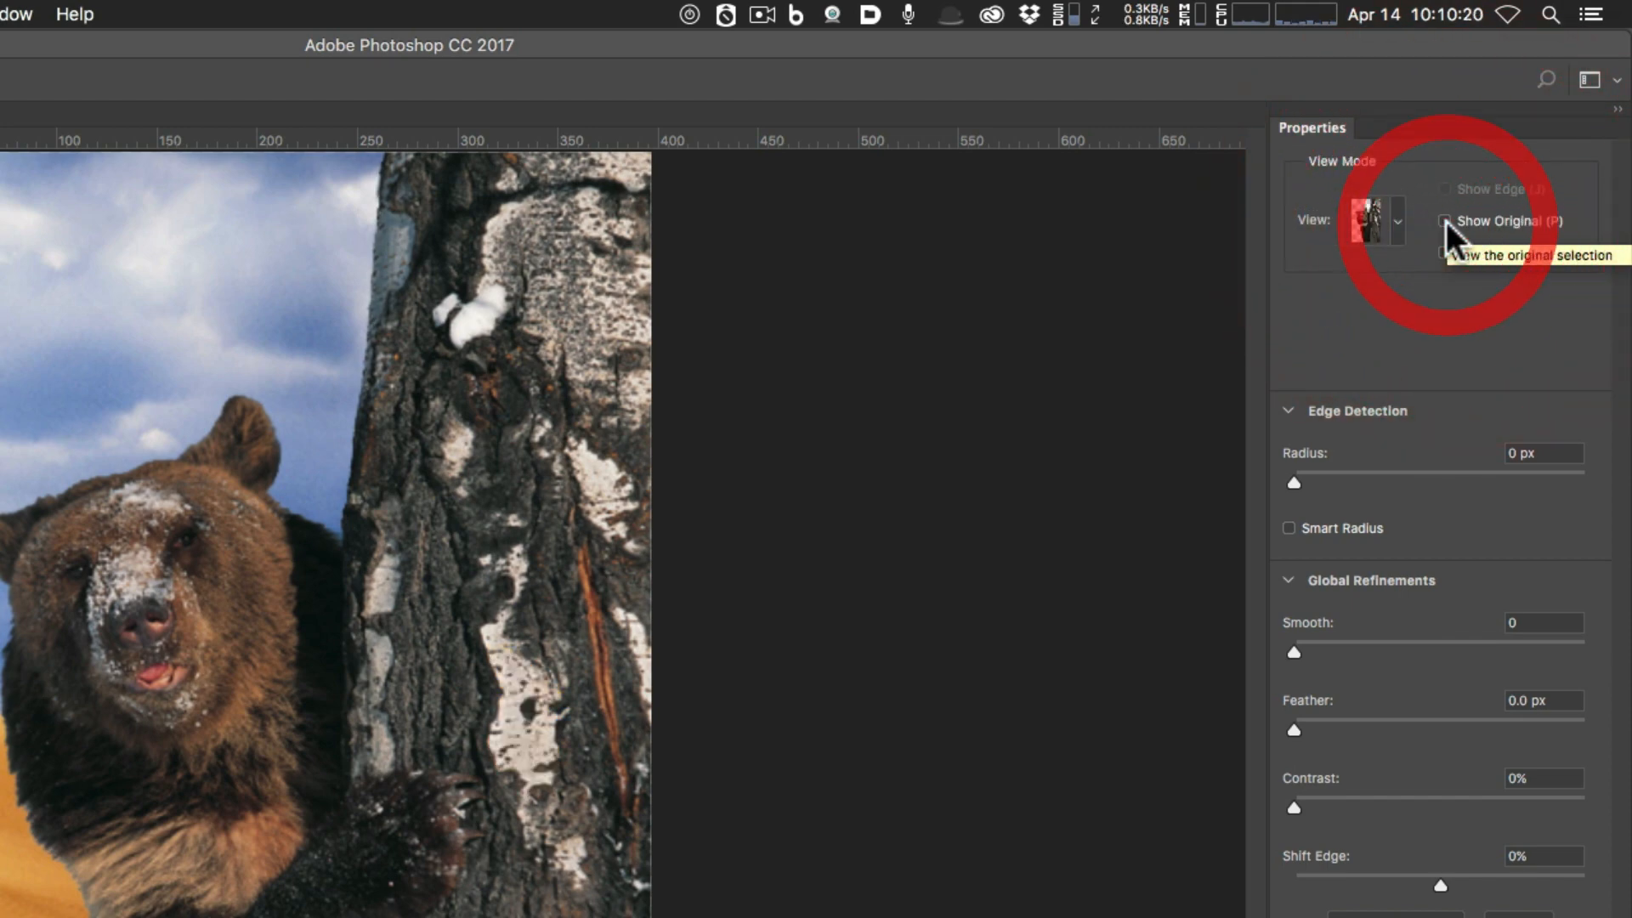
click(1446, 221)
click(1446, 221)
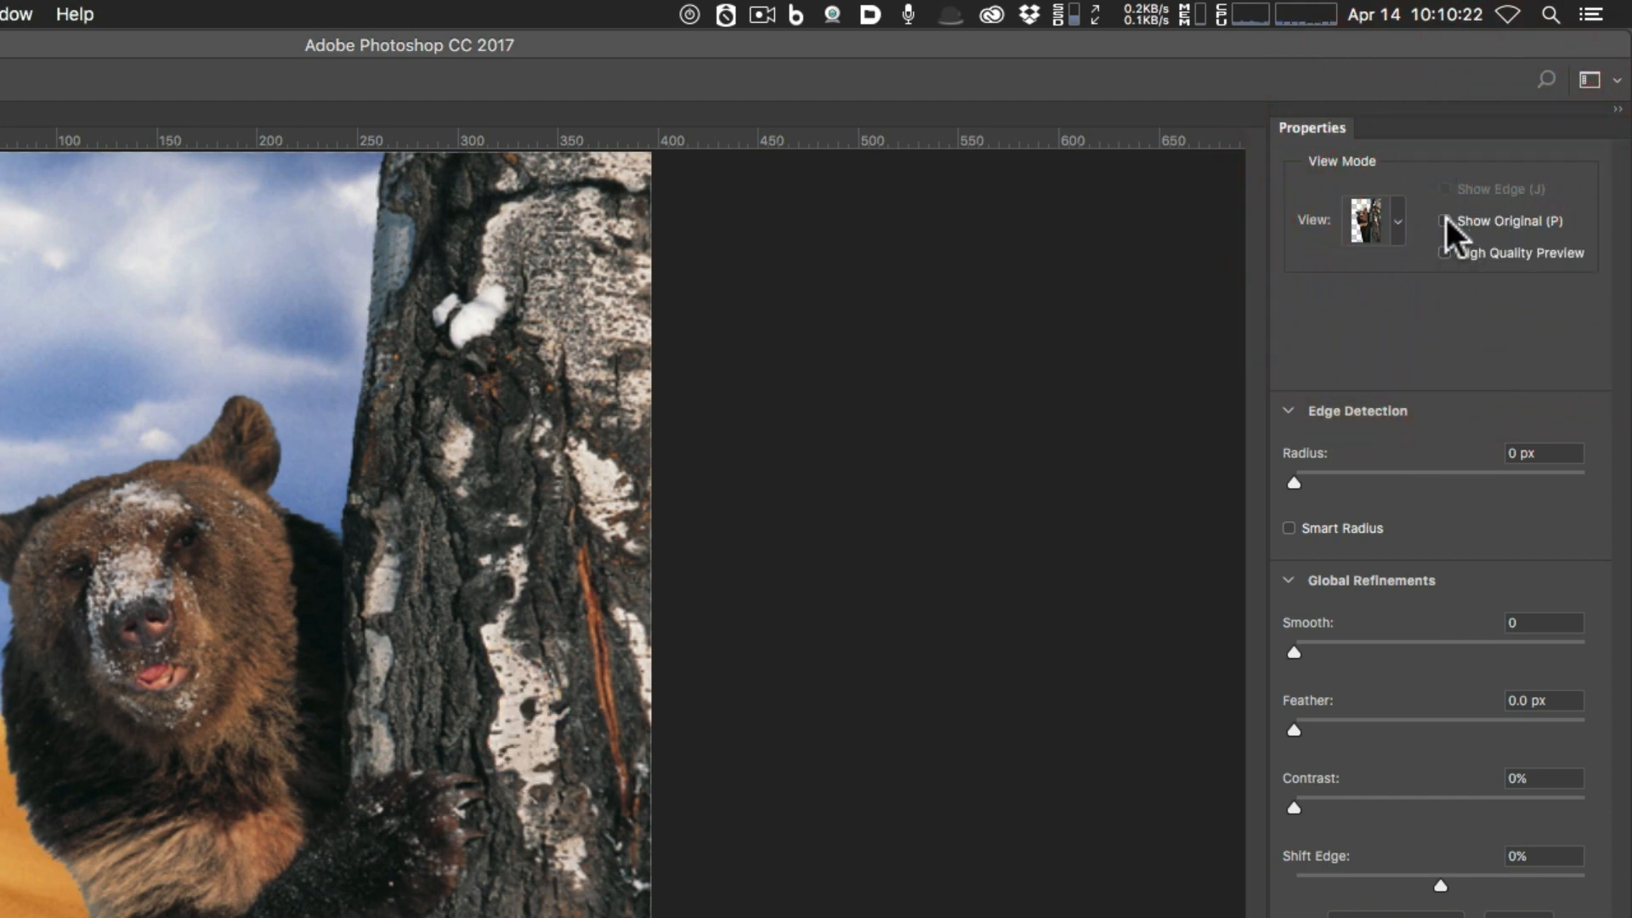
click(1446, 221)
click(1446, 221)
click(1445, 221)
click(1445, 221)
click(1446, 219)
click(1446, 219)
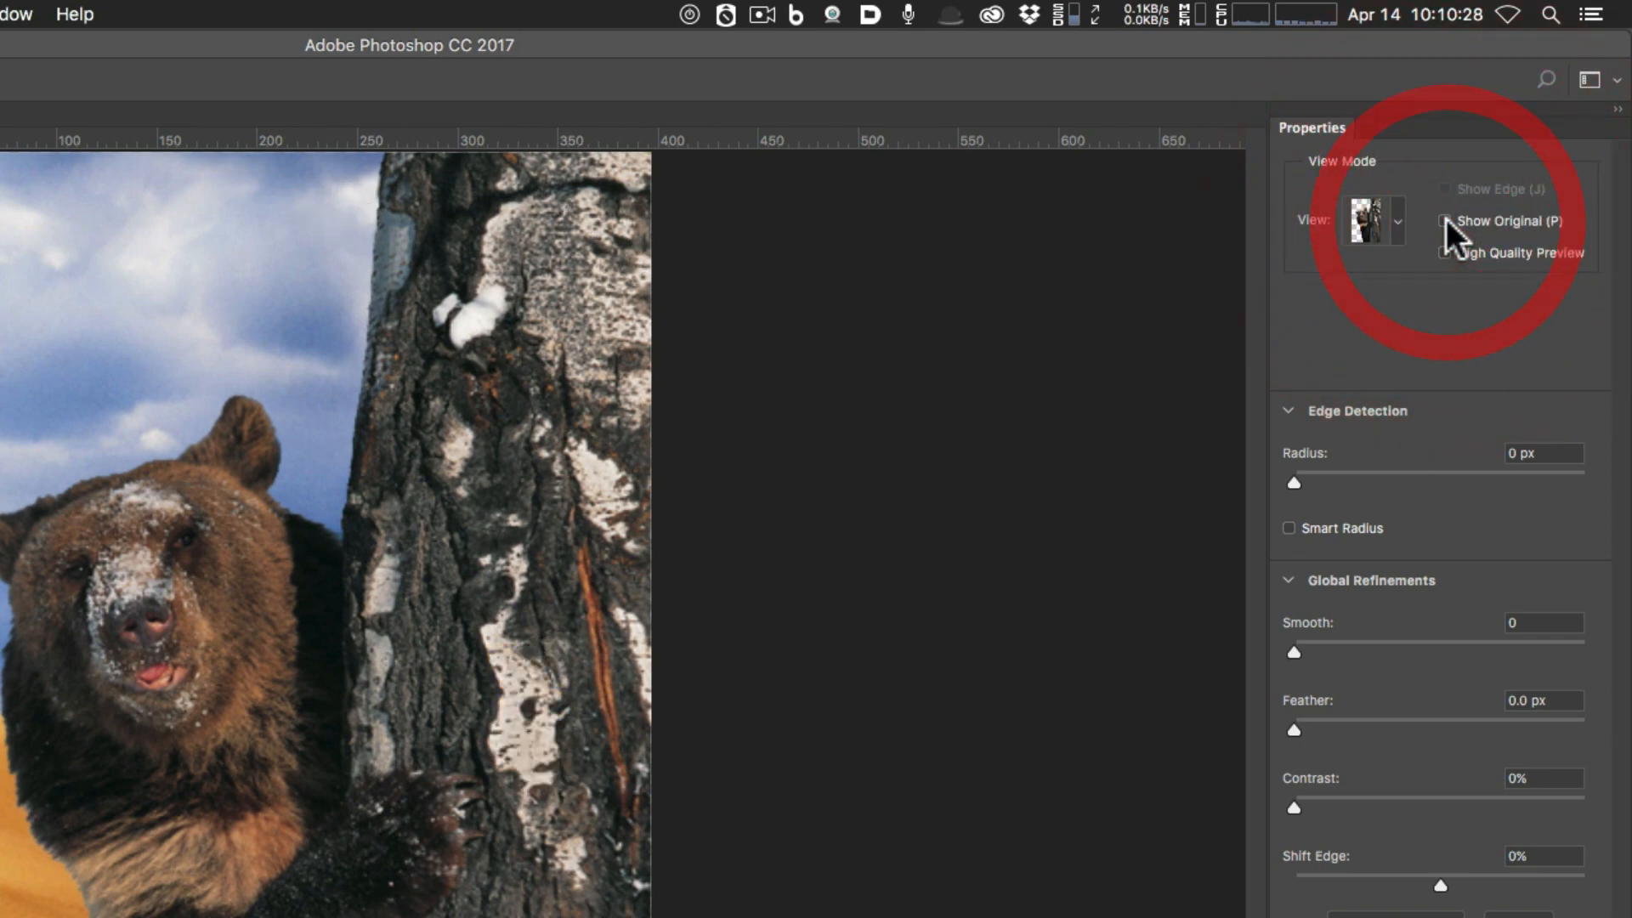
click(1446, 252)
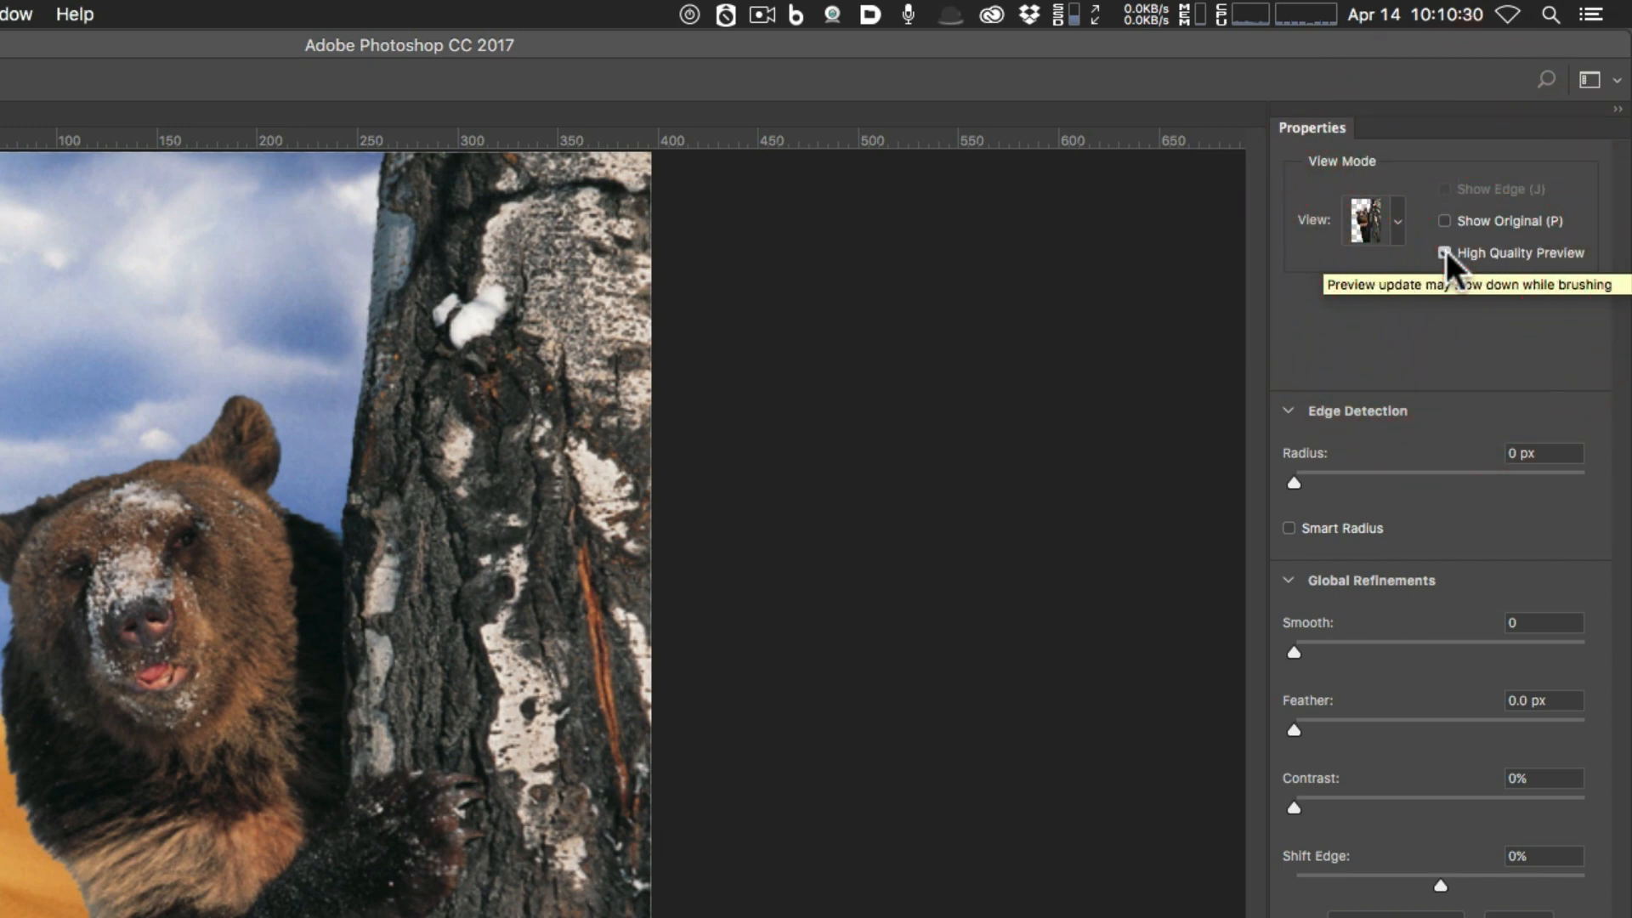
click(1446, 252)
click(1446, 253)
click(1444, 253)
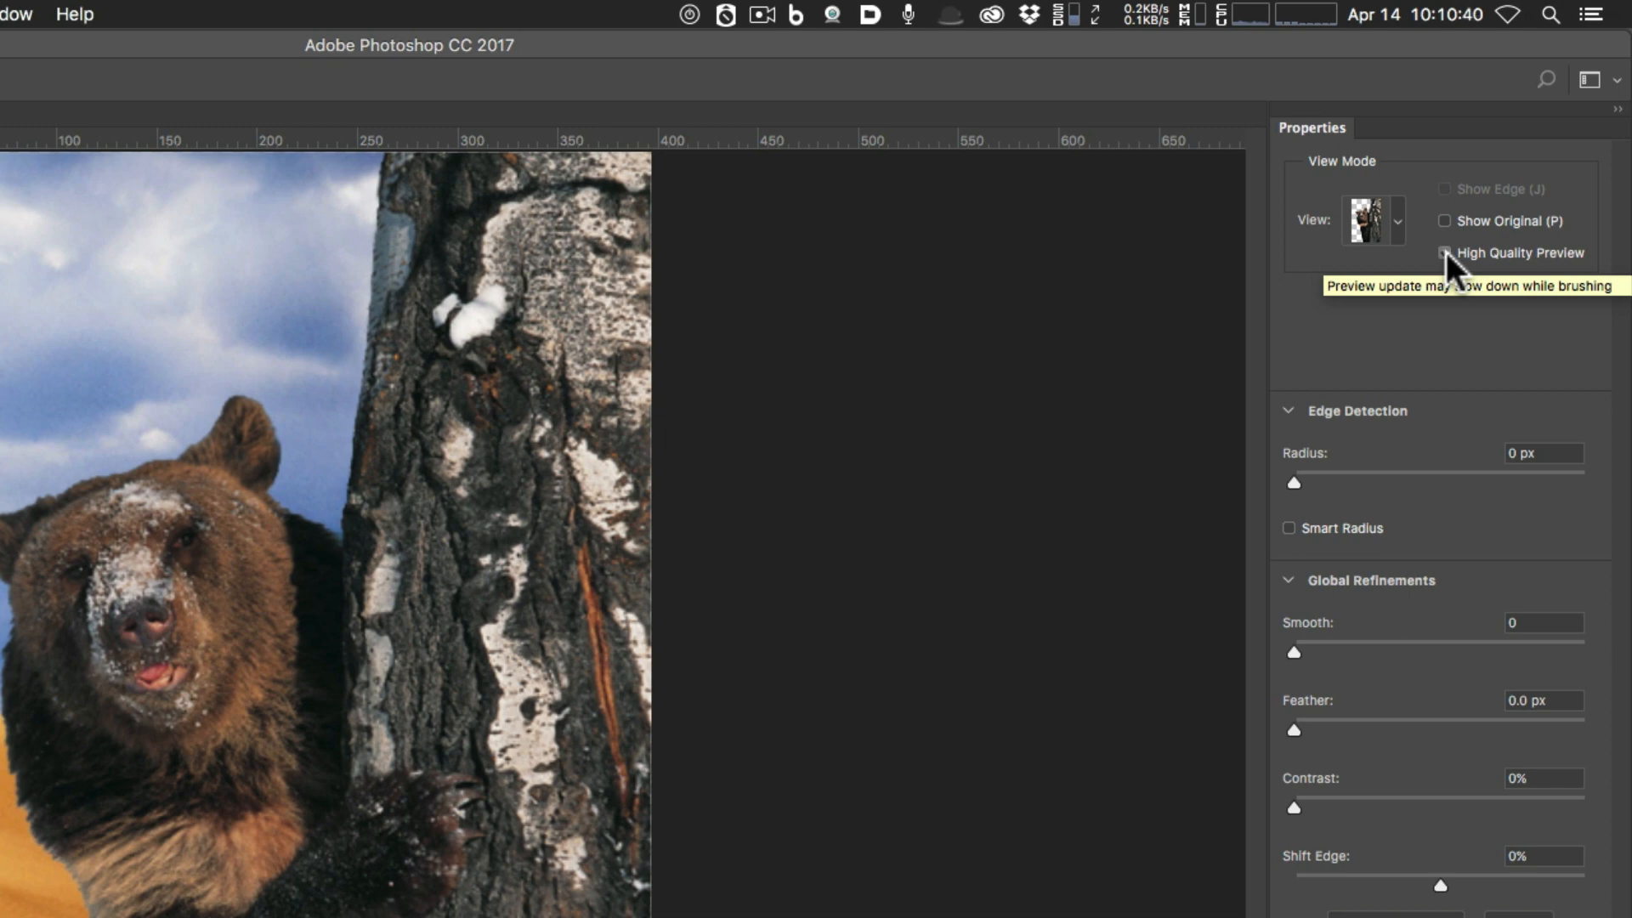
click(1444, 252)
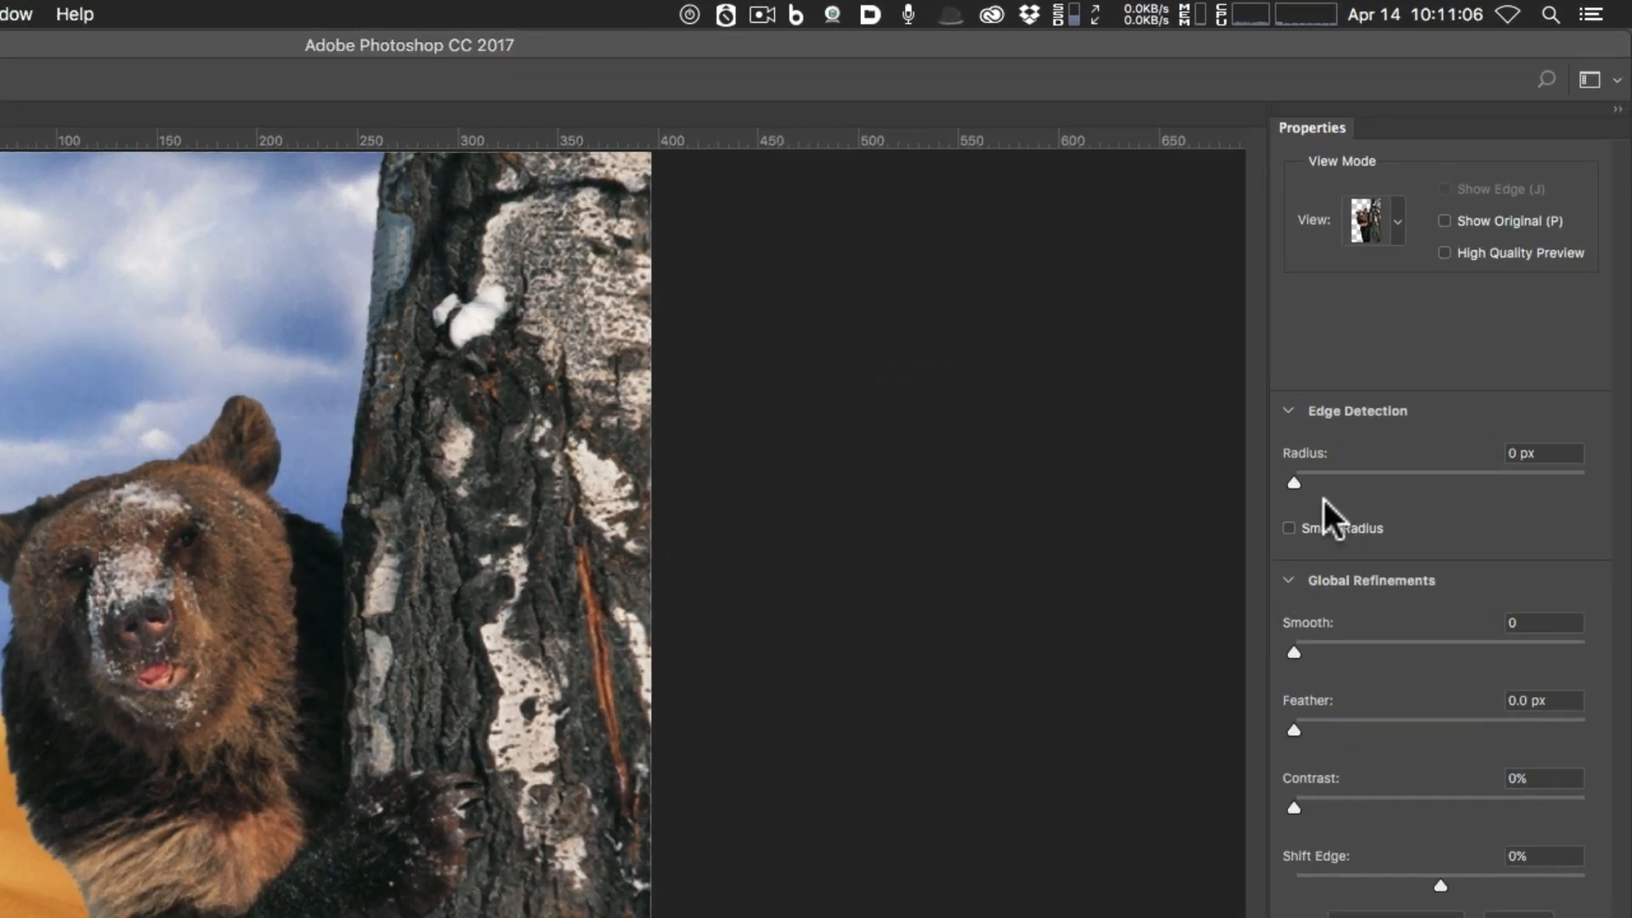
Set the Edge Detection radius to 4 px and check Smart Radius.
mouse_move(1295, 482)
mouse_down()
mouse_move(1474, 476)
mouse_move(1343, 477)
mouse_move(1359, 477)
mouse_up()
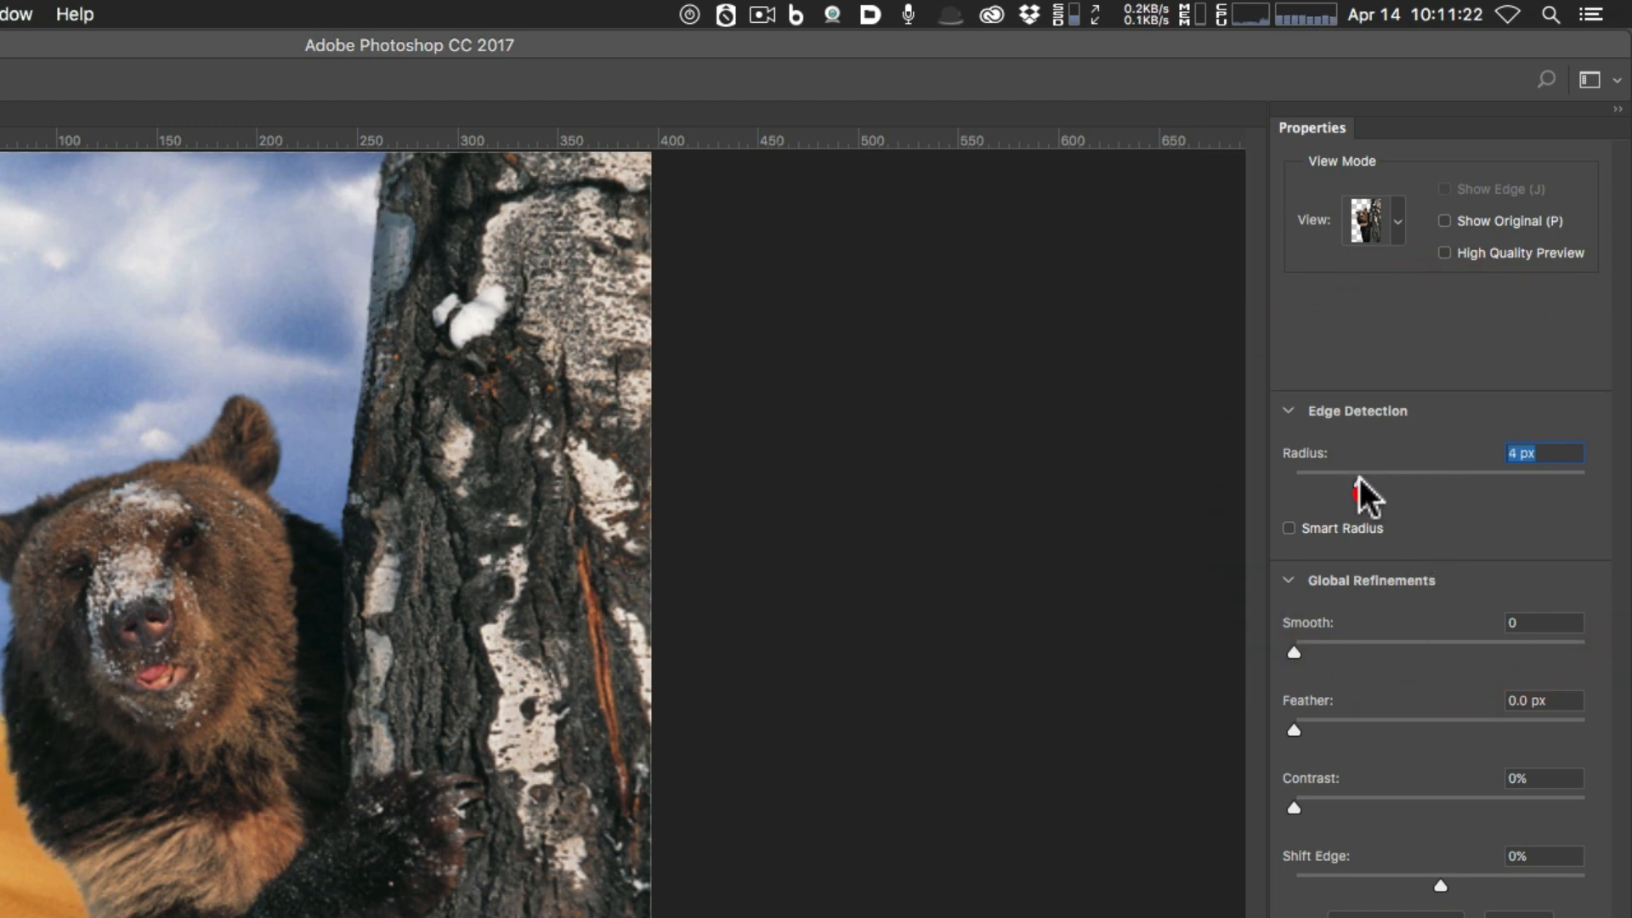
click(1289, 527)
mouse_move(1360, 481)
mouse_down()
mouse_move(1341, 478)
mouse_move(1360, 478)
mouse_up()
click(1355, 481)
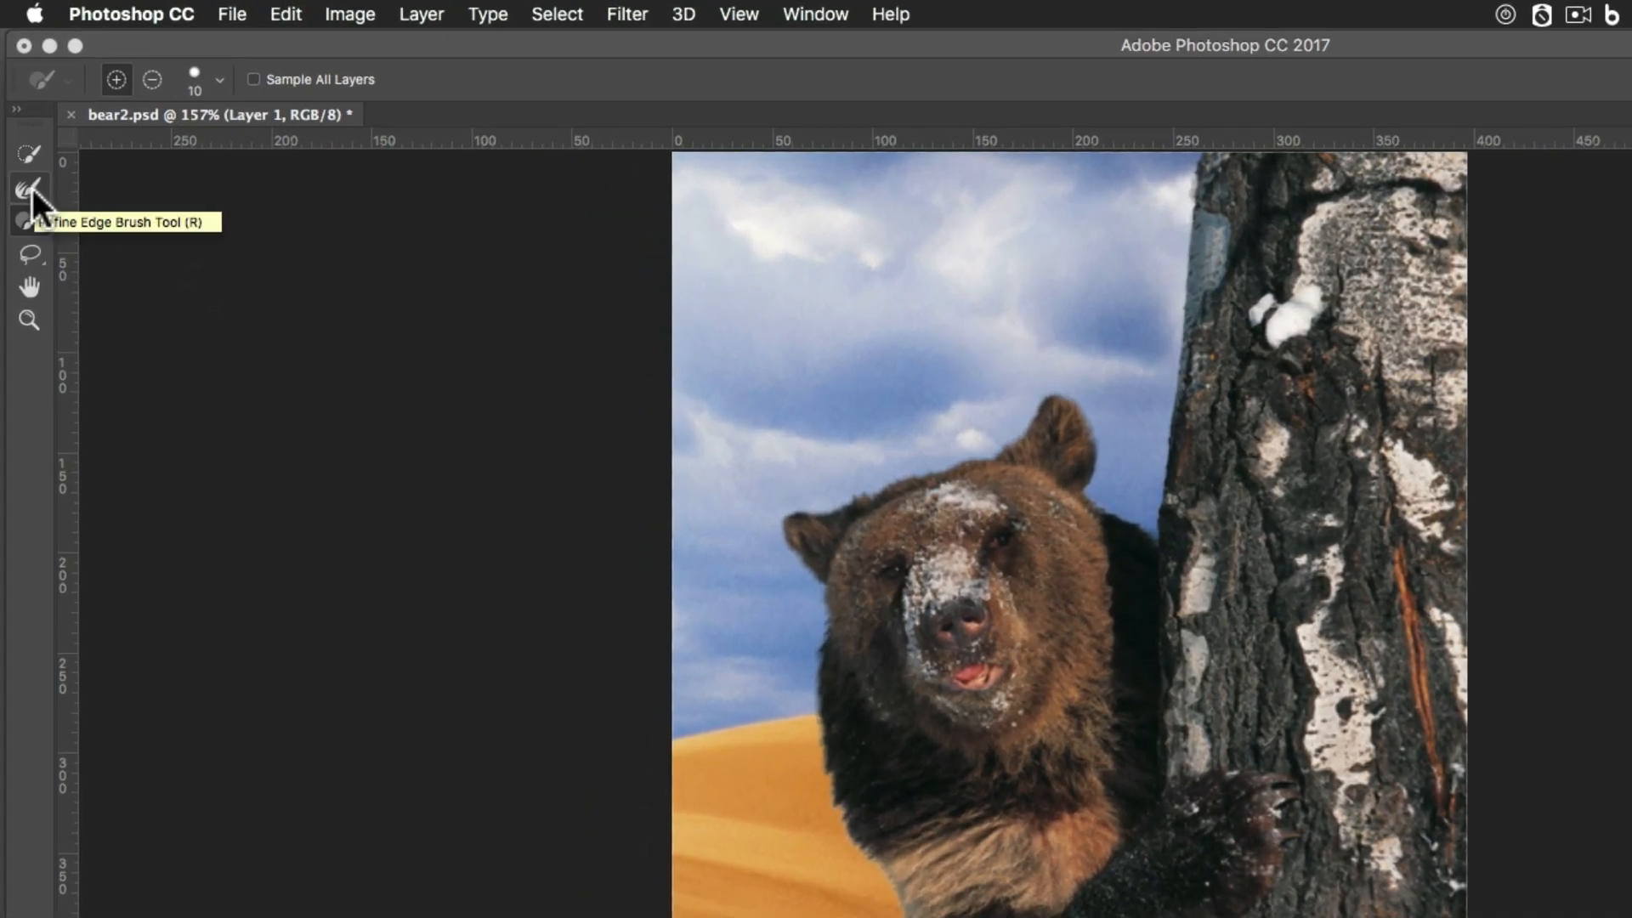
Pick the Refine Edge Brush at size 7 and zoom to 400% on the bear's face.
click(32, 192)
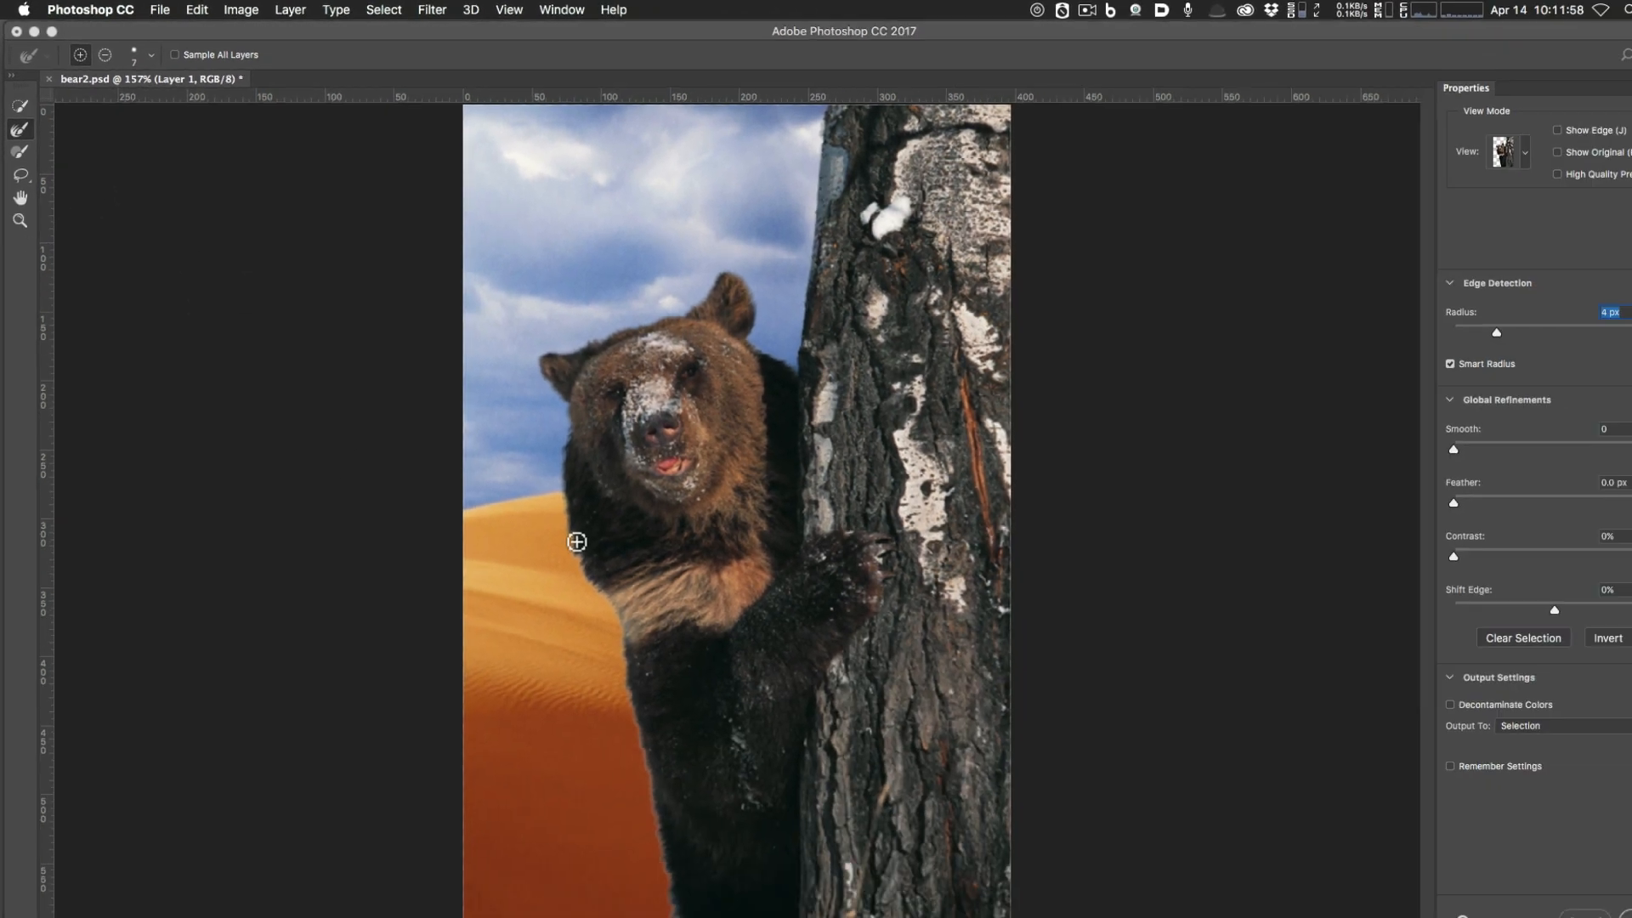
key(super+equal)
key(super+equal)
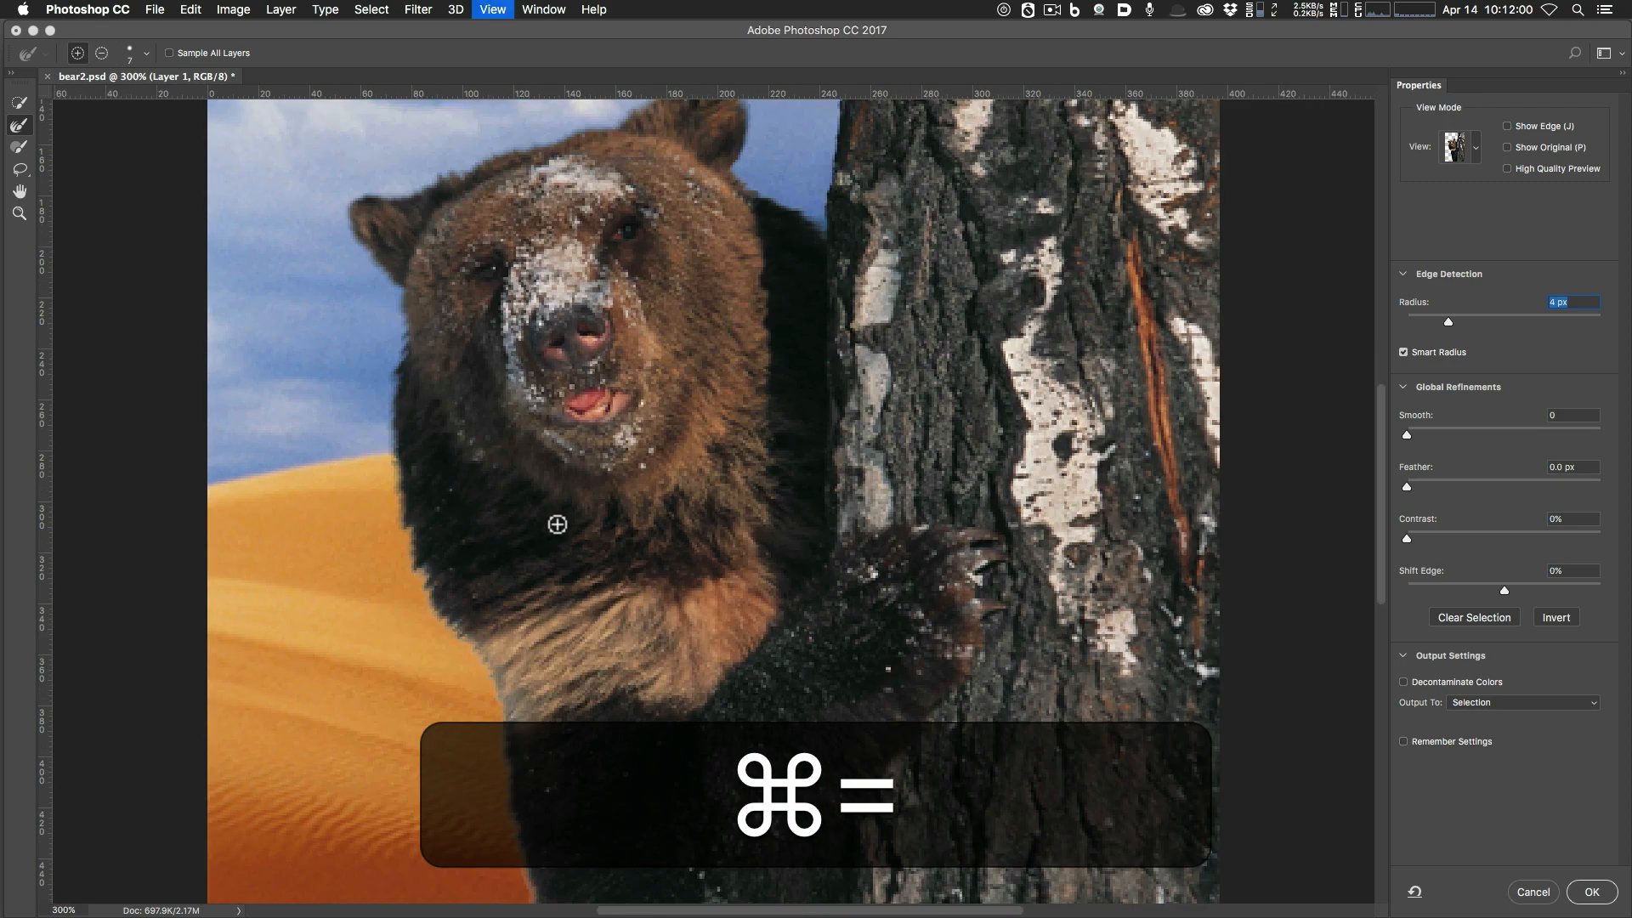
key(super+equal)
key(super+equal)
key(space)
drag(580, 593, 673, 544)
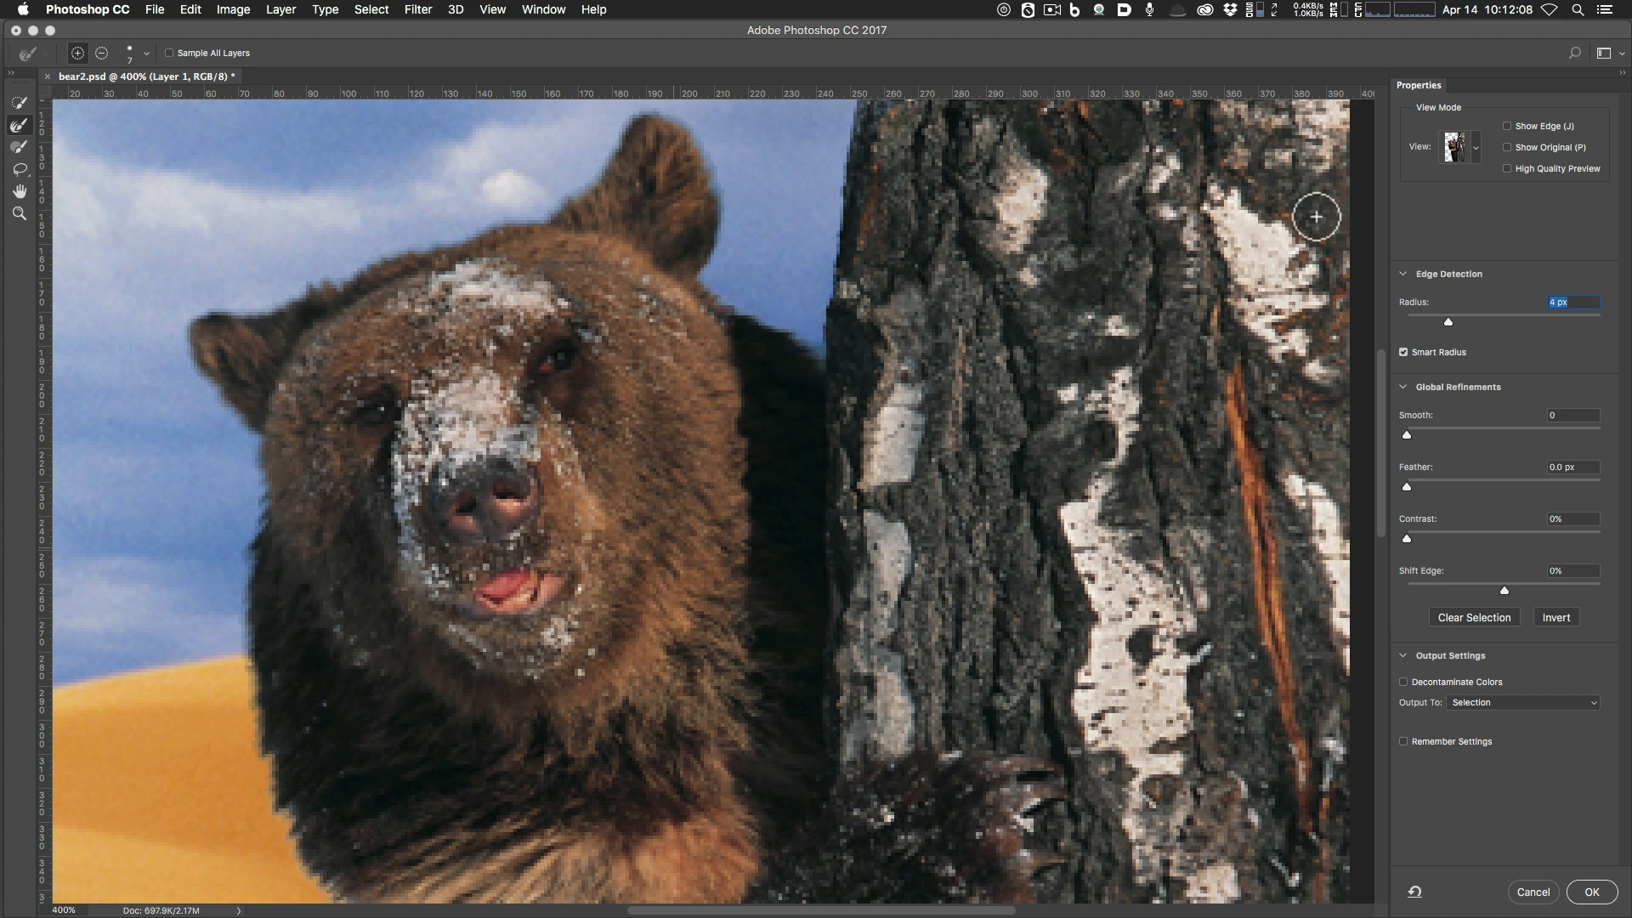
Switch the preview to Marching Ants, then cycle the view mode to On White.
click(1476, 146)
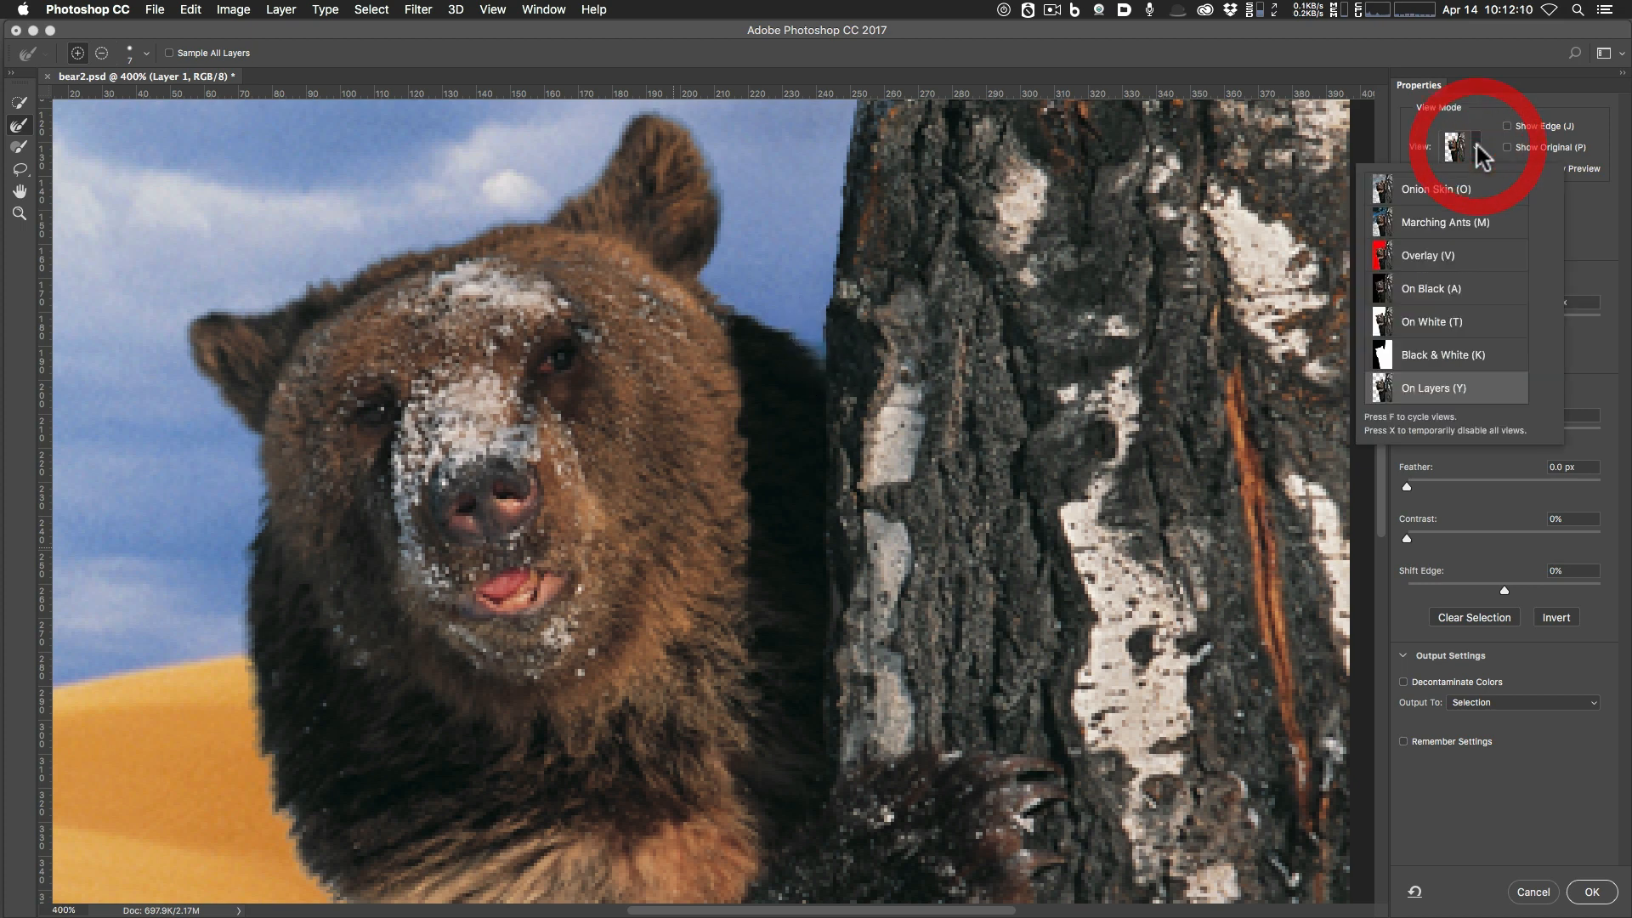
click(1445, 223)
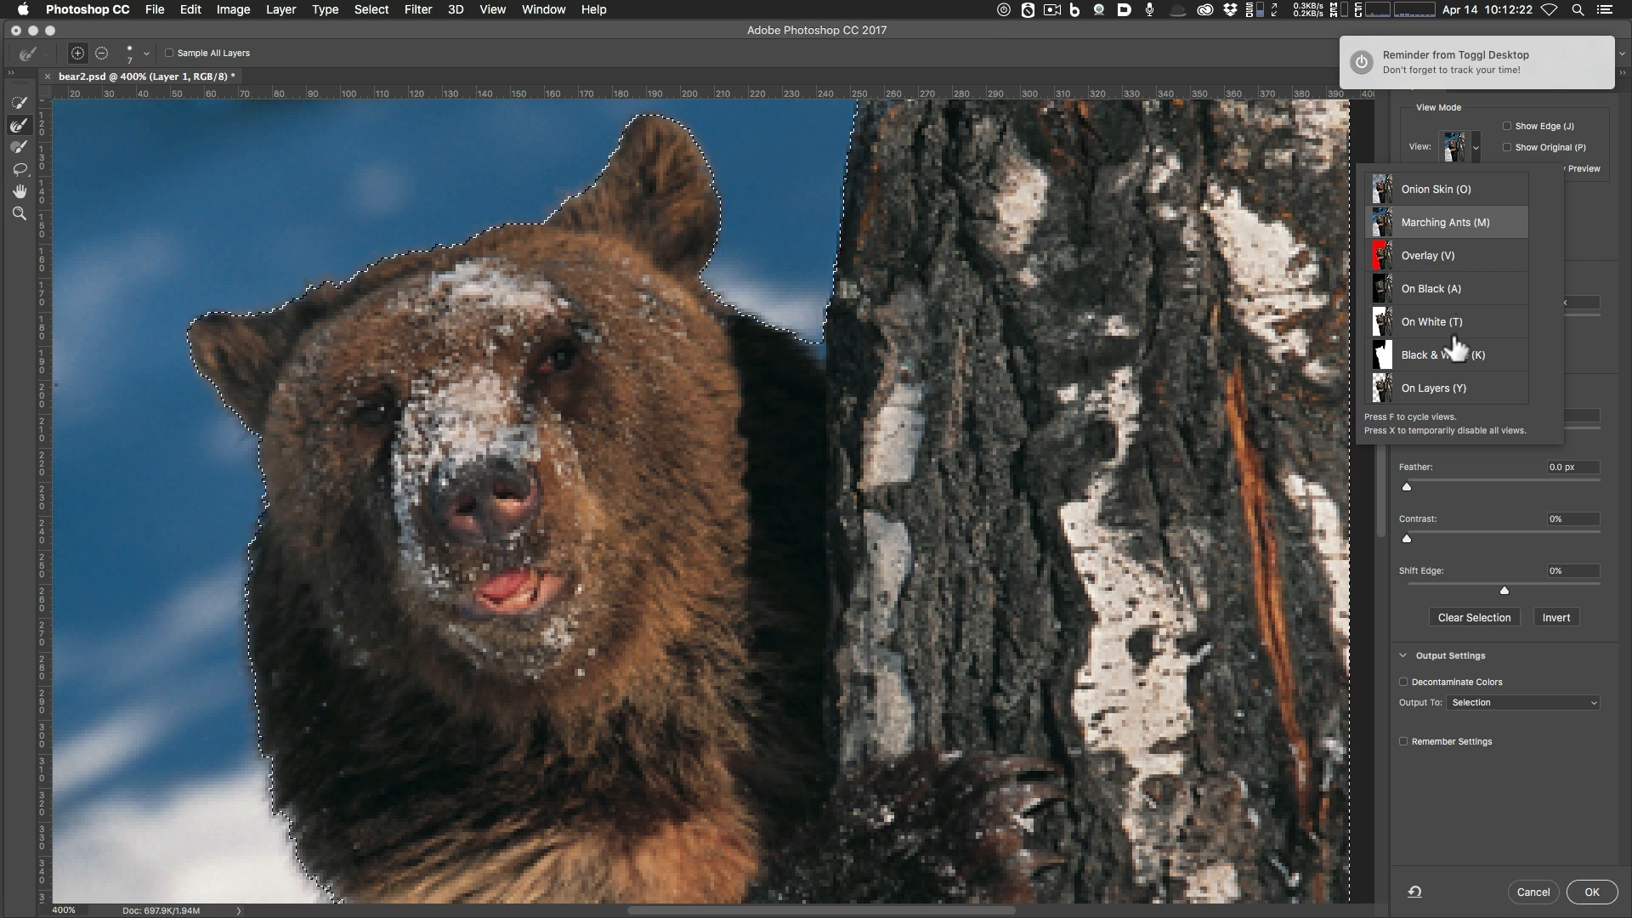
key(f)
key(f)
key(f)
key(f)
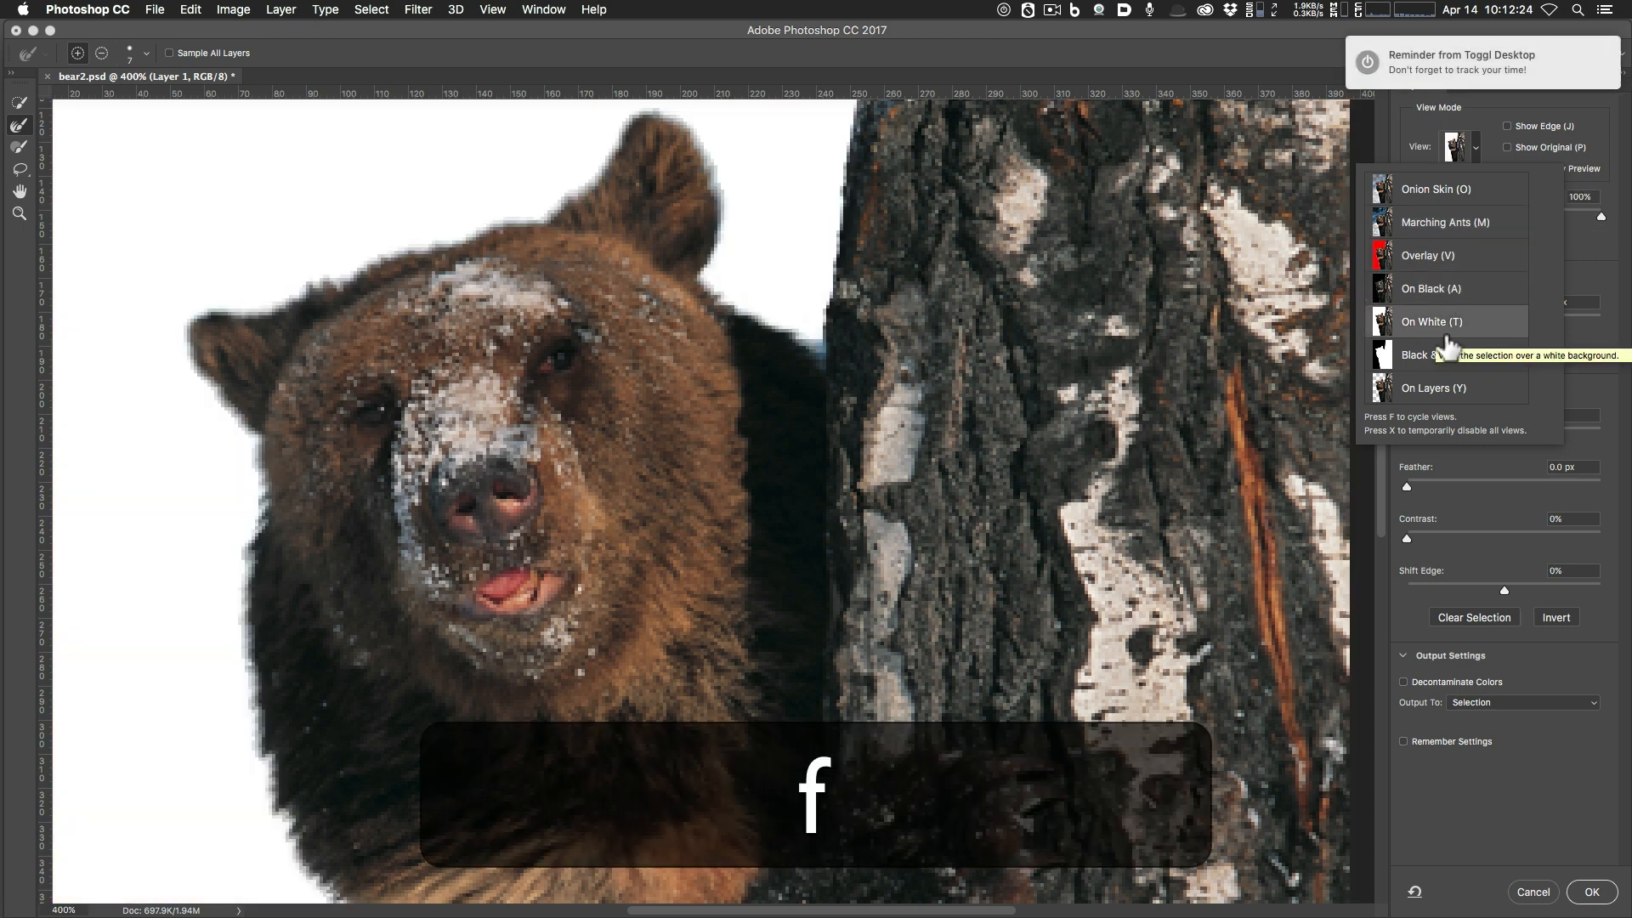
key(f)
key(f)
key(f)
key(f)
key(f)
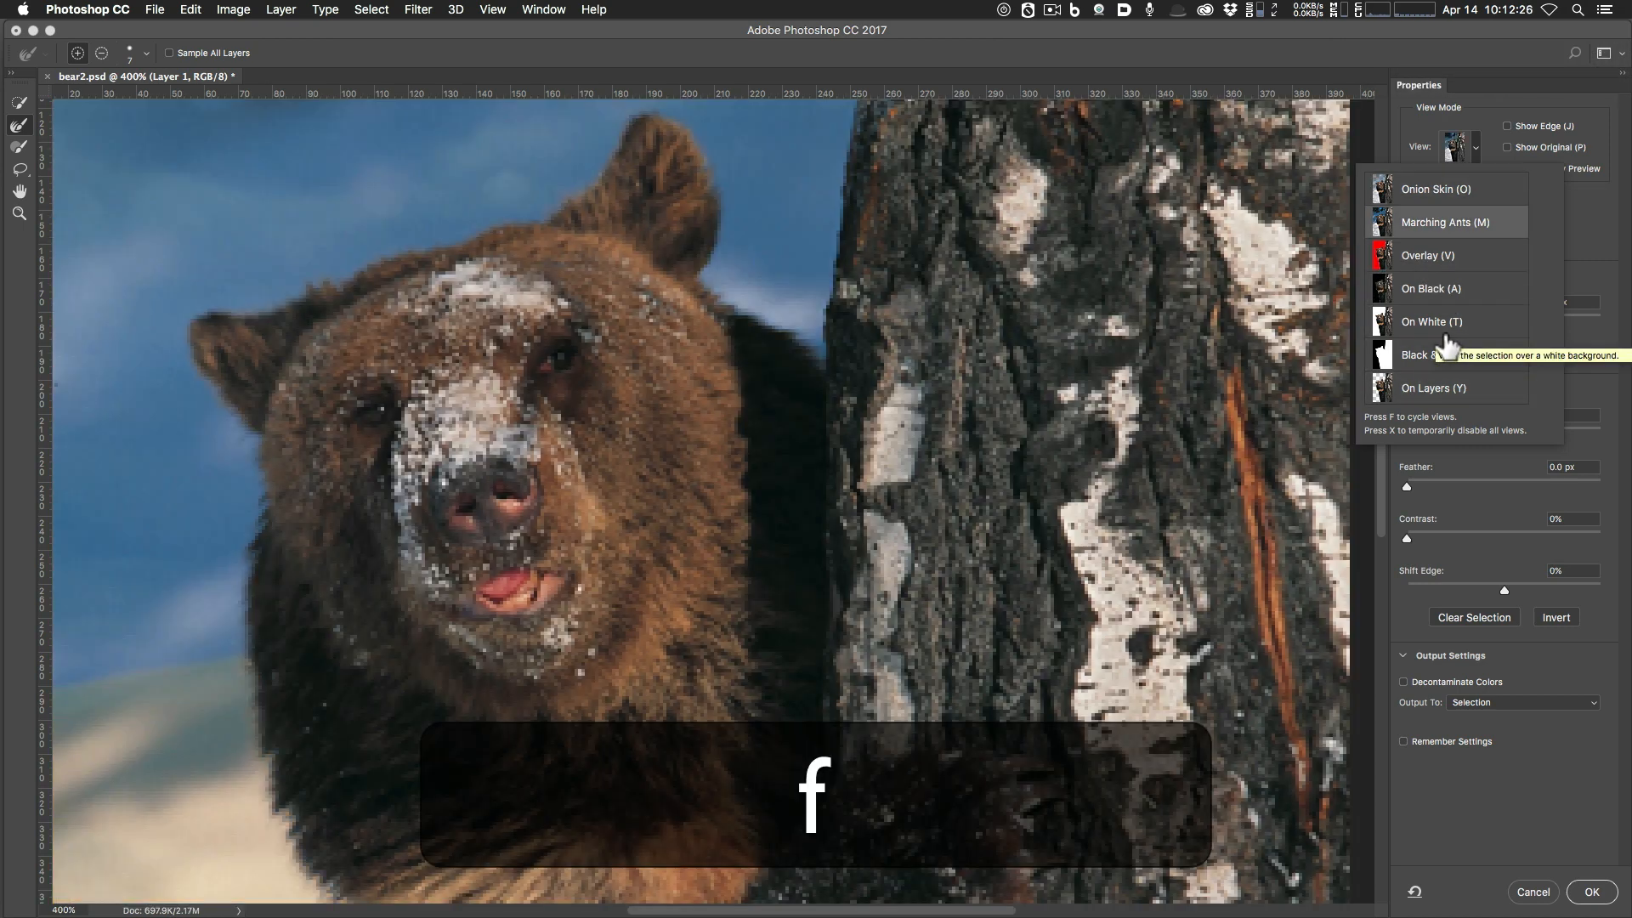
key(f)
key(f)
key(f)
key(f)
key(f)
key(f)
key(f)
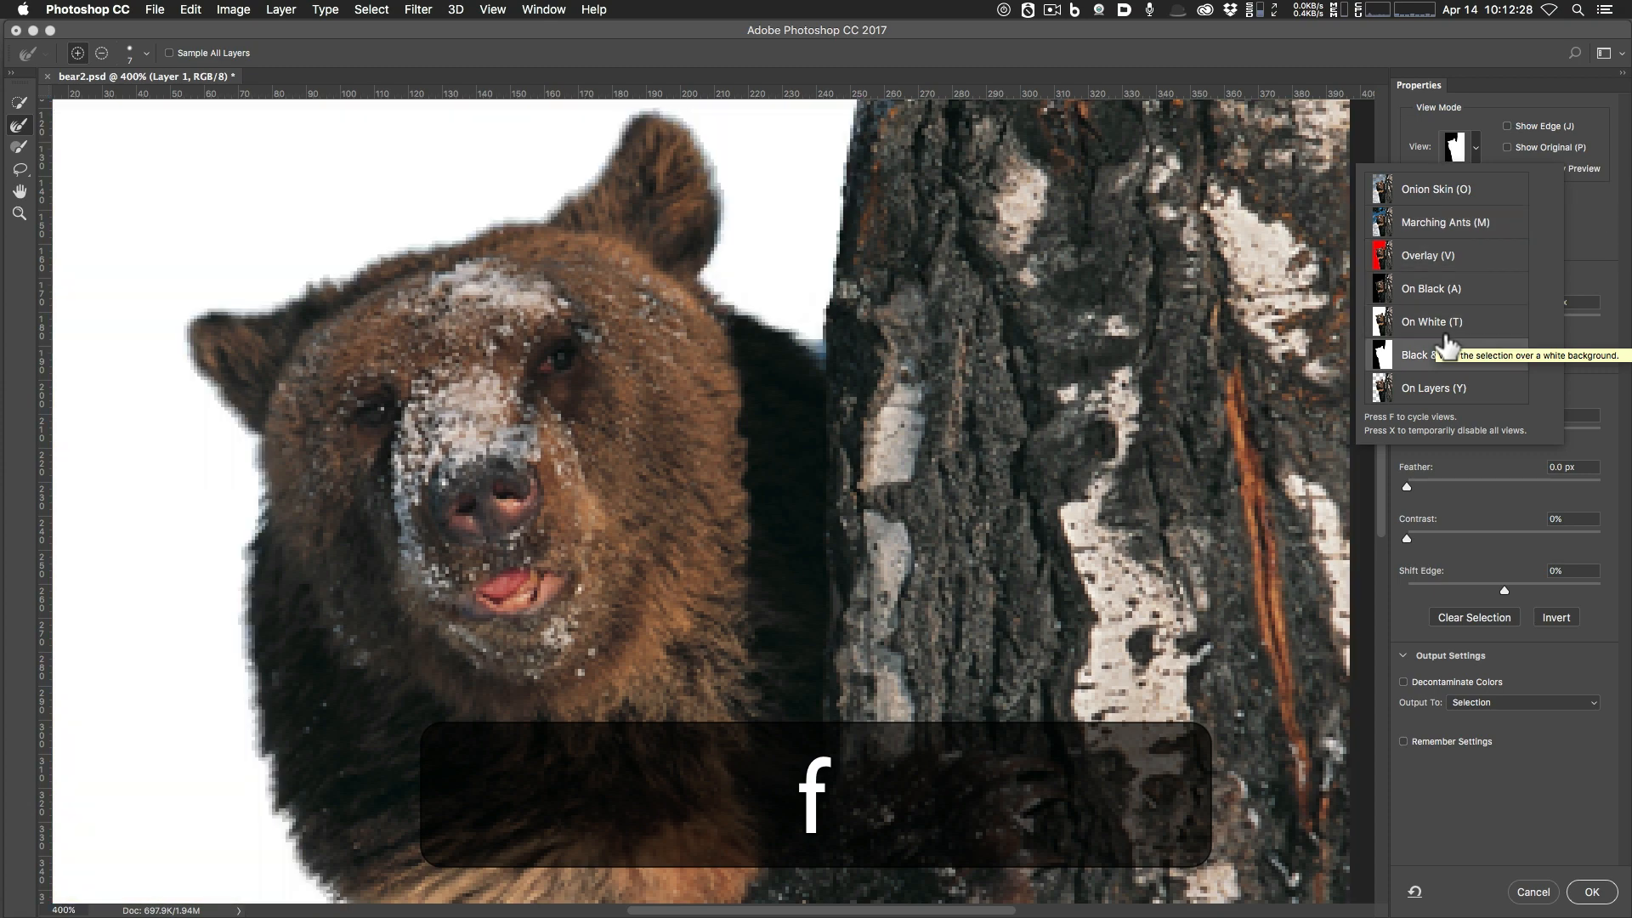
key(f)
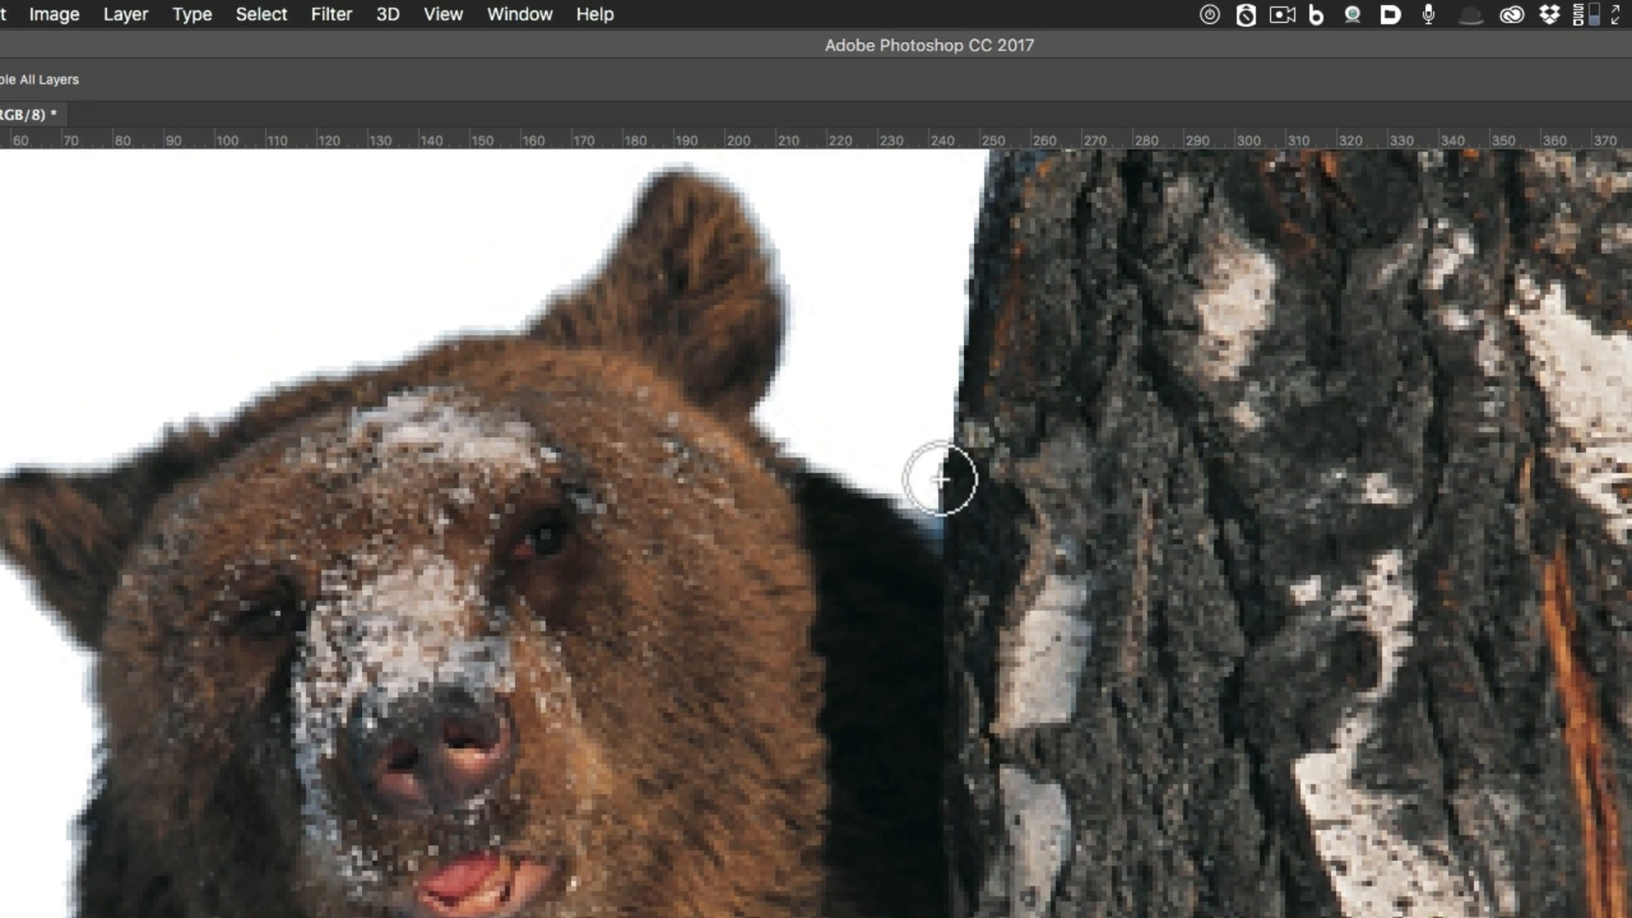
Try Refine Edge strokes on the blue fringe between bear and trunk, undoing them.
mouse_move(940, 479)
mouse_down()
mouse_move(936, 532)
mouse_move(910, 524)
mouse_move(942, 515)
mouse_move(951, 477)
mouse_move(944, 546)
mouse_move(906, 517)
mouse_move(933, 515)
mouse_up()
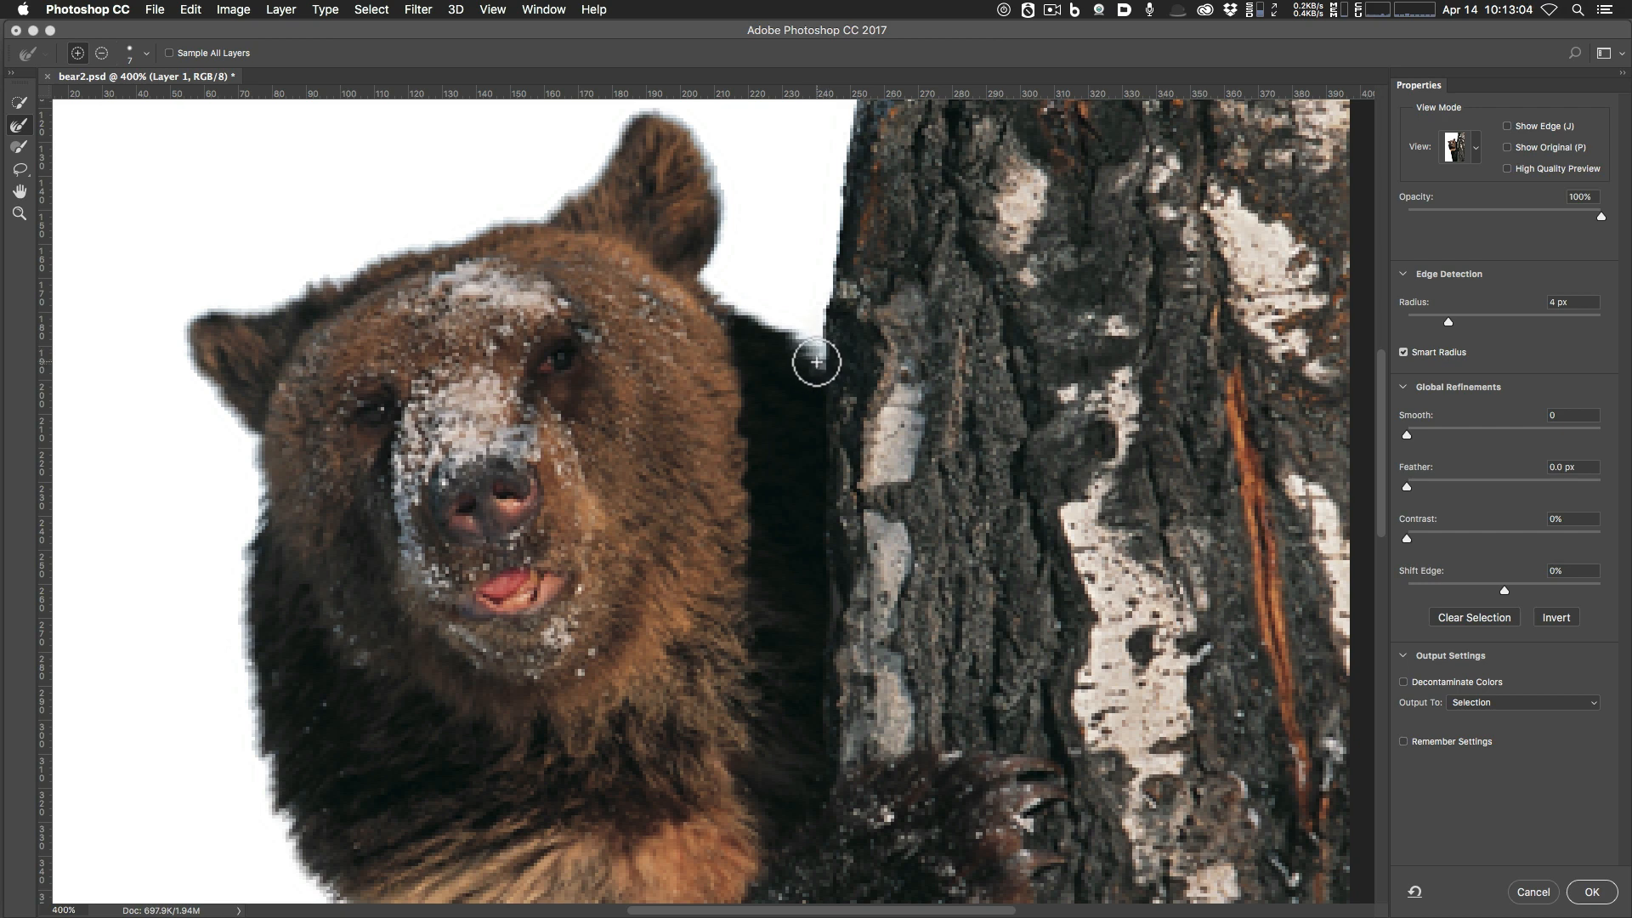
key(super+z)
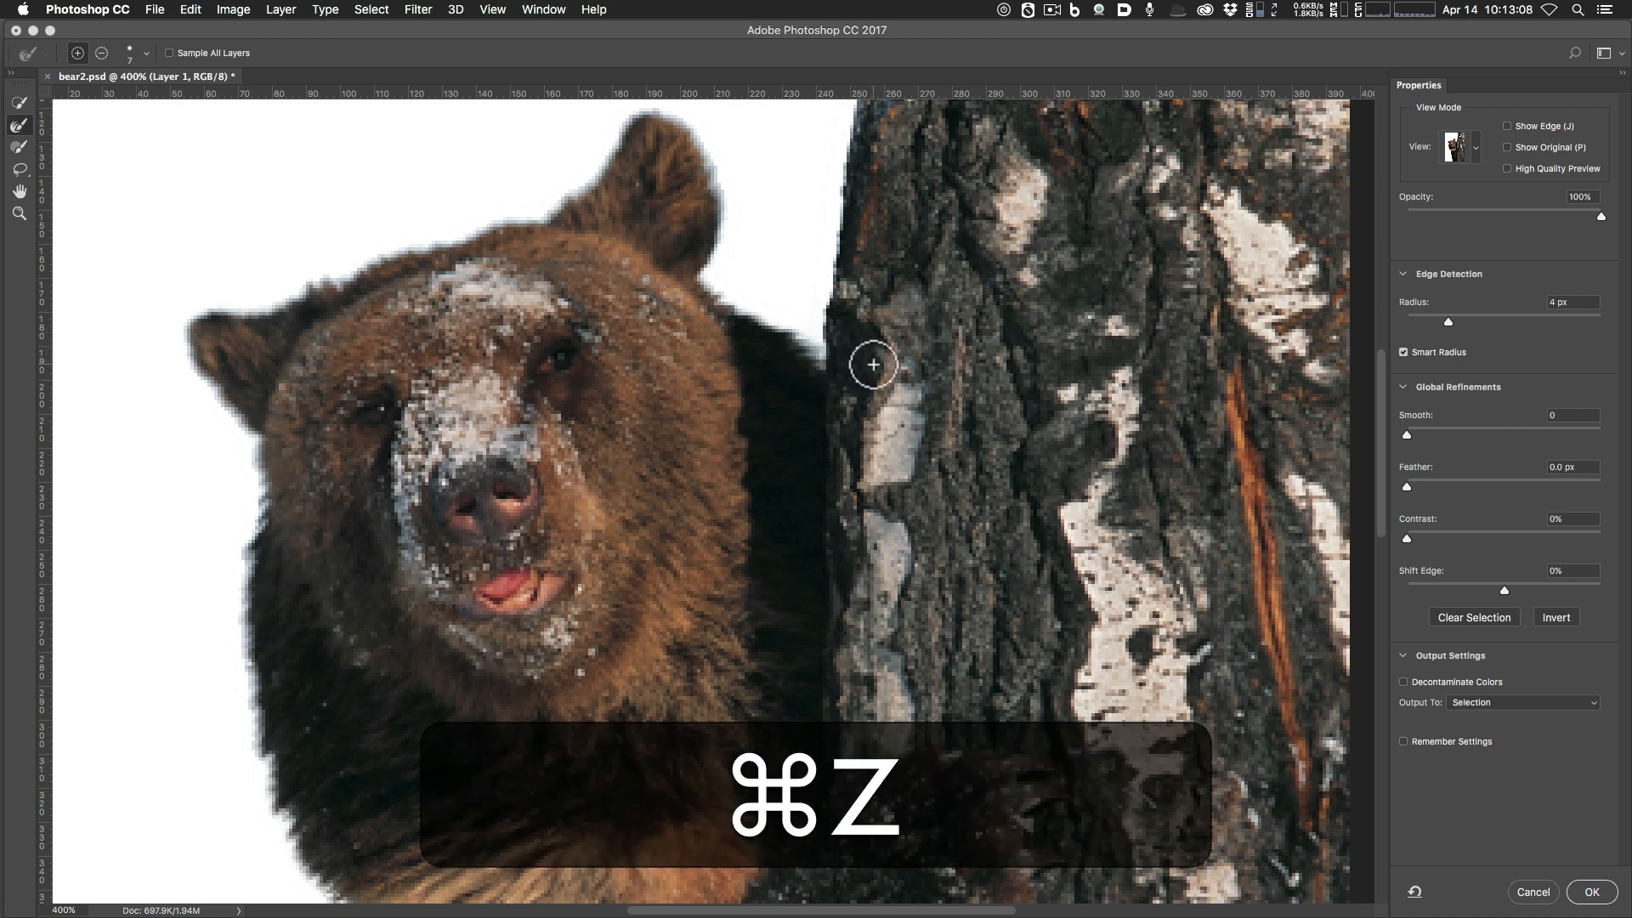
key(super+equal)
key(super+equal)
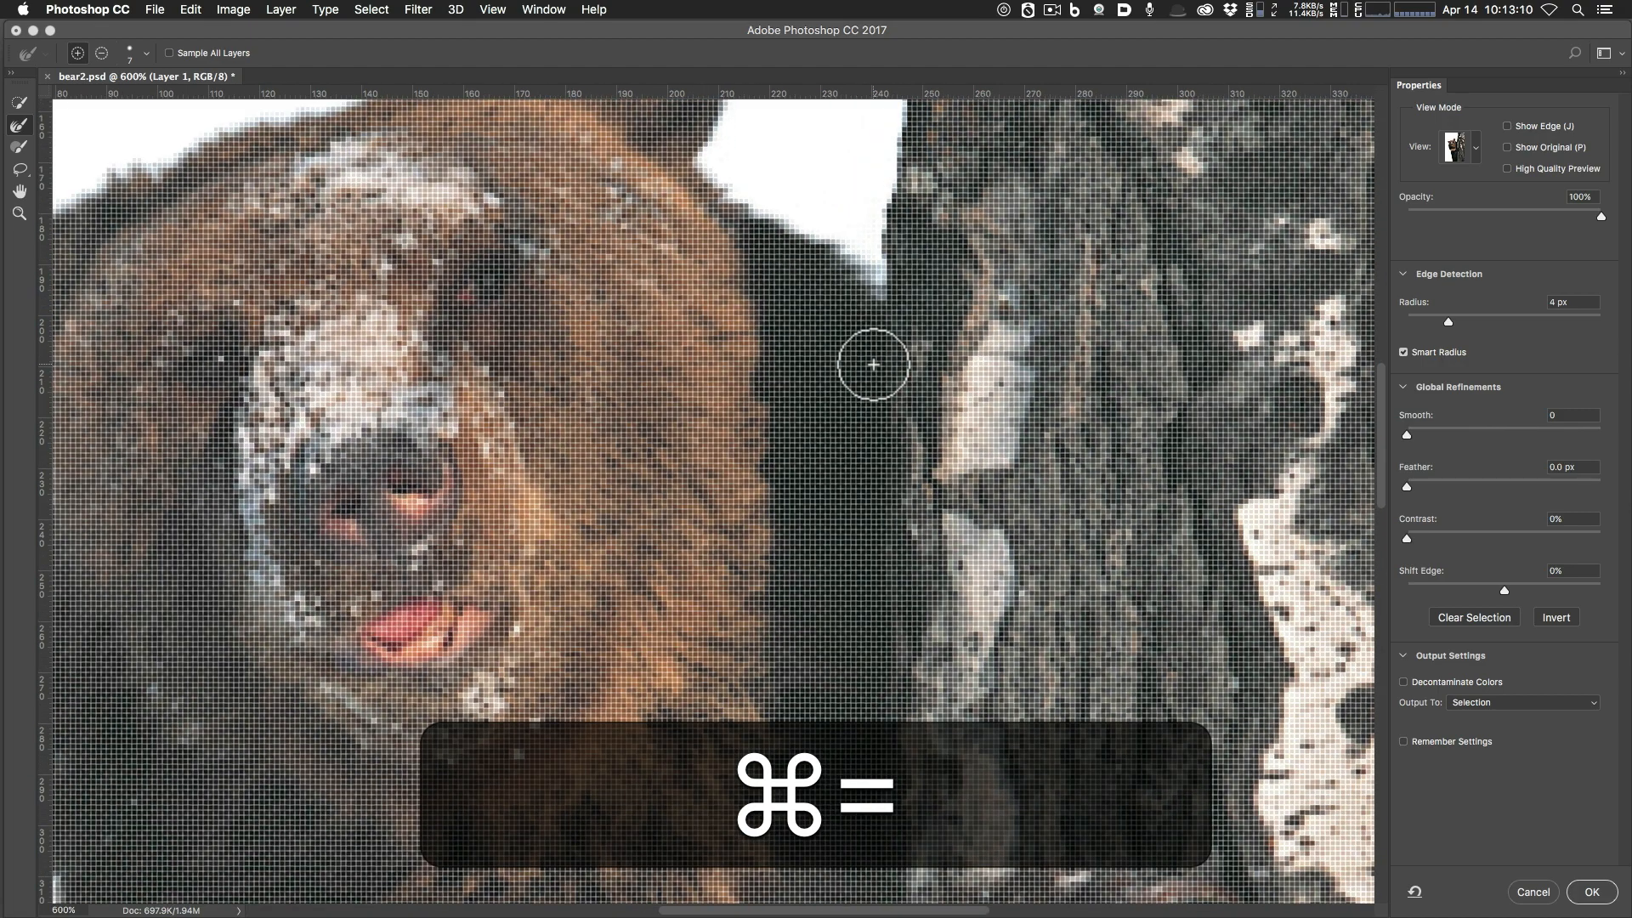
key(super+minus)
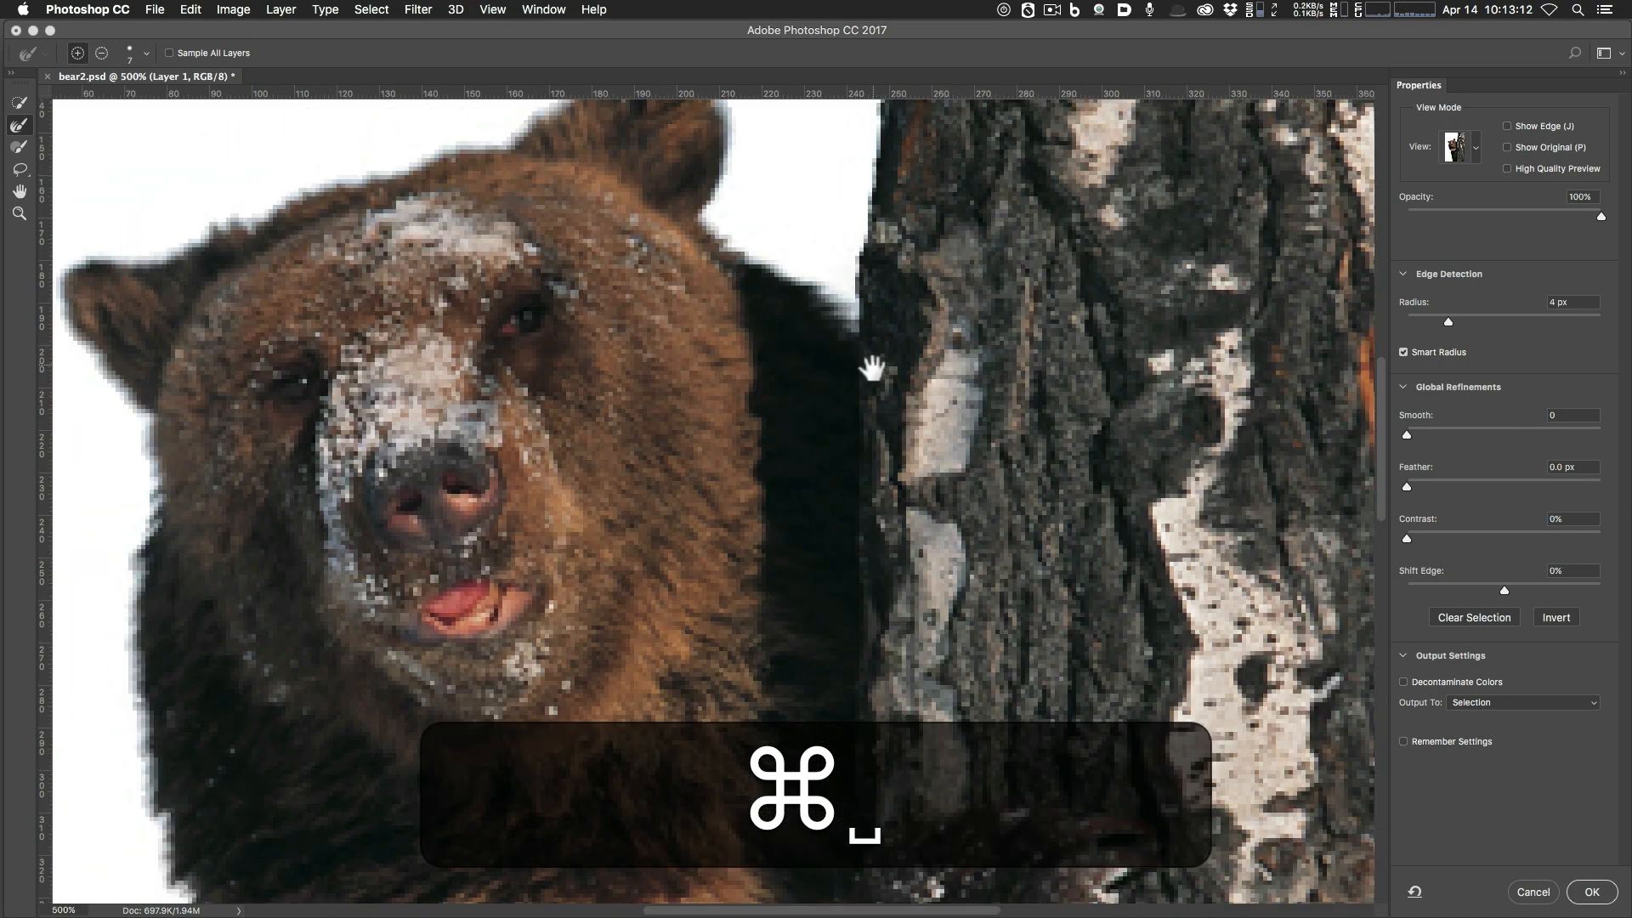
drag(874, 364, 825, 509)
click(829, 509)
key(super+z)
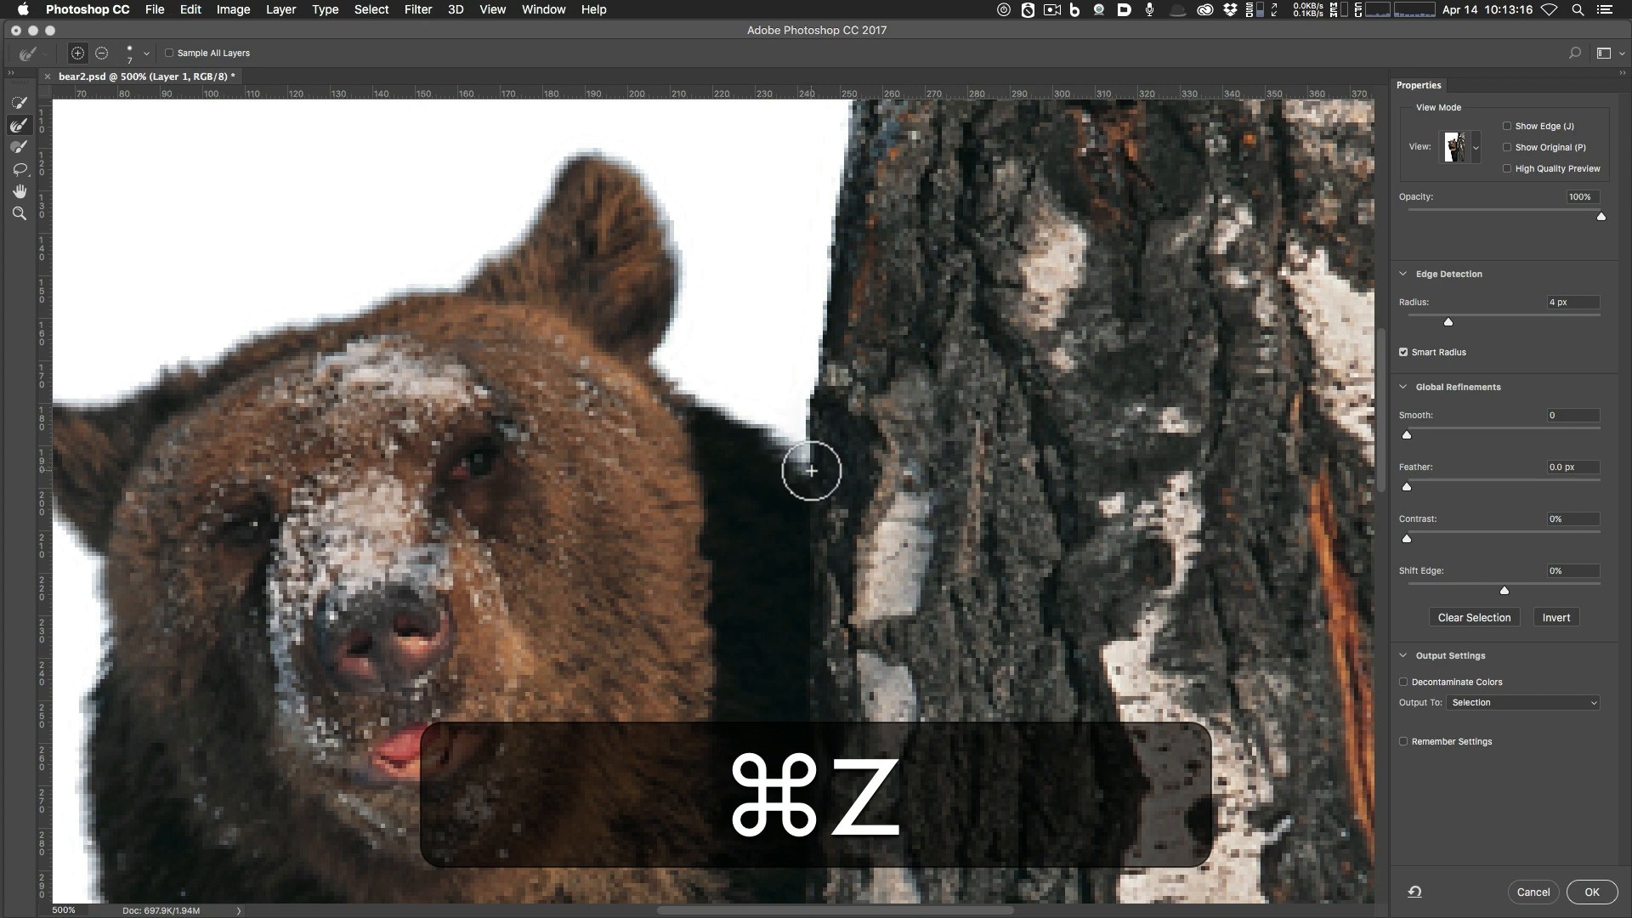
Try refining the trunk's left edge above the bear's ear, then undo the stroke.
click(19, 126)
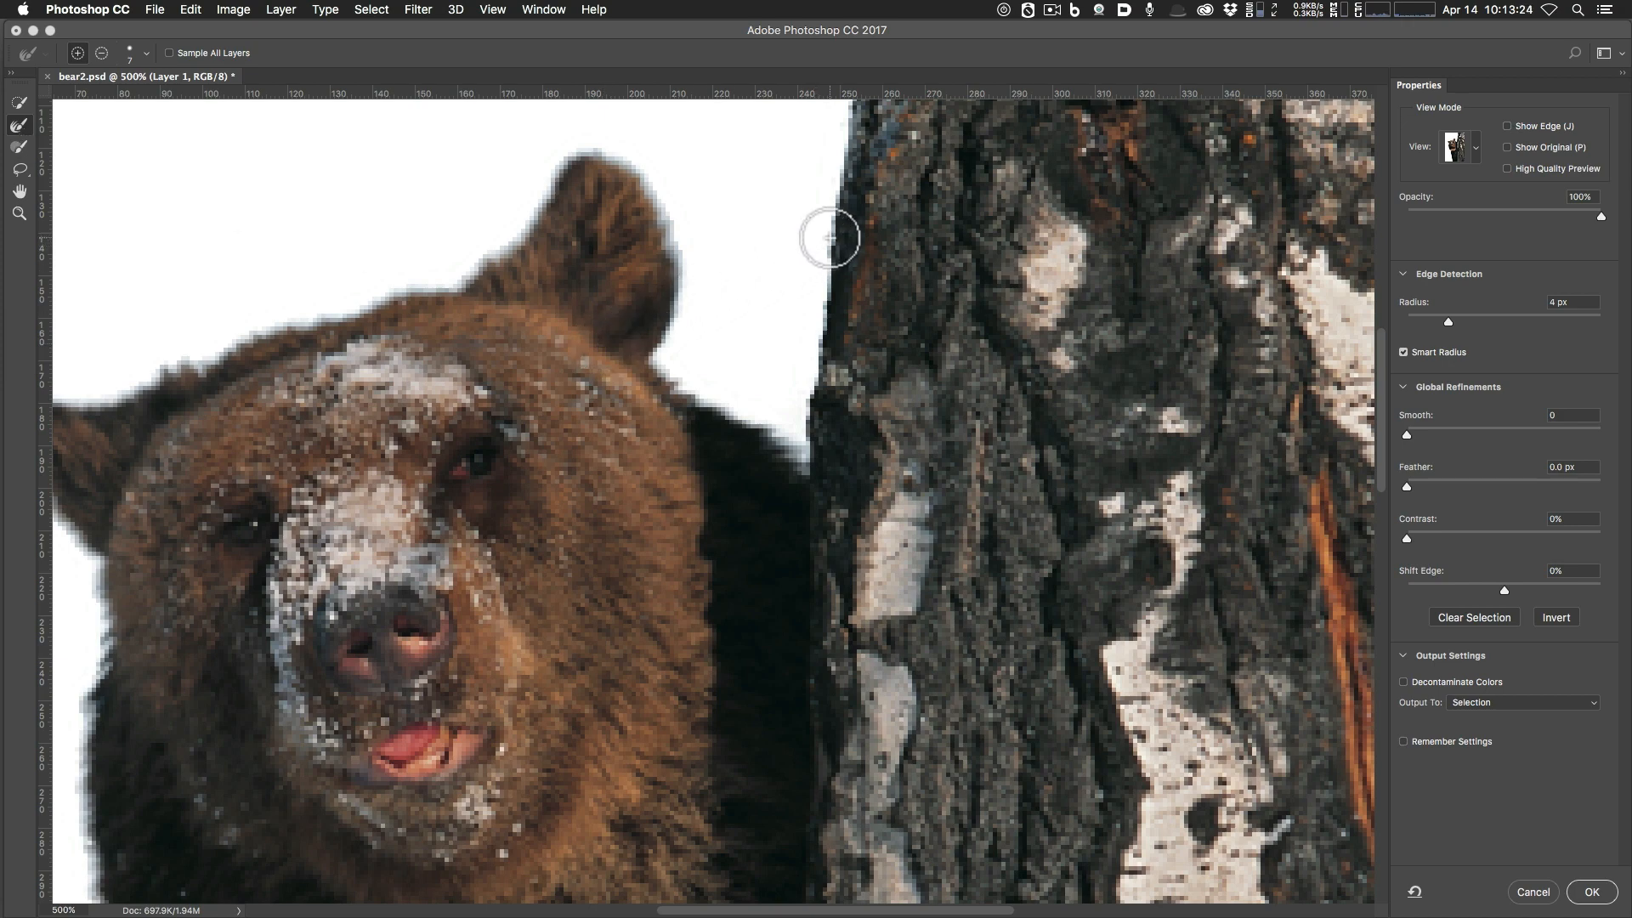
click(841, 206)
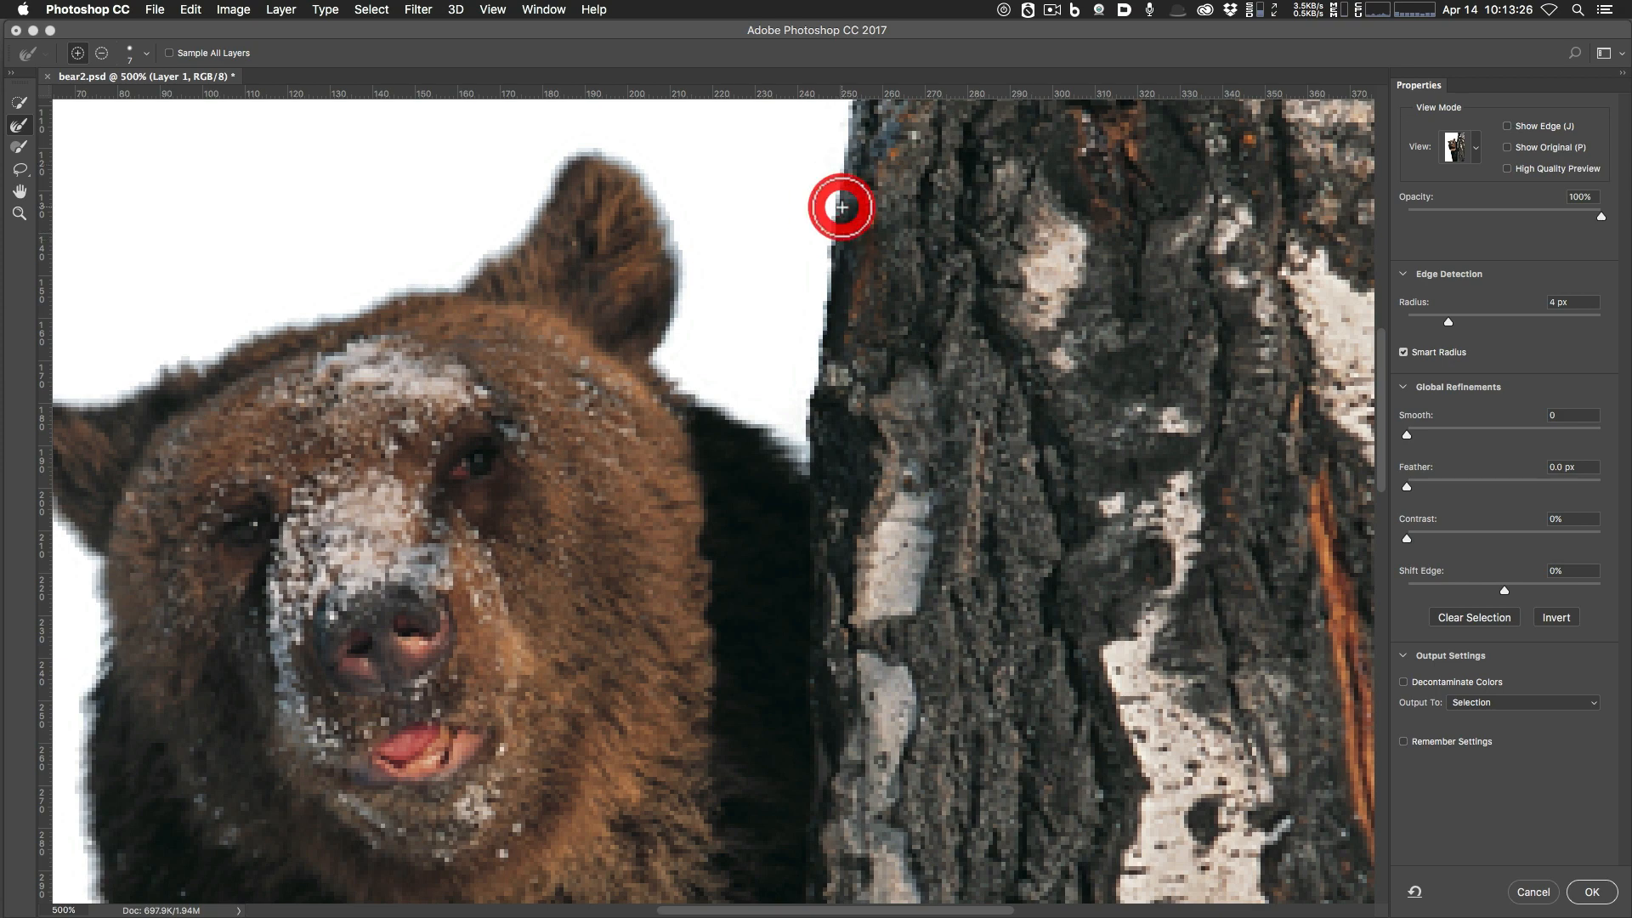
key(space)
drag(838, 348, 824, 455)
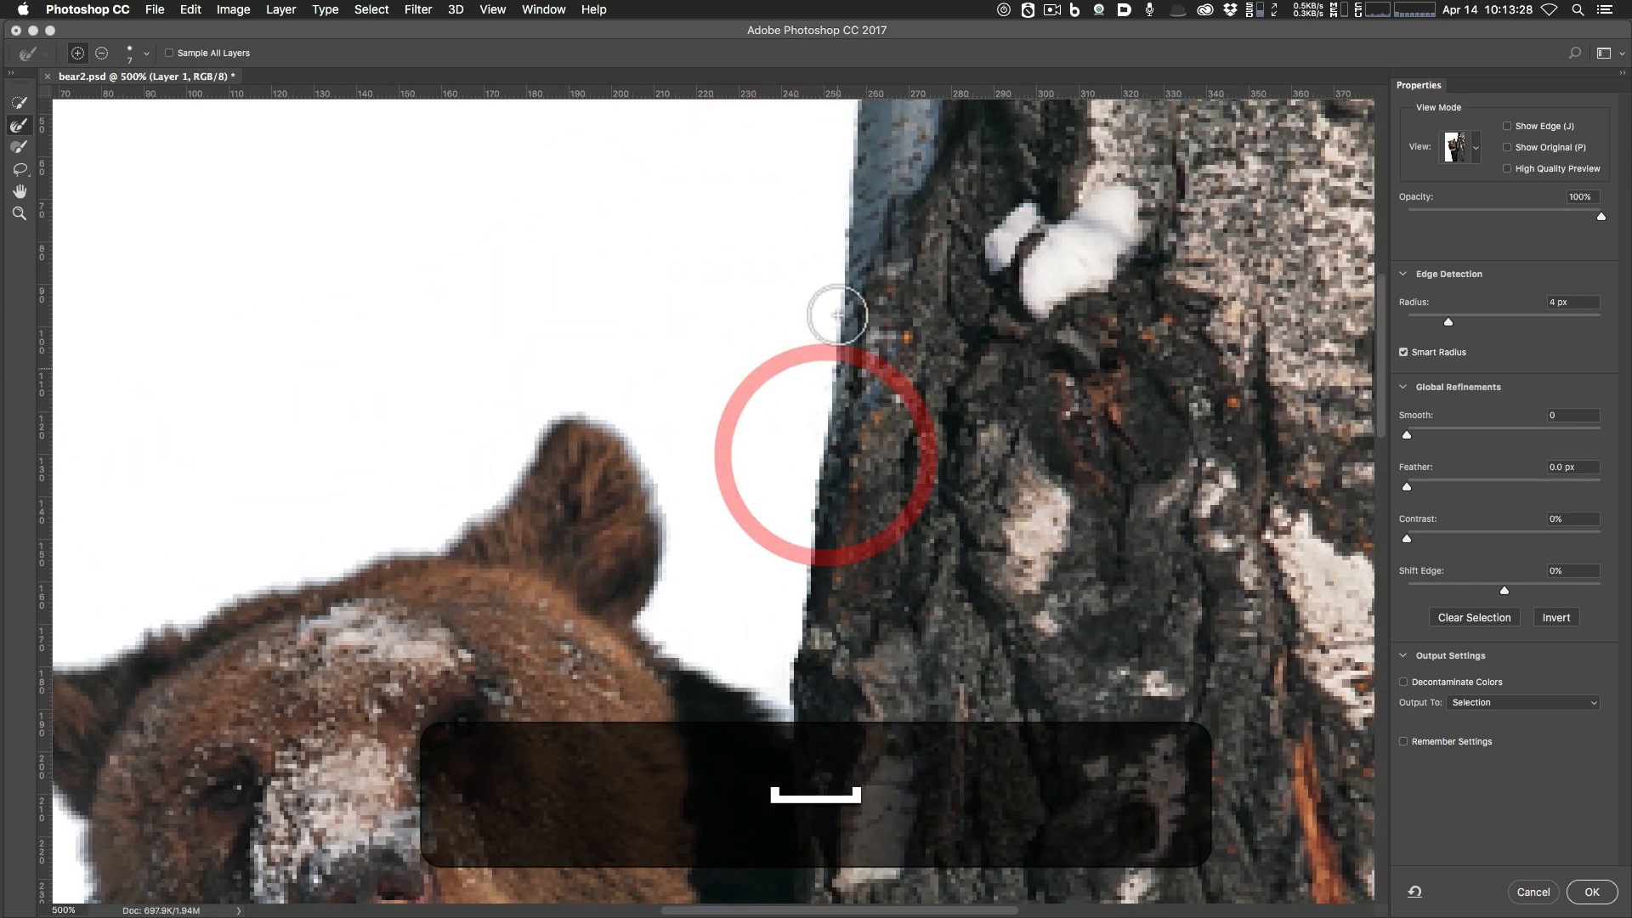
click(849, 359)
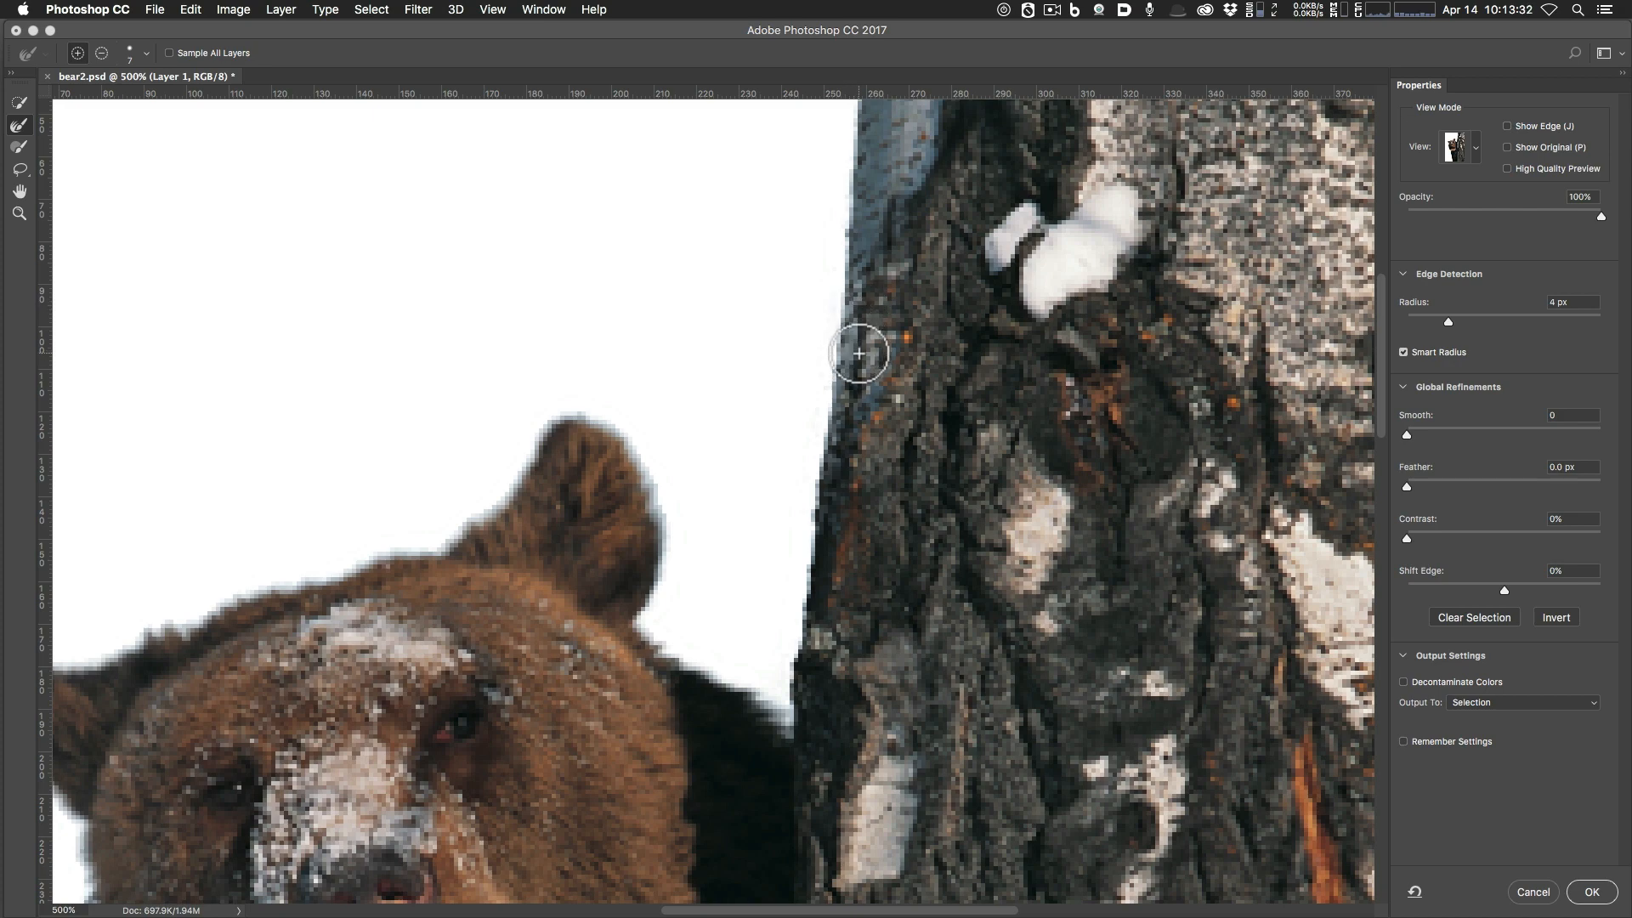
key(super+z)
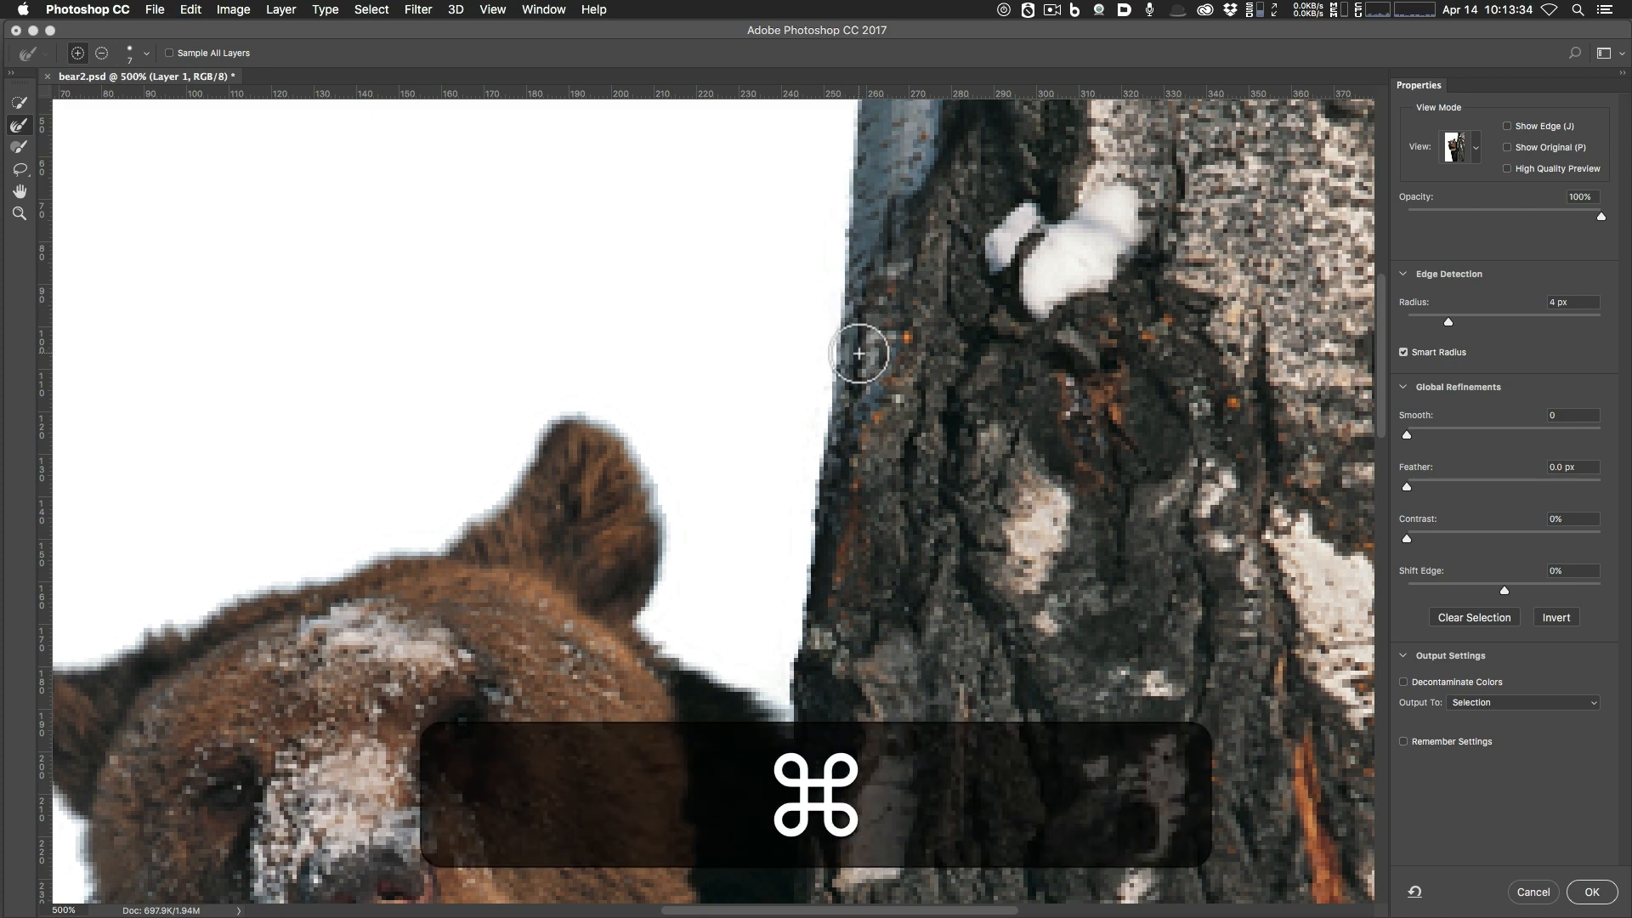
Fit the image in the window and cycle the view mode to On Layers.
key(super+0)
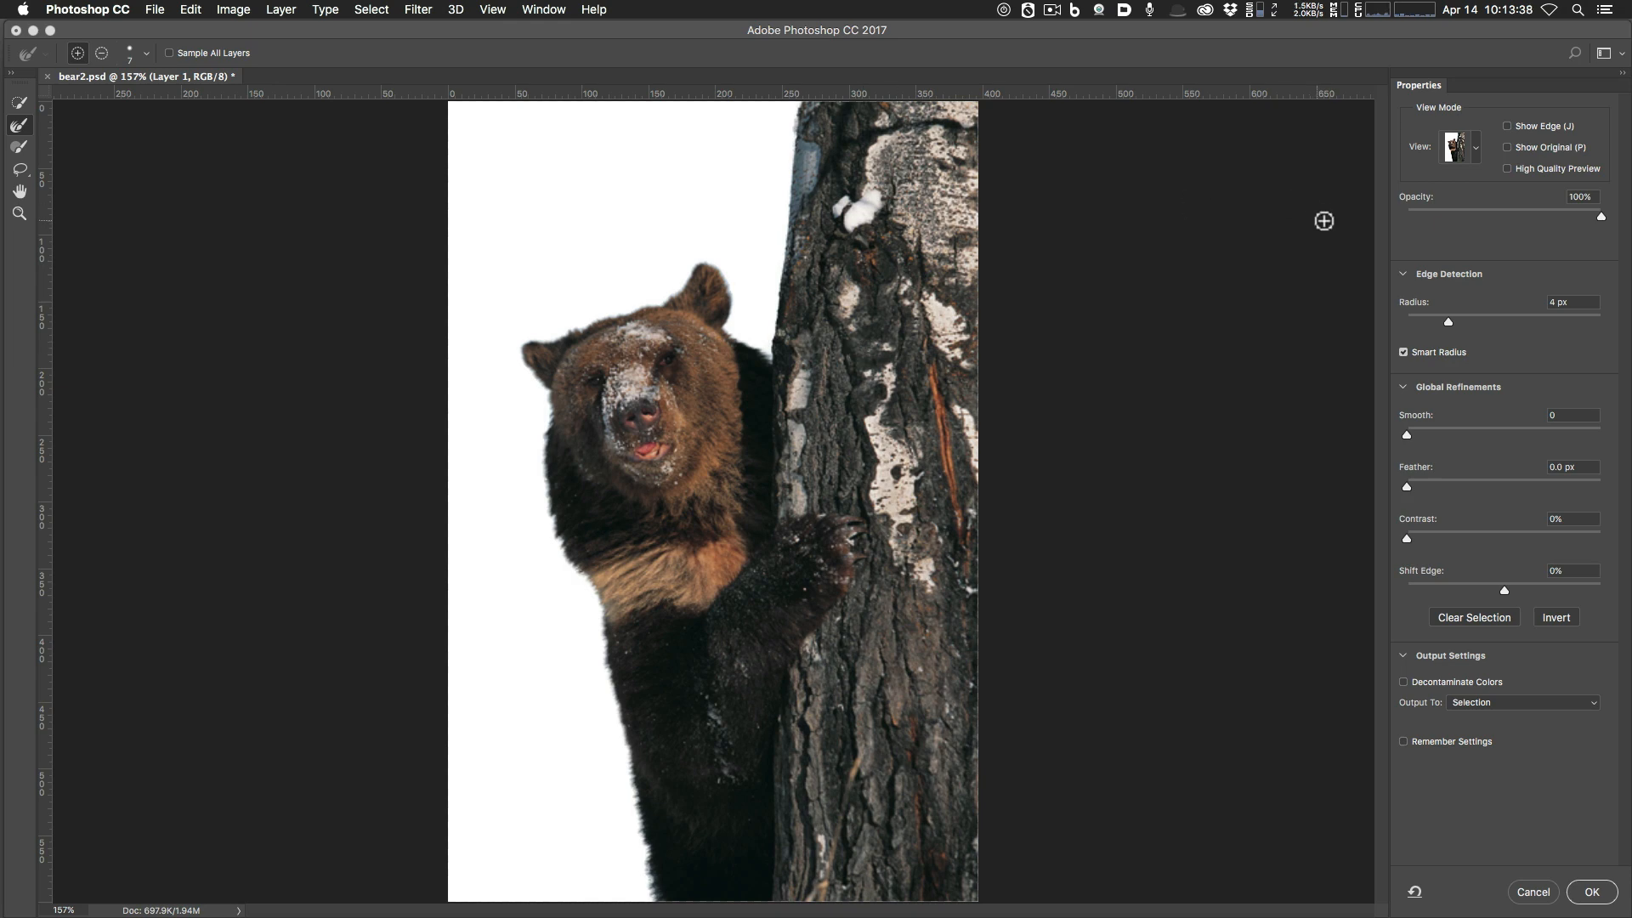
click(1476, 148)
click(1477, 148)
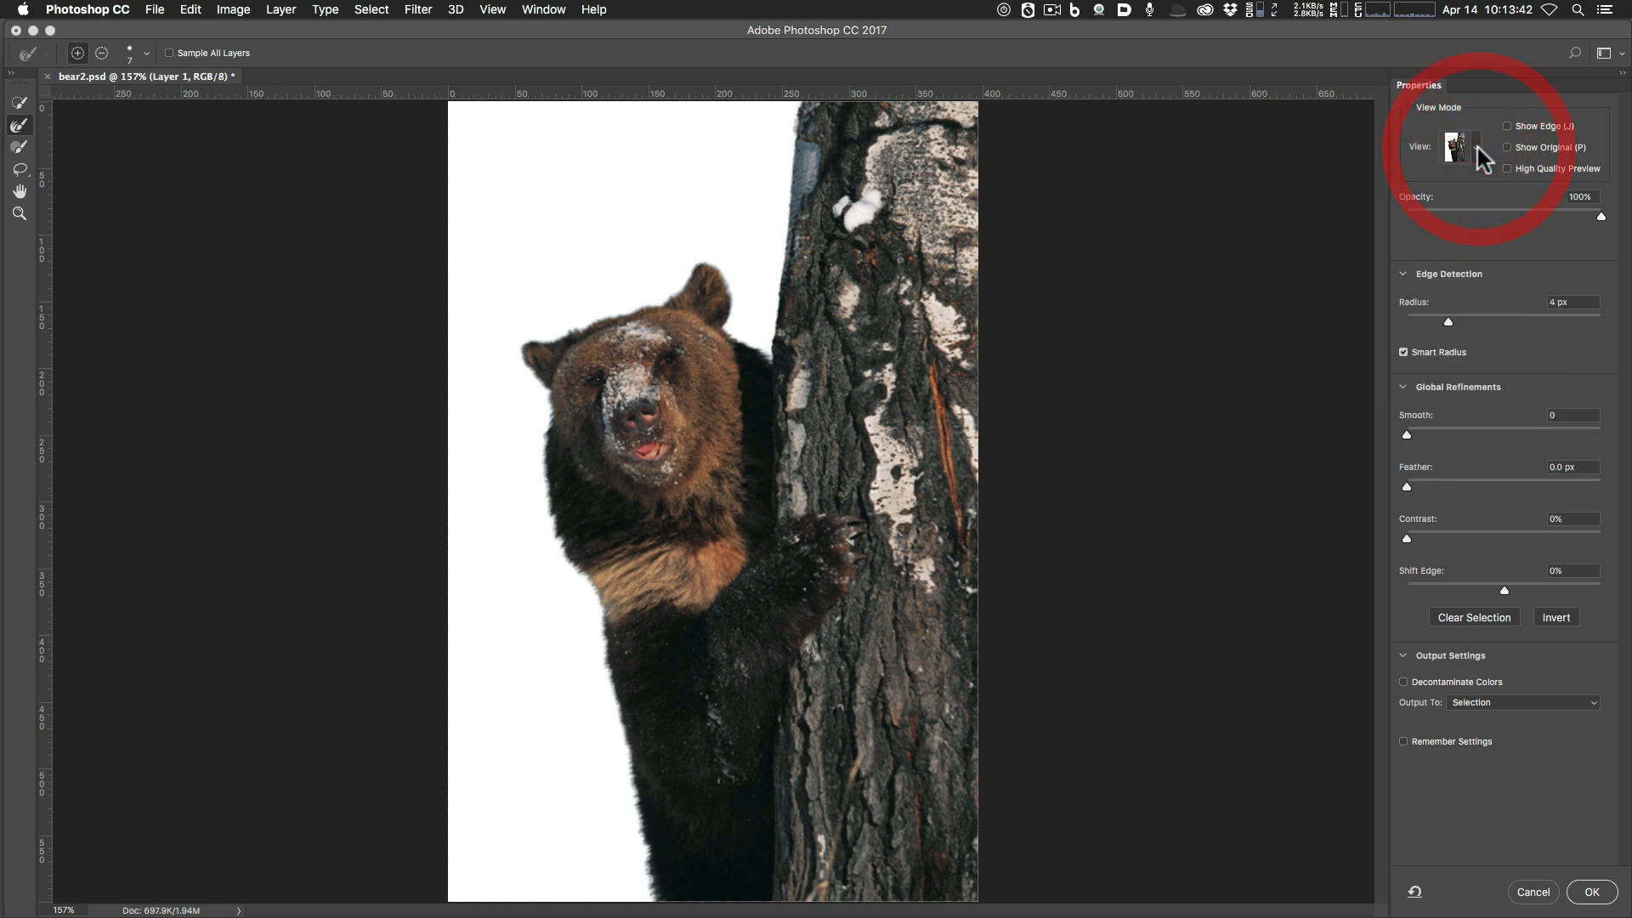
key(f)
key(f)
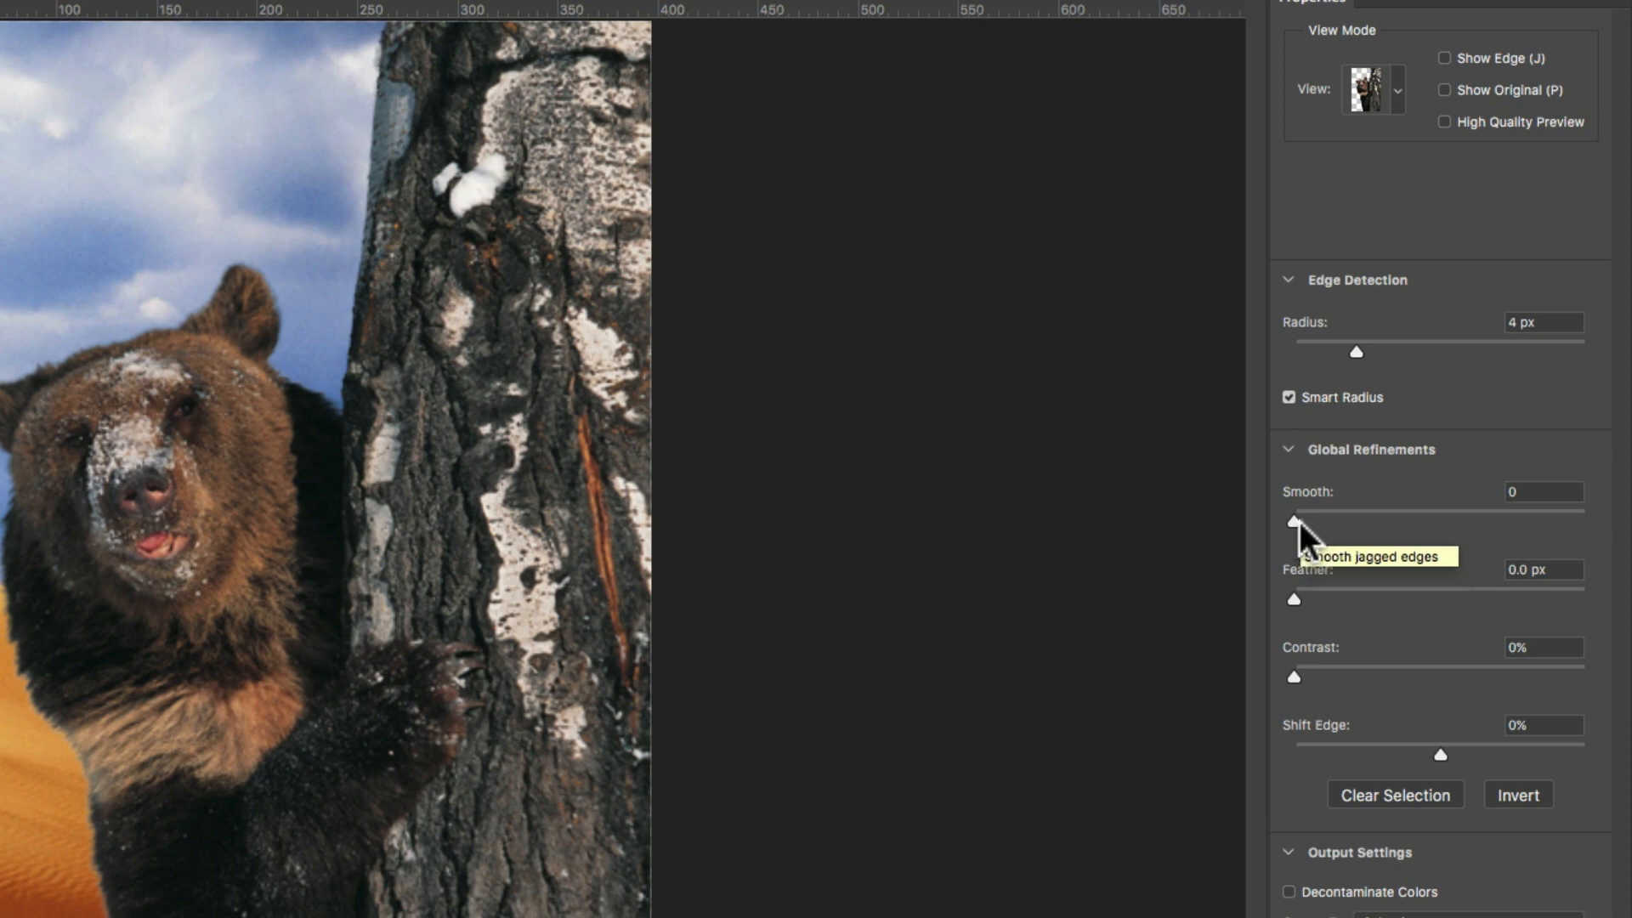
mouse_move(1295, 520)
mouse_down()
mouse_move(1410, 532)
mouse_move(1292, 522)
mouse_up()
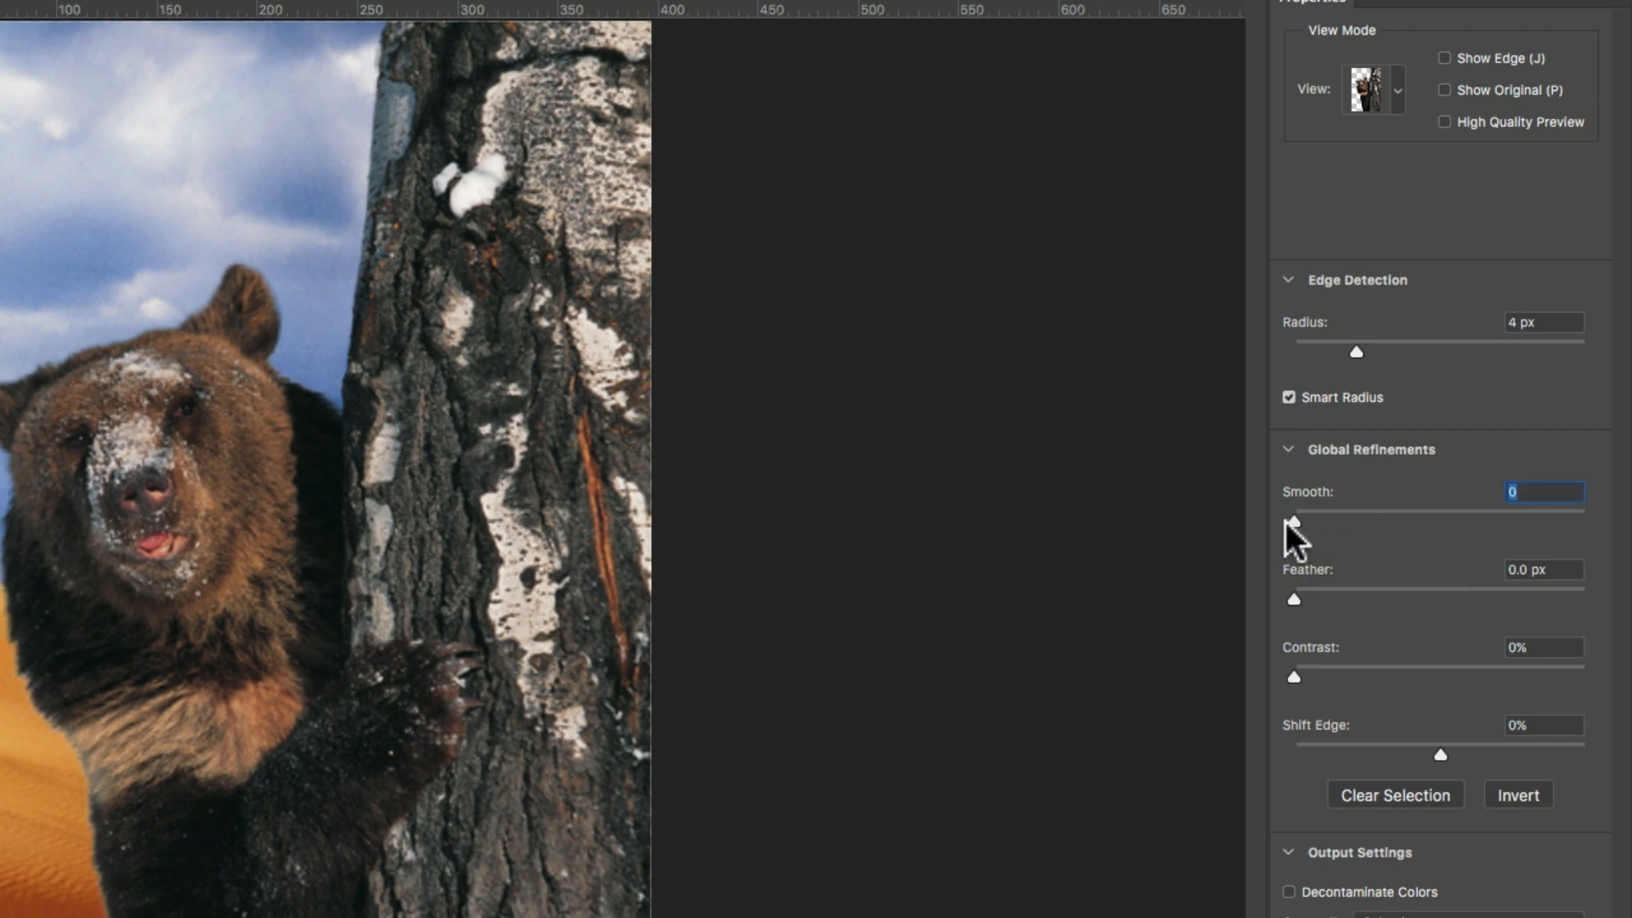
click(1285, 522)
key(super+plus)
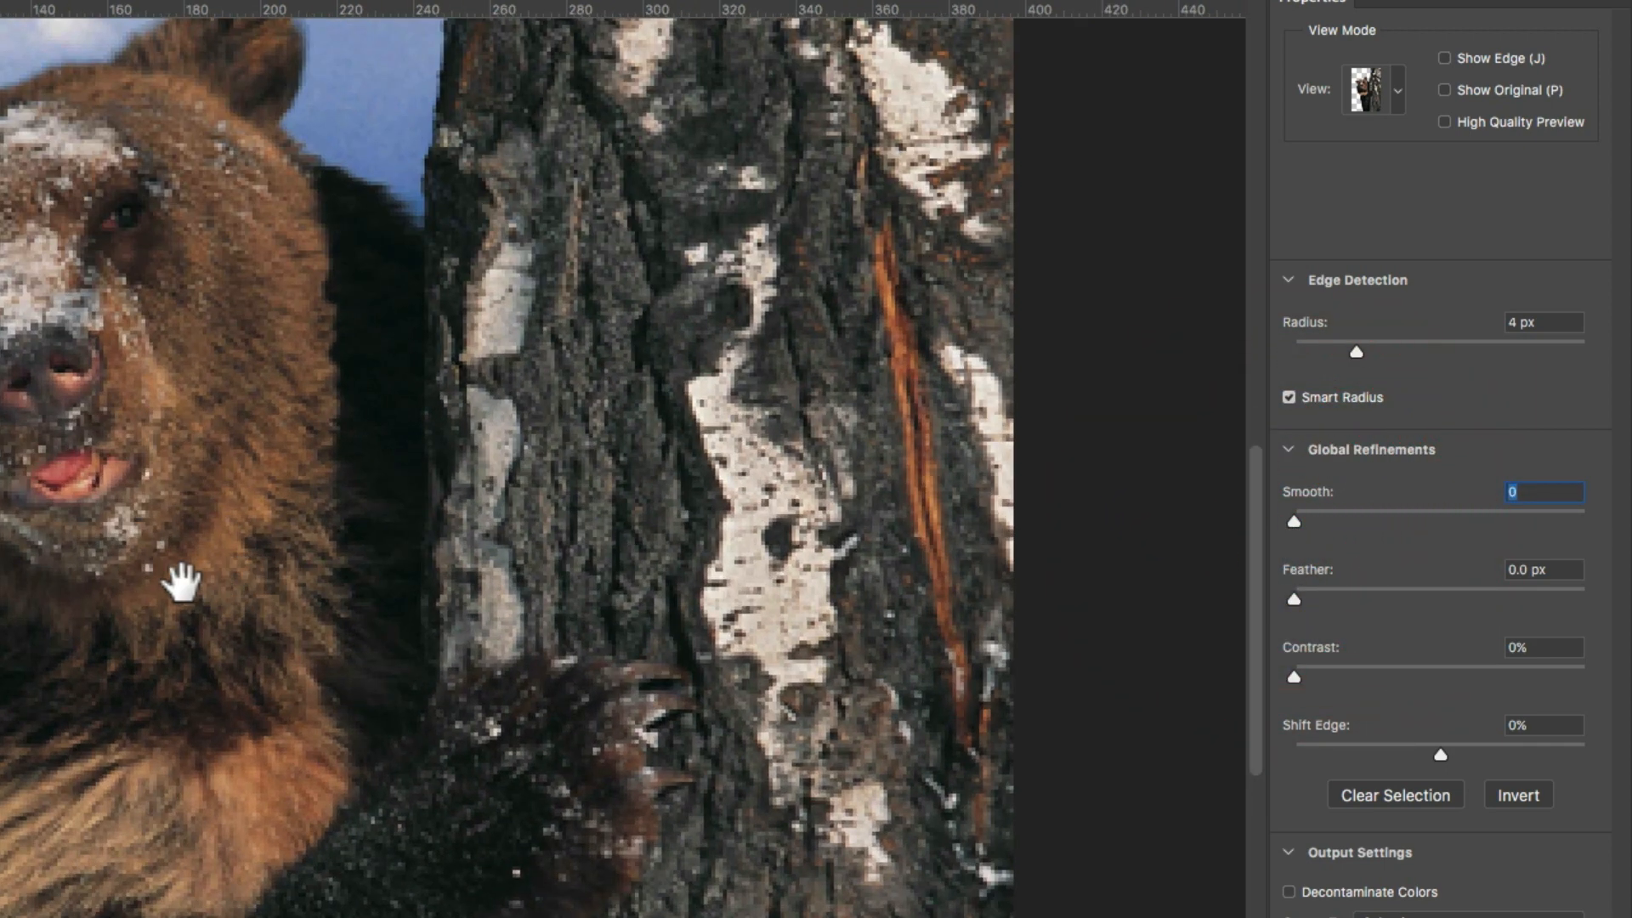
drag(181, 583, 310, 629)
drag(1293, 521, 1441, 520)
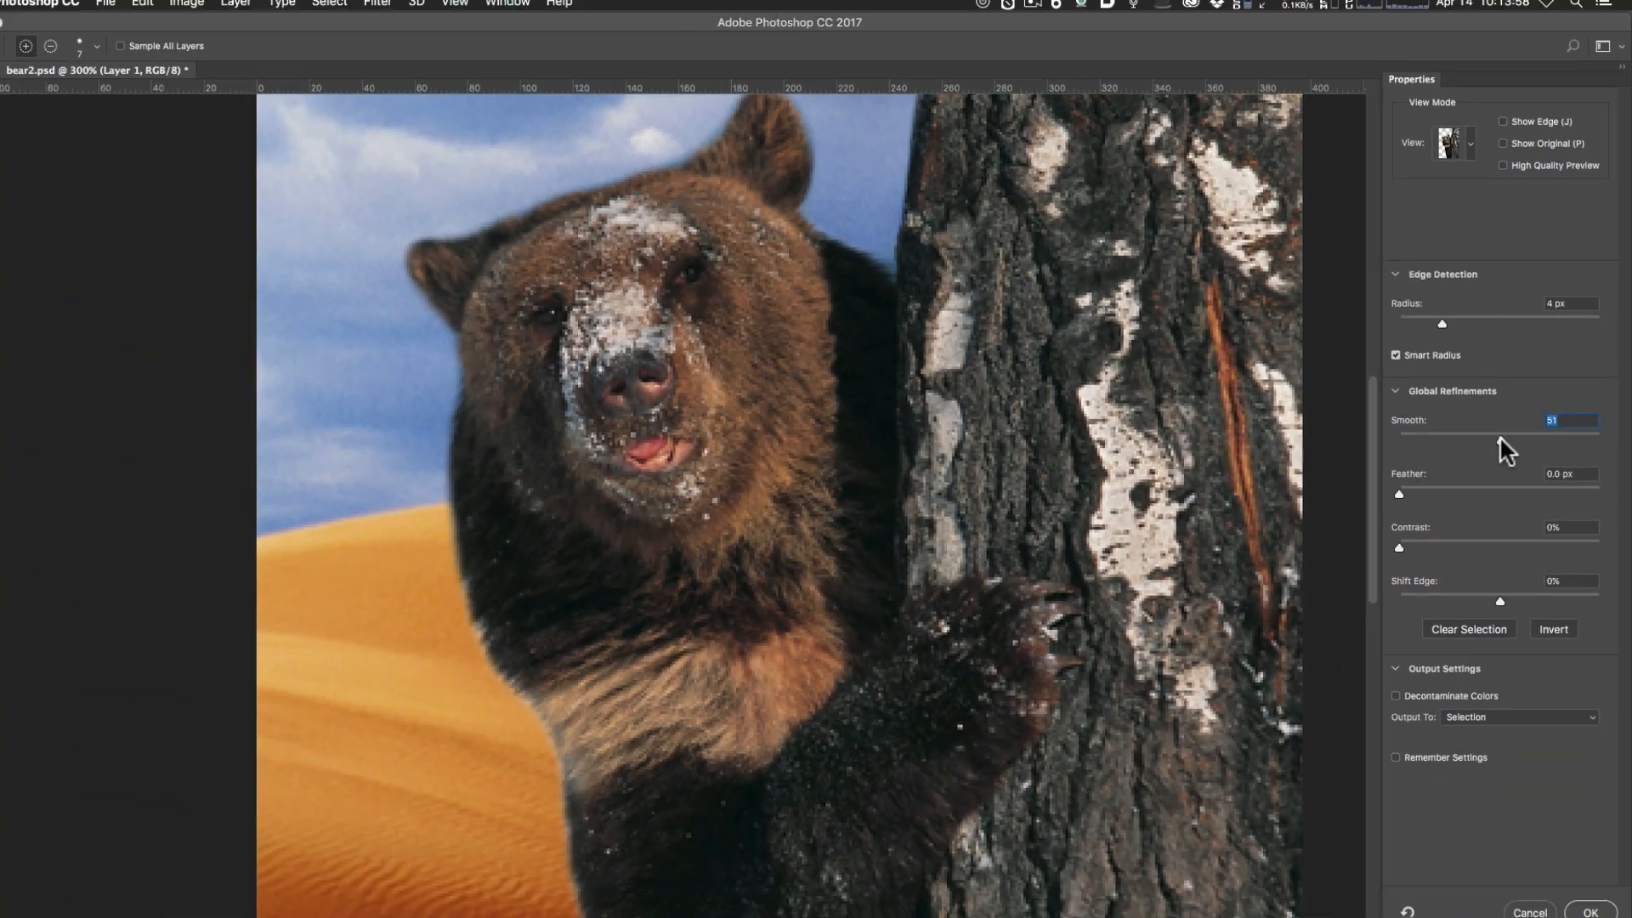
drag(1499, 436, 1359, 444)
click(1360, 442)
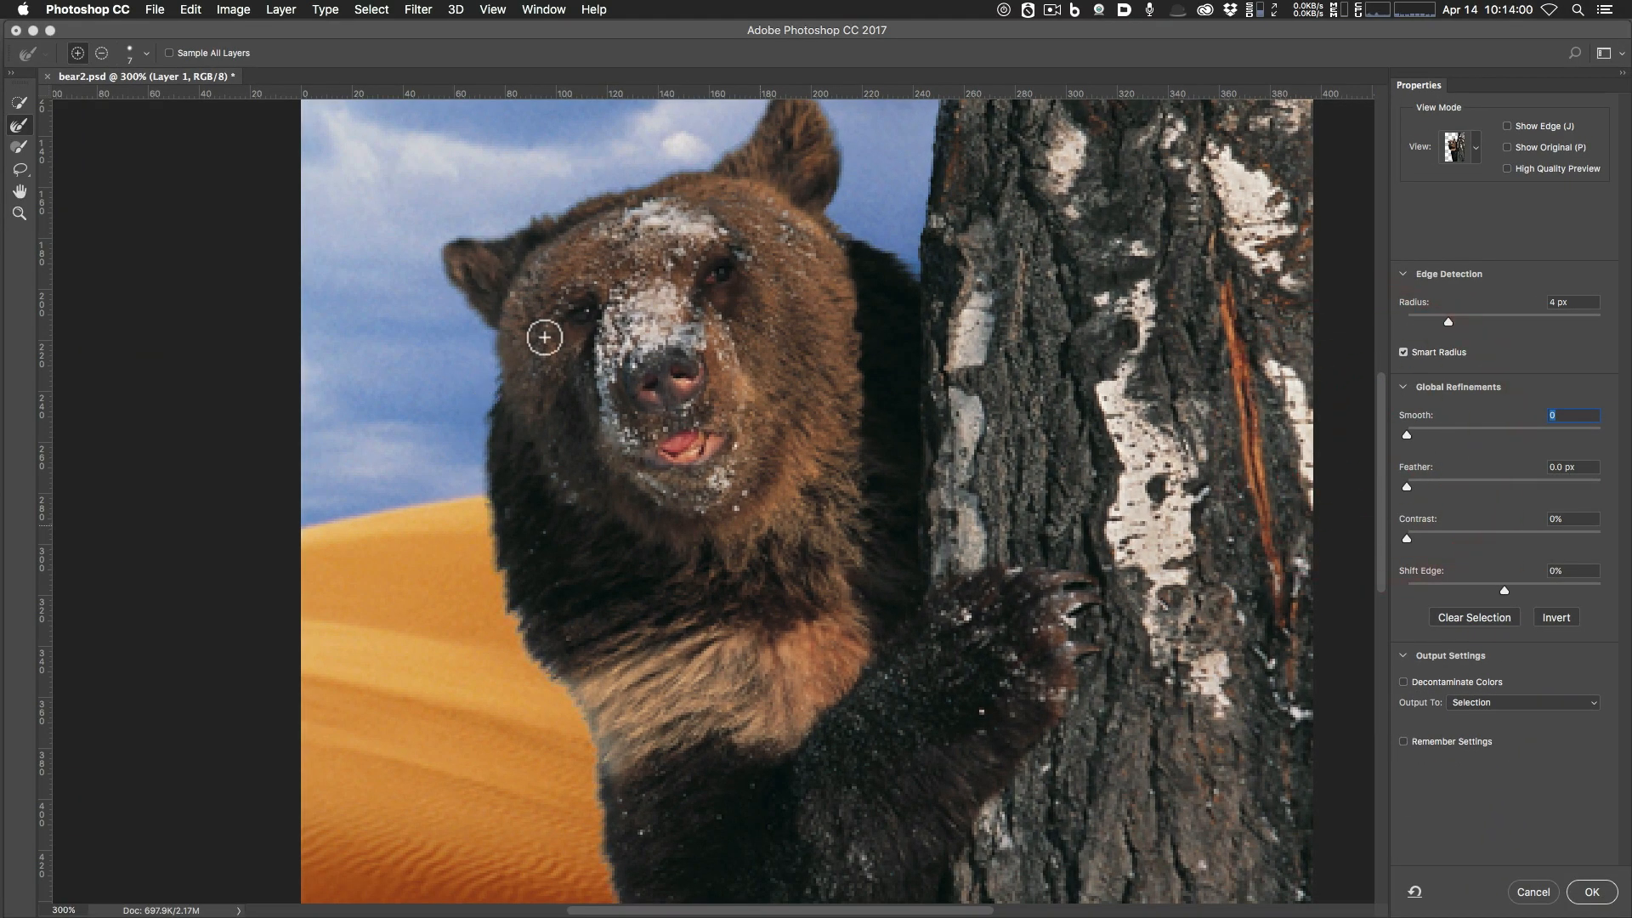
drag(1406, 437, 1355, 481)
mouse_move(1406, 537)
mouse_down()
mouse_move(1520, 536)
mouse_move(1389, 538)
mouse_up()
click(1398, 539)
drag(1406, 538, 1462, 538)
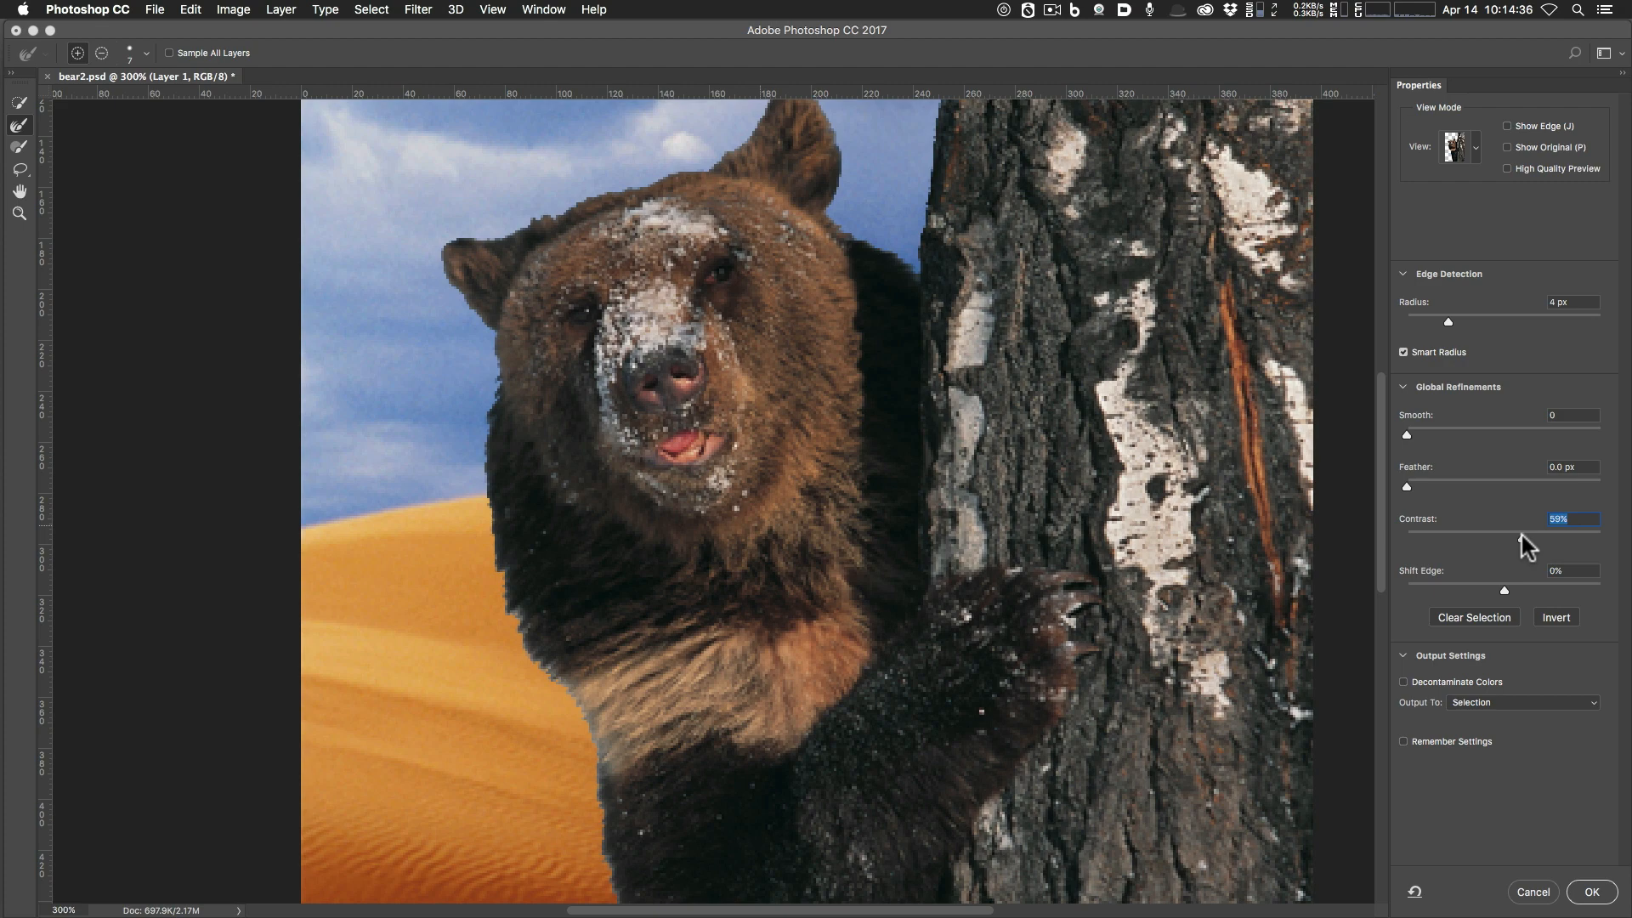
drag(1521, 535, 1384, 543)
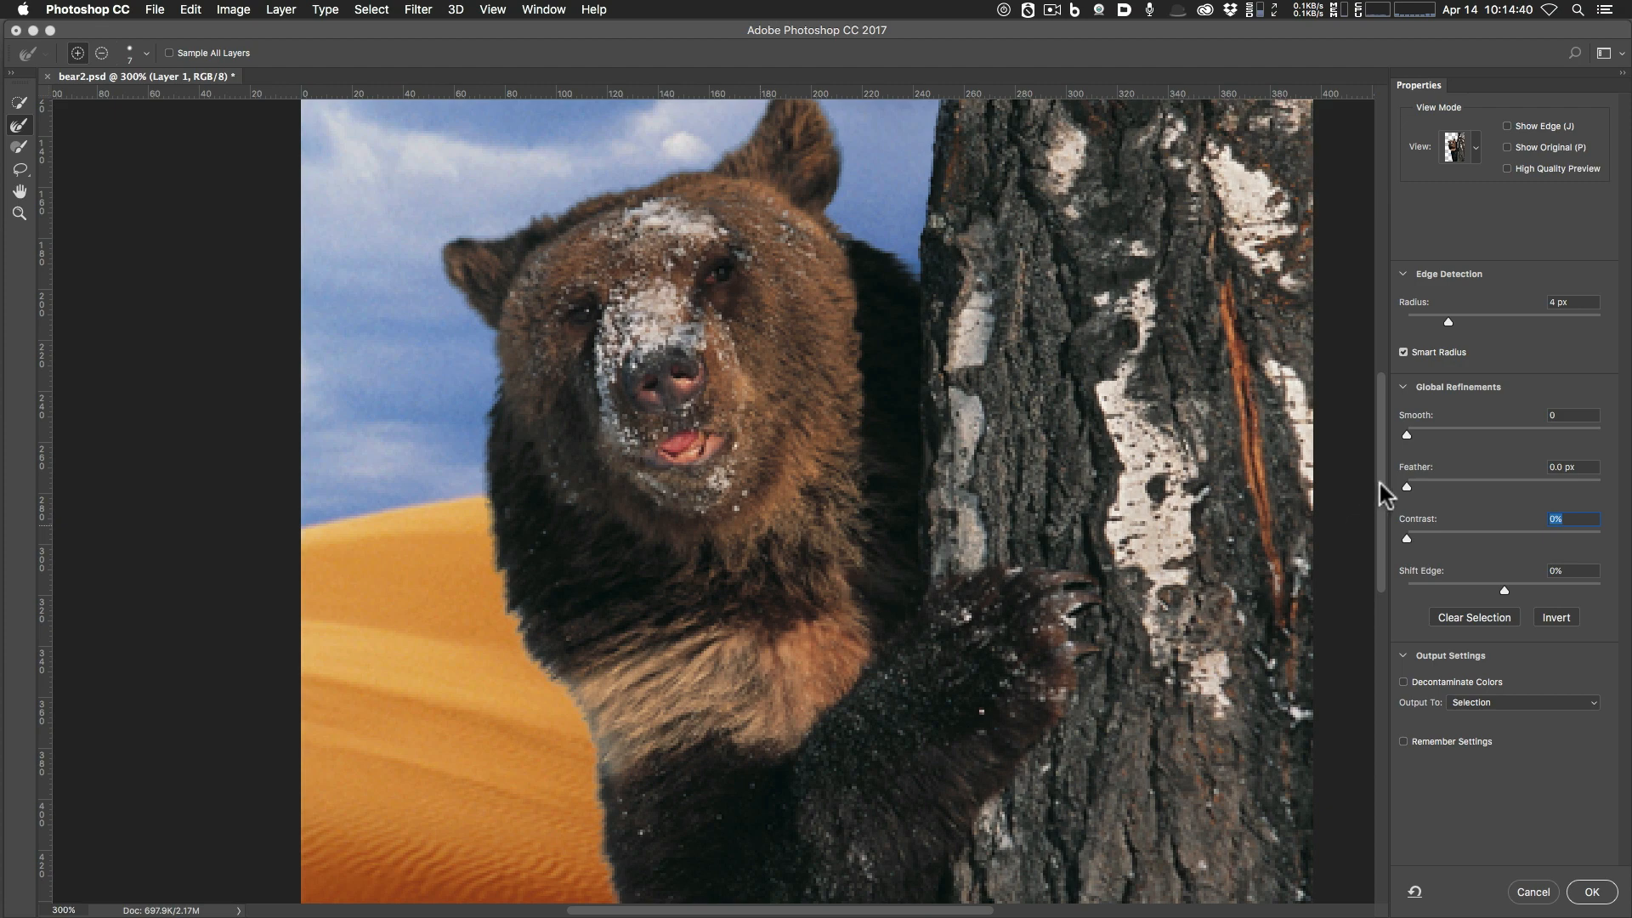
drag(1380, 483, 1377, 464)
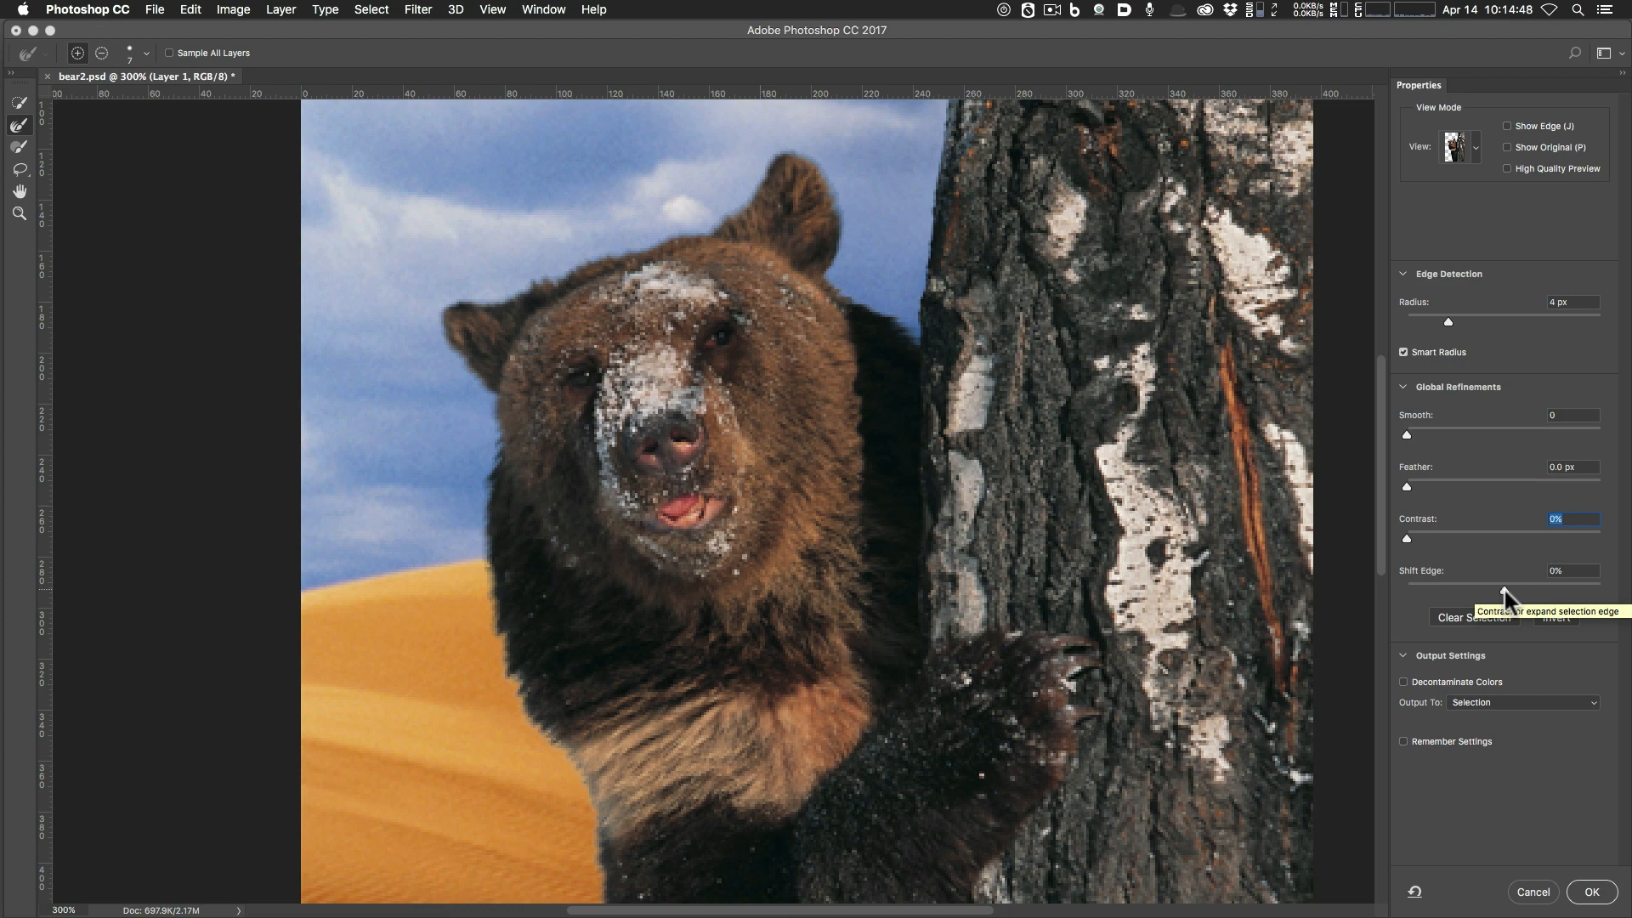
mouse_move(1502, 588)
mouse_down()
mouse_move(1414, 593)
mouse_move(1612, 598)
mouse_move(1353, 585)
mouse_move(1539, 584)
mouse_move(1488, 585)
mouse_up()
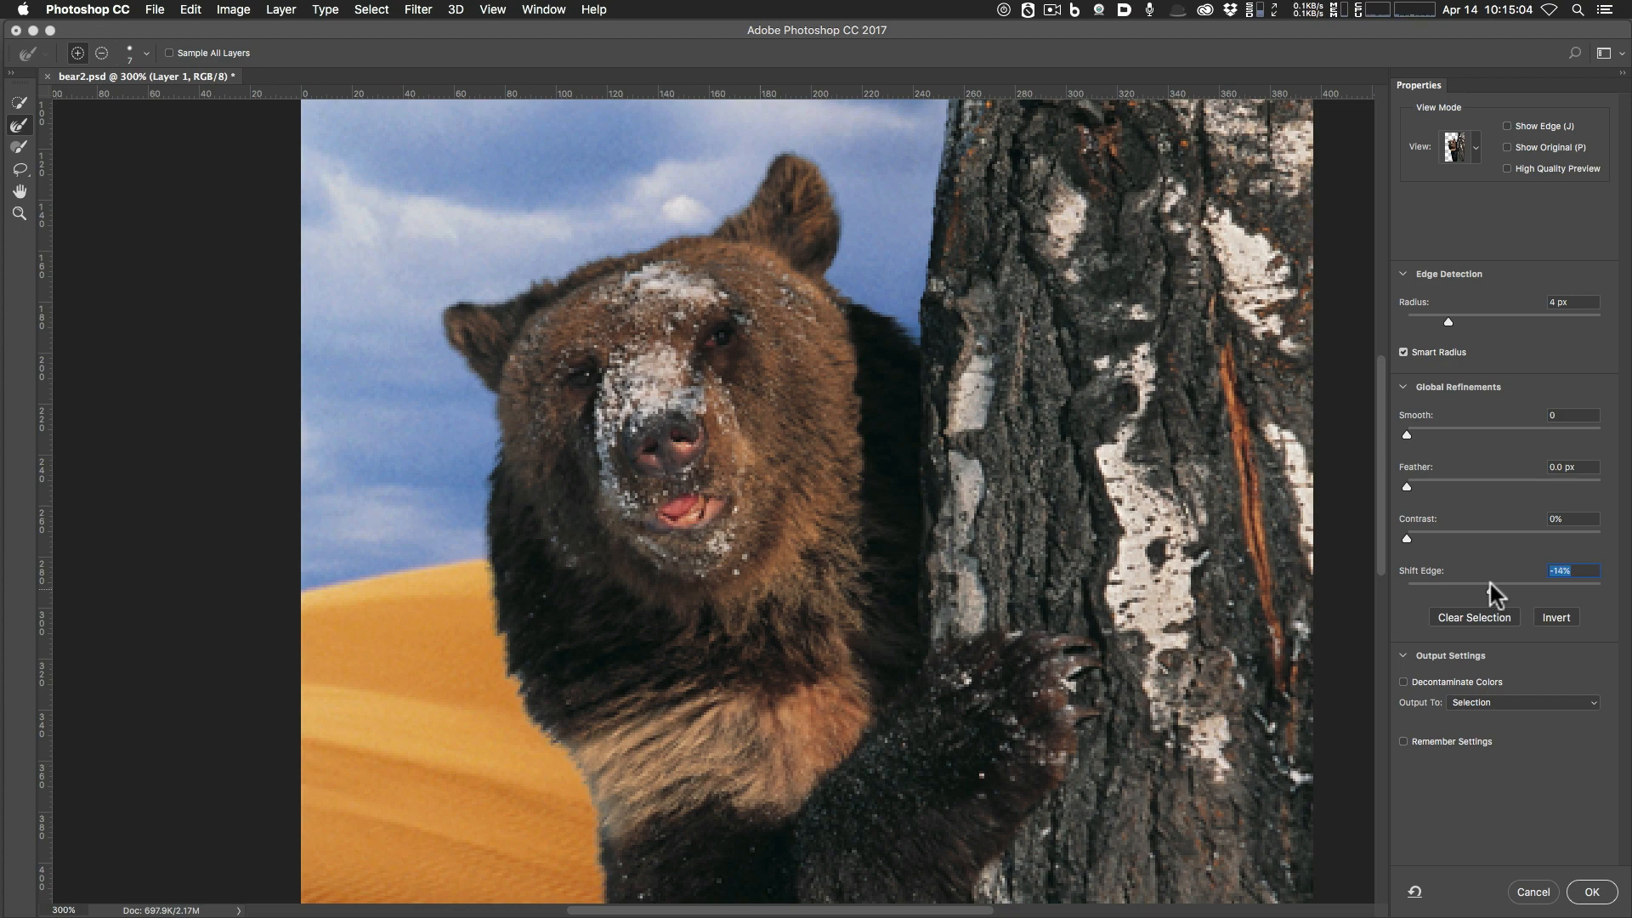
mouse_move(1489, 584)
mouse_down()
mouse_move(1542, 584)
mouse_move(1446, 584)
mouse_move(1572, 582)
mouse_move(1445, 581)
mouse_move(1502, 589)
mouse_up()
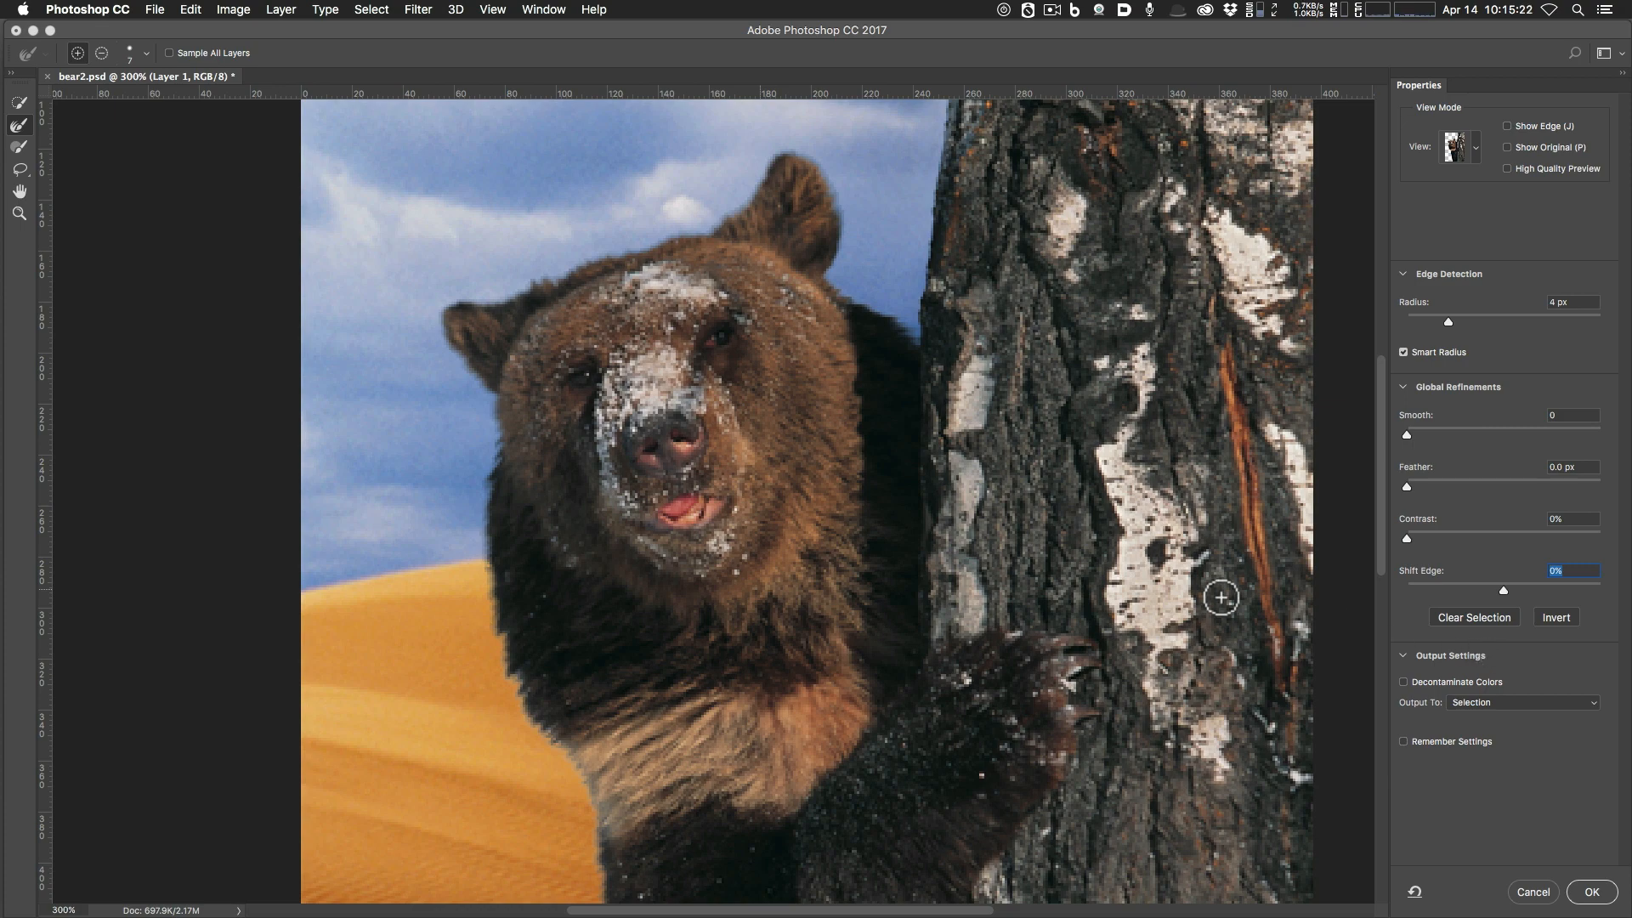
Fit the image in the window and switch the preview view mode to On Black.
key(super+minus)
key(super+minus)
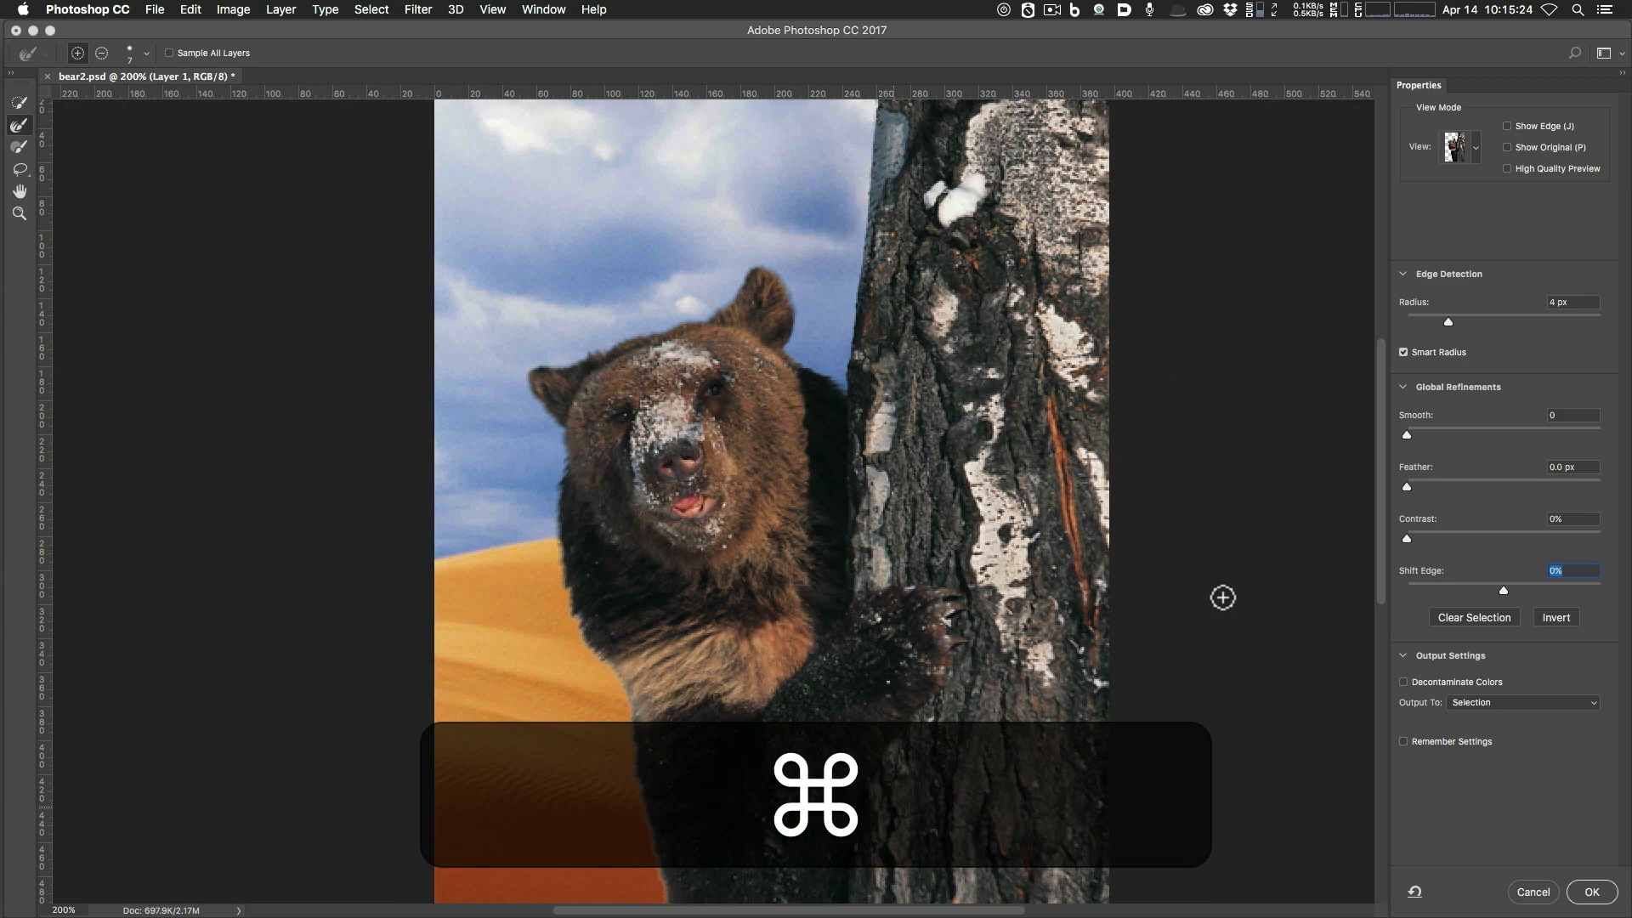
key(super+minus)
key(super+0)
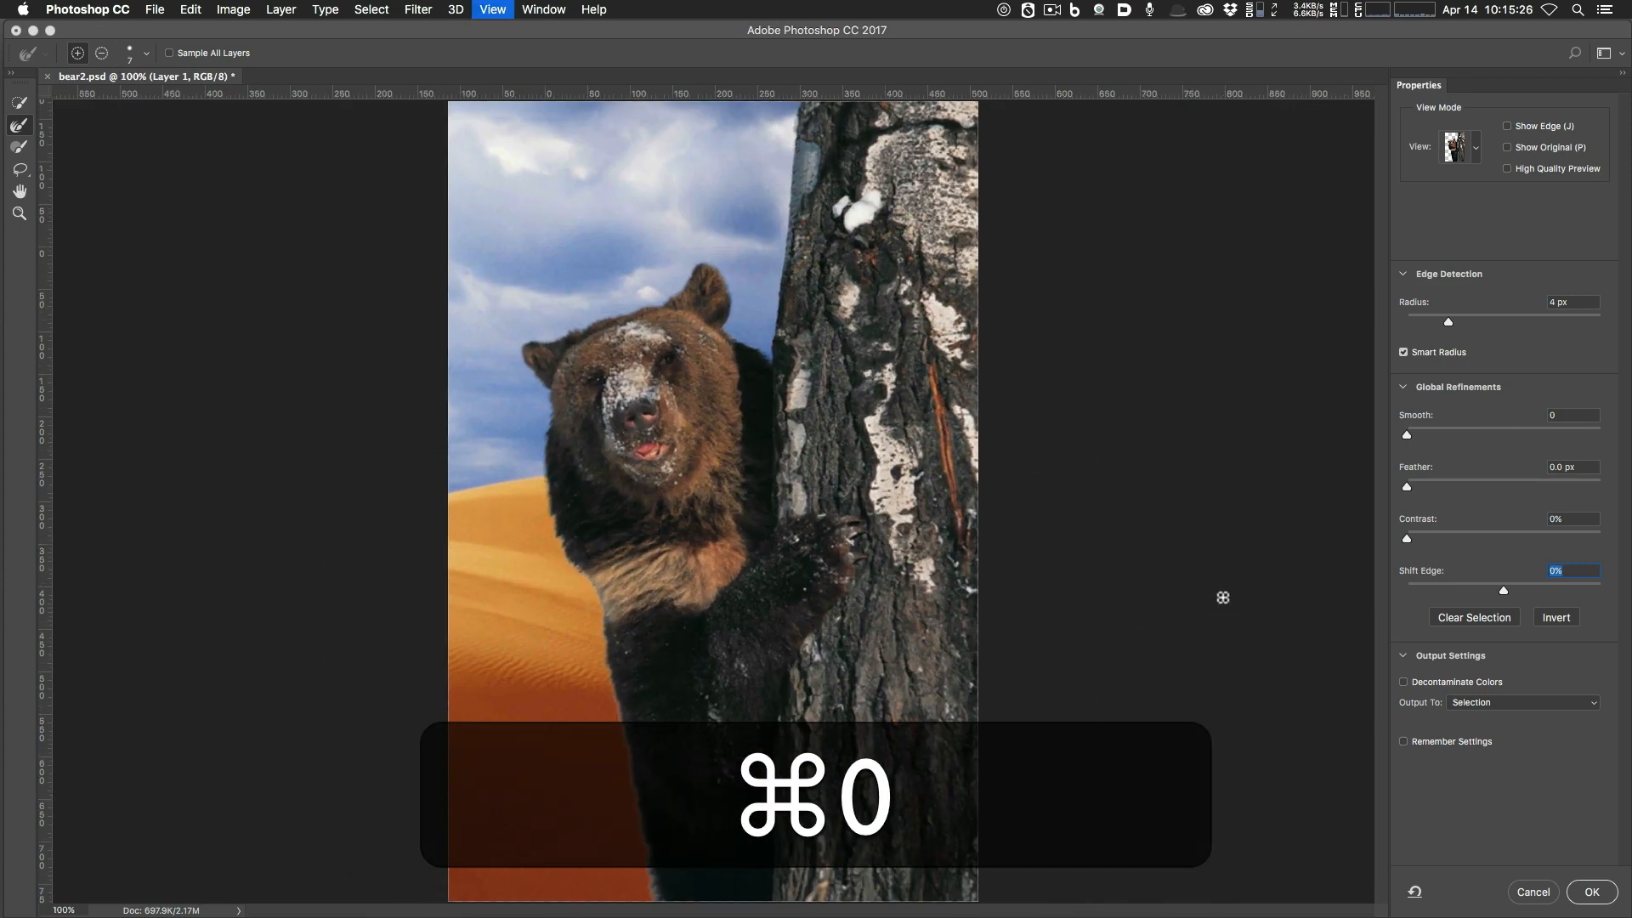
click(1477, 144)
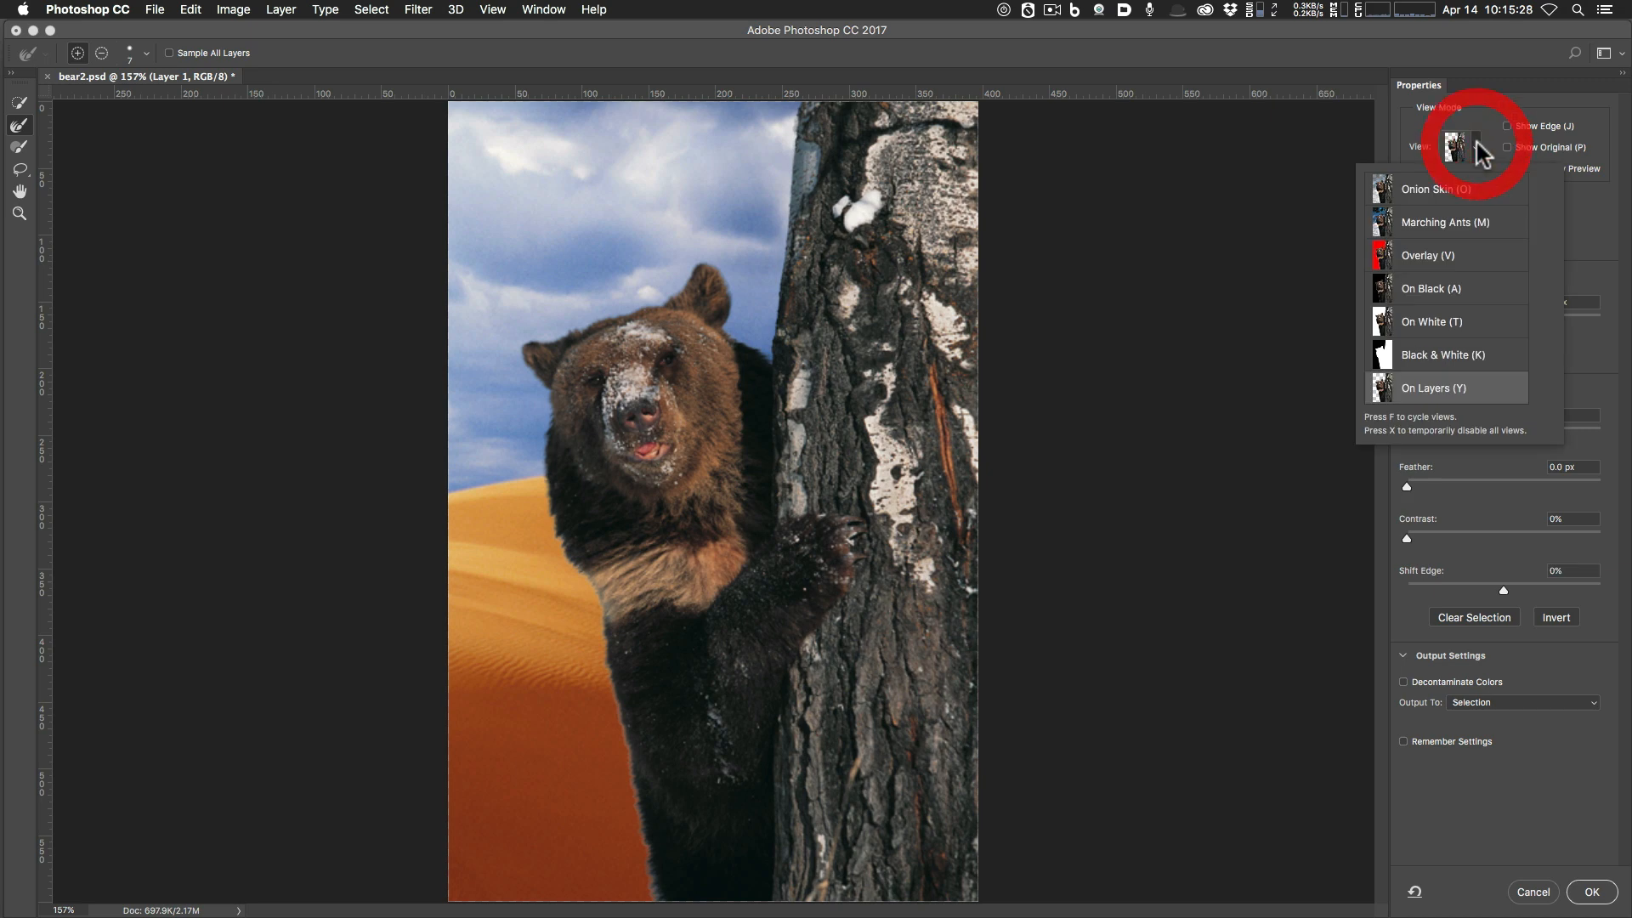
click(1452, 289)
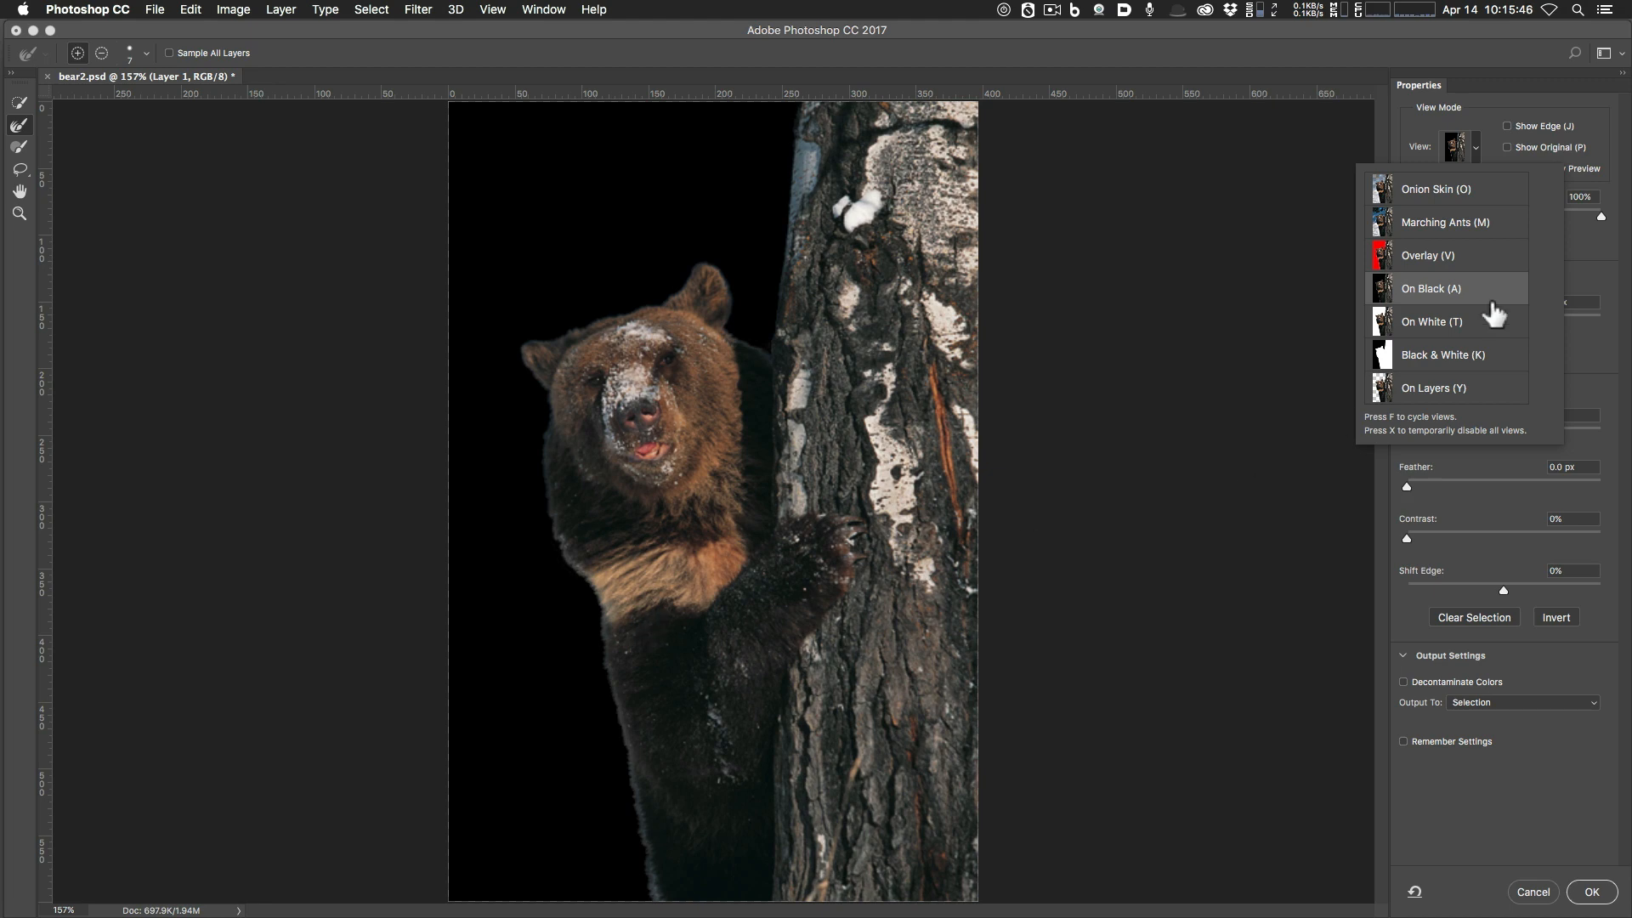
click(1586, 353)
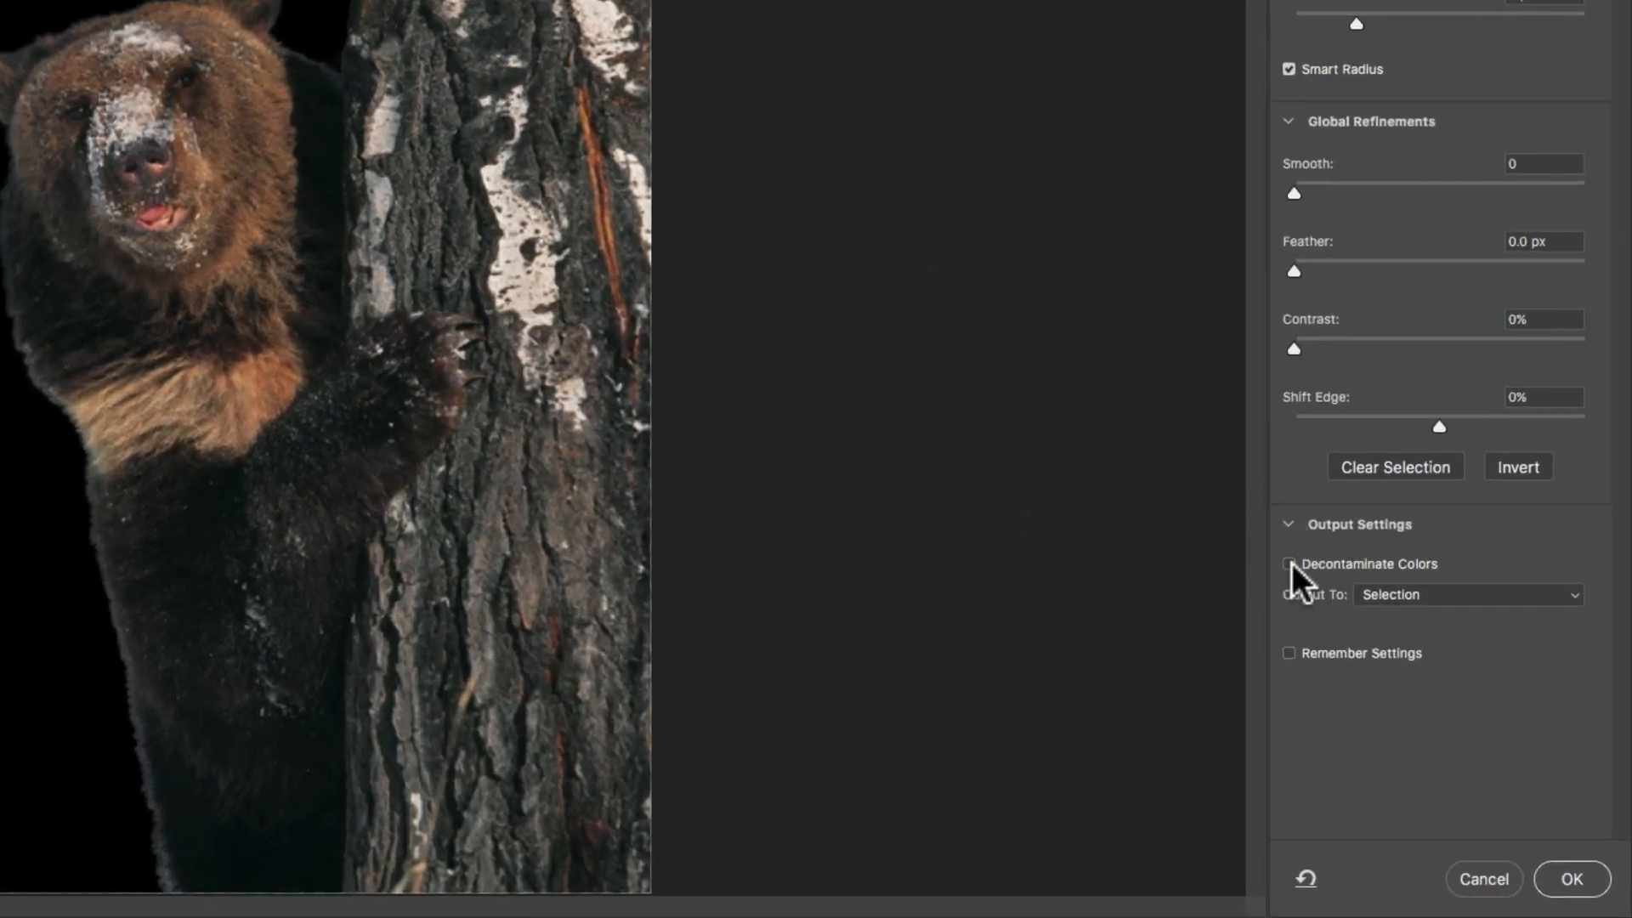
Turn on Decontaminate Colors, nudge the edge slightly inward, and review the output destination list.
click(1290, 564)
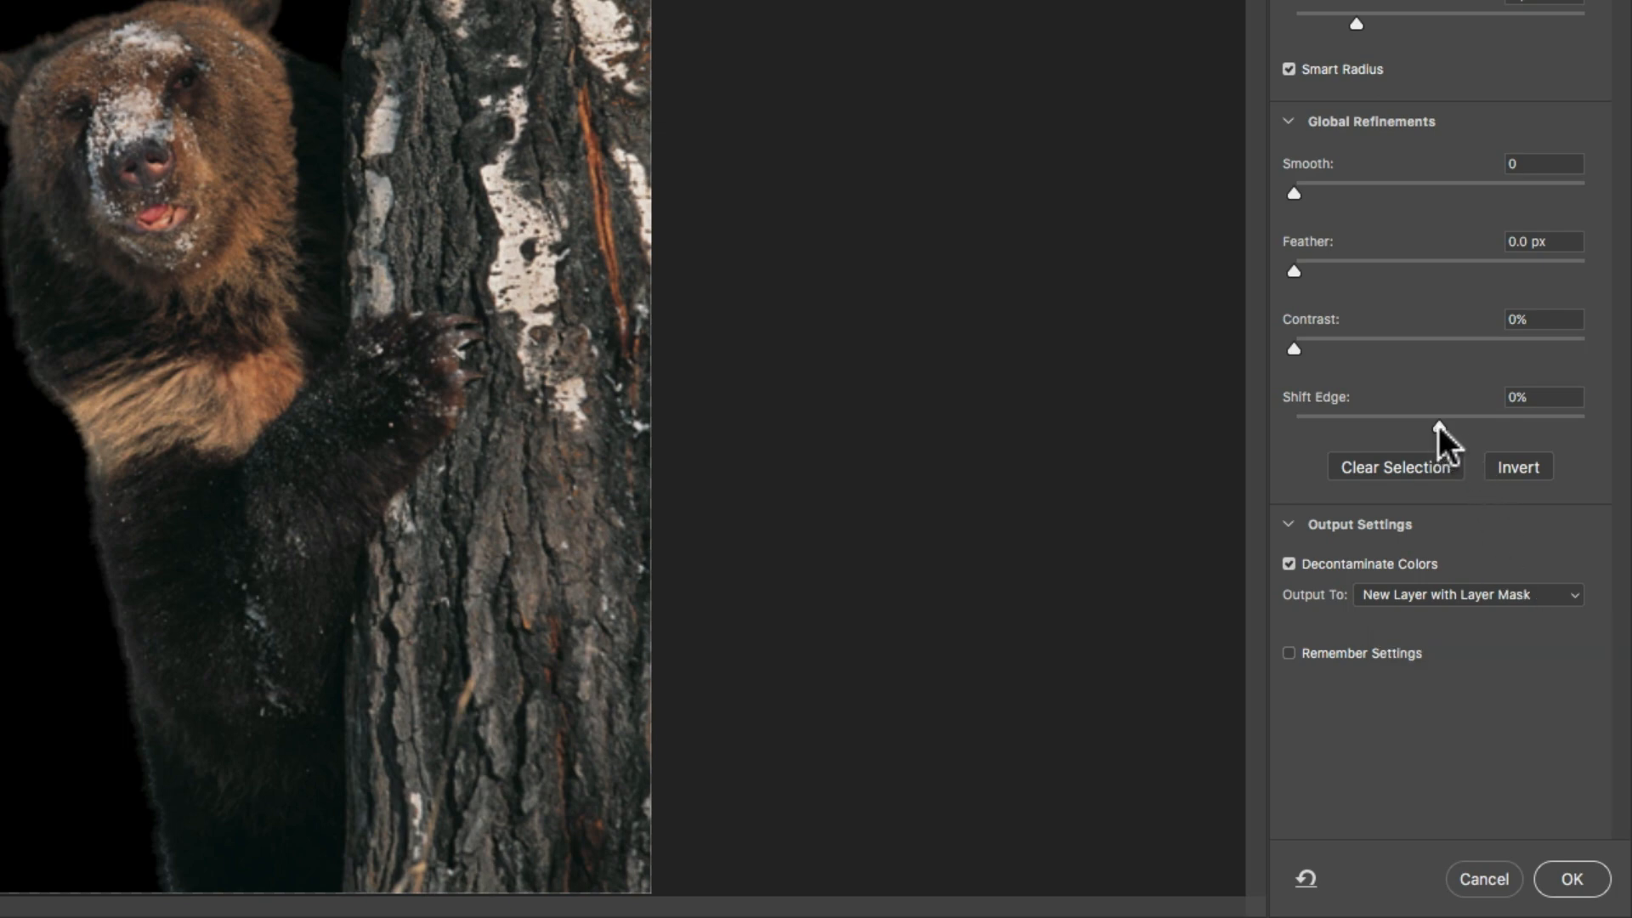
drag(1438, 425, 1438, 427)
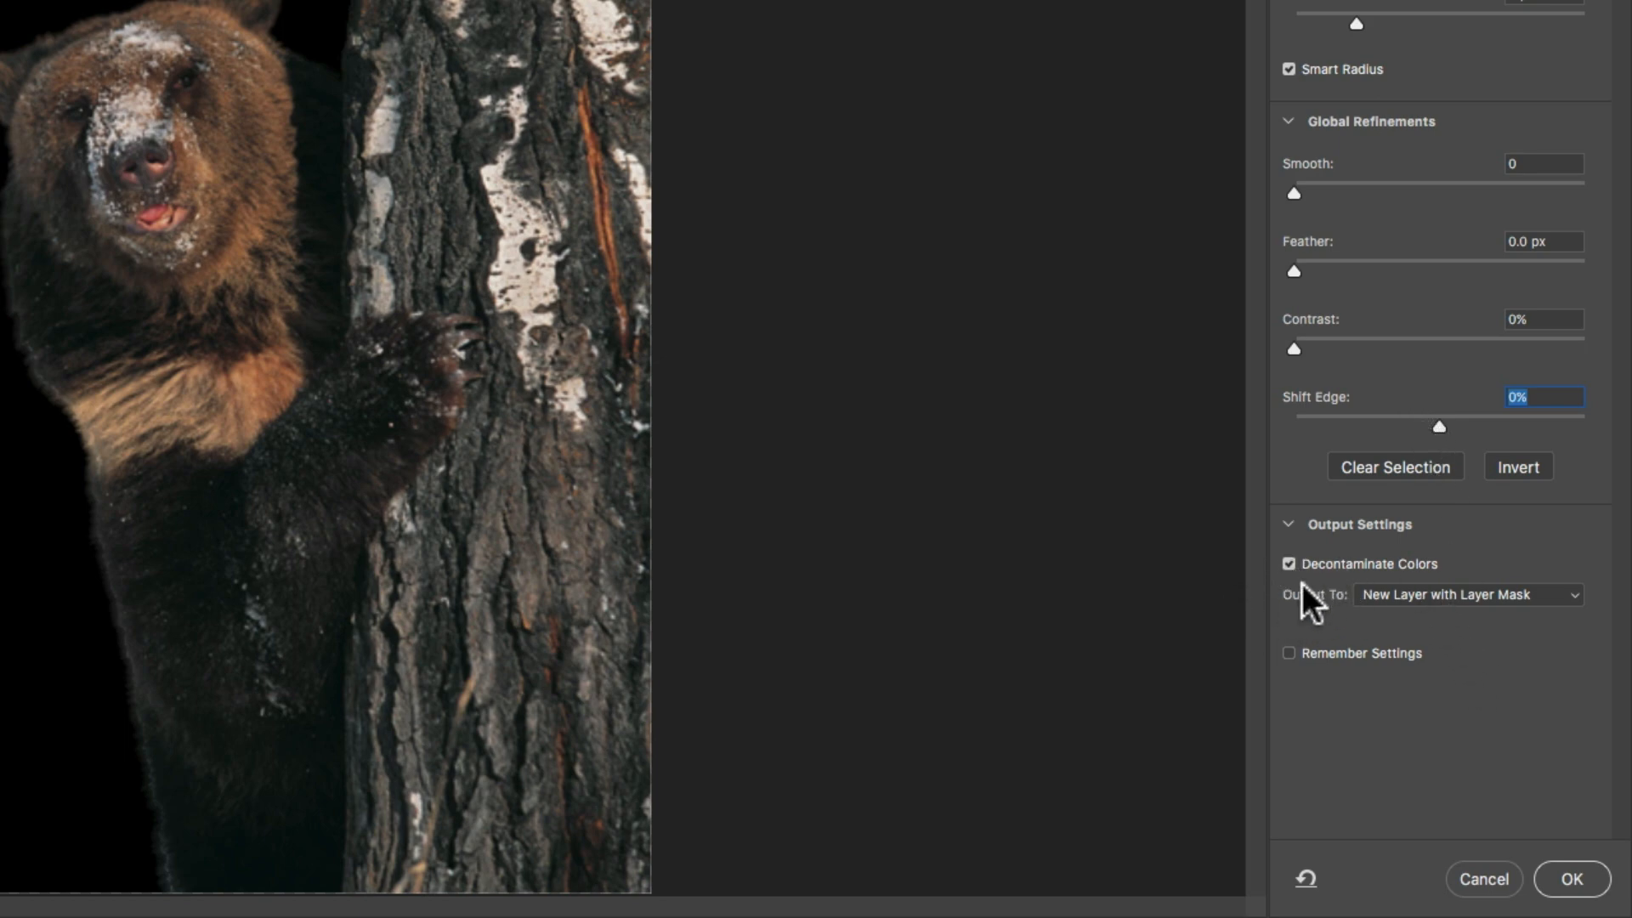
click(1400, 595)
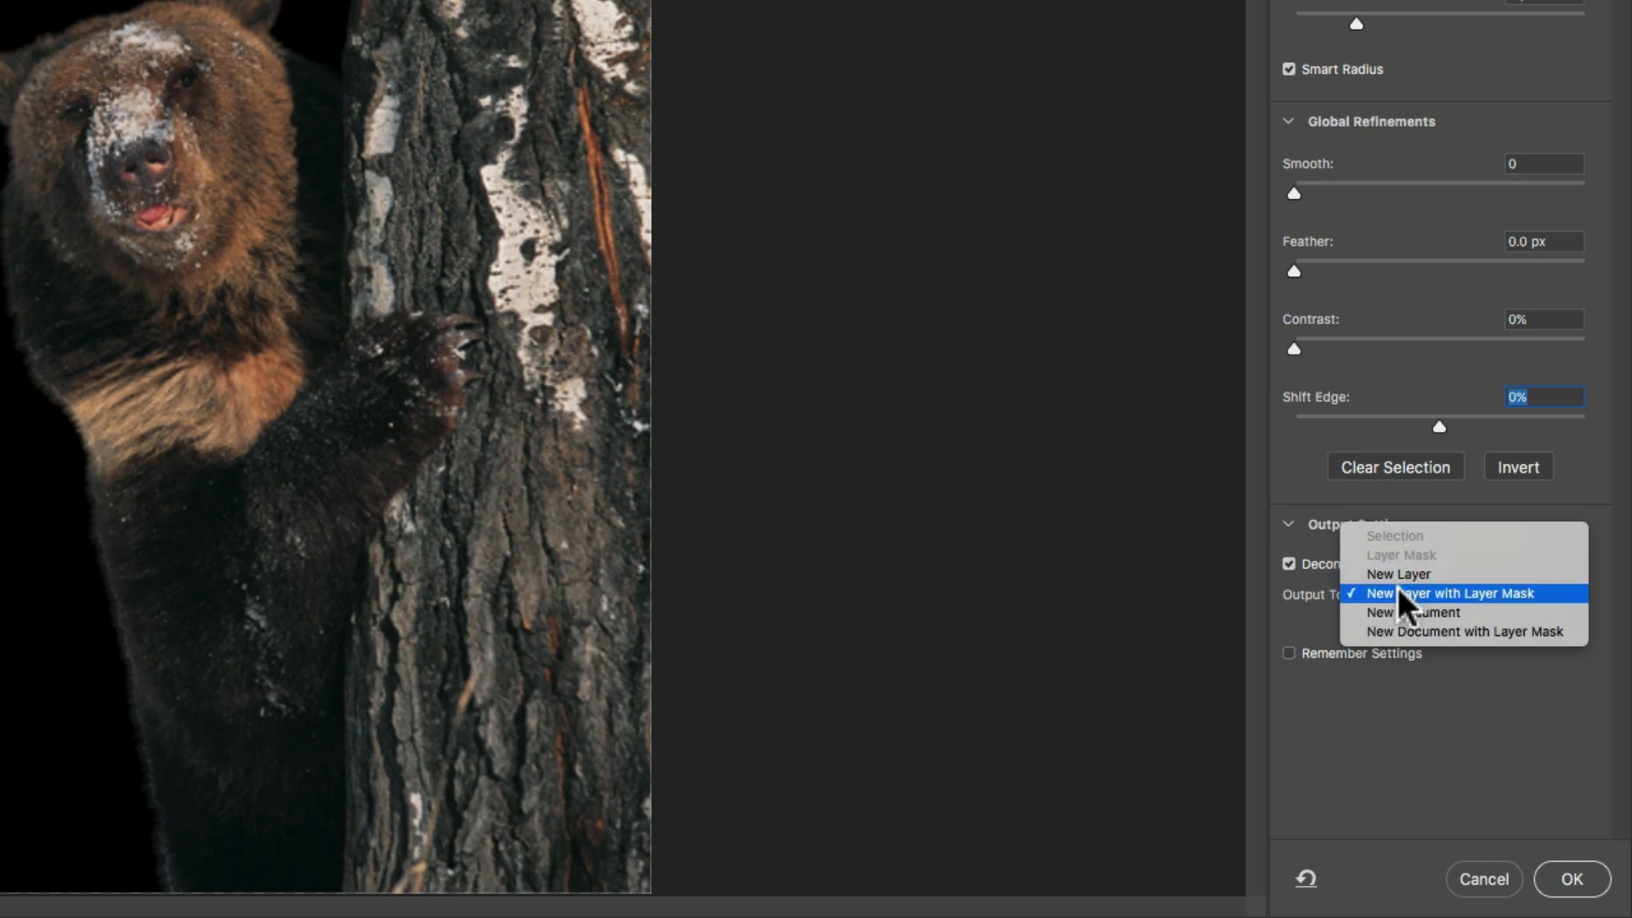
click(1397, 594)
click(1289, 565)
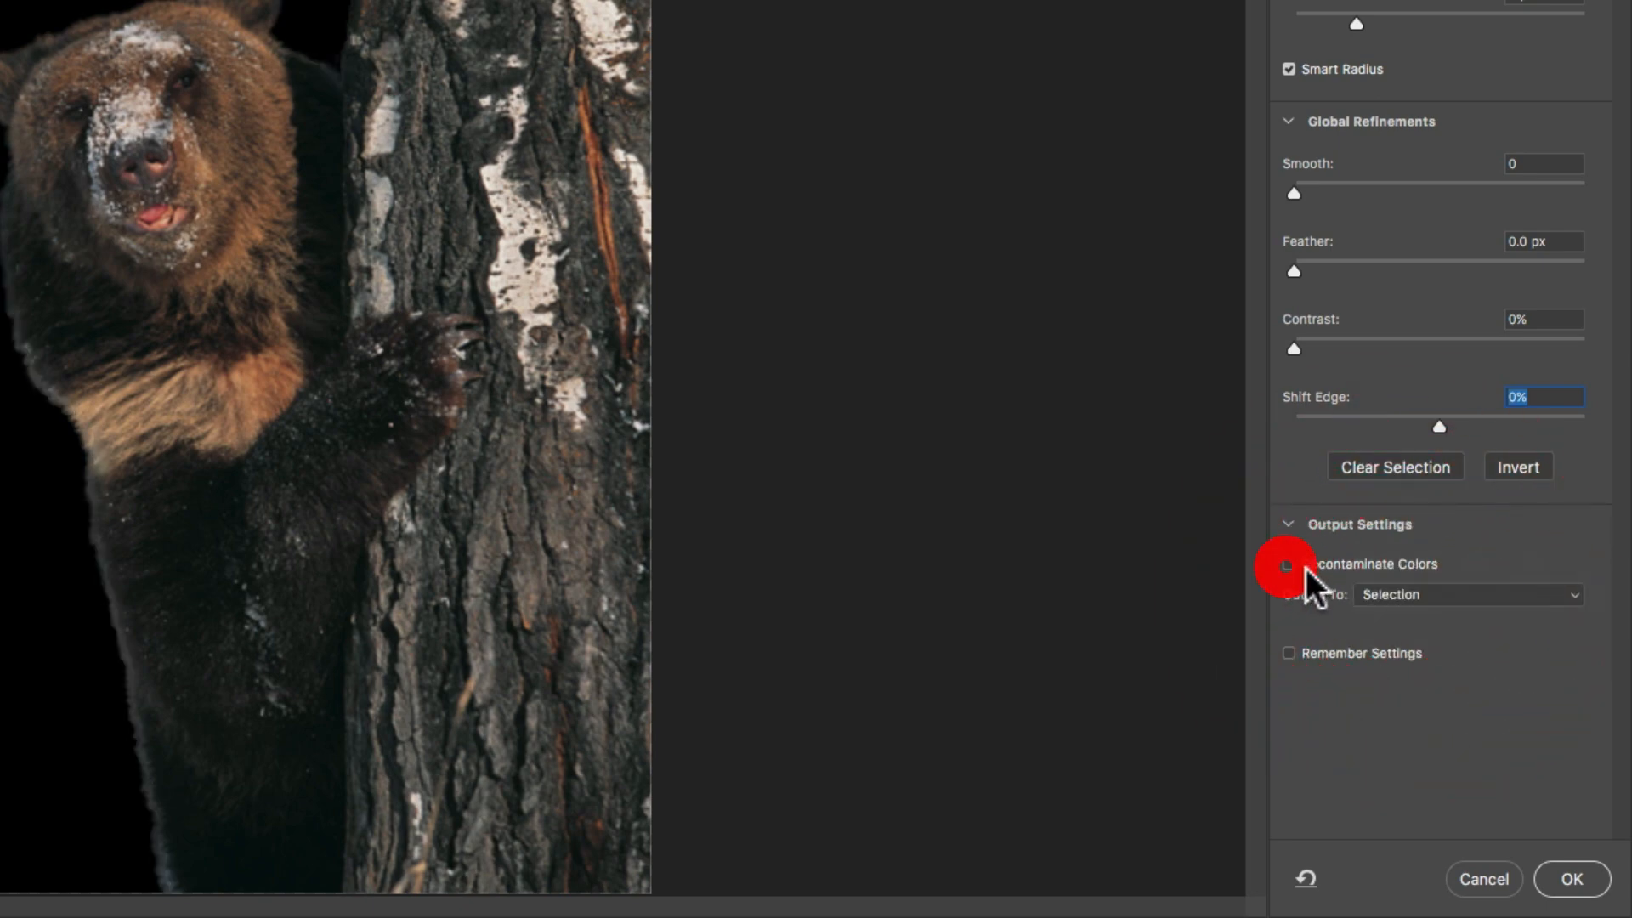
click(1411, 595)
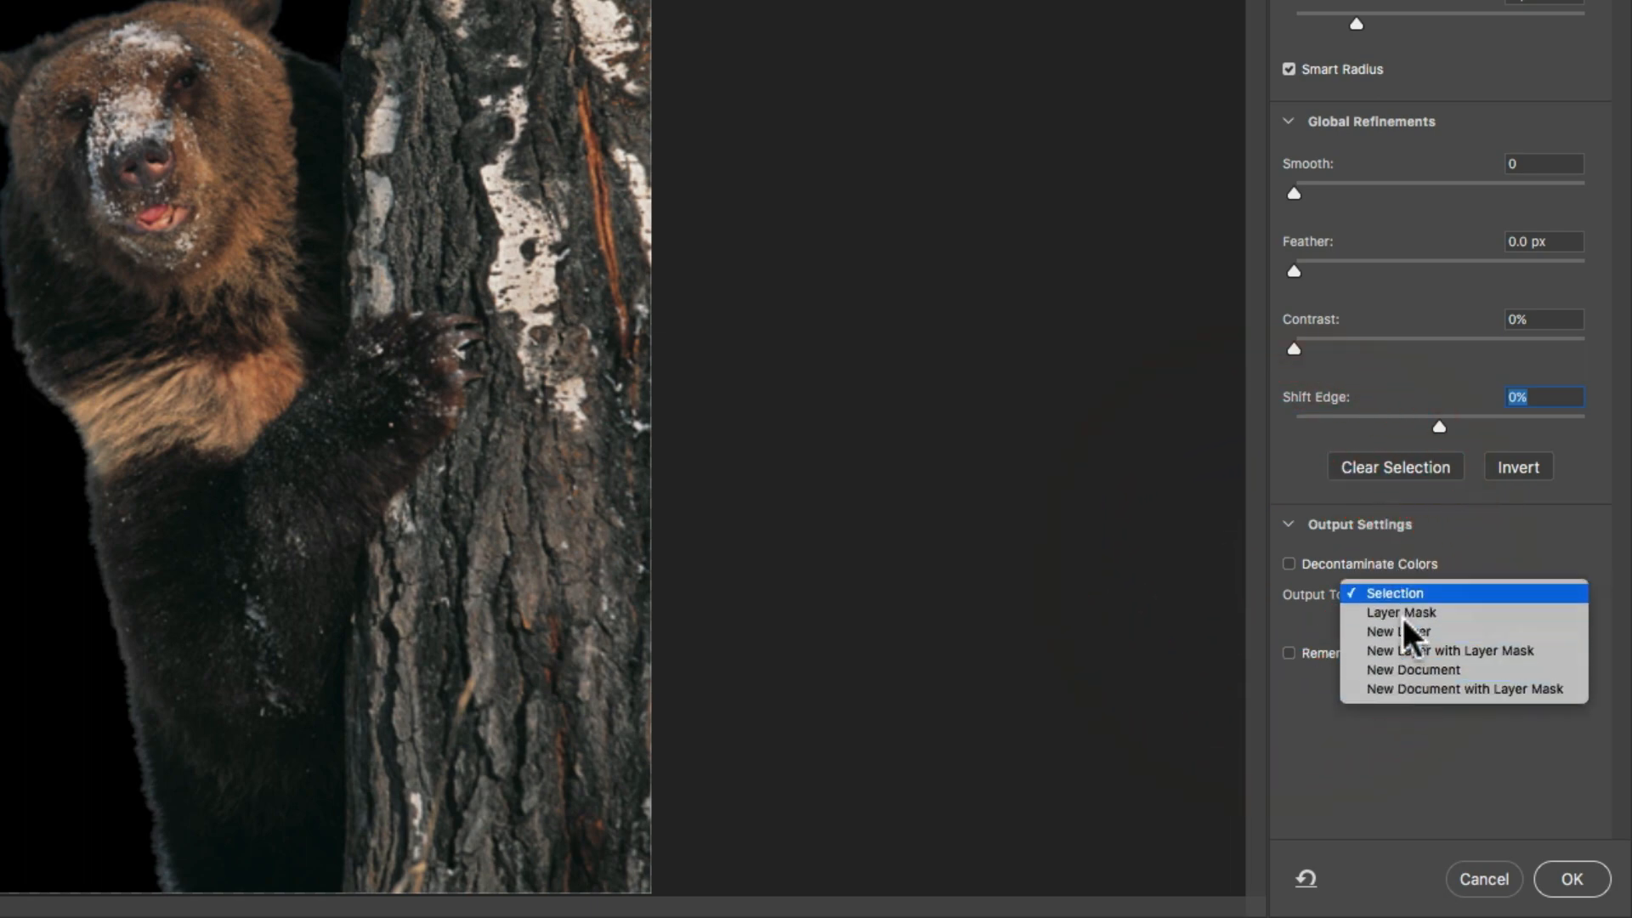
click(1288, 565)
Choose Layer Mask as output, then re-check Decontaminate Colors for New Layer with Layer Mask.
click(1289, 565)
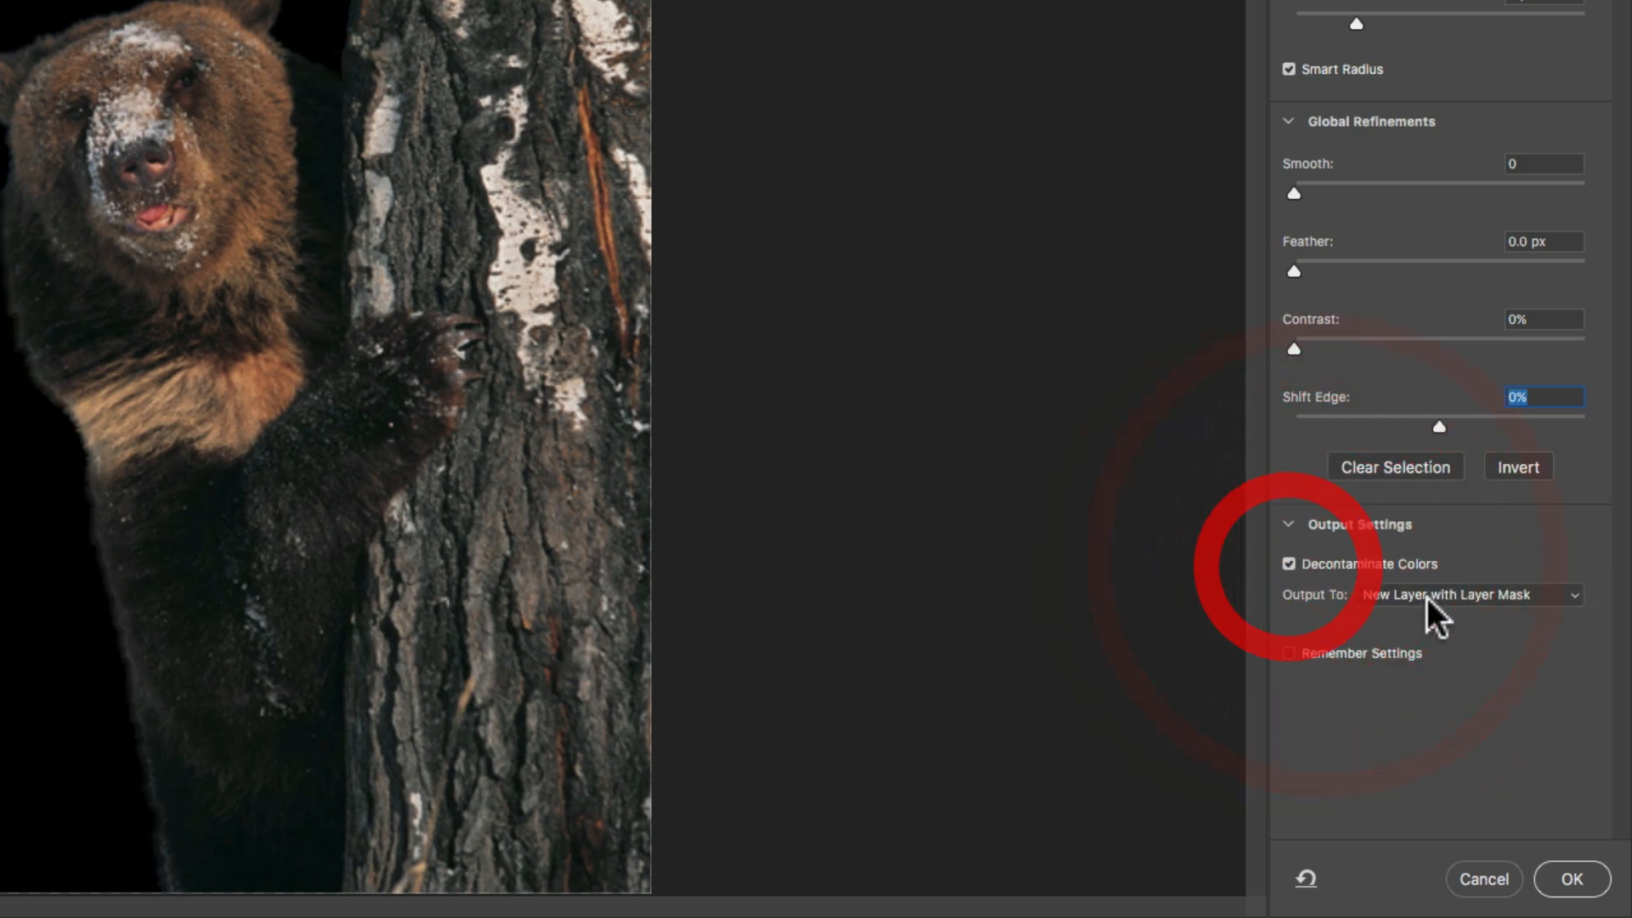
click(1426, 598)
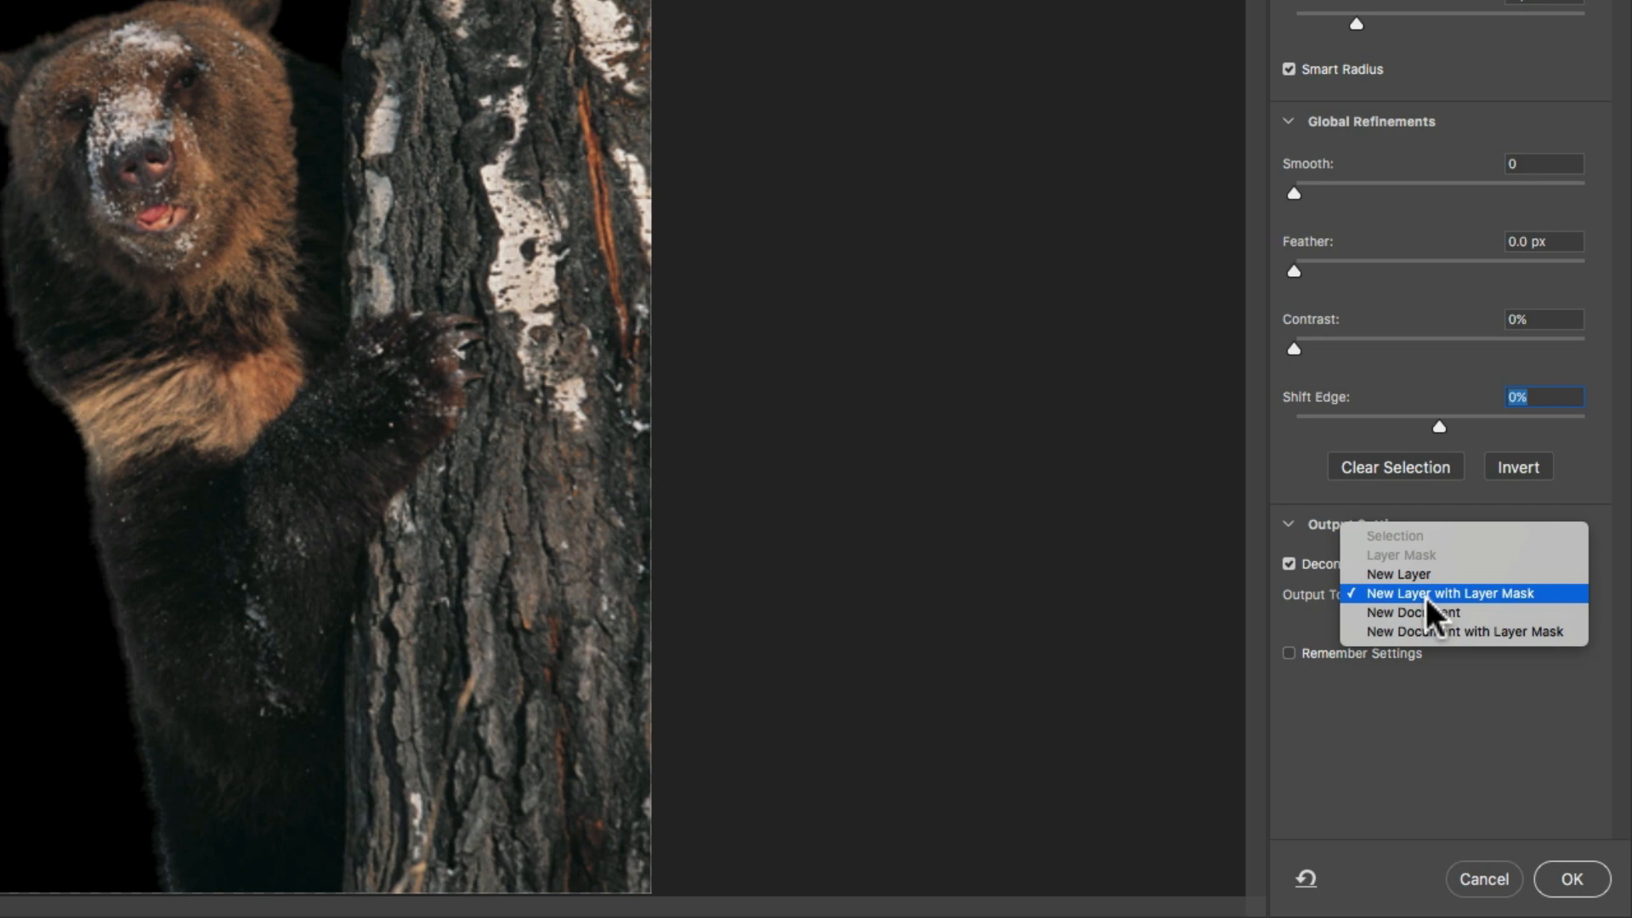
click(582, 349)
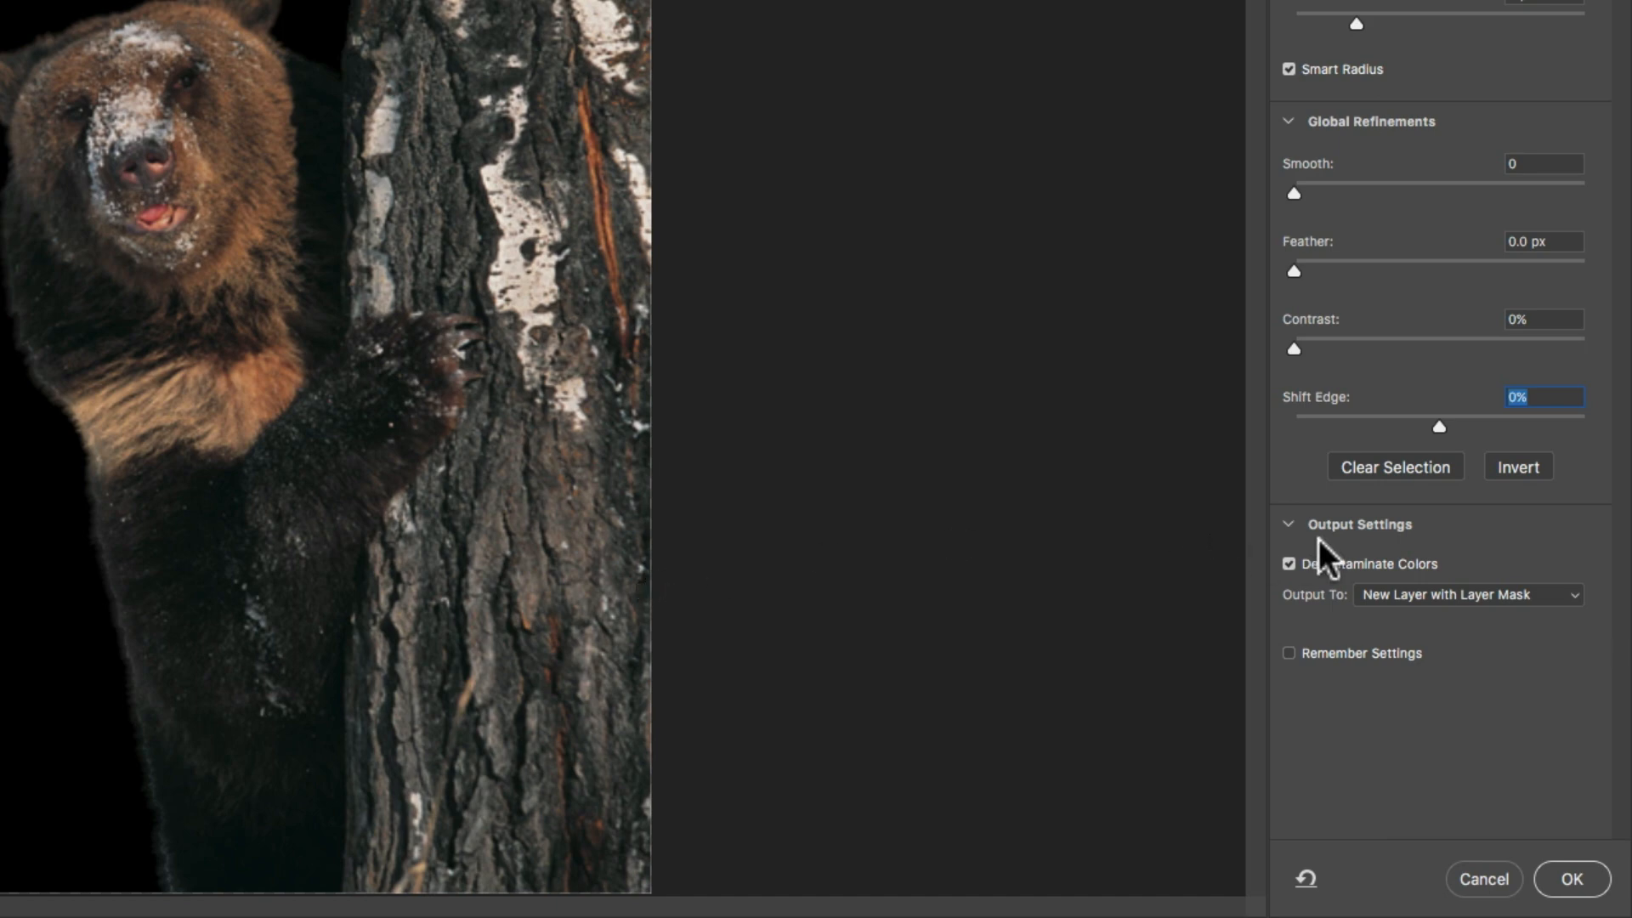
click(1289, 563)
click(1411, 598)
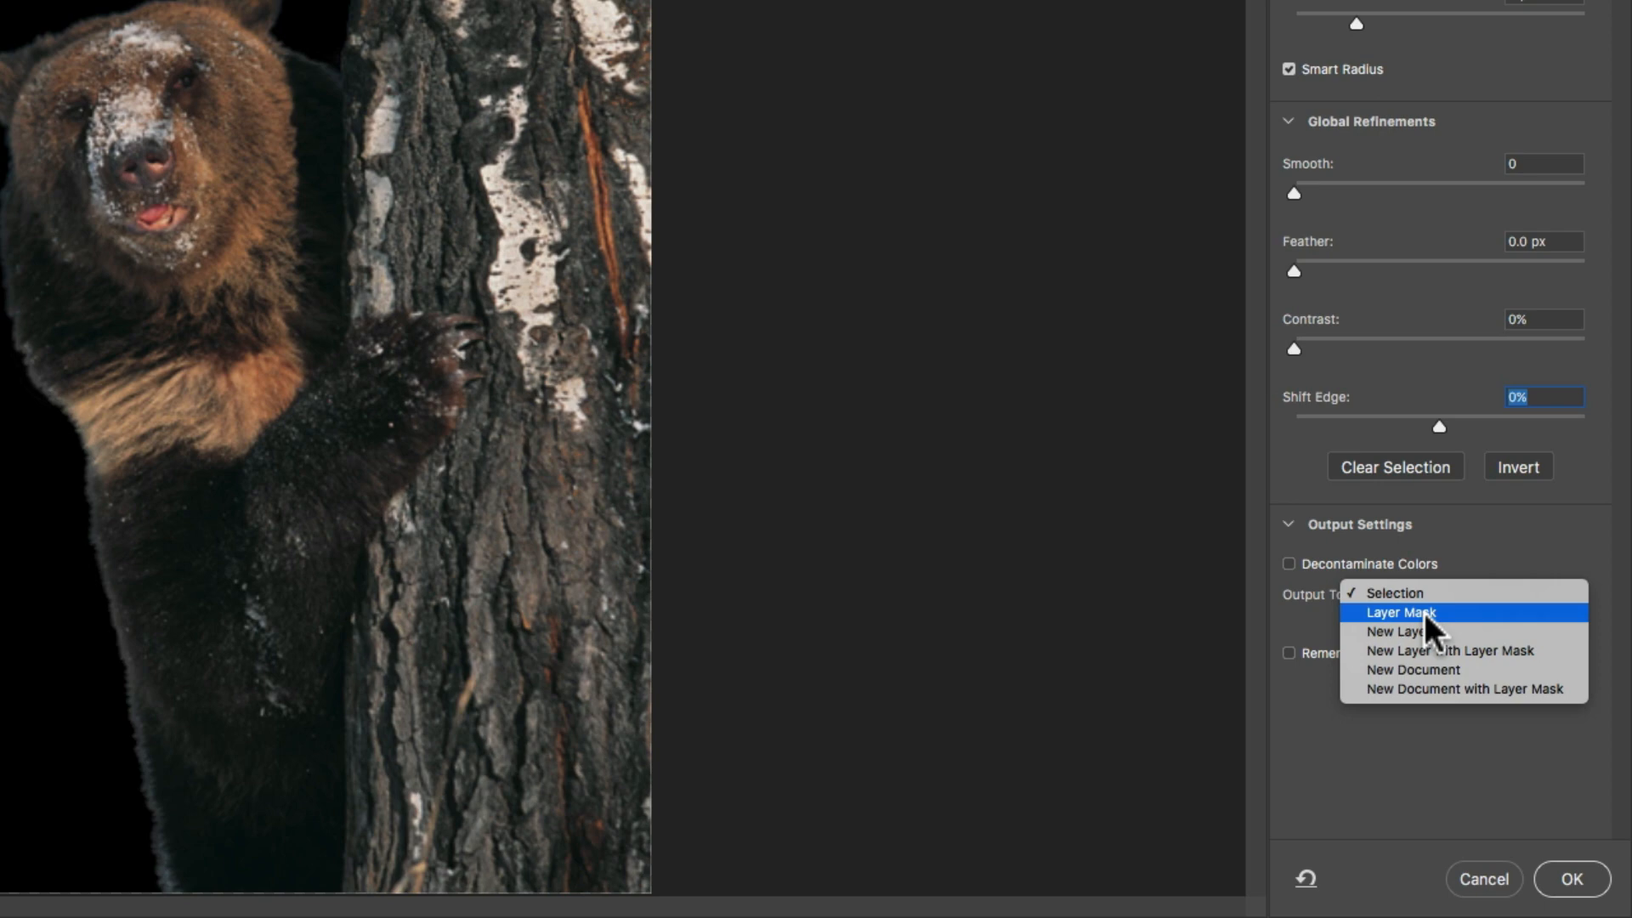
click(1404, 612)
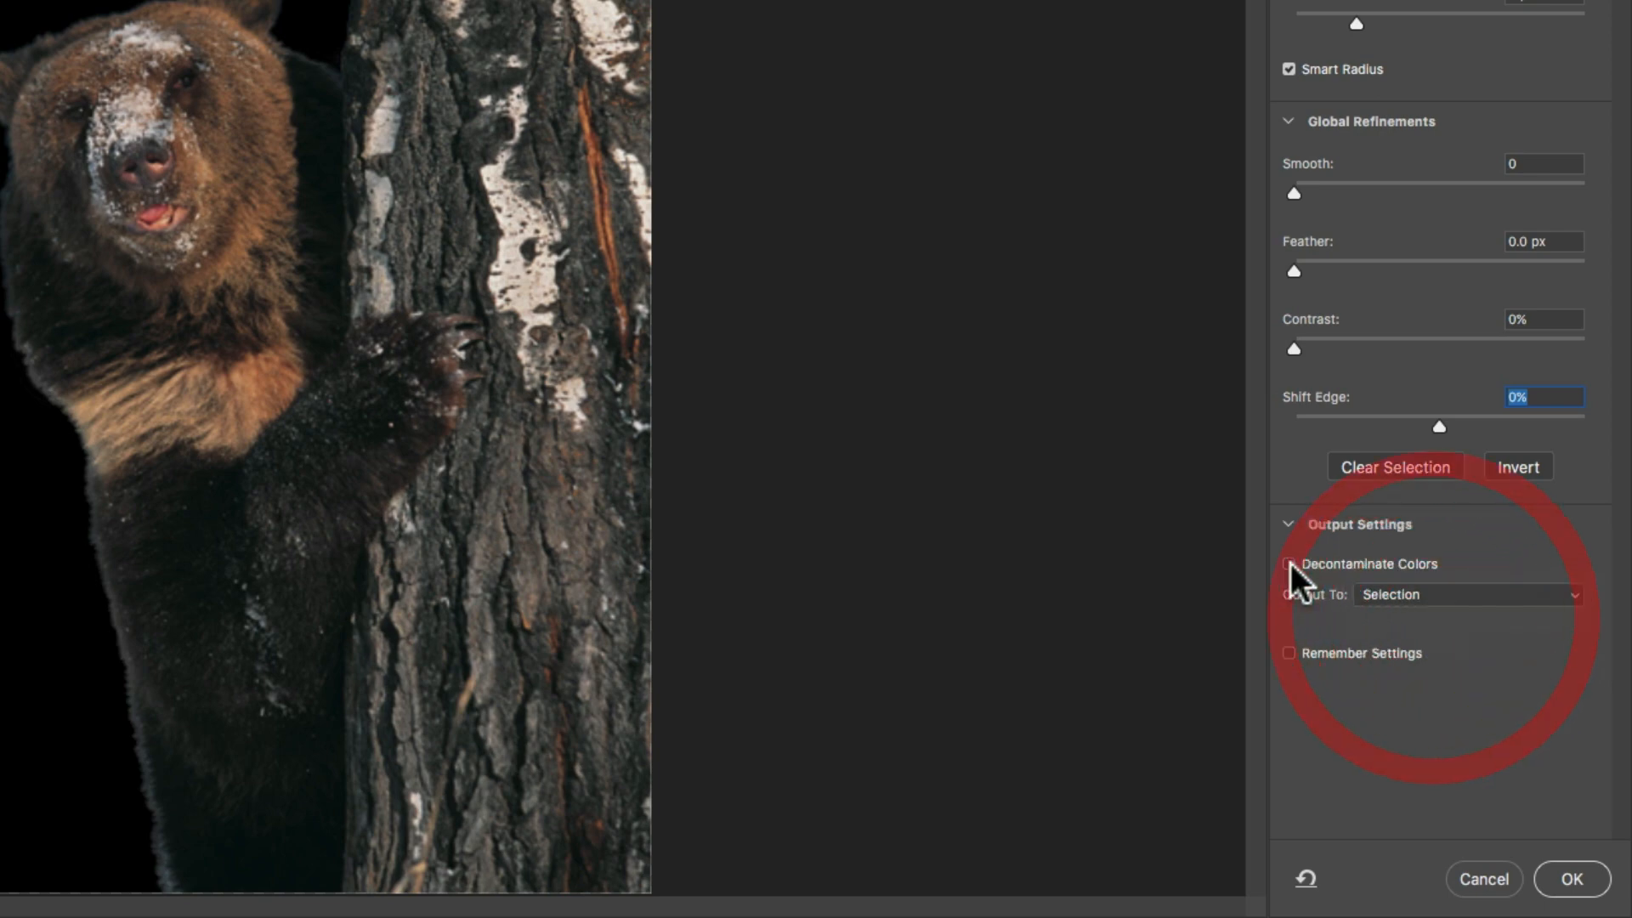
click(1288, 564)
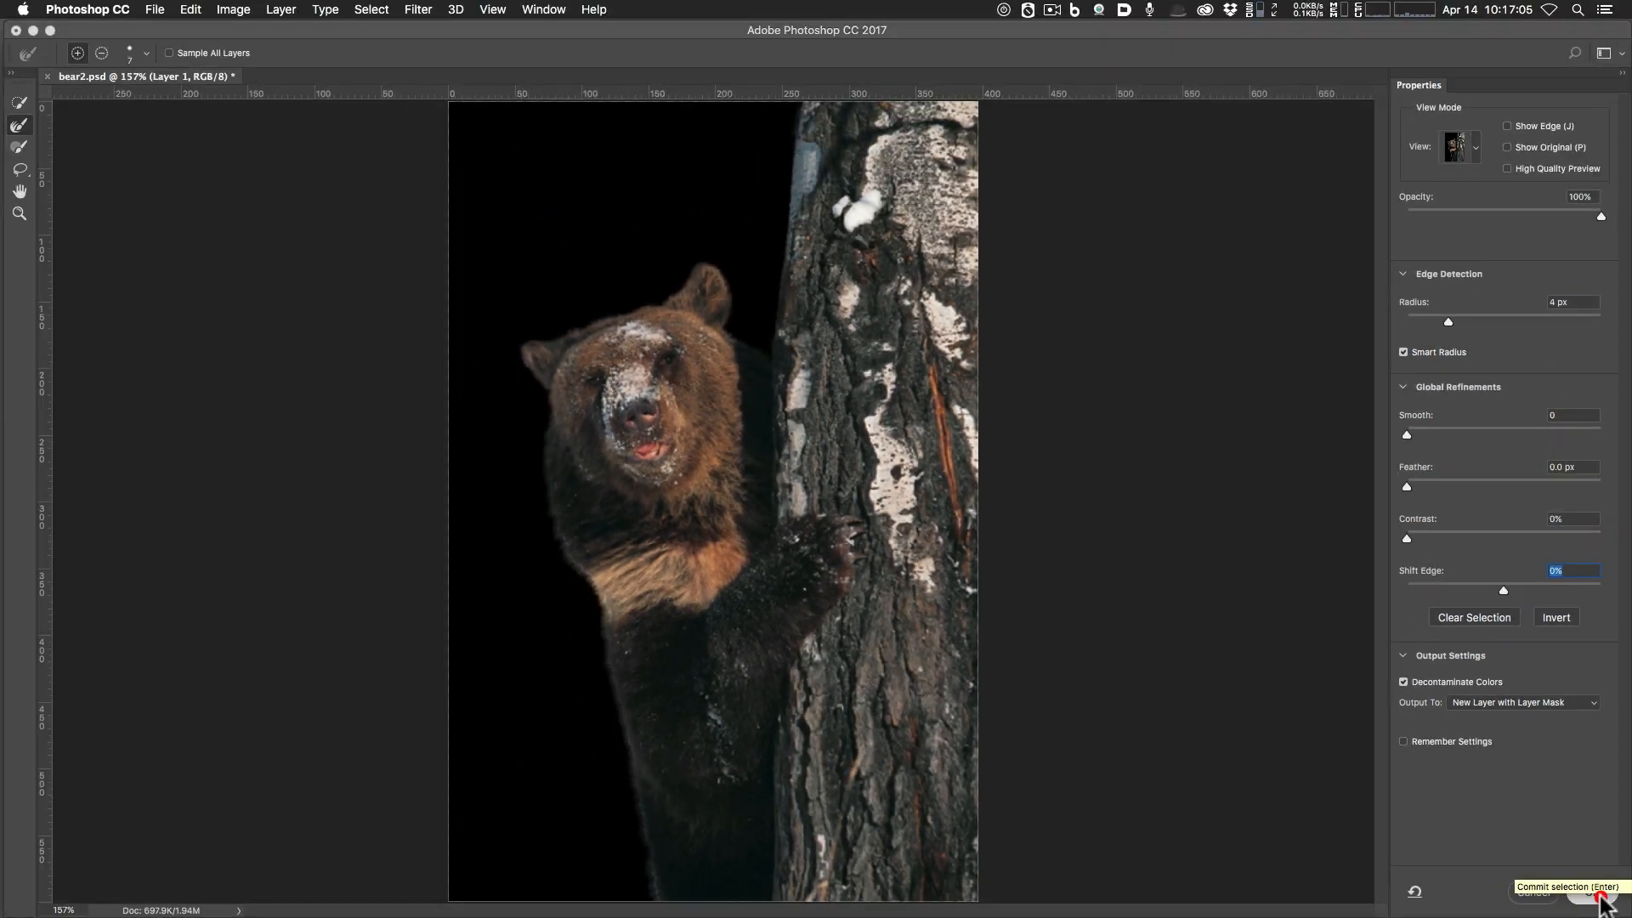
Apply Select and Mask, target Layer 1 copy's mask thumbnail, and switch to the Brush tool.
click(1602, 894)
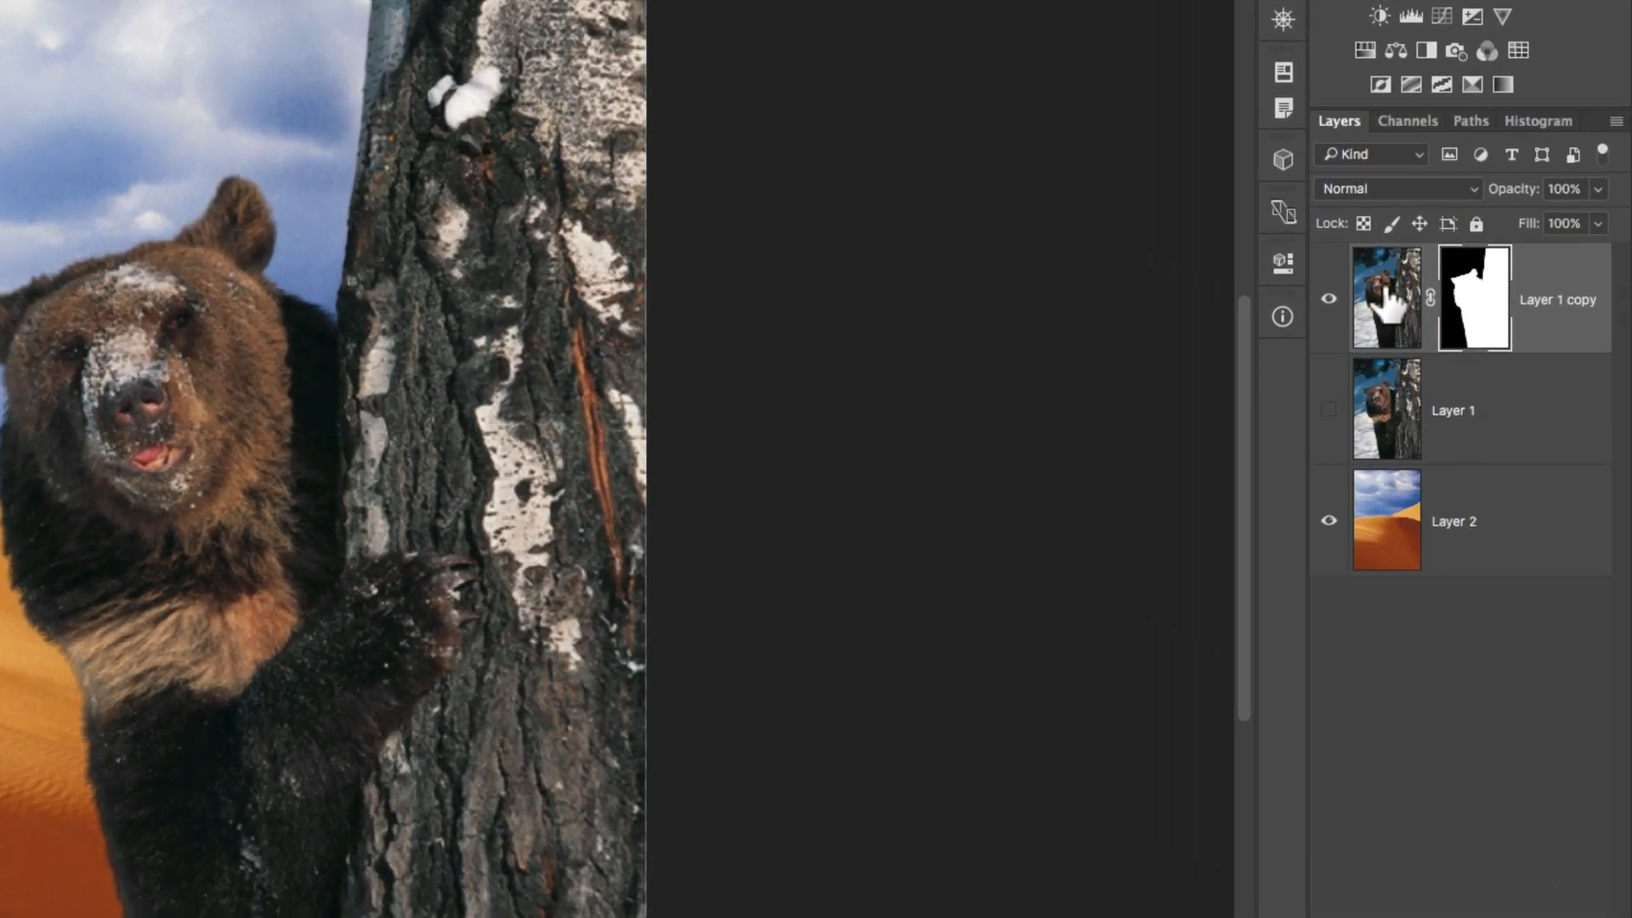
click(1480, 313)
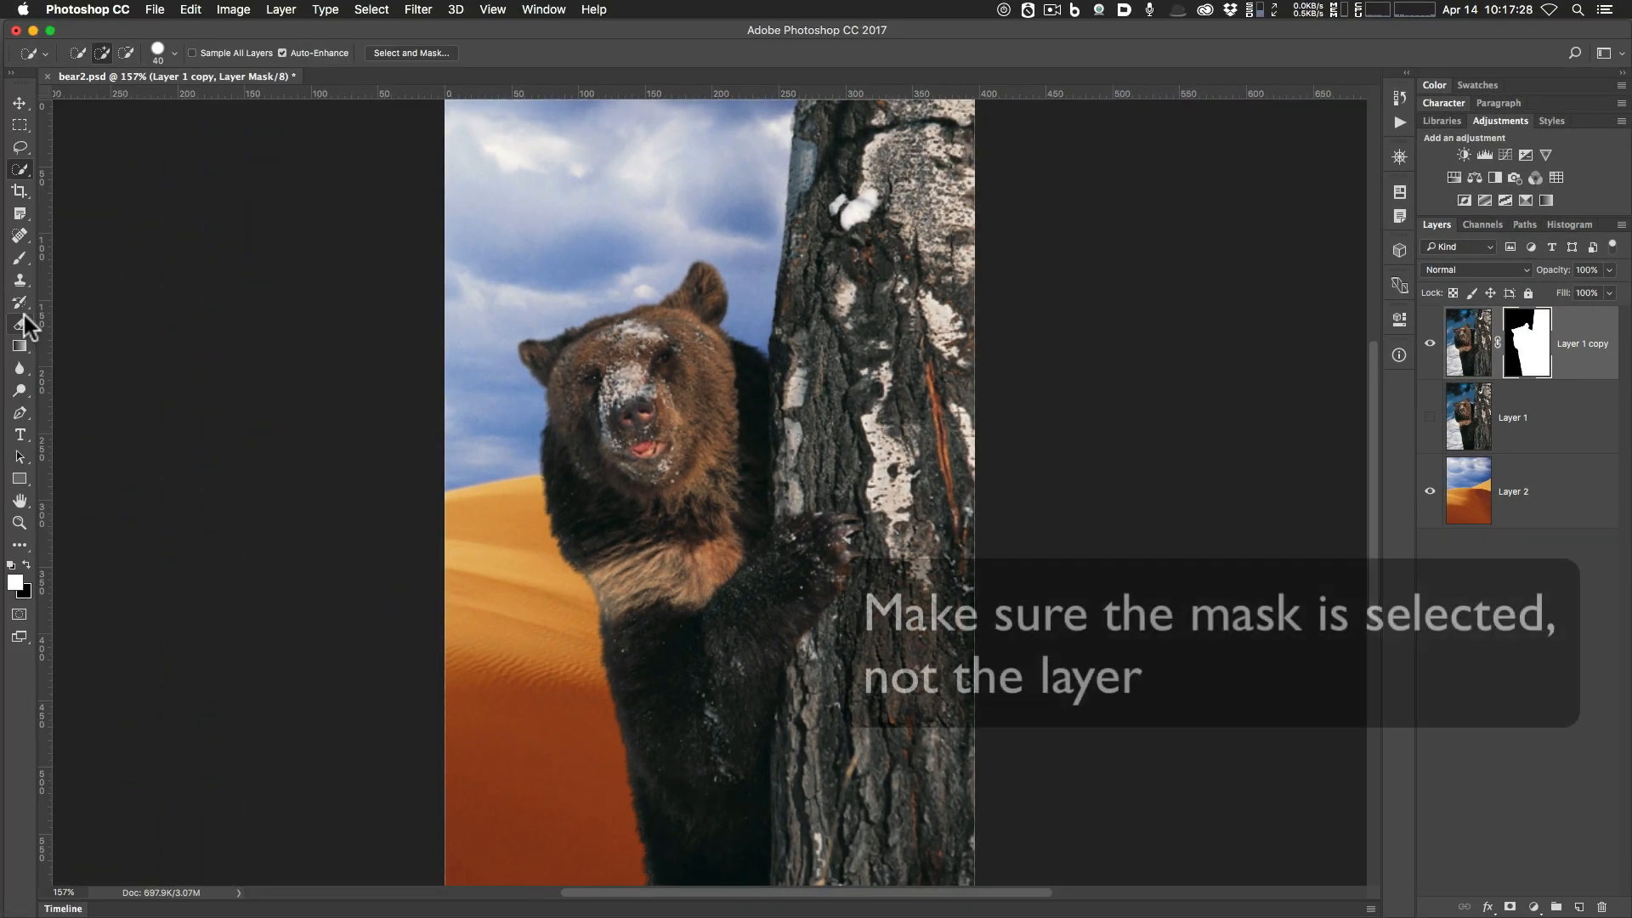
key(b)
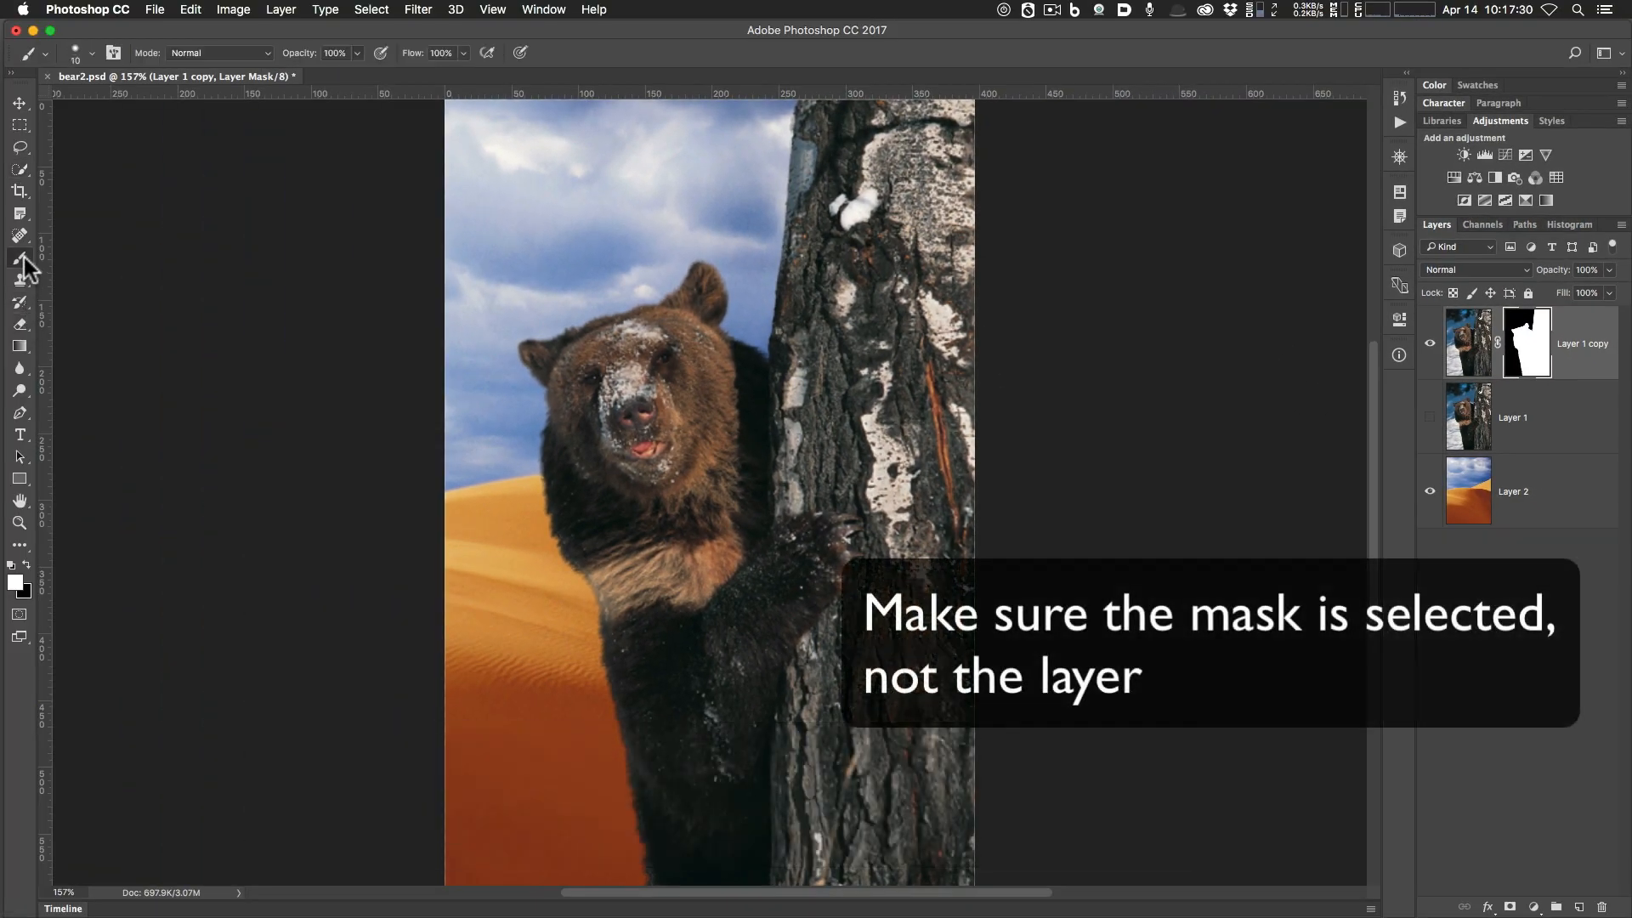
Paint and undo test strokes on the mask, ending with black as the foreground colour.
mouse_move(531, 259)
mouse_down()
mouse_move(574, 228)
mouse_move(473, 400)
mouse_move(498, 565)
mouse_up()
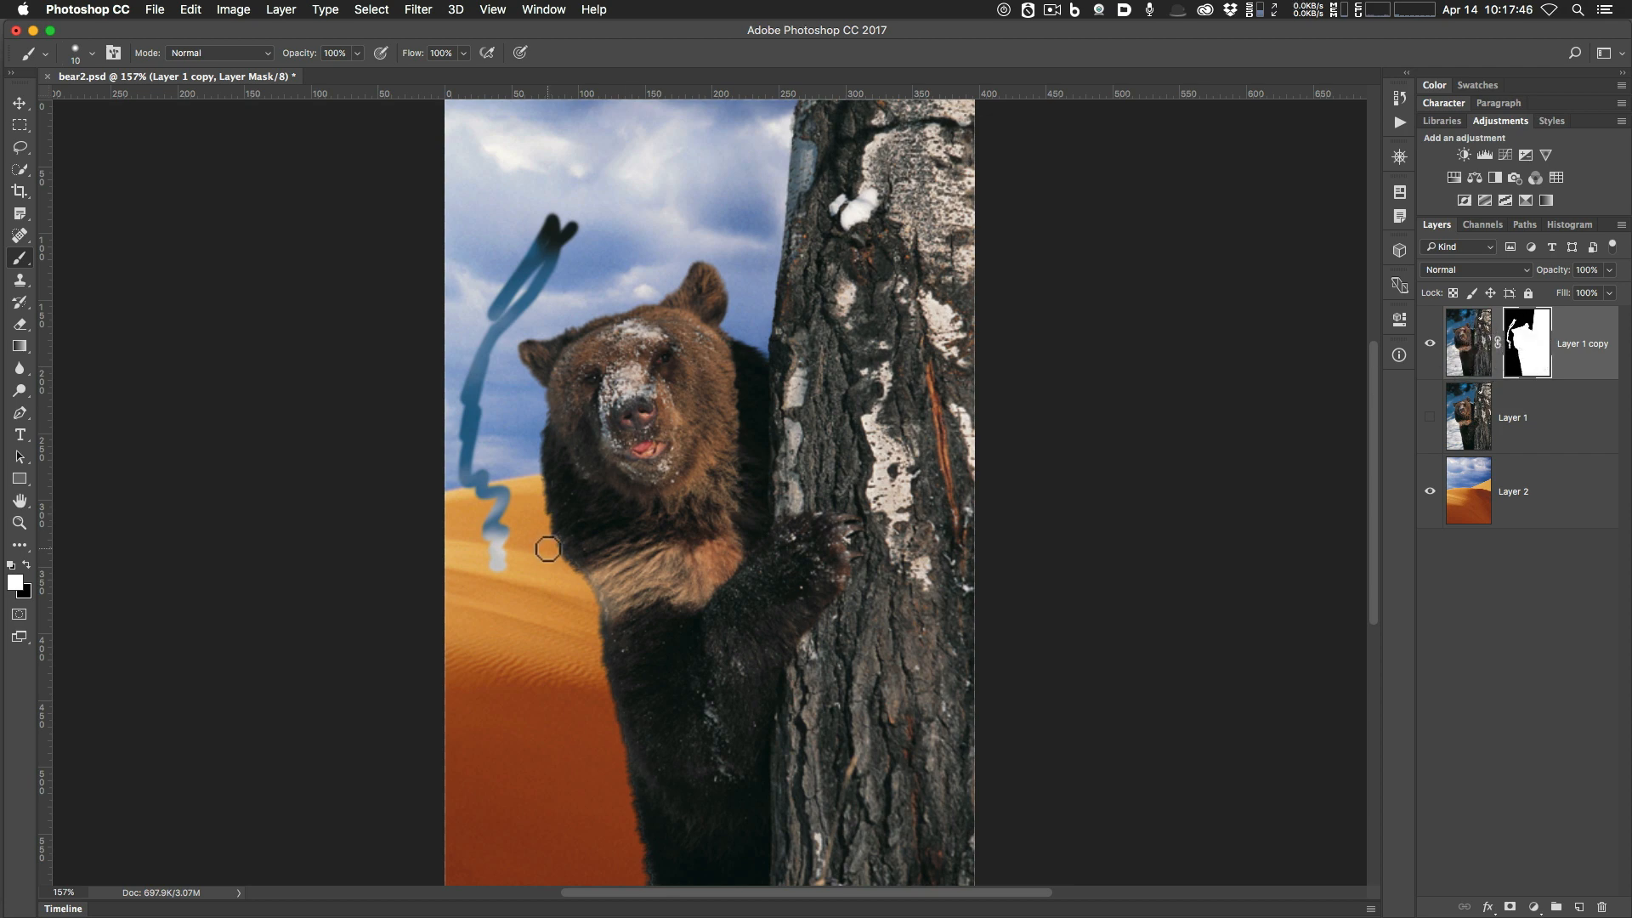
key(super+z)
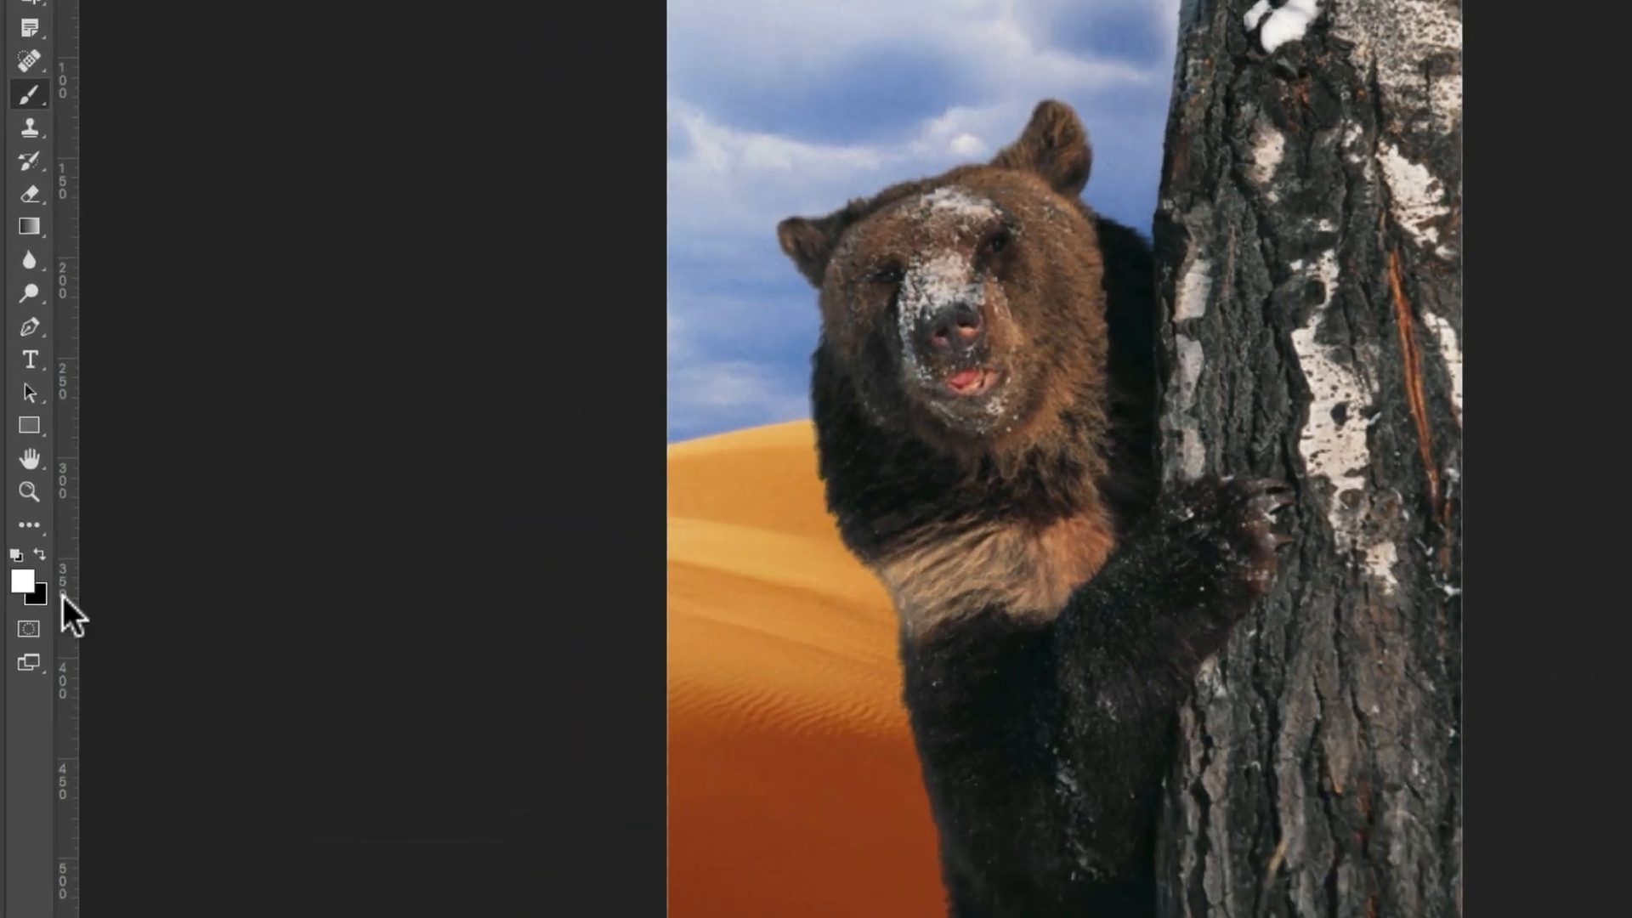
key(x)
key(x)
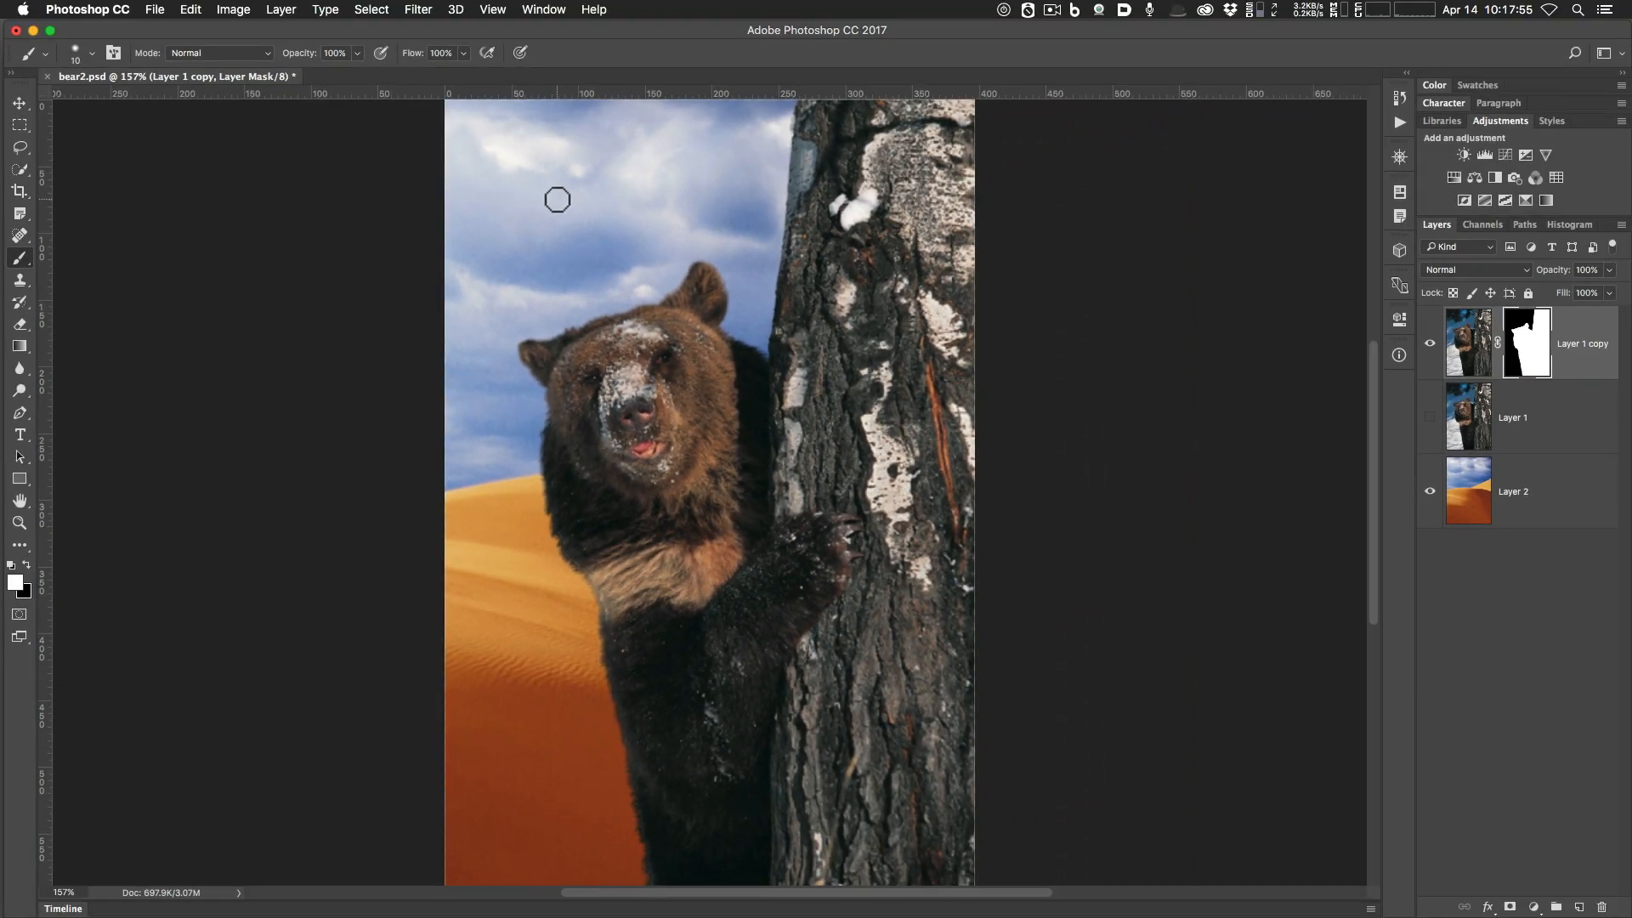
mouse_move(557, 199)
mouse_down()
mouse_move(476, 314)
mouse_move(473, 292)
mouse_up()
key(super)
key(super+z)
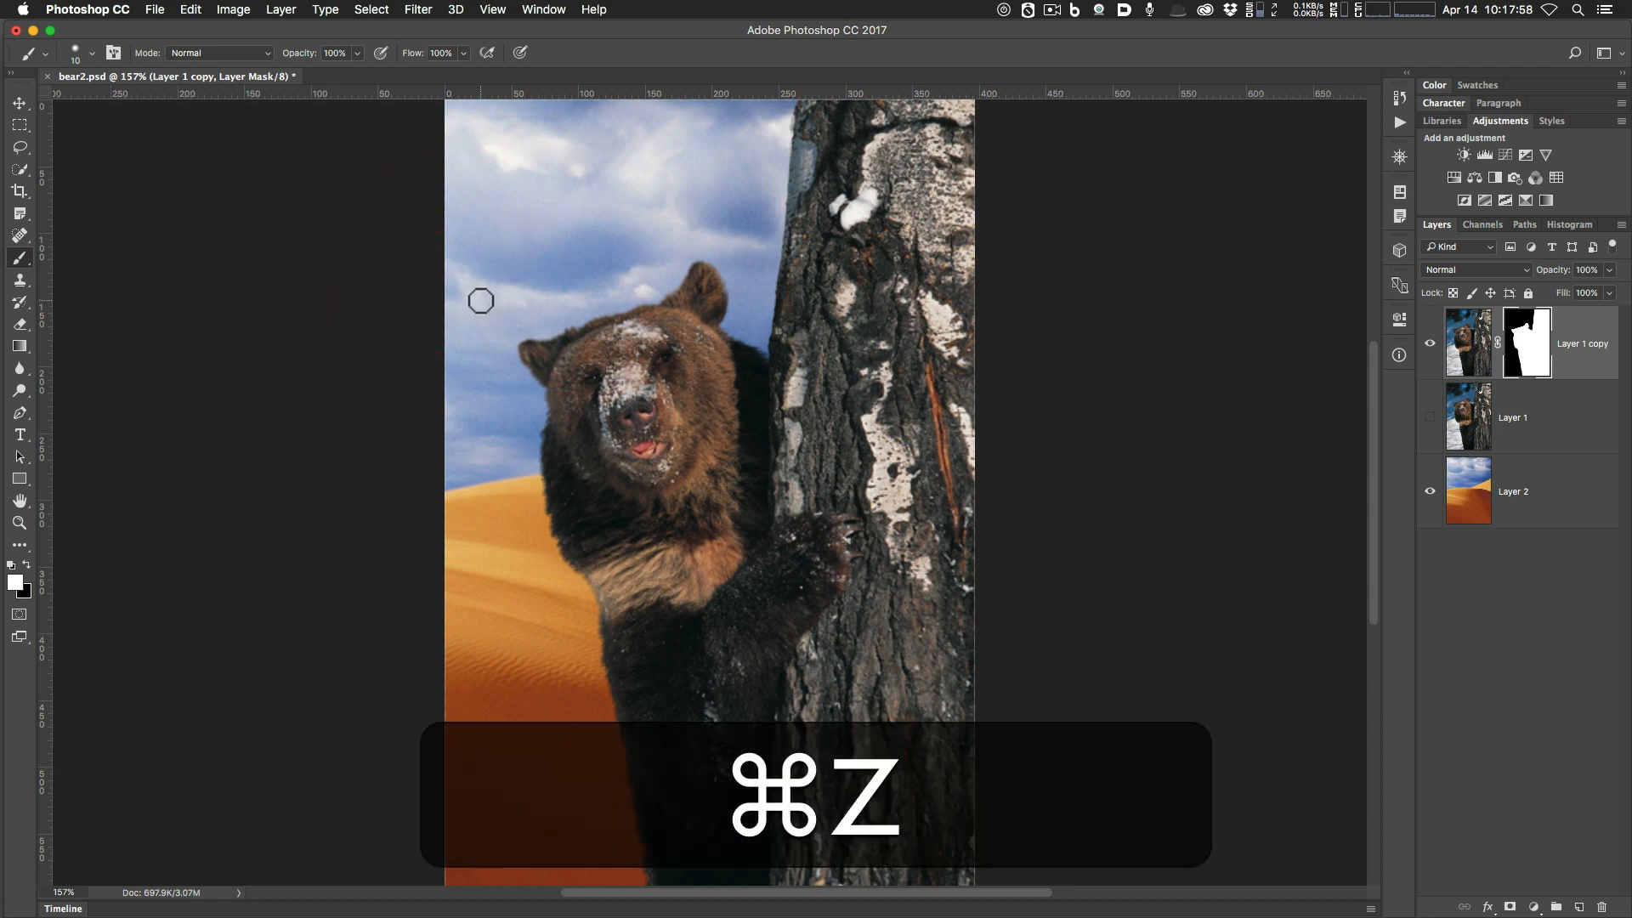
key(x)
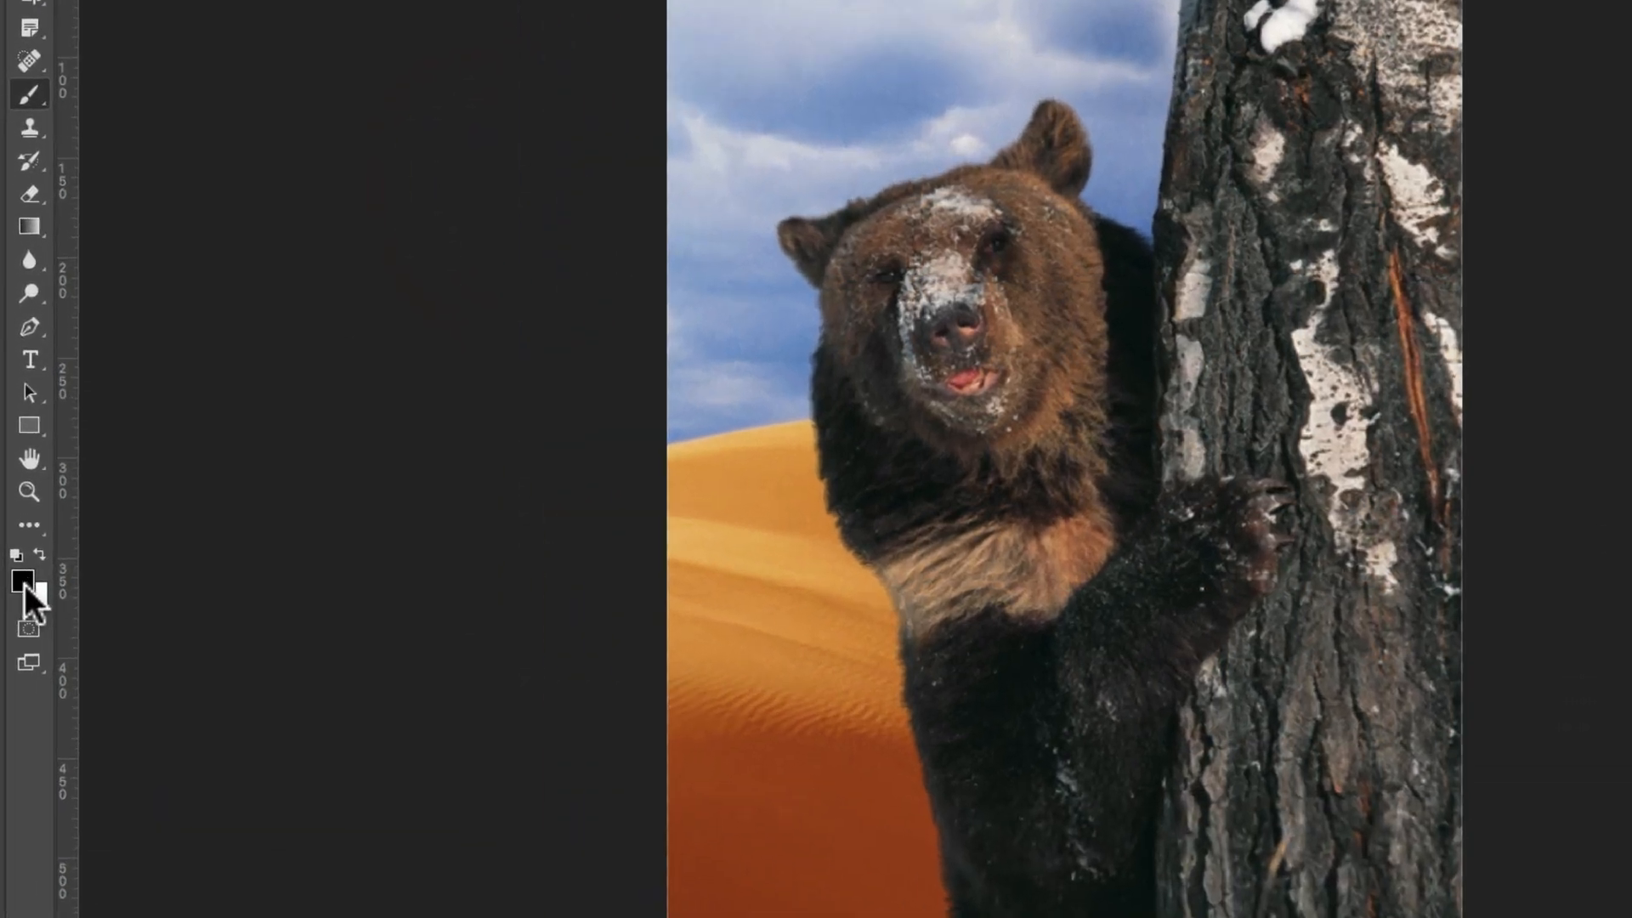
key(x)
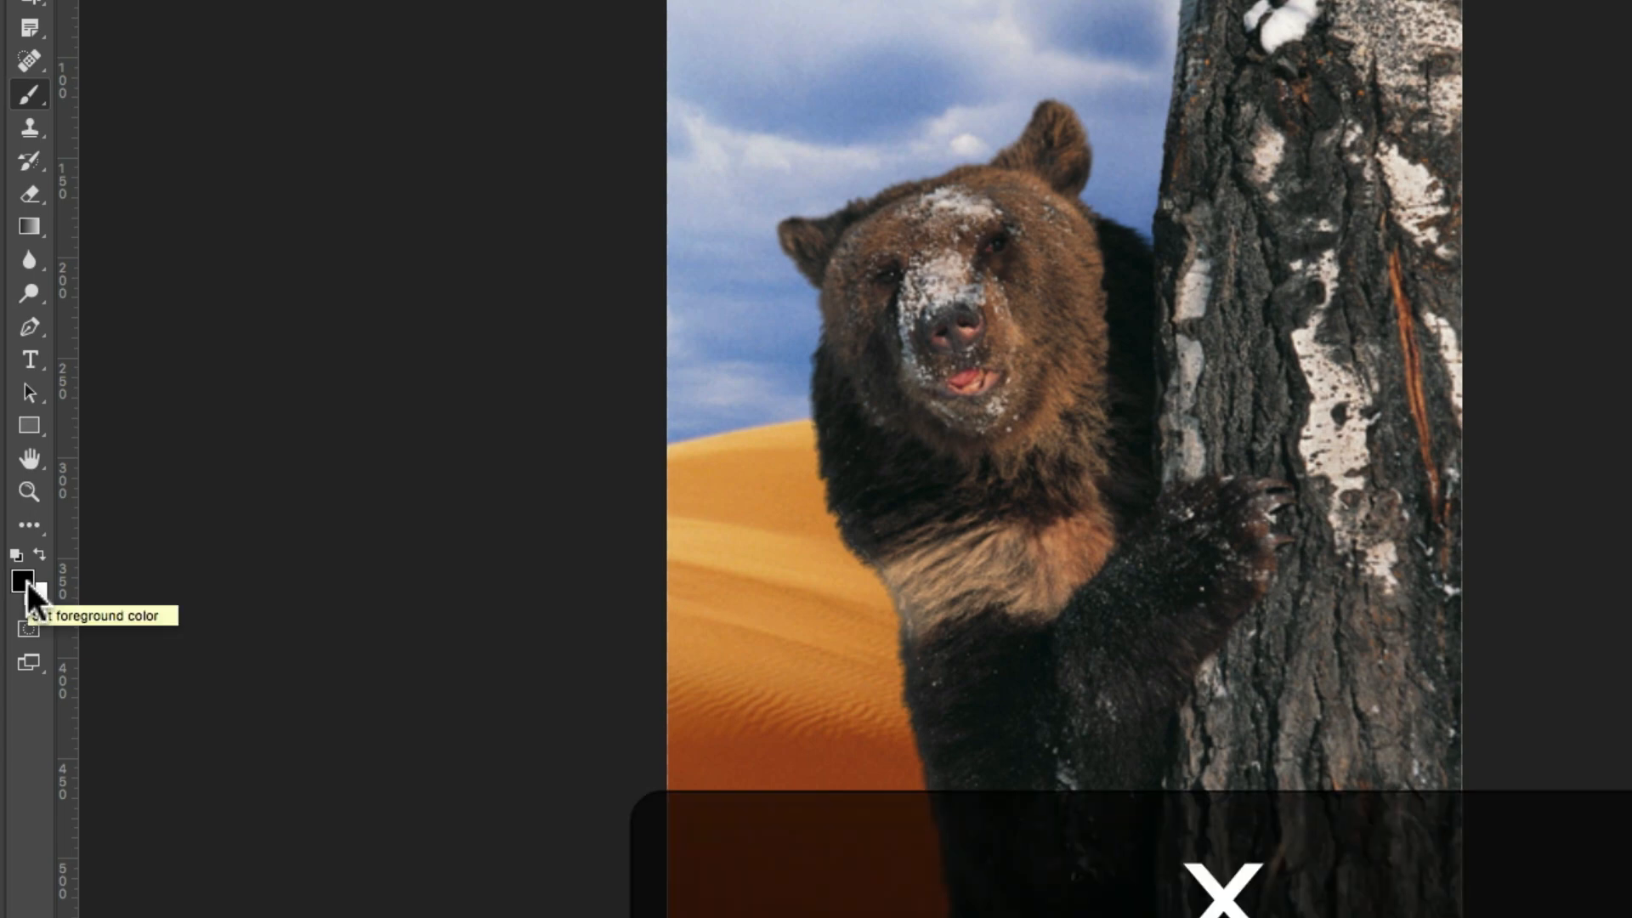
click(40, 554)
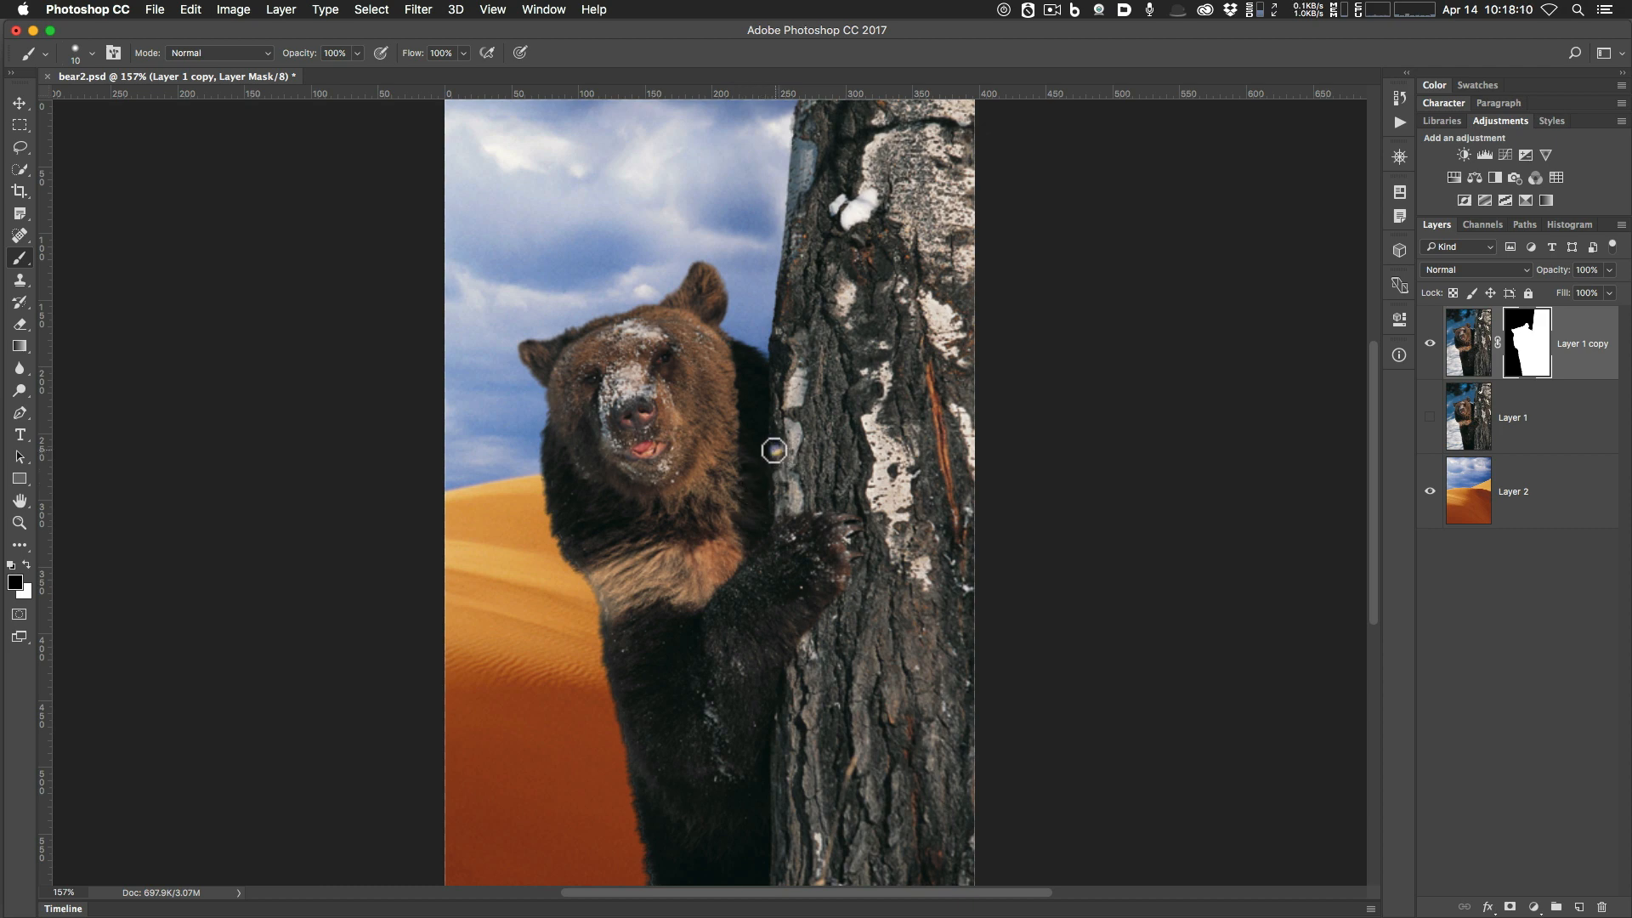
mouse_move(776, 448)
mouse_down()
mouse_move(675, 518)
mouse_move(695, 456)
mouse_move(644, 420)
mouse_move(658, 384)
mouse_move(632, 389)
mouse_move(656, 435)
mouse_up()
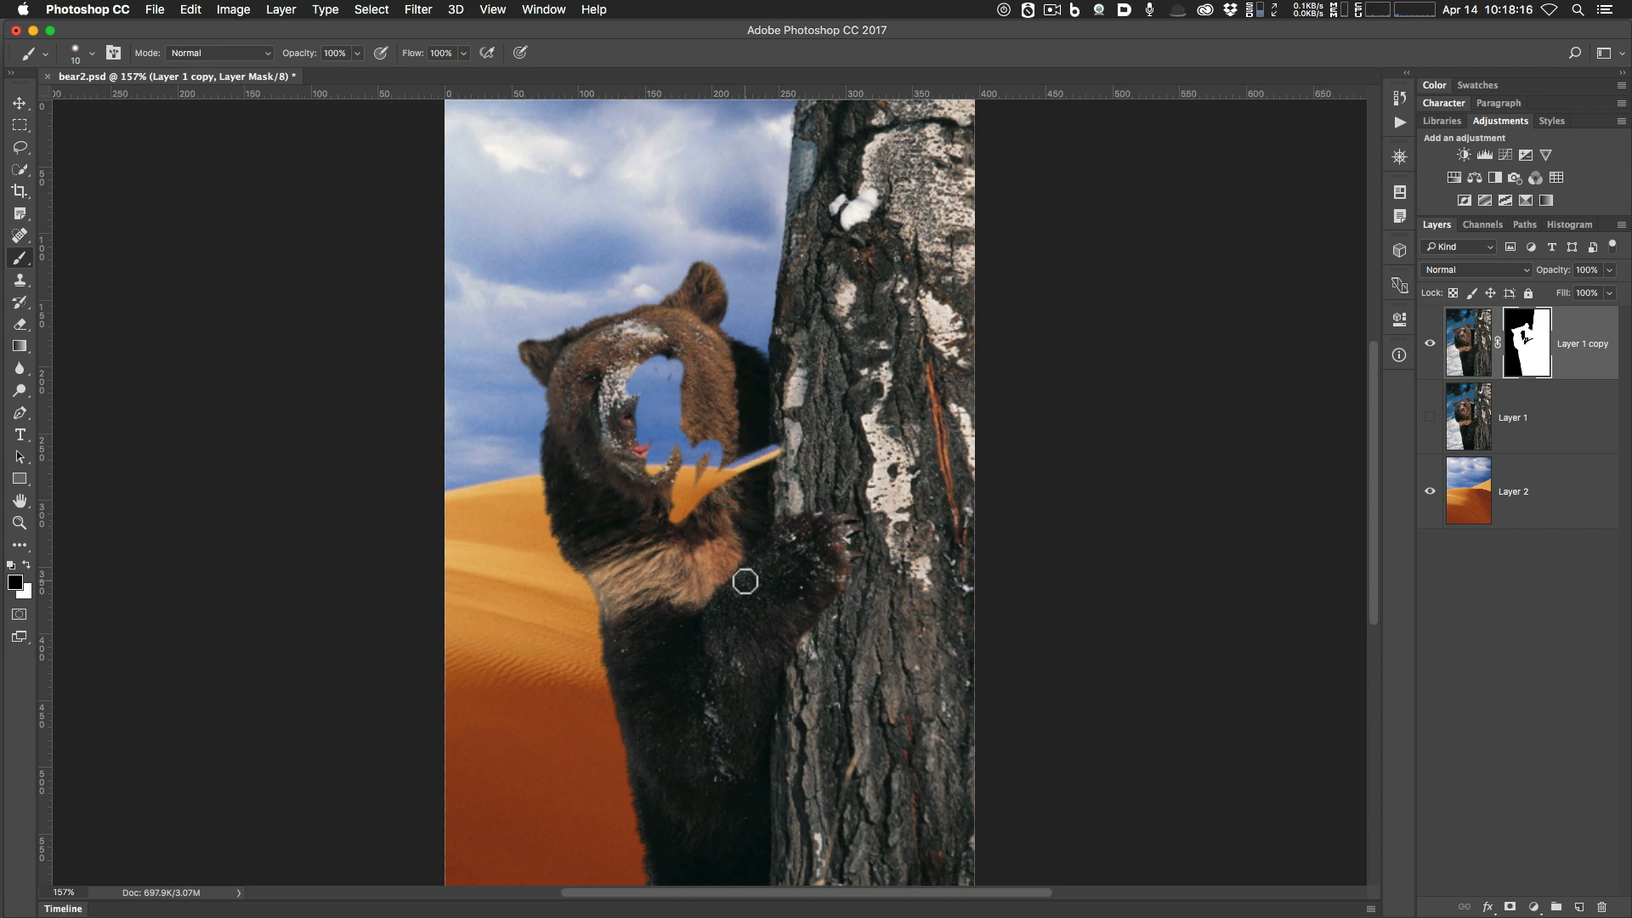
key(super+z)
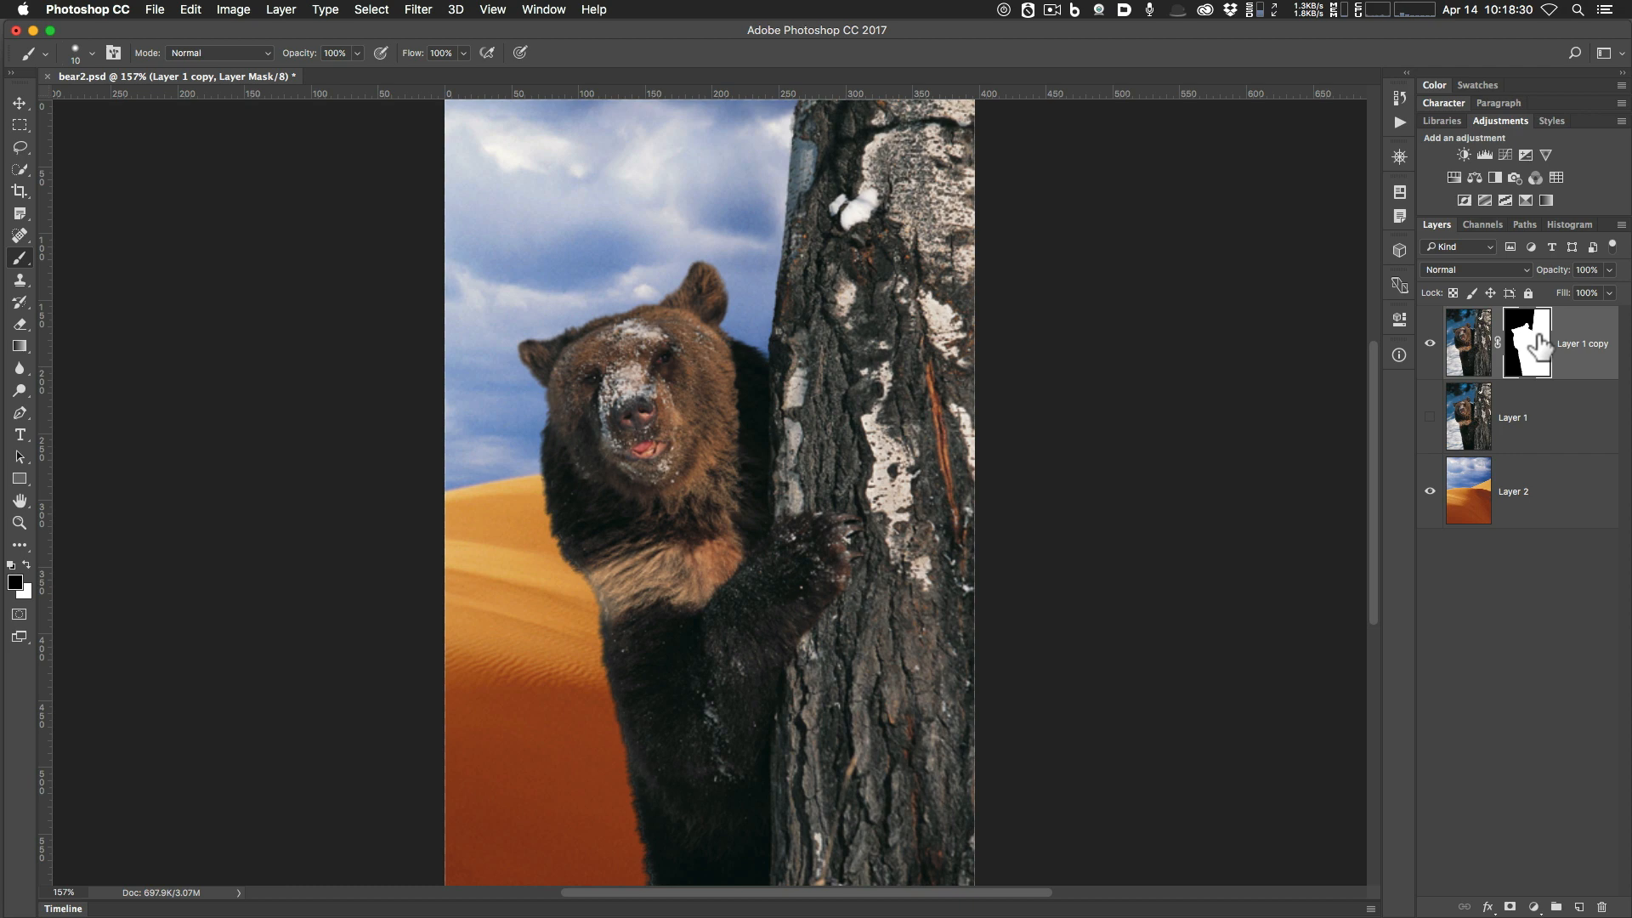
key(alt)
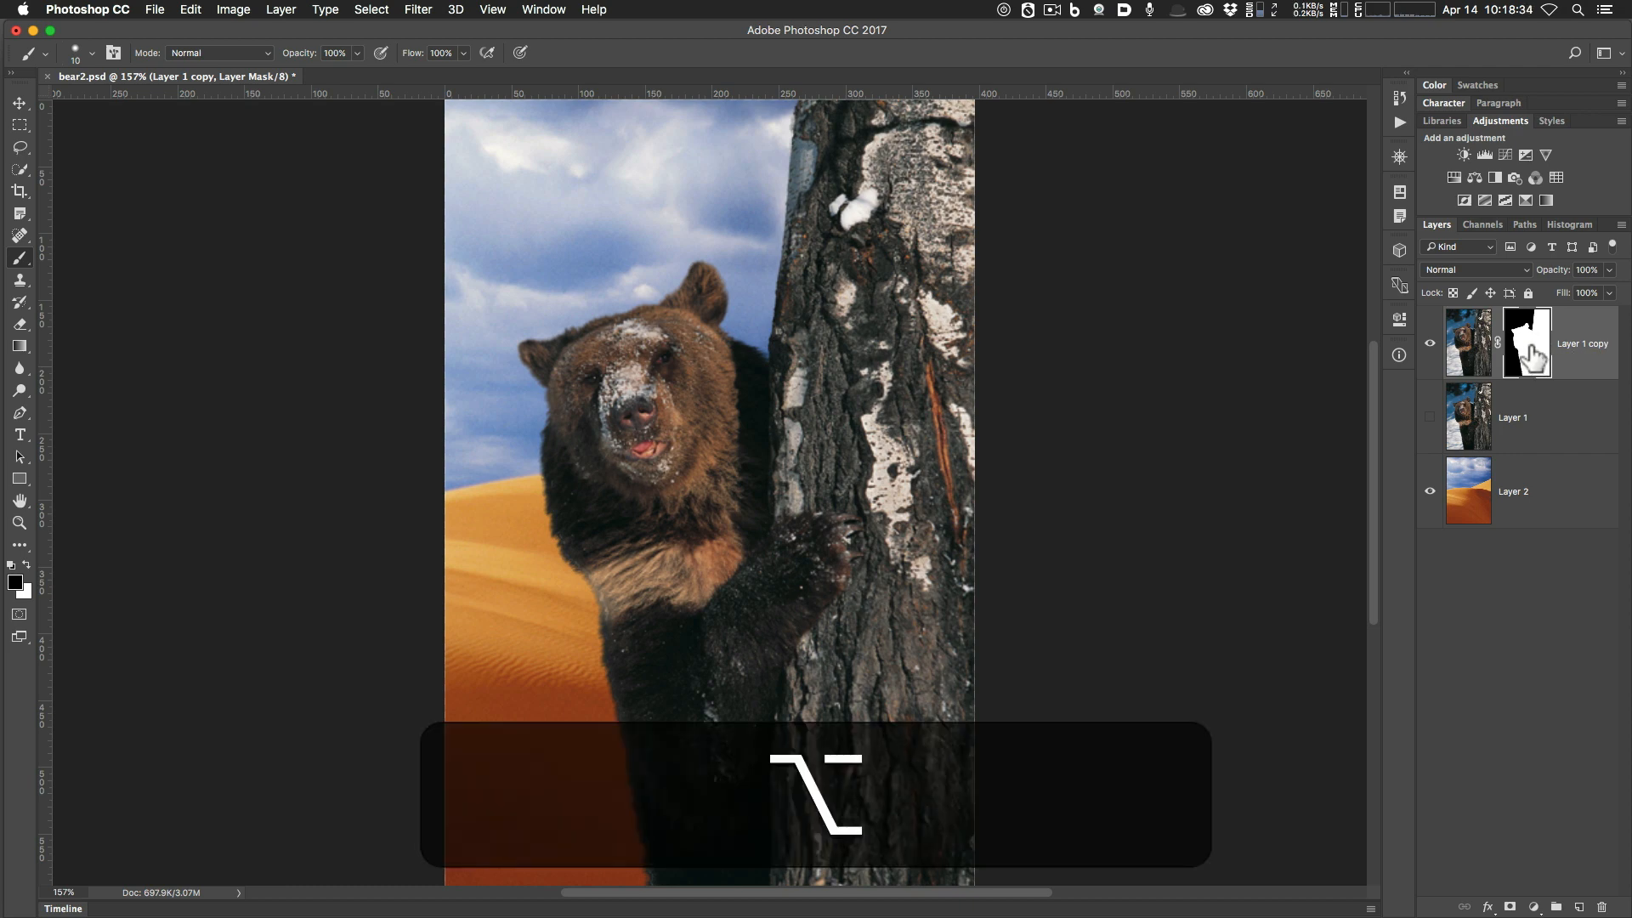
View the mask alone, zoom onto the ear and trunk, and paint white along the trunk edge.
alt+click(1524, 355)
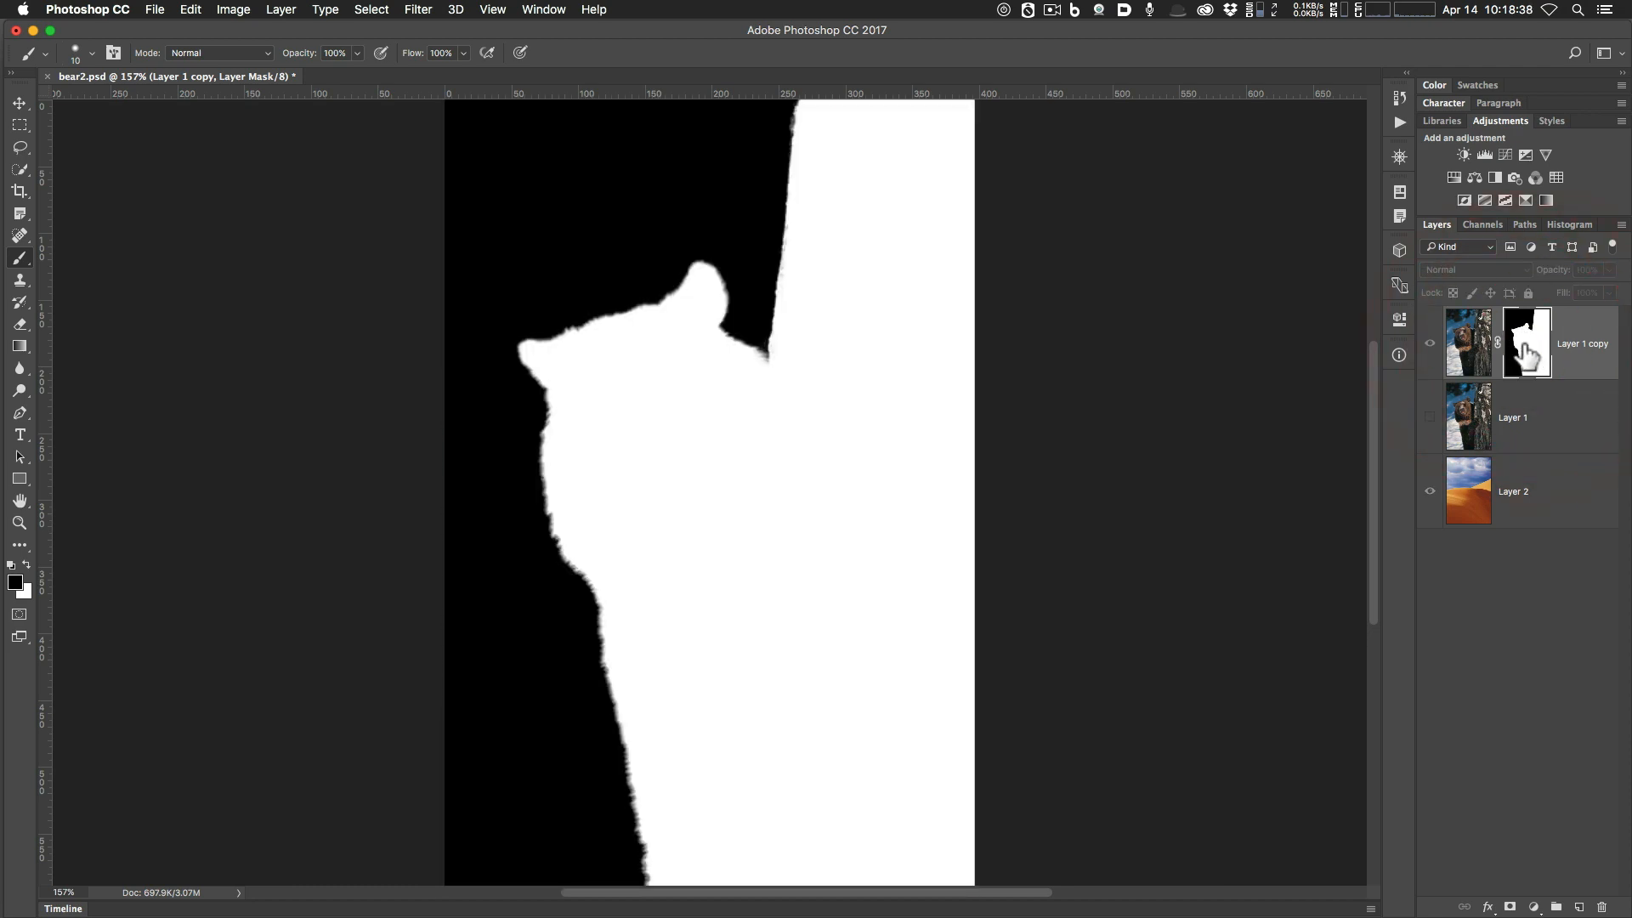
key(super+equal)
key(super+equal)
key(super+equal)
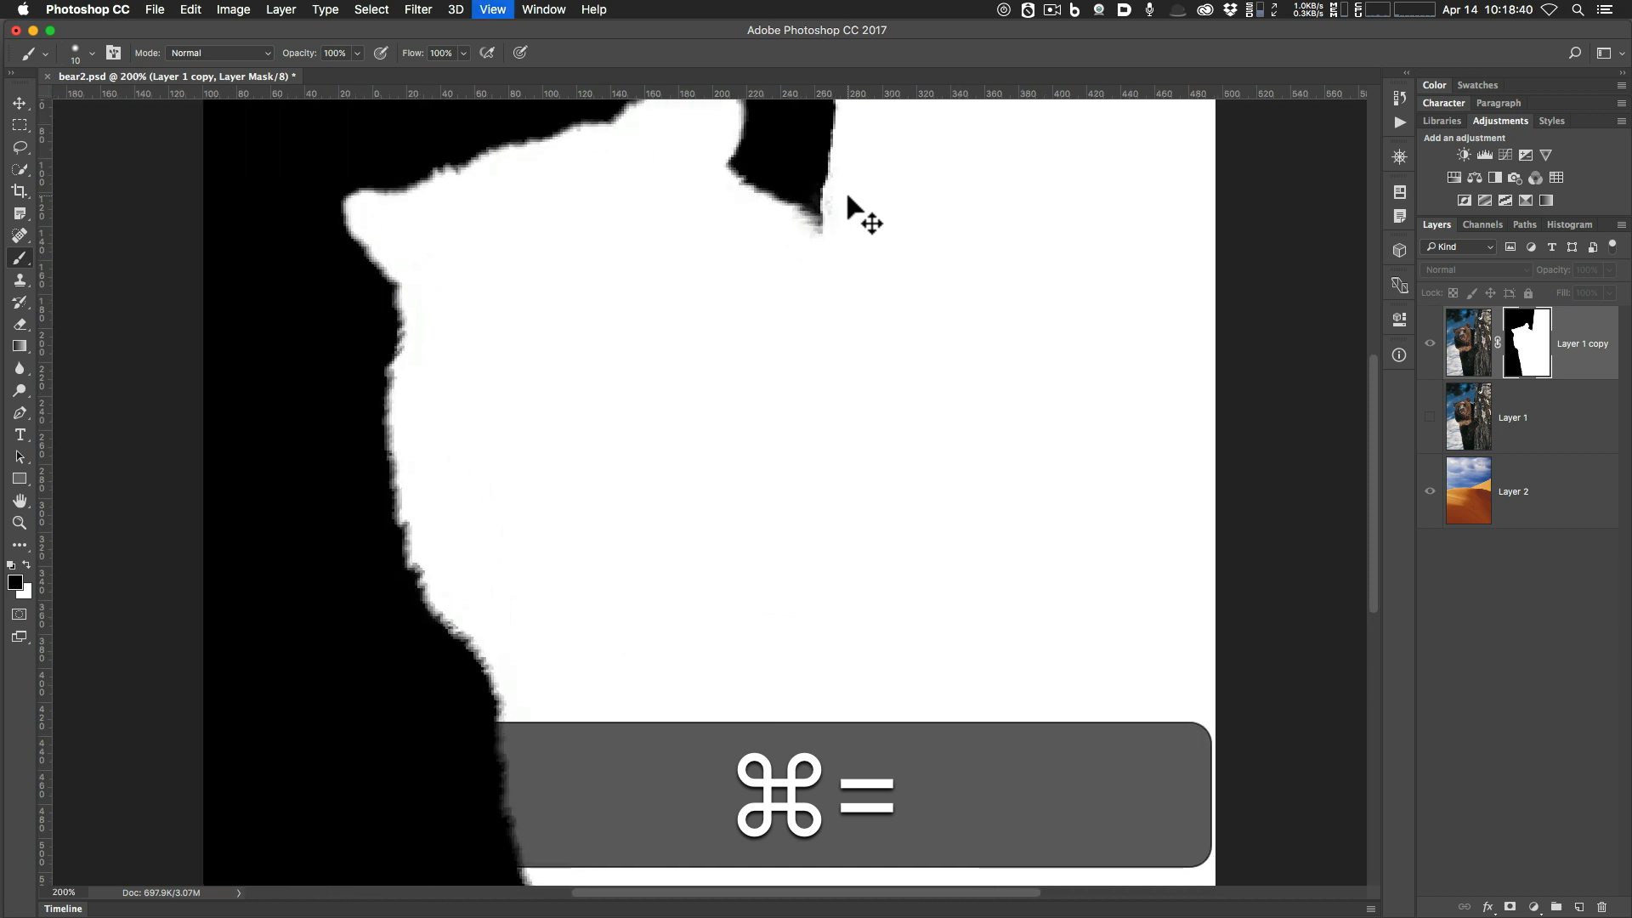
drag(957, 190, 940, 612)
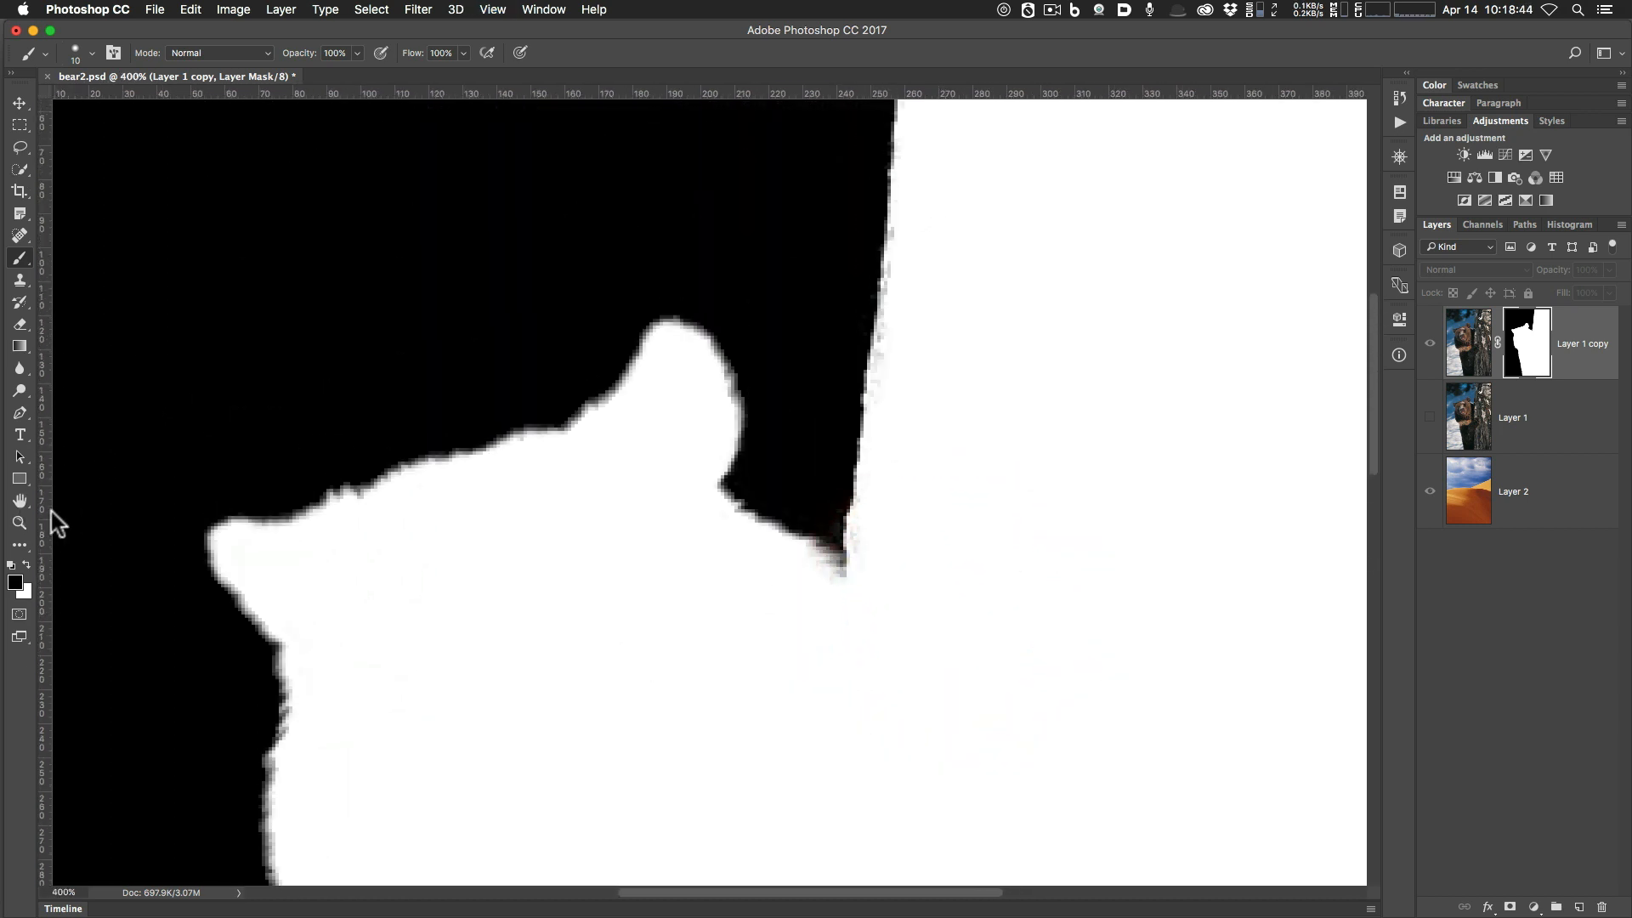
key(x)
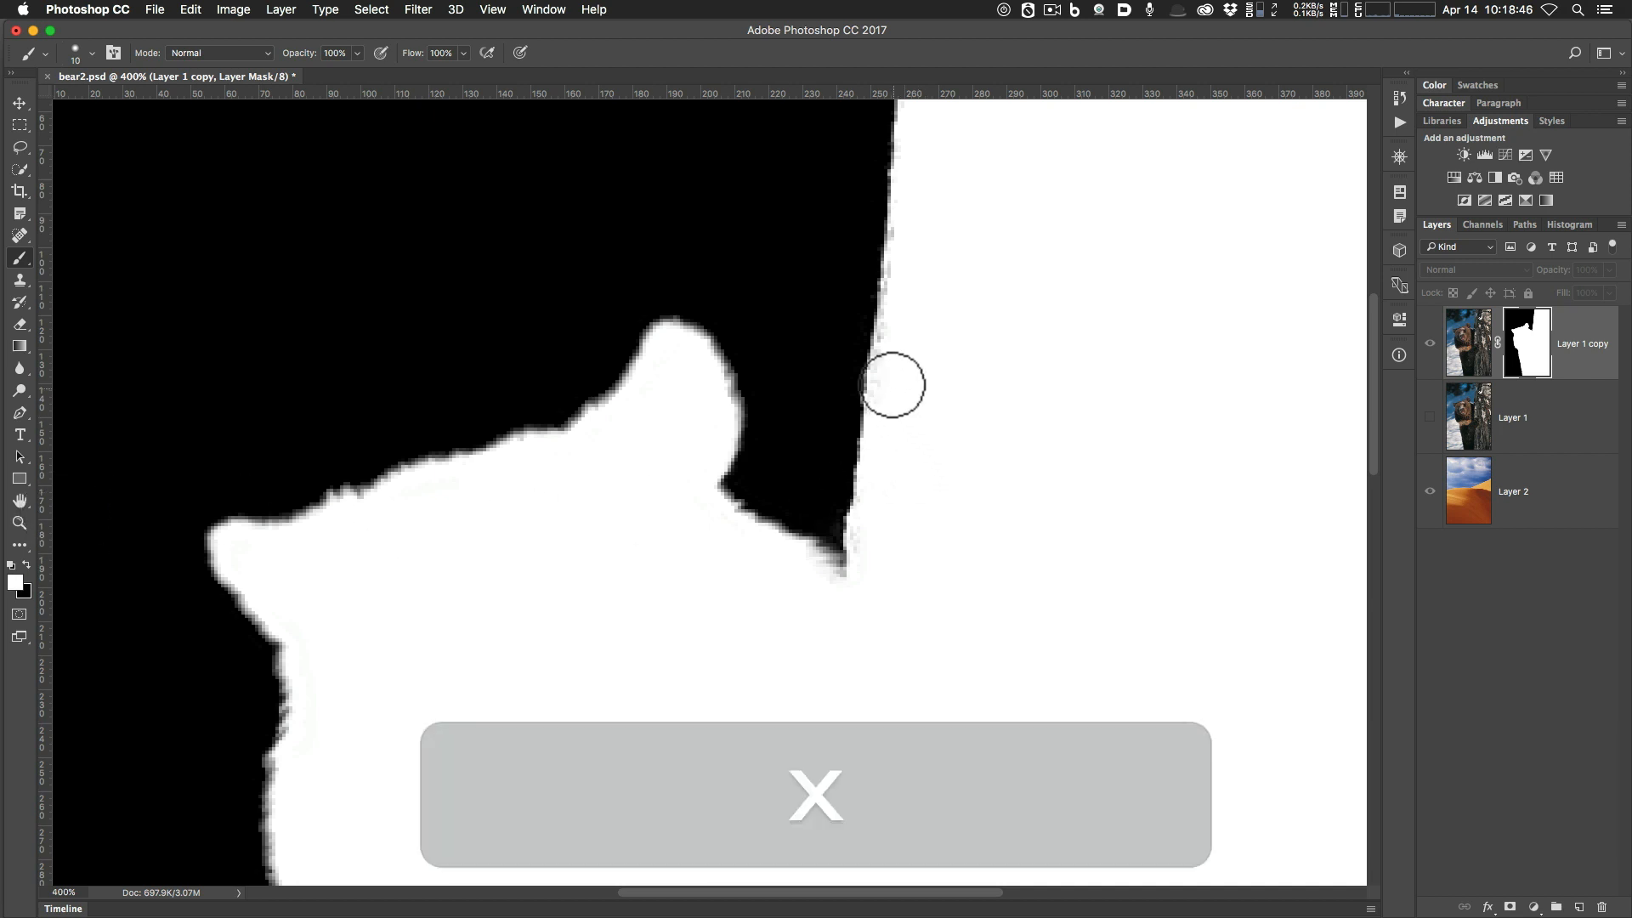
drag(891, 364, 911, 208)
Touch up the upper trunk edge of the mask with alternating black and white strokes.
key(space)
drag(994, 273, 976, 612)
key(x)
mouse_move(850, 367)
mouse_down()
mouse_move(867, 294)
mouse_move(856, 419)
mouse_move(864, 353)
mouse_up()
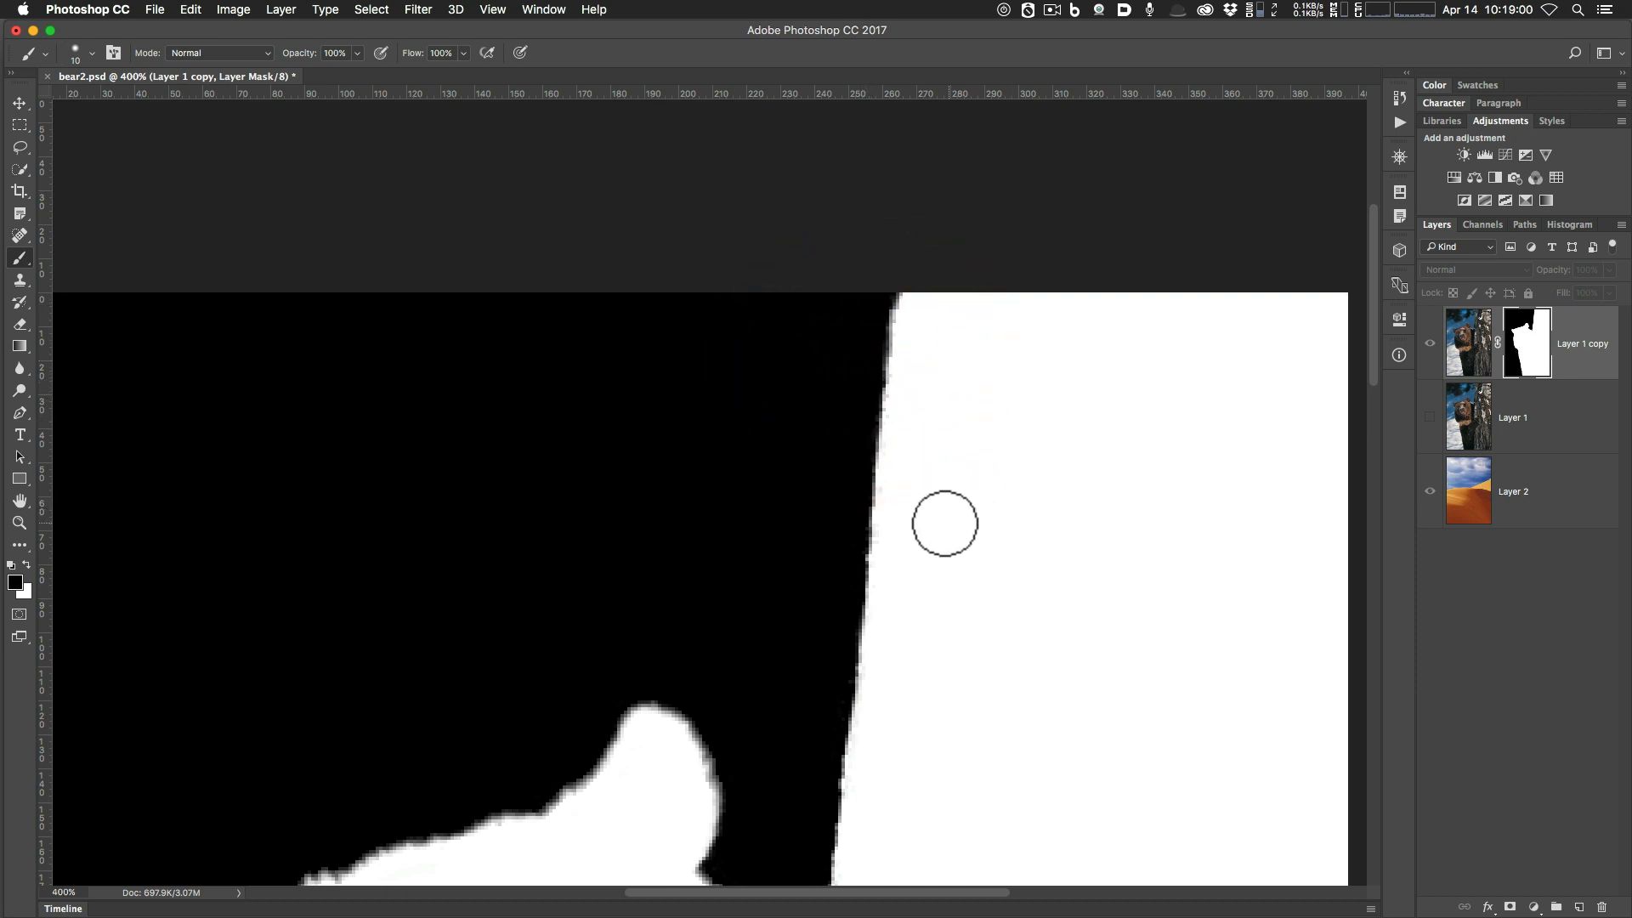
key(x)
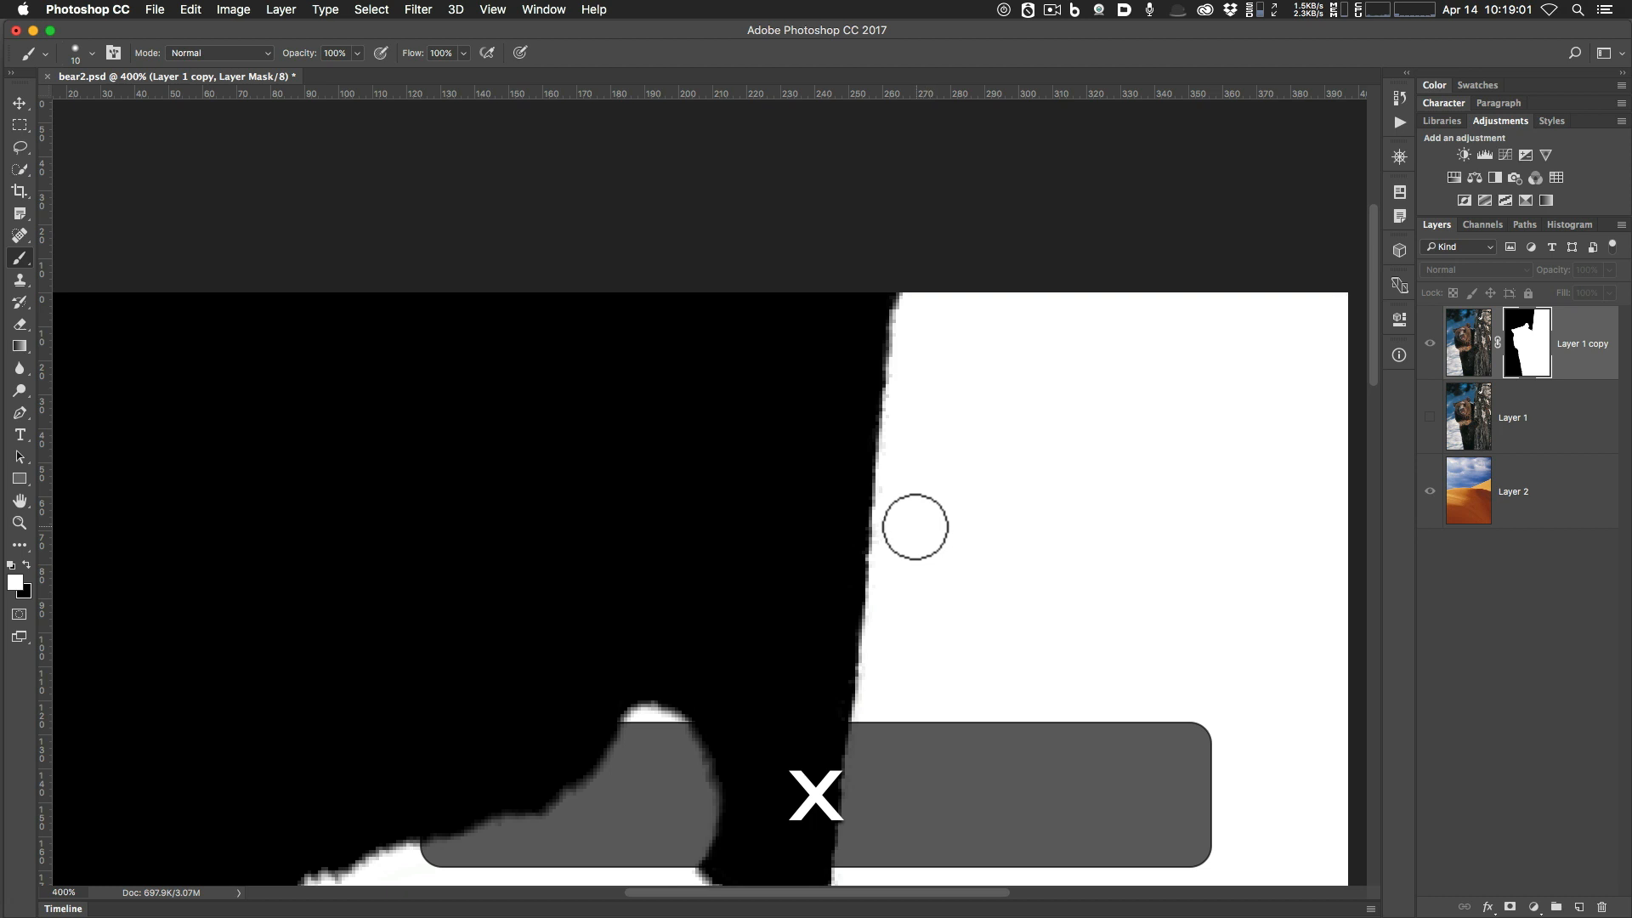
click(892, 467)
key(x)
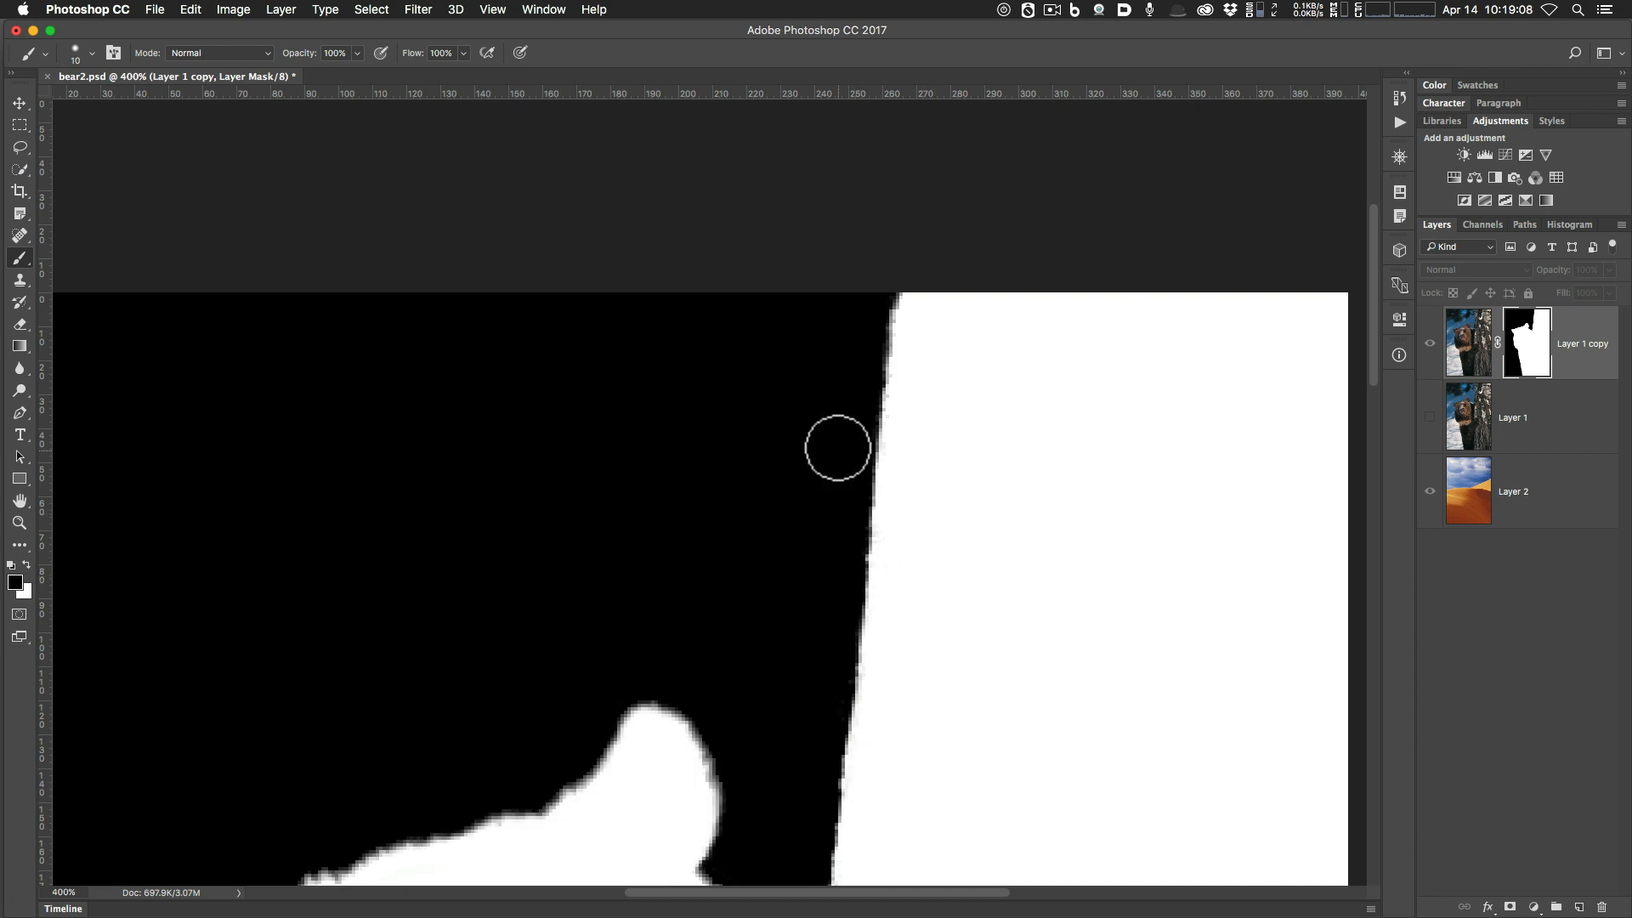
click(803, 504)
Fit the image in the window and return from the mask view to the composite.
key(space)
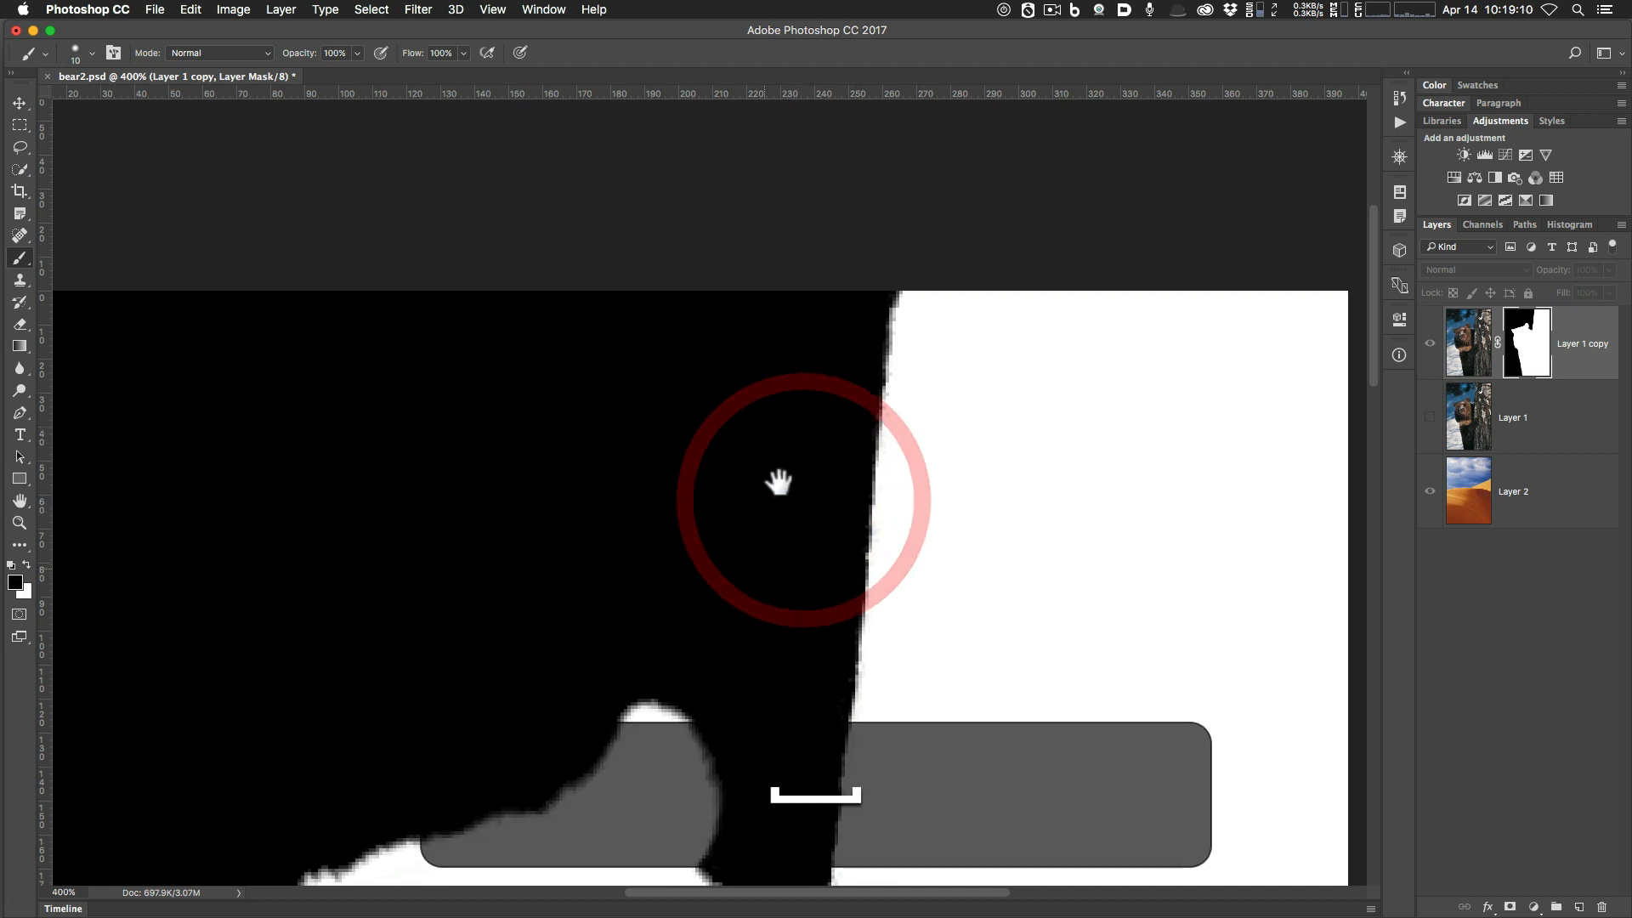
drag(778, 482, 816, 266)
key(super+0)
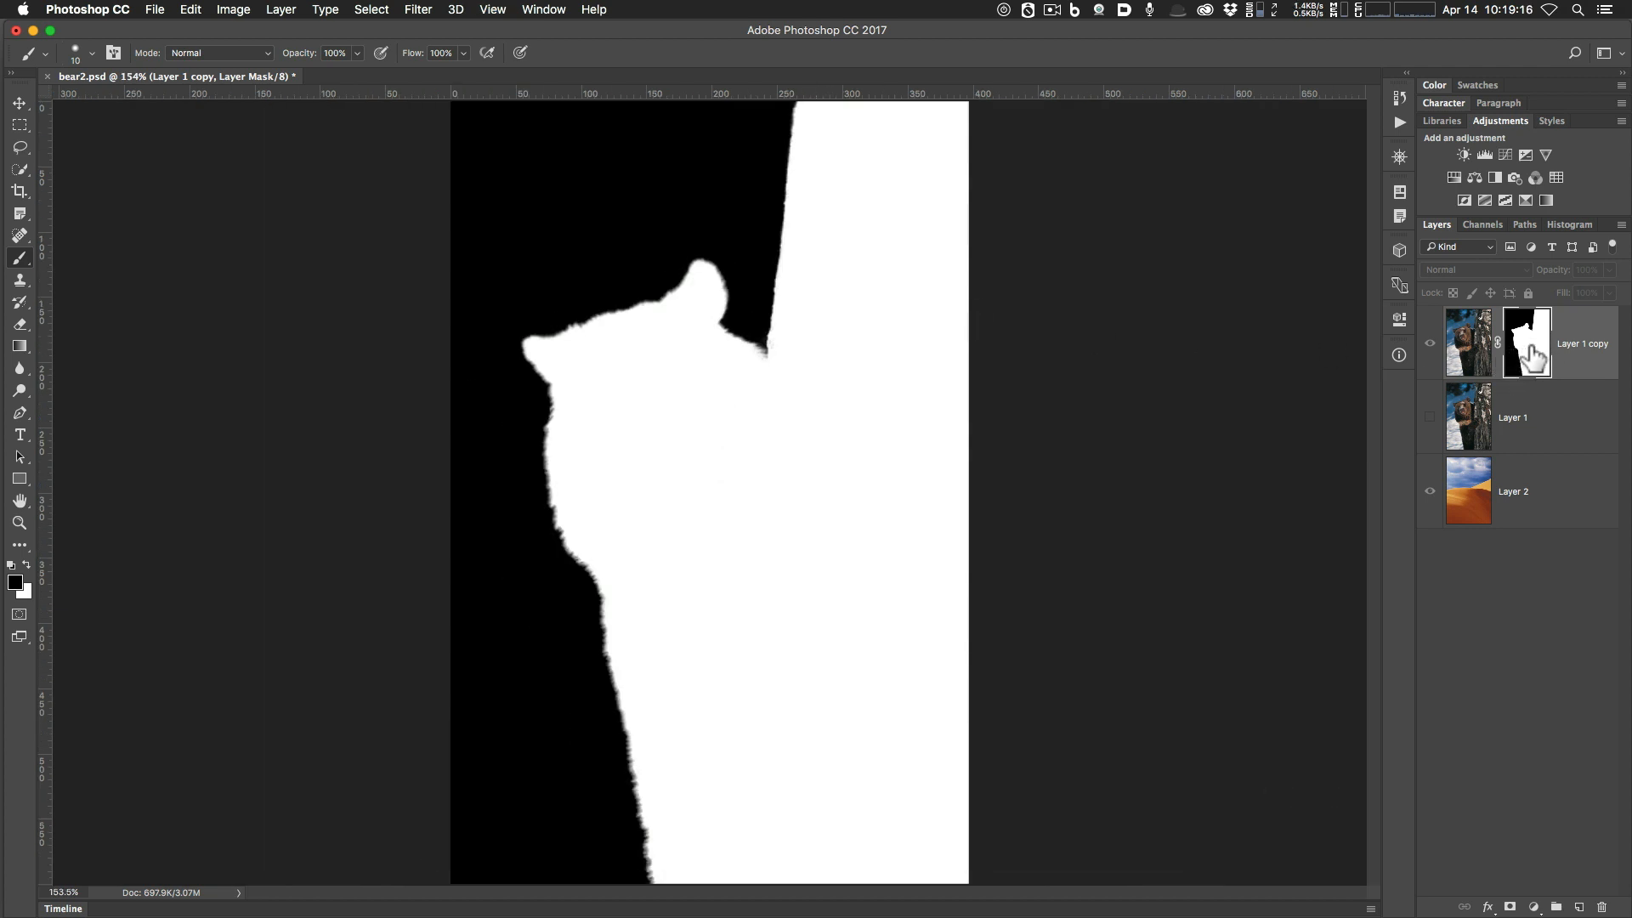
key(alt)
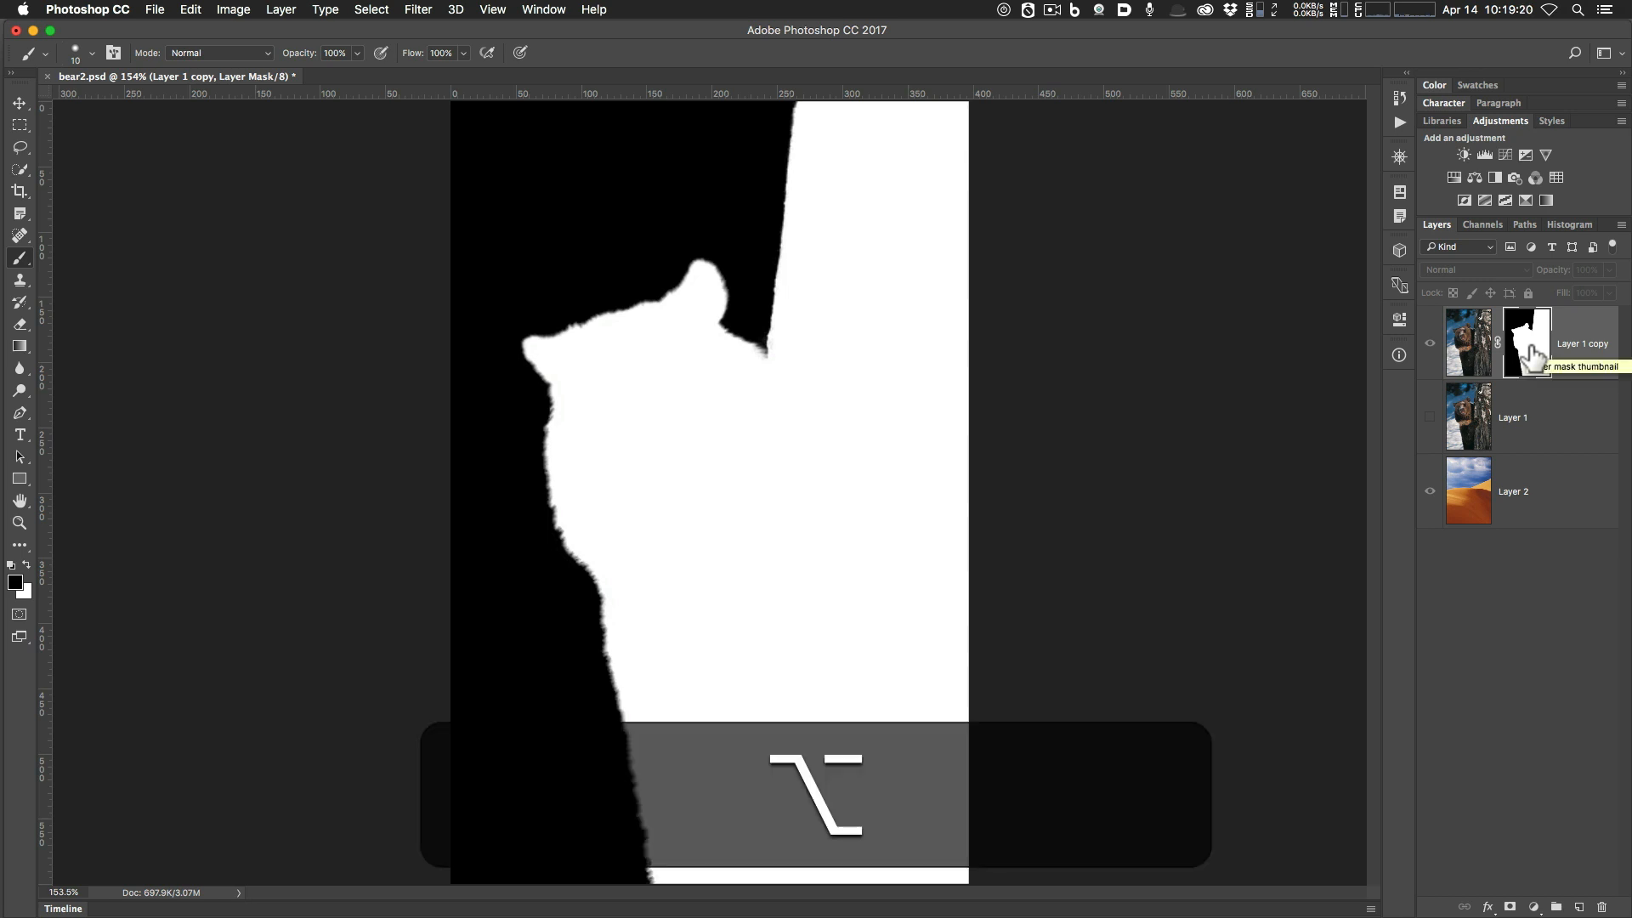
alt+click(1532, 357)
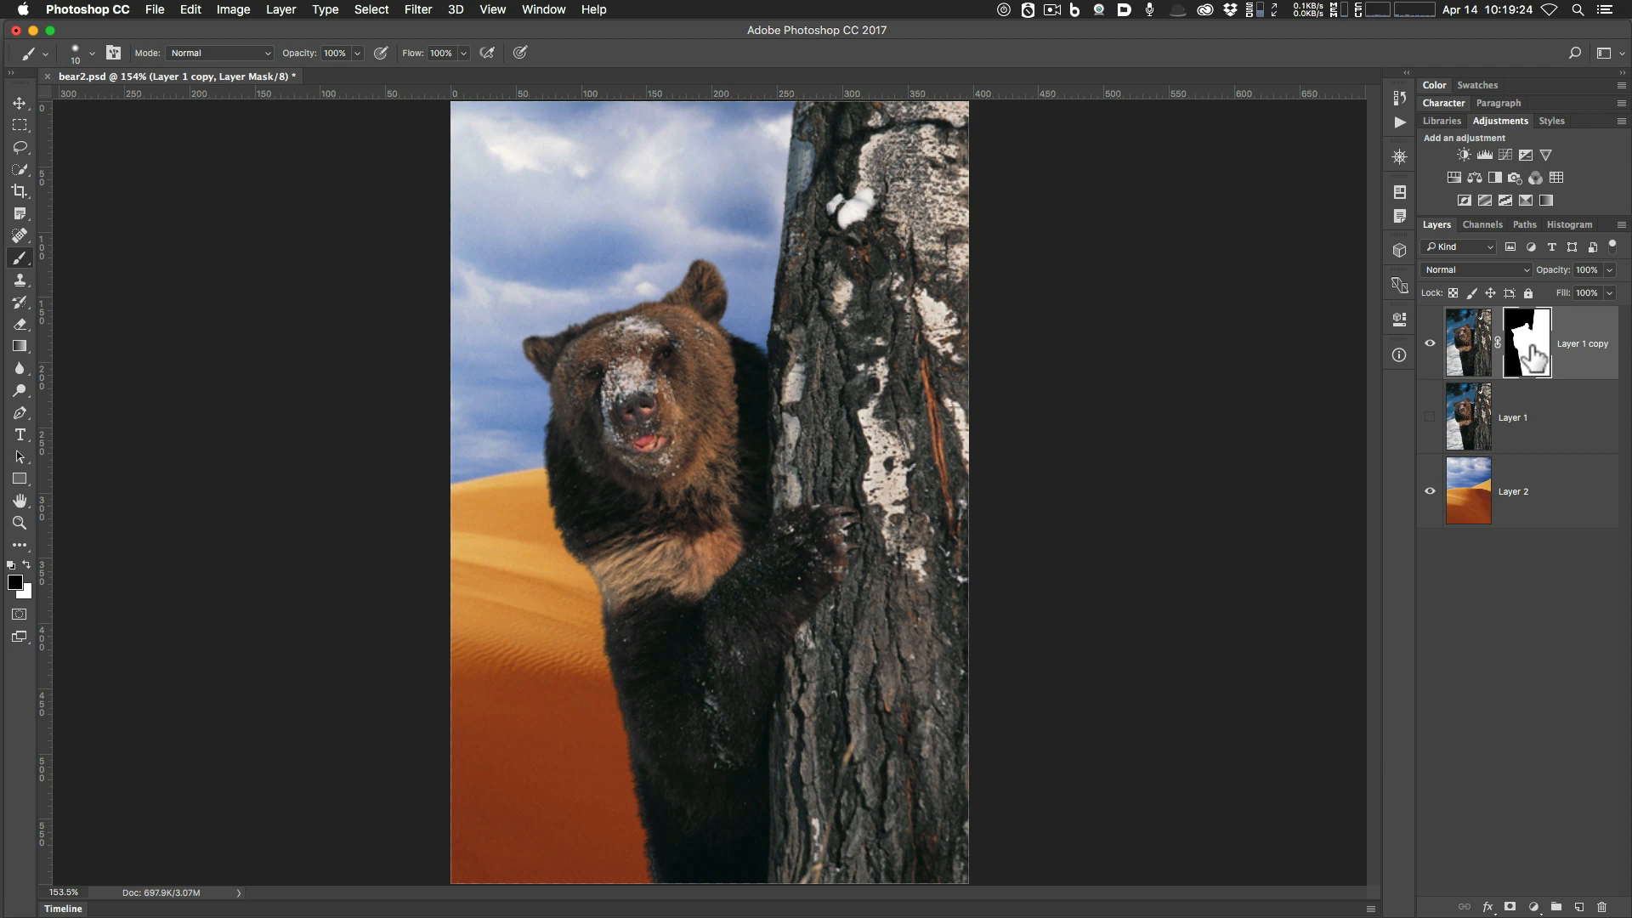
Toggle Layer 1 copy's mask off and on repeatedly to compare snowy original and desert composite.
shift+click(1532, 357)
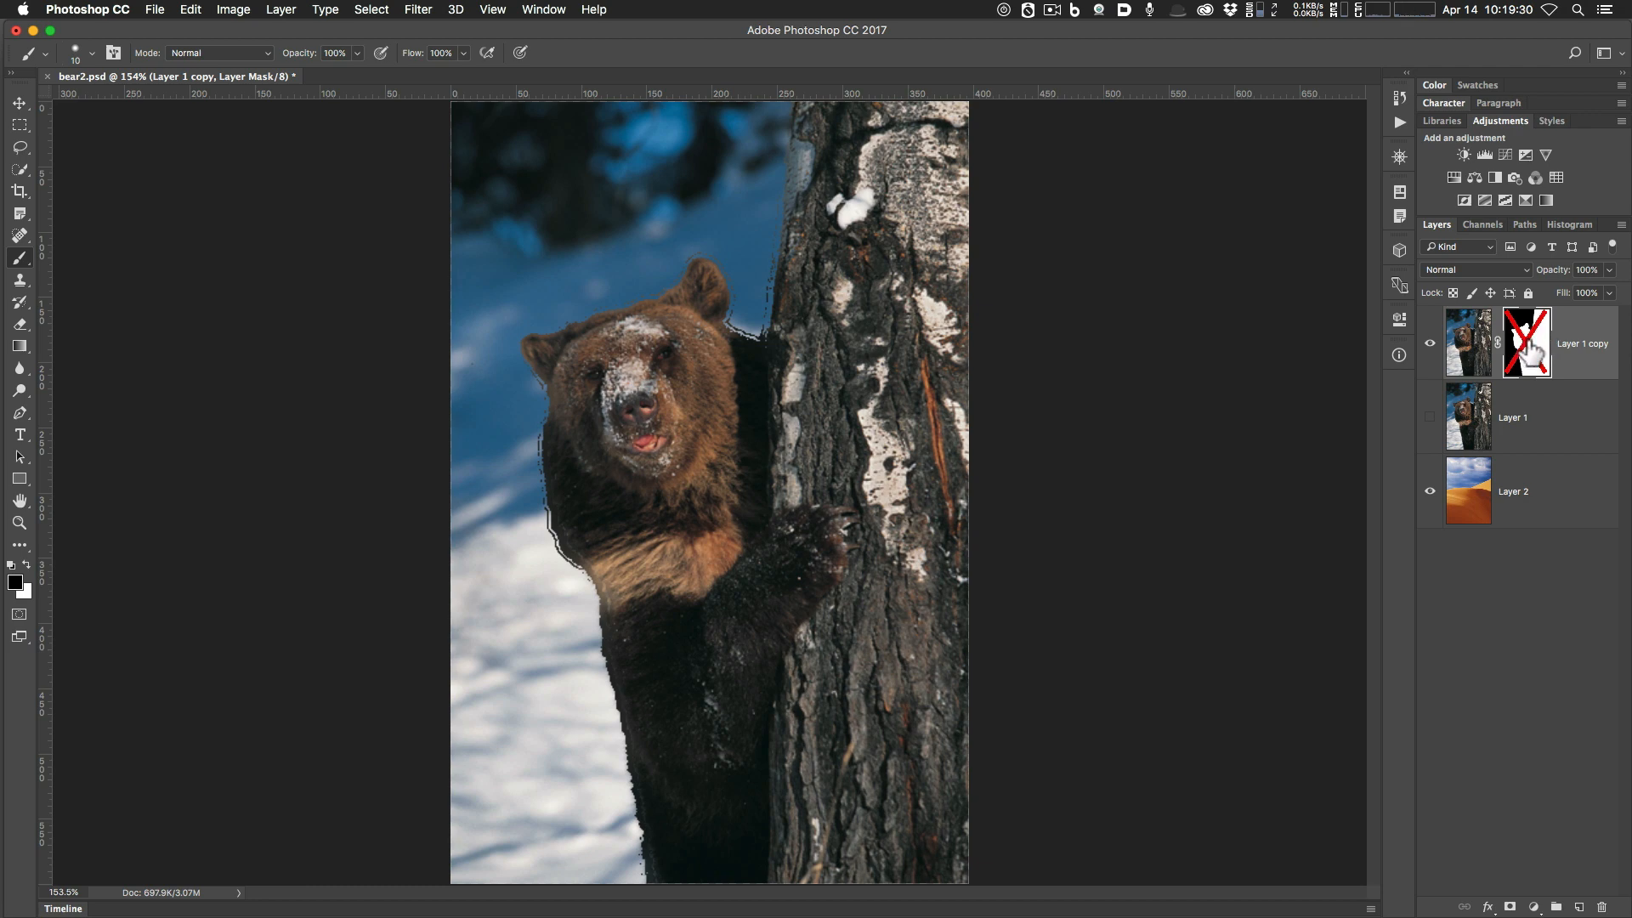
shift+click(1529, 350)
shift+click(1529, 350)
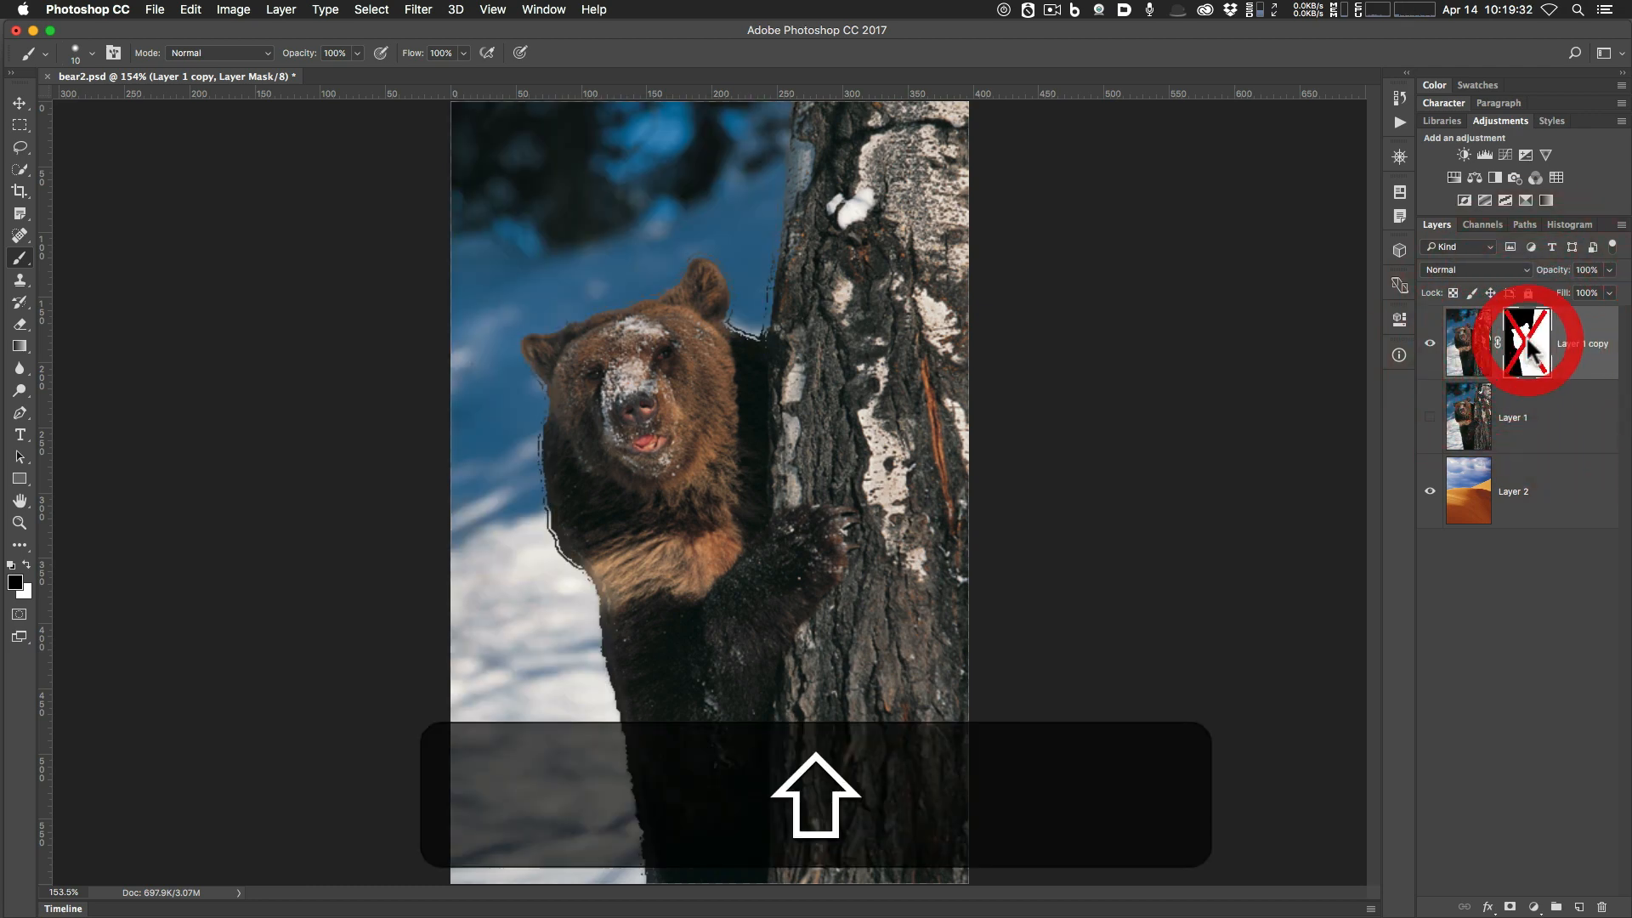
shift+click(1530, 350)
shift+click(1529, 350)
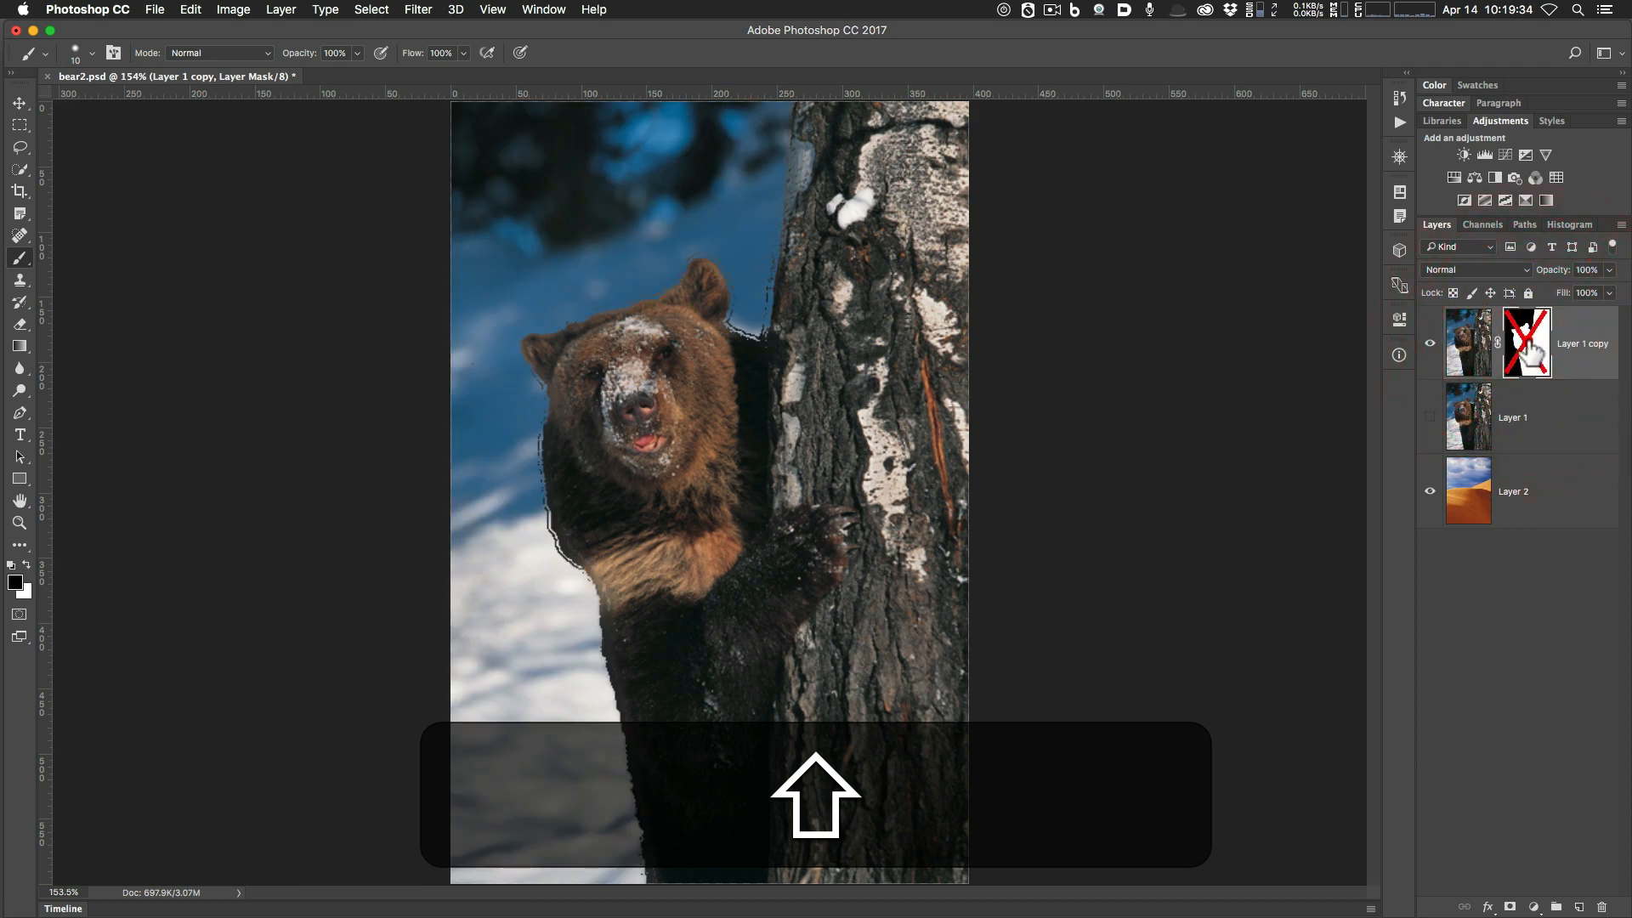
shift+click(1530, 350)
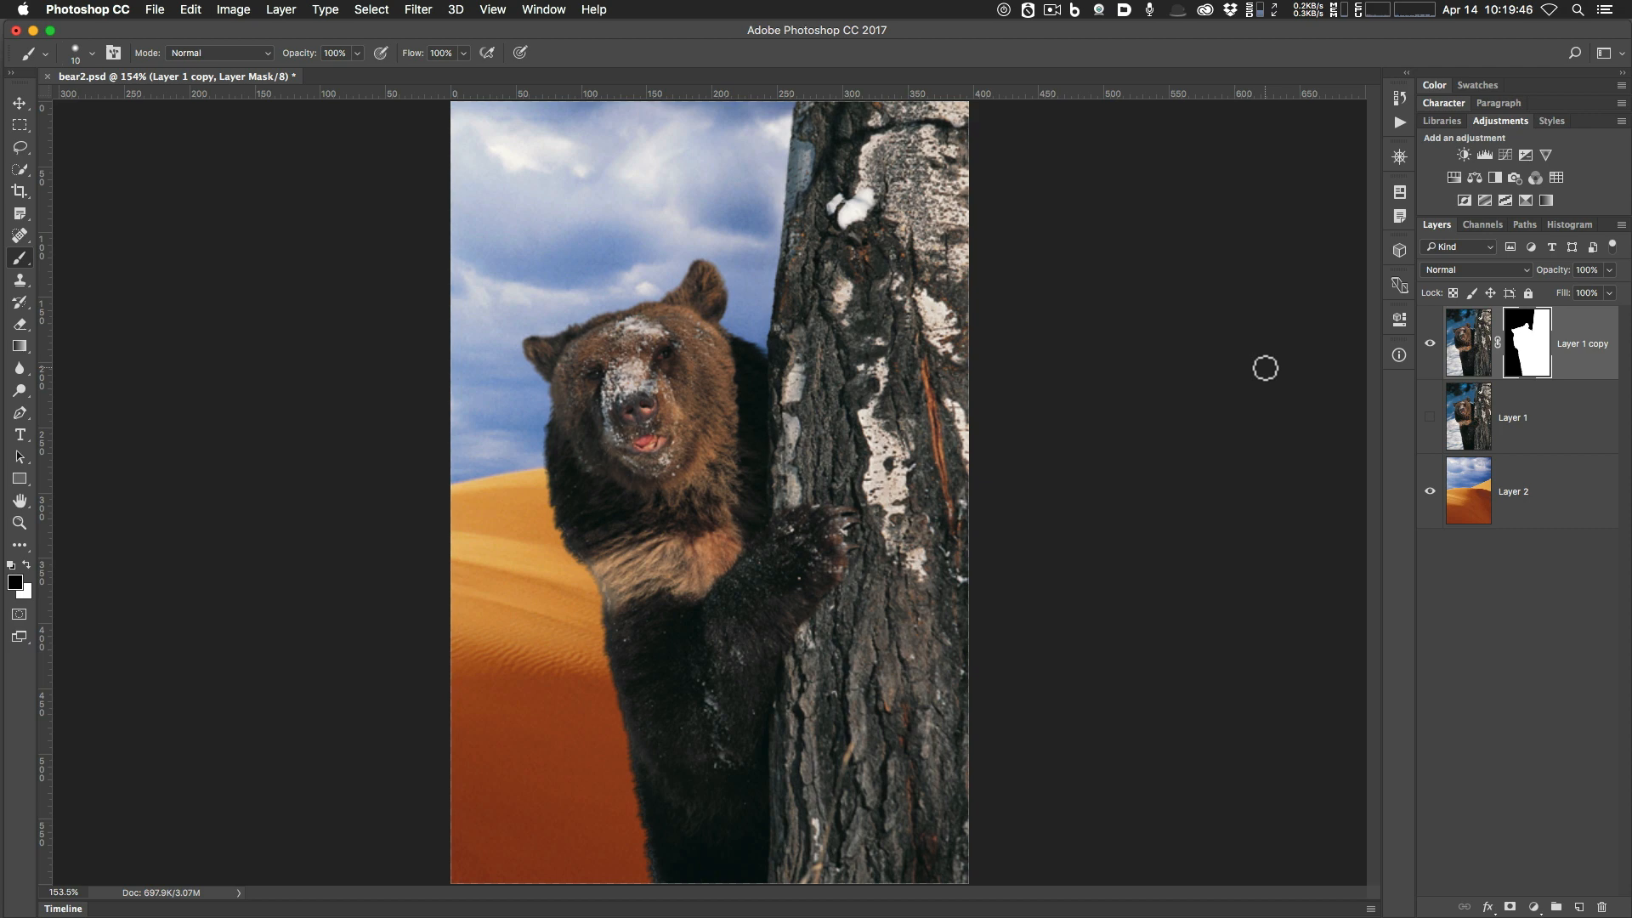
Hide and show Layer 1 copy to compare the desert alone, then select Layer 2.
click(1430, 347)
click(1431, 349)
click(1429, 344)
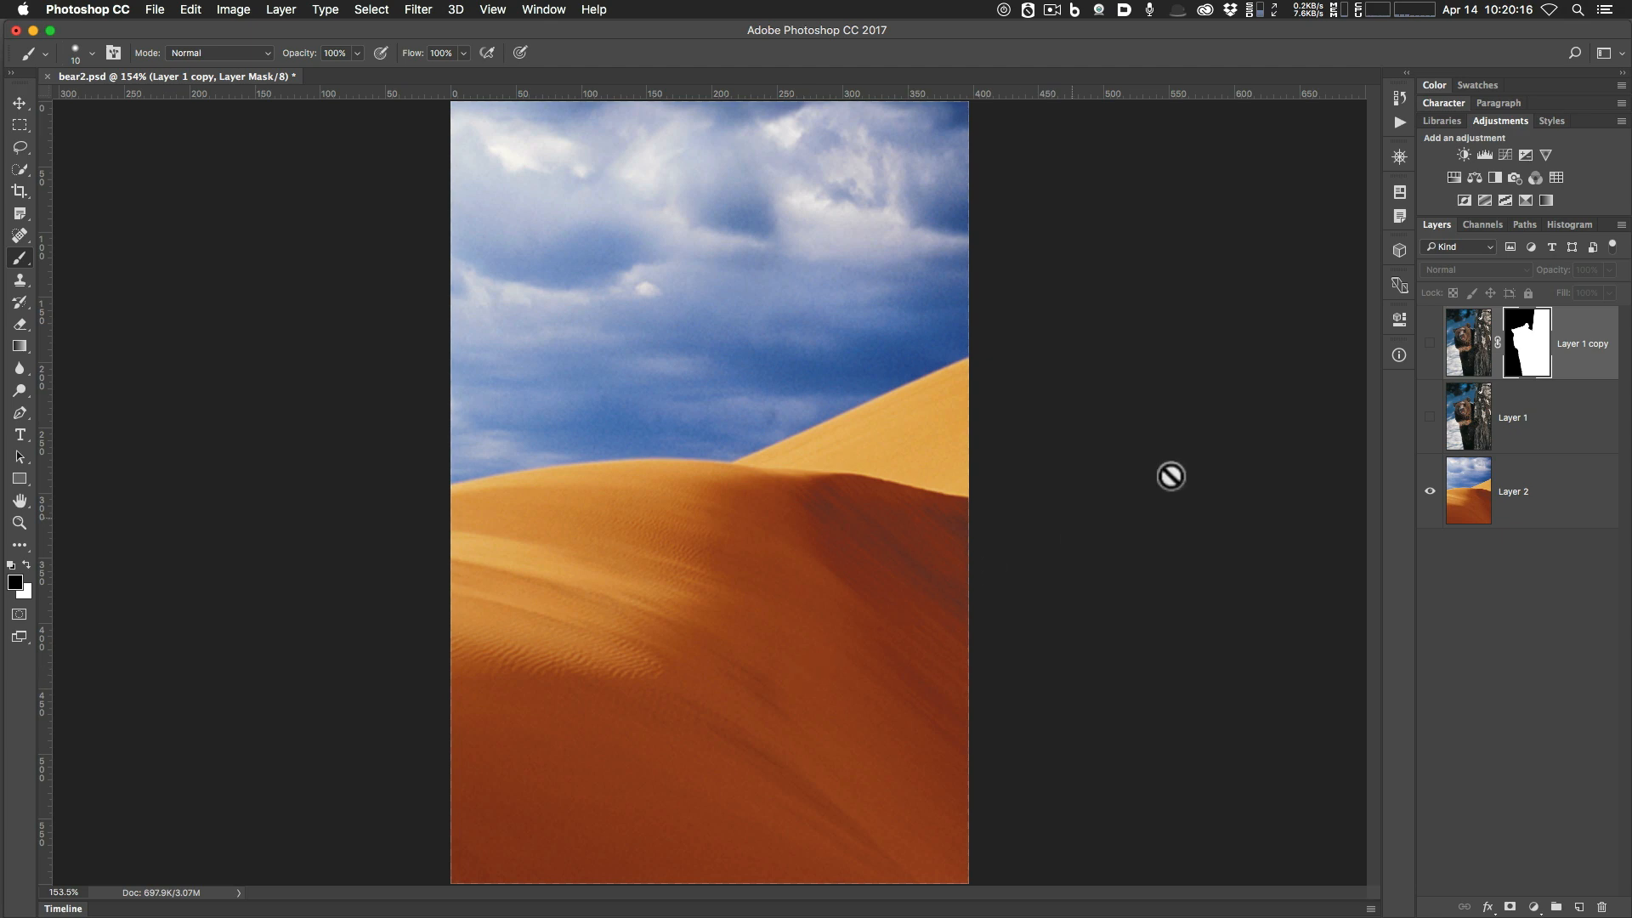
click(1429, 345)
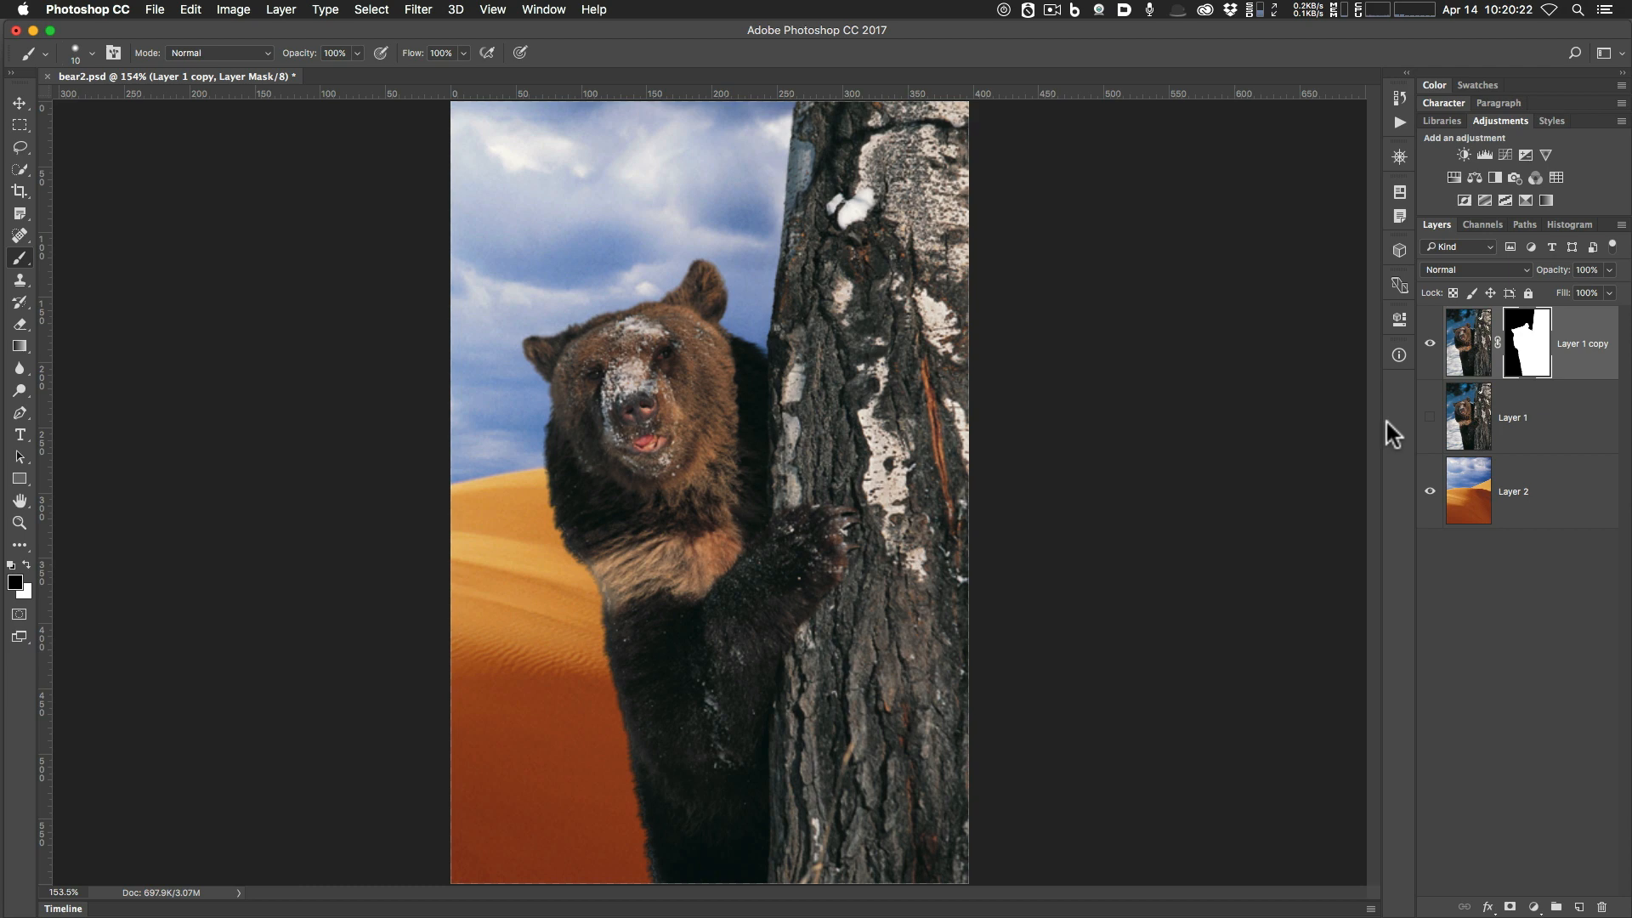
click(1469, 491)
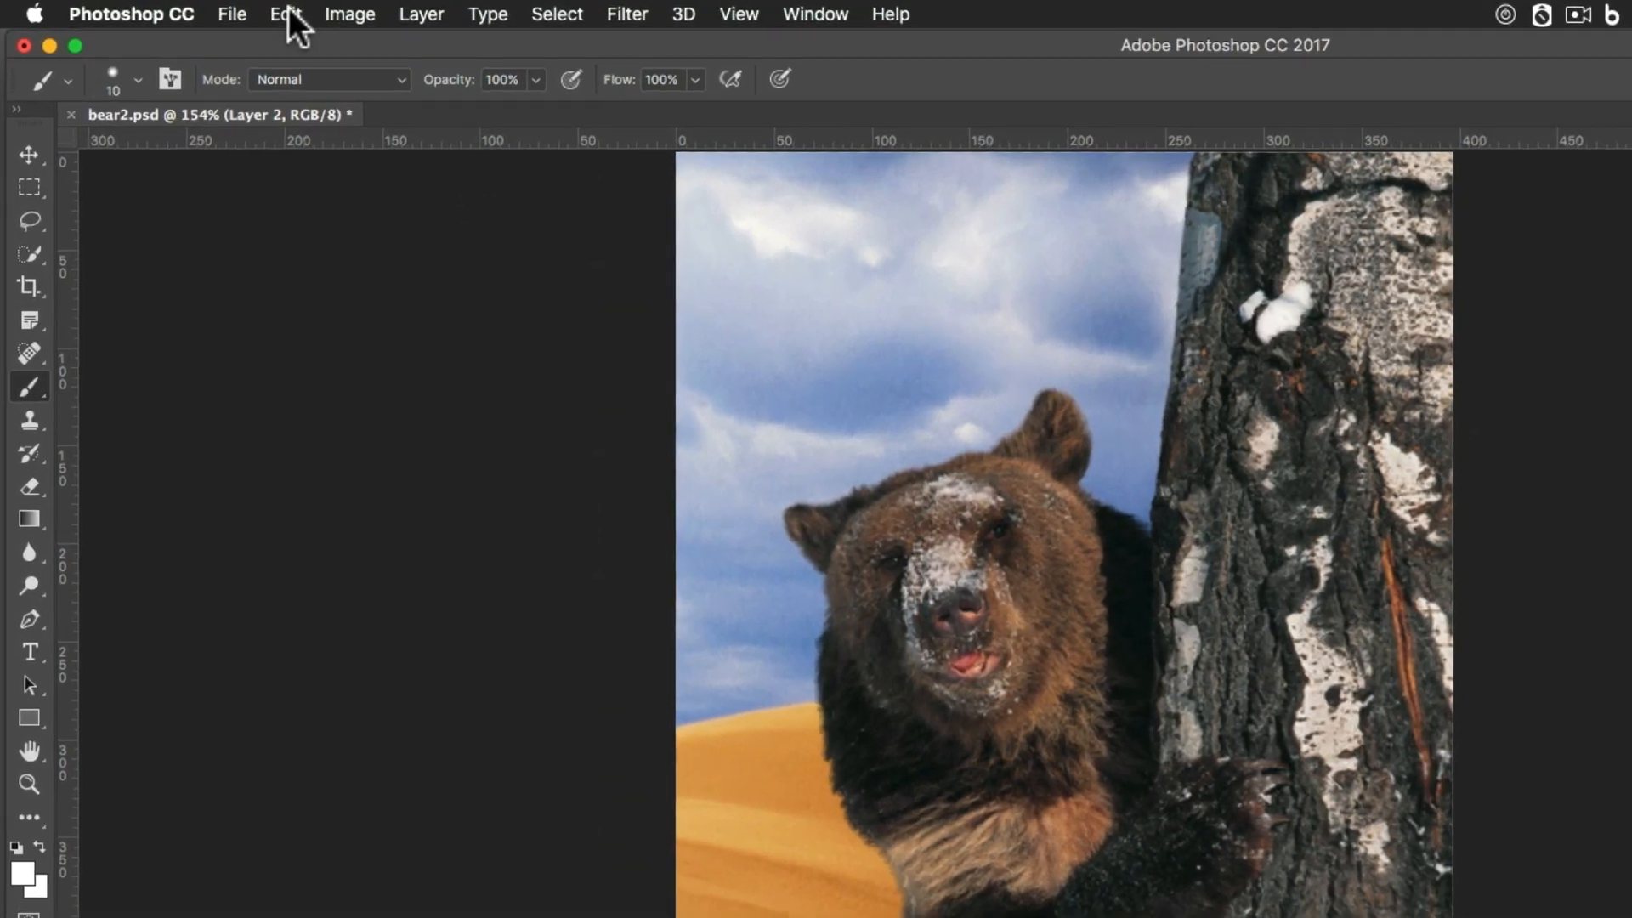
Flip the desert dune layer horizontally with Edit > Transform > Flip Horizontal.
click(249, 12)
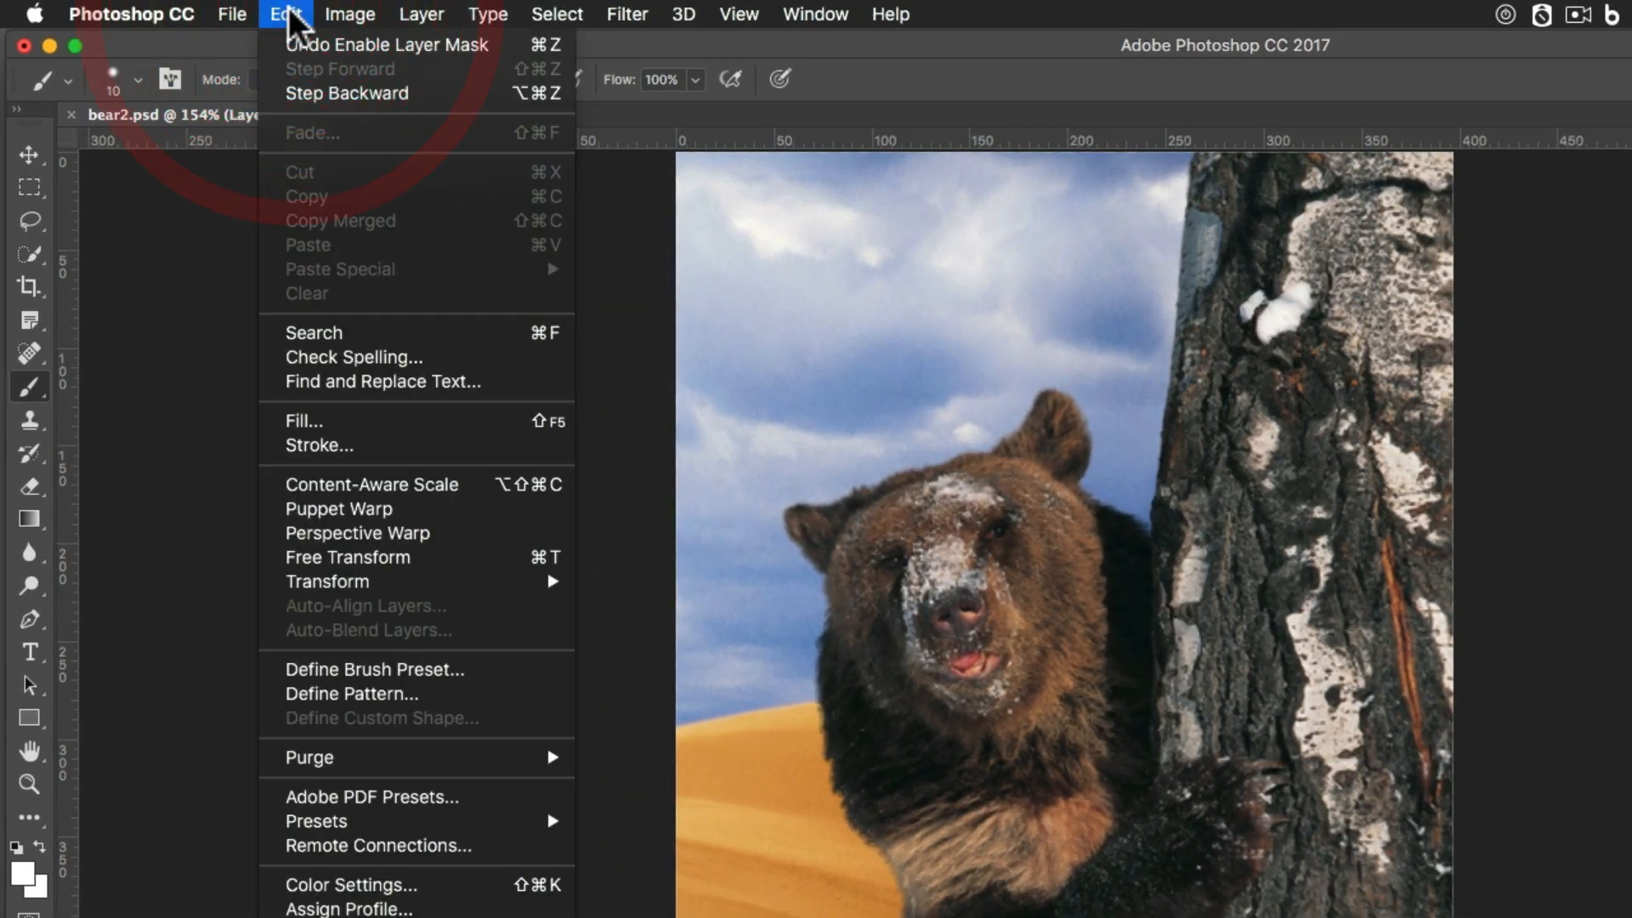
mouse_move(426, 584)
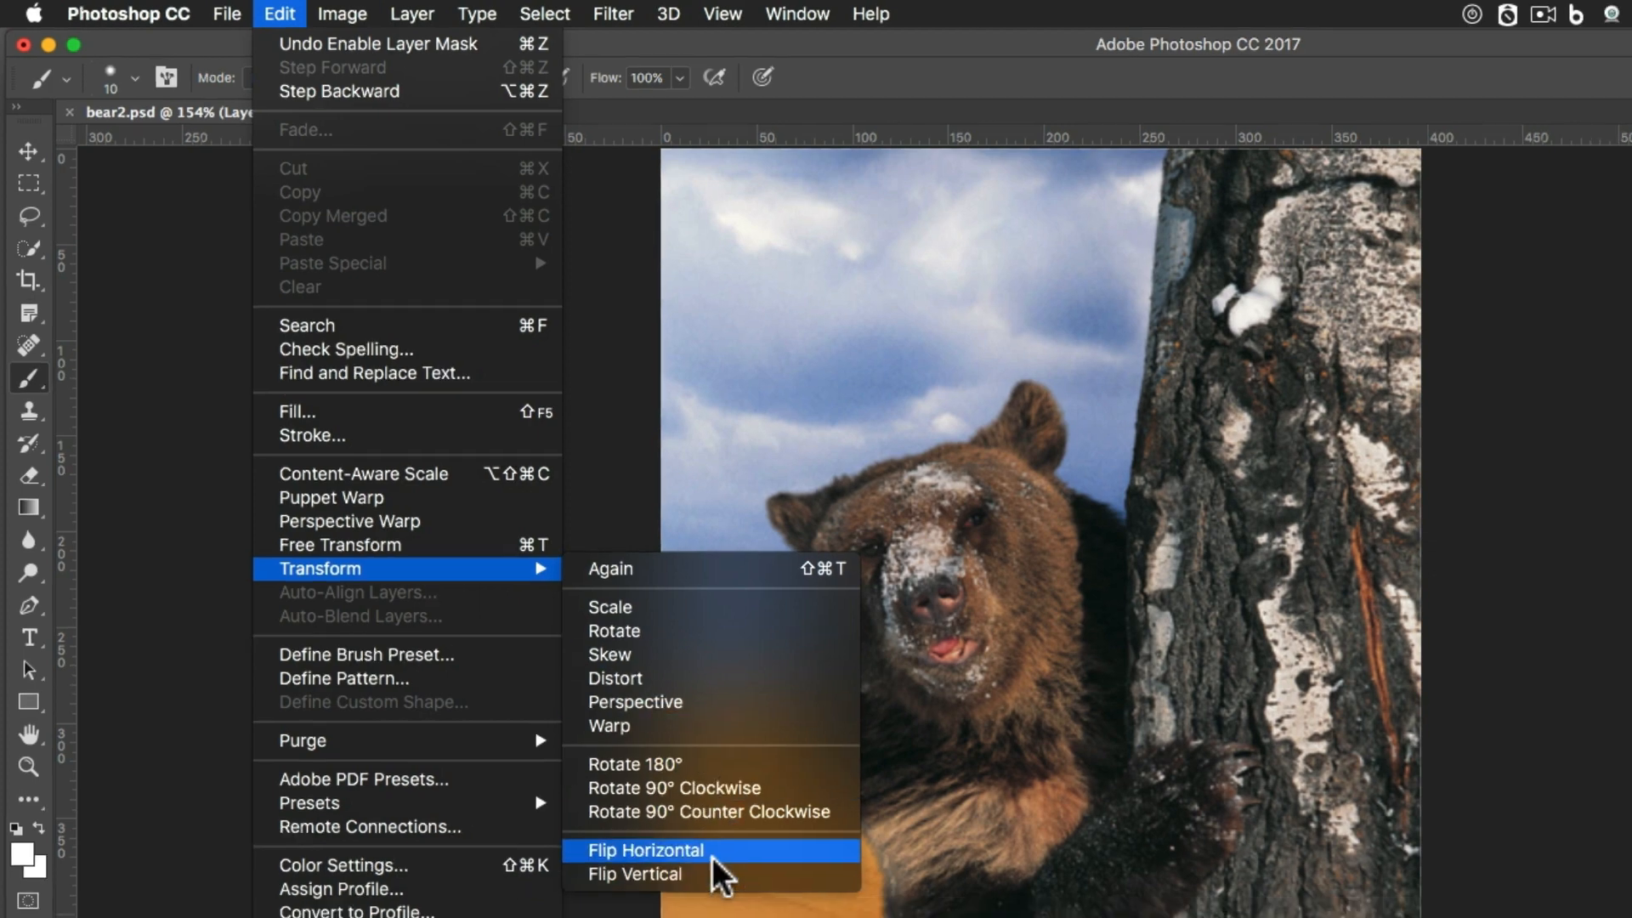
click(718, 868)
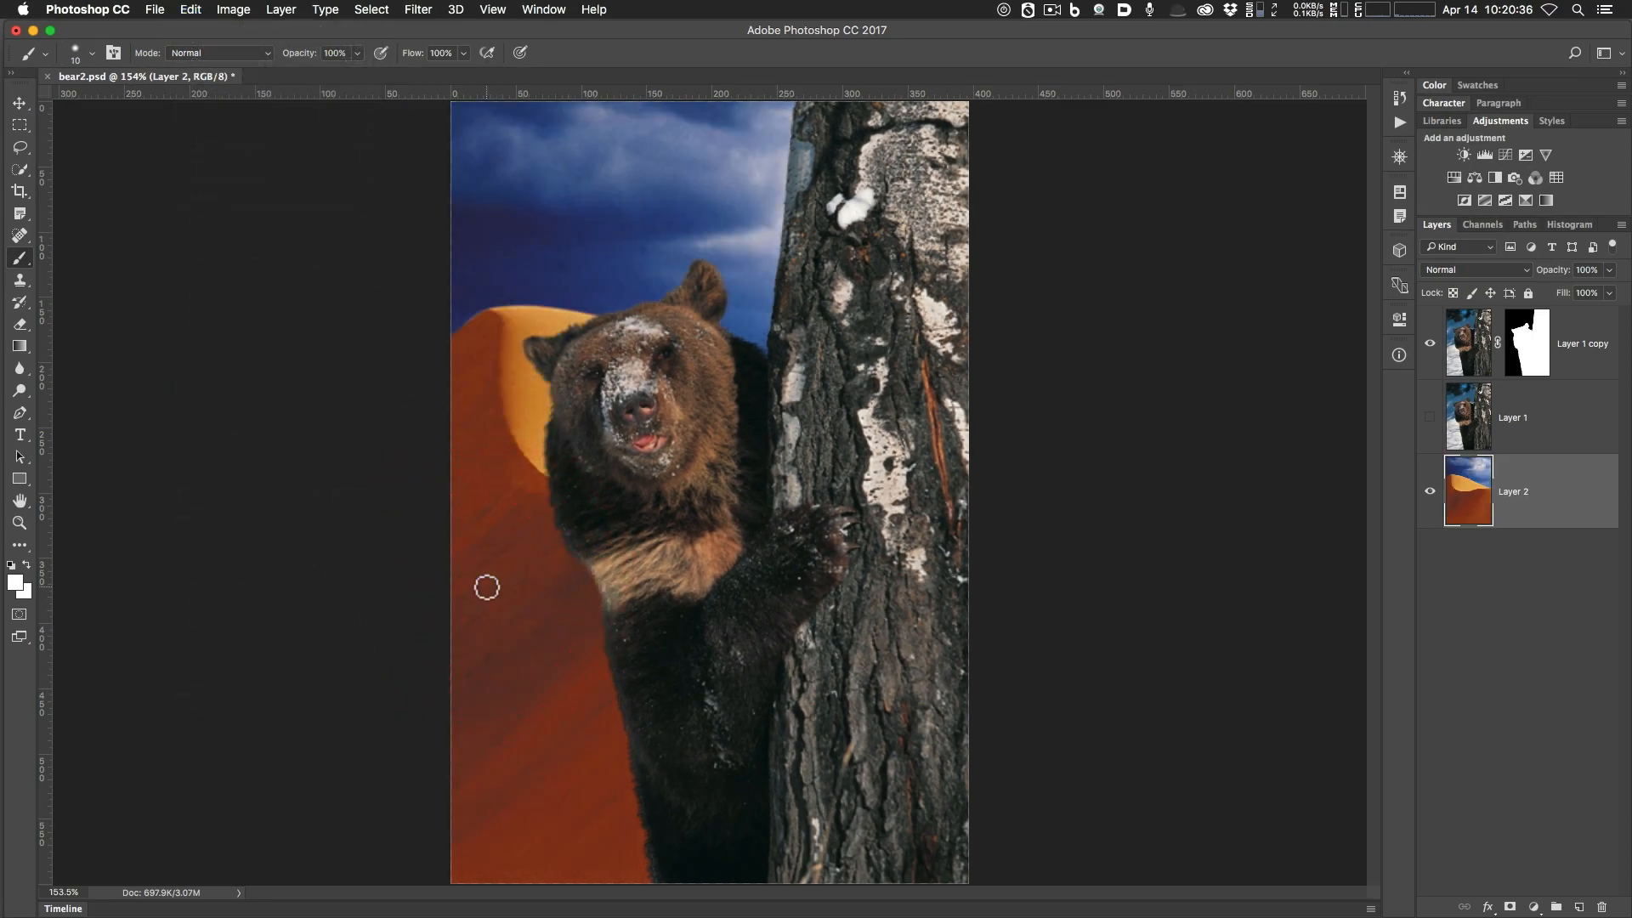
Hide the Layer 1 copy bear layer so only the flipped dune shows.
click(1431, 344)
click(1431, 345)
click(1430, 344)
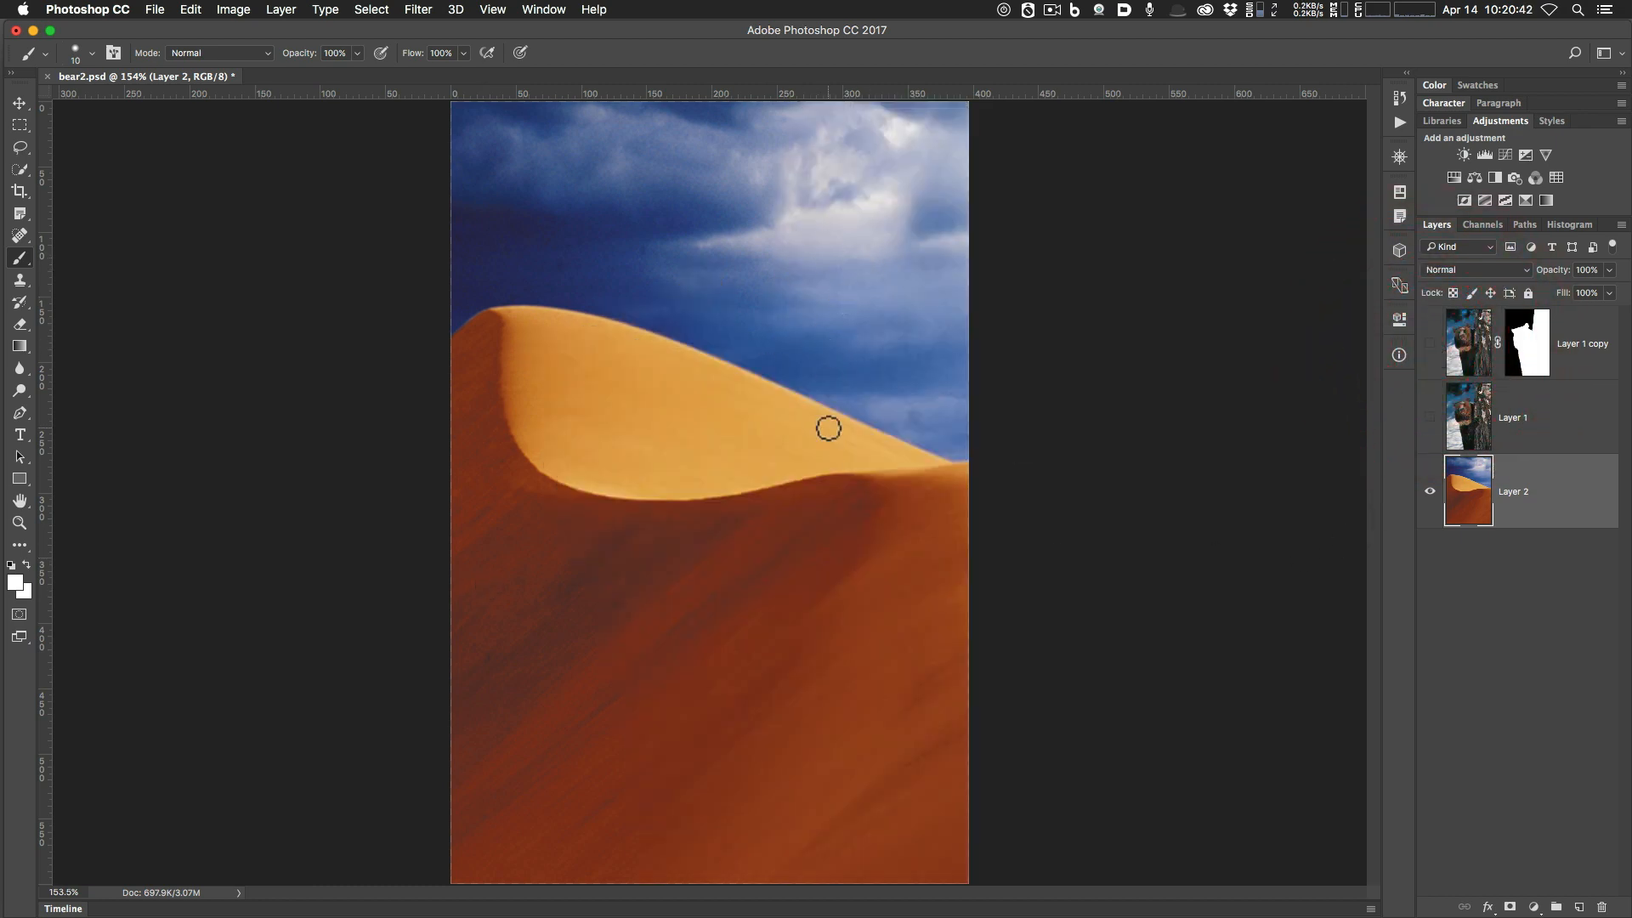
click(19, 102)
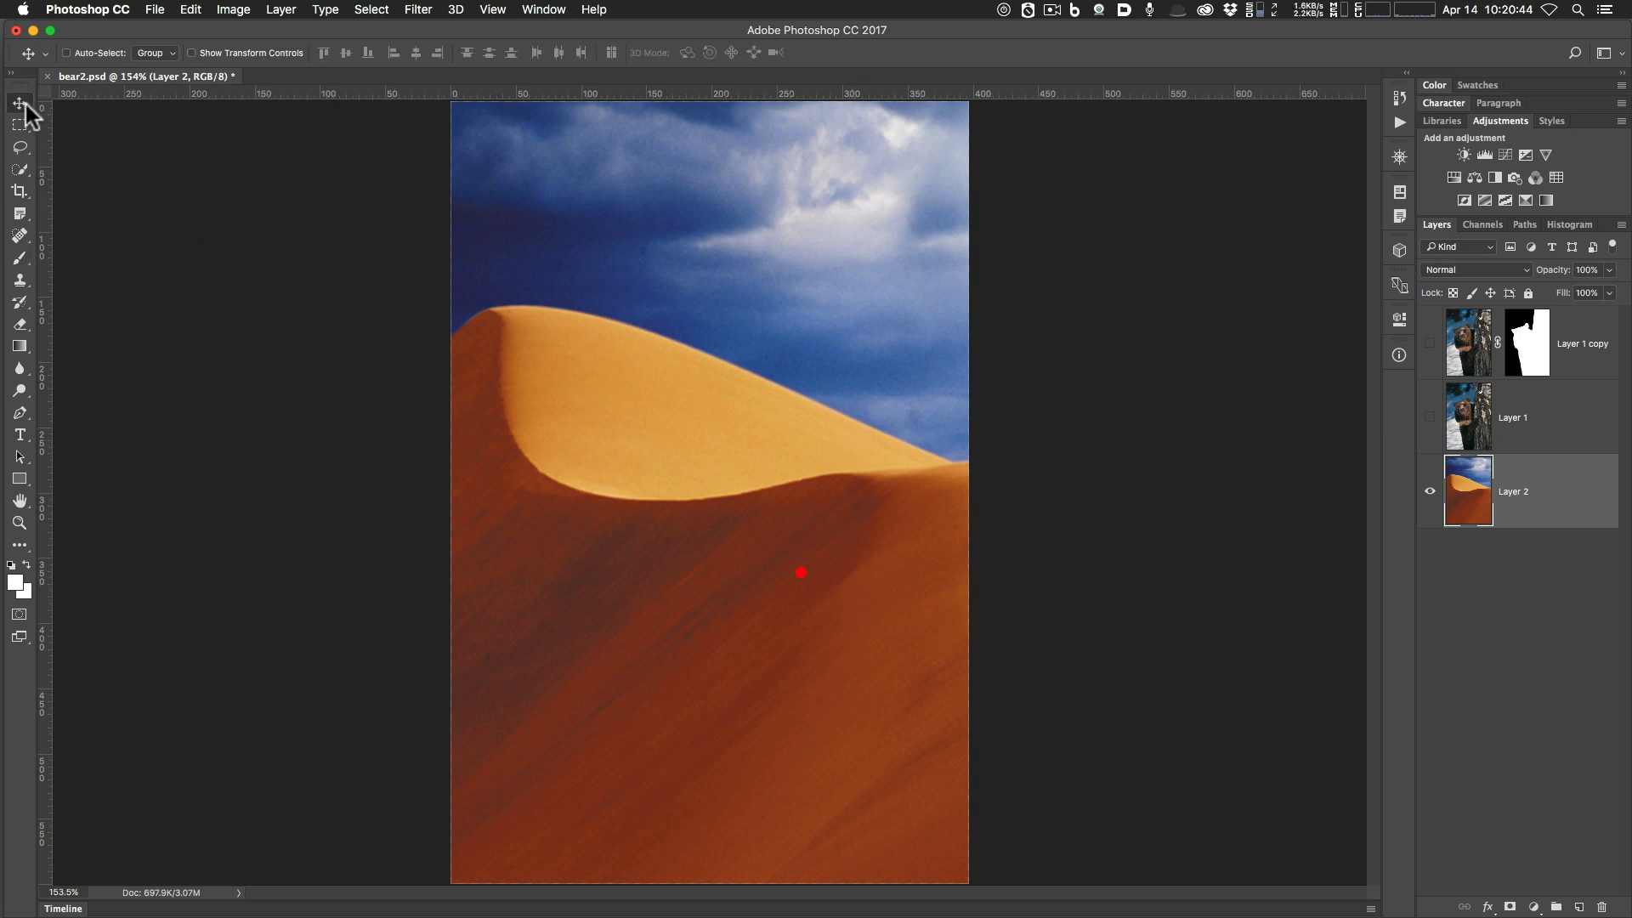
Slide the dune slightly sideways and show the bear-and-tree Layer 1 copy again.
mouse_move(777, 568)
mouse_down()
mouse_move(565, 575)
mouse_move(757, 572)
mouse_up()
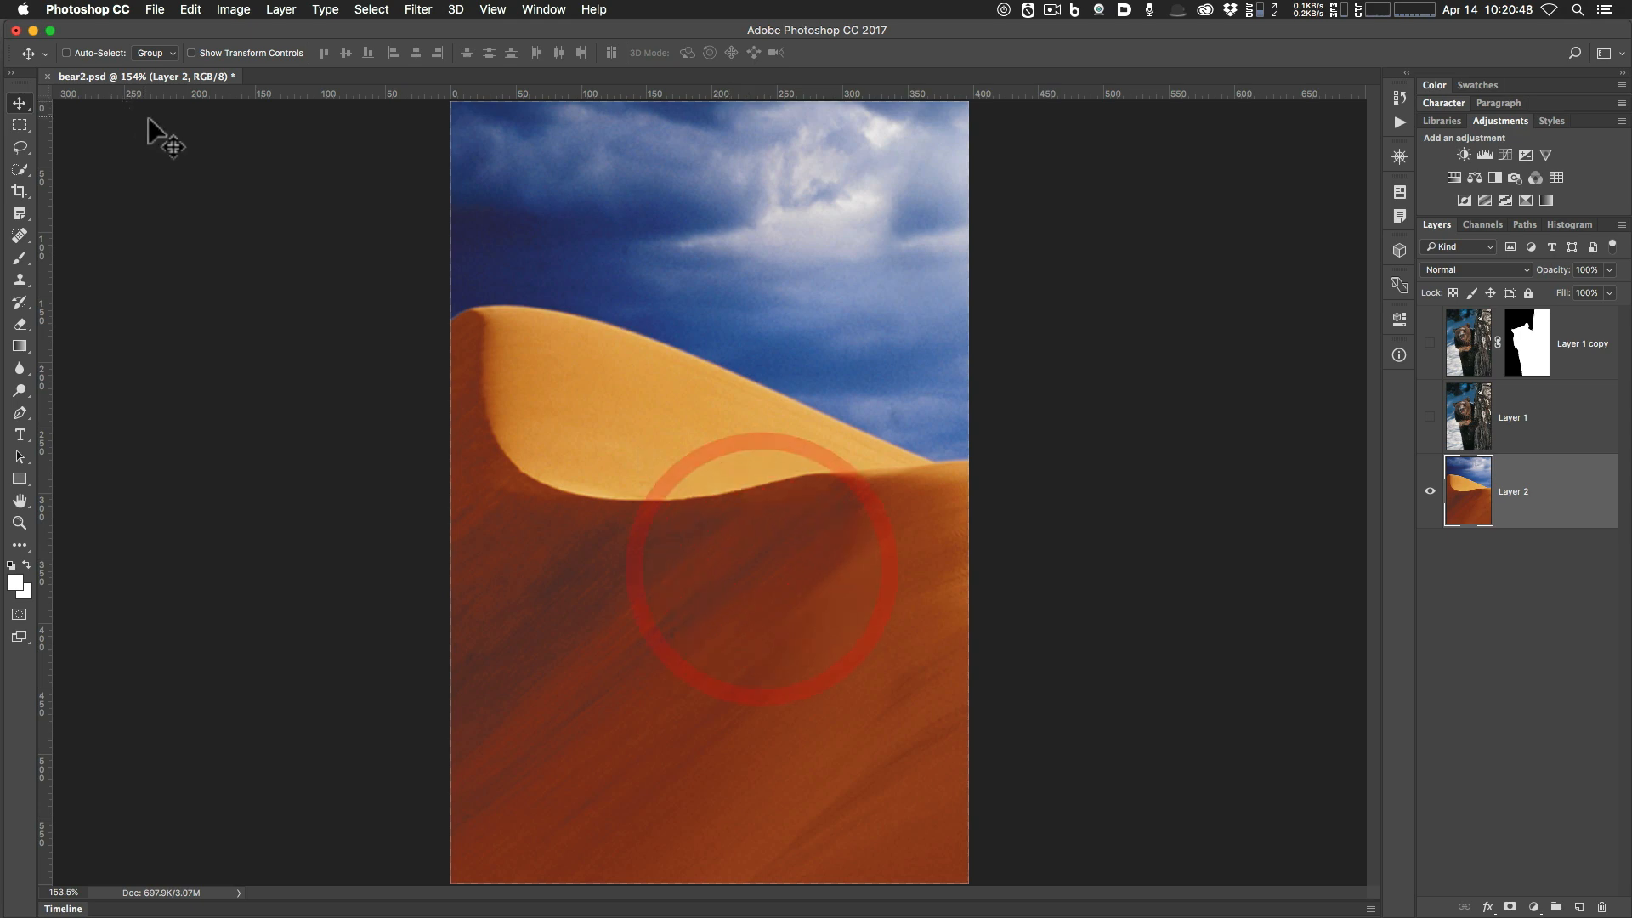
click(1430, 357)
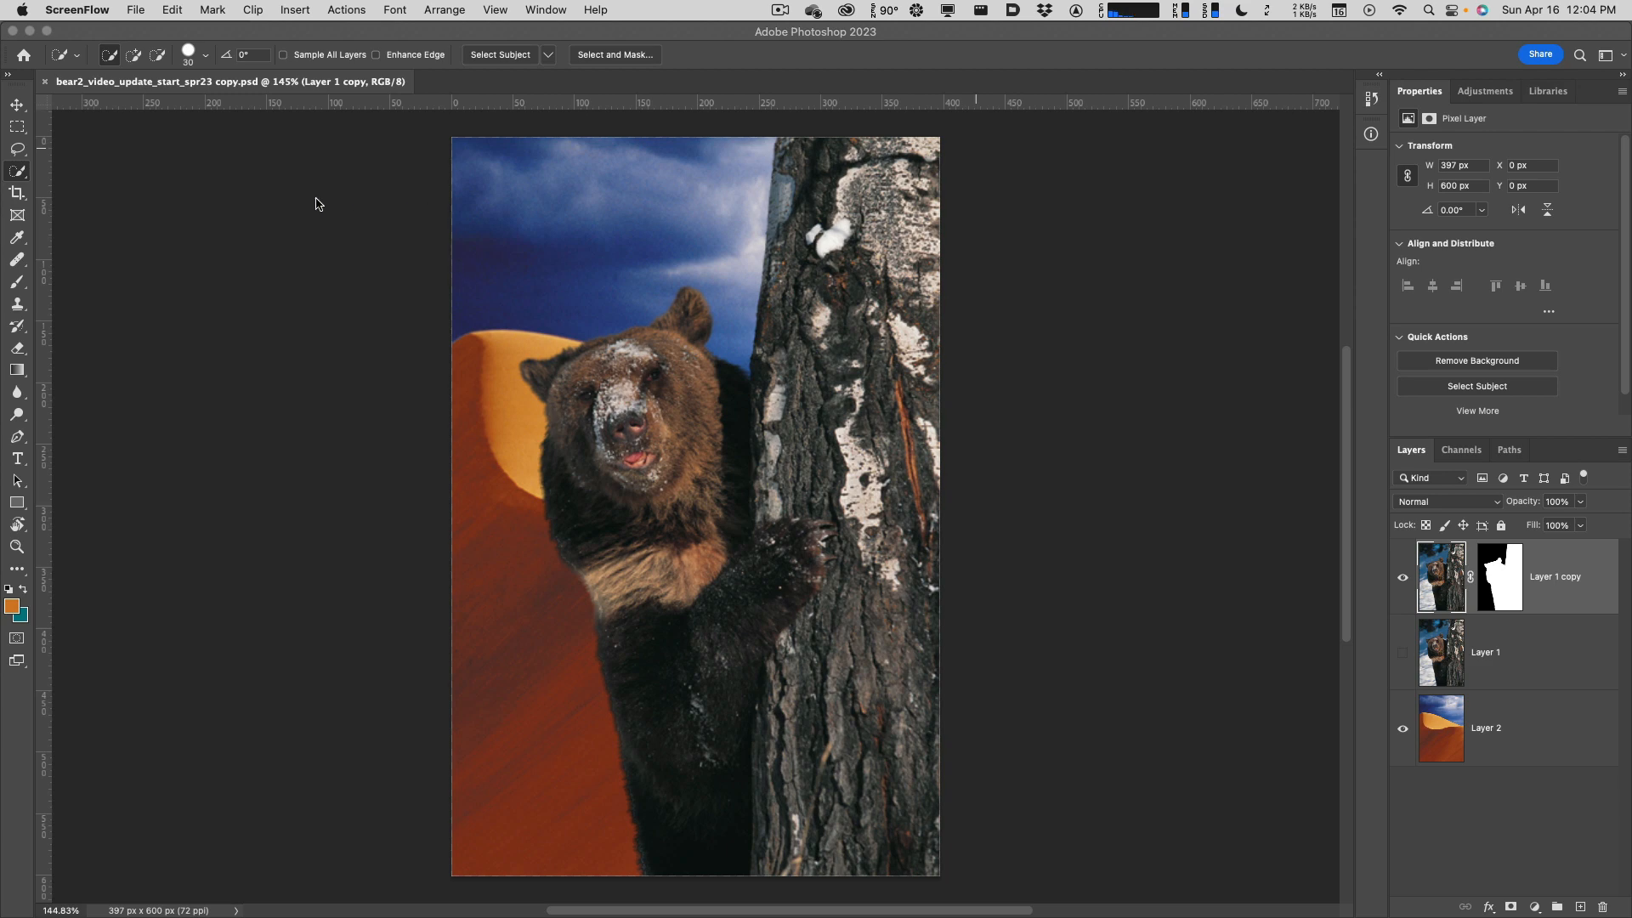
Make Layer 1, the original bear photo, the active layer.
click(16, 173)
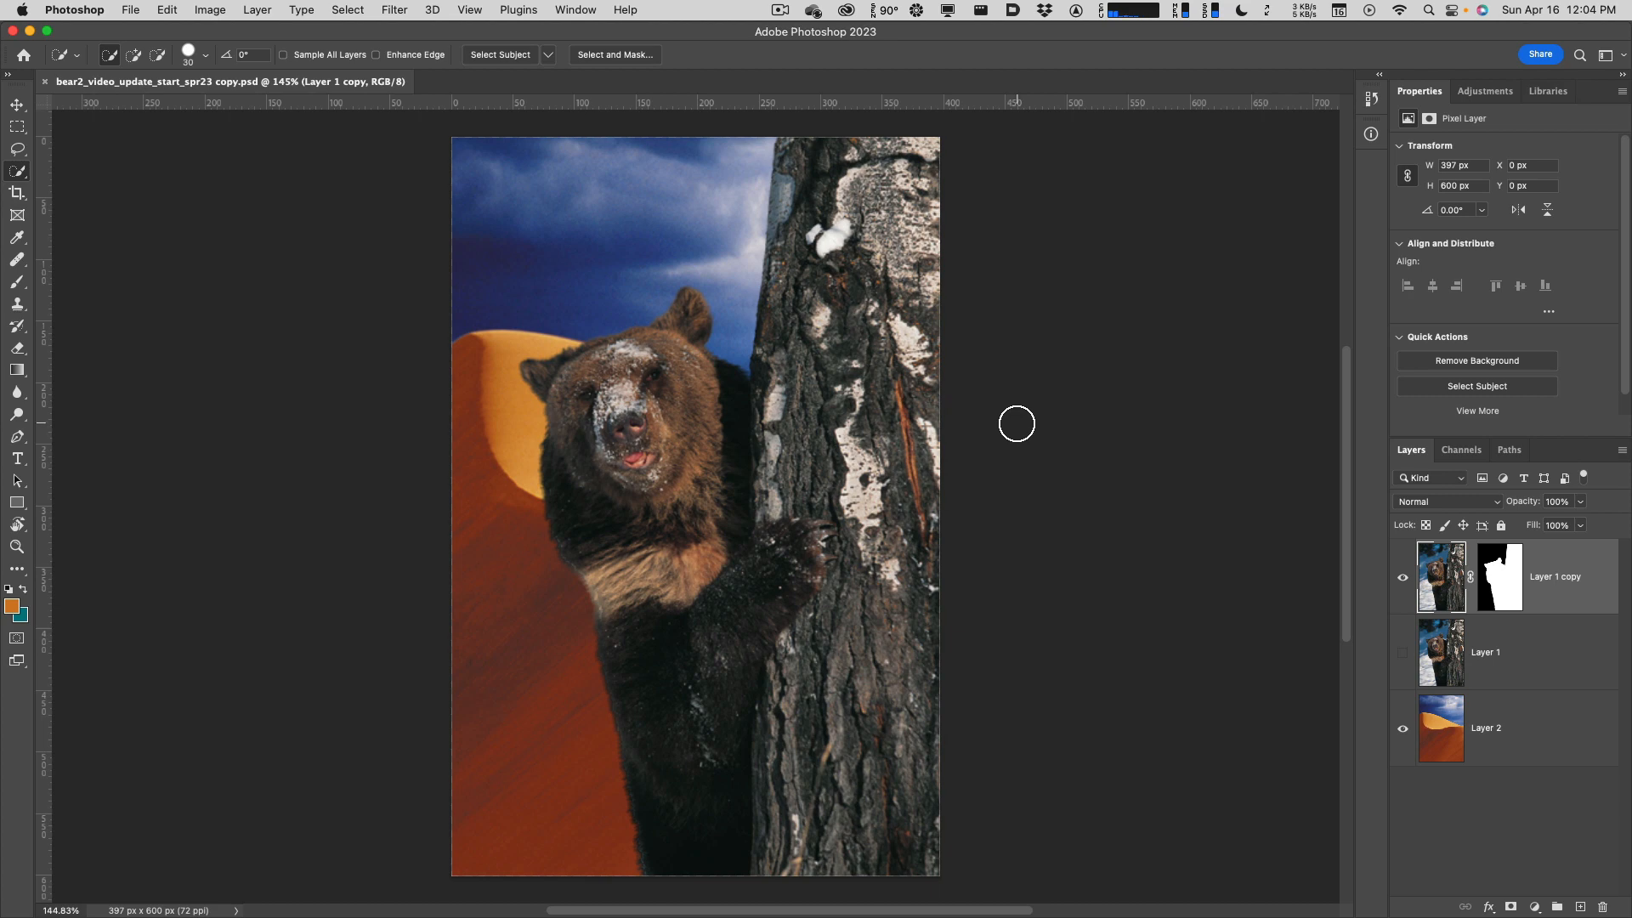
click(1447, 664)
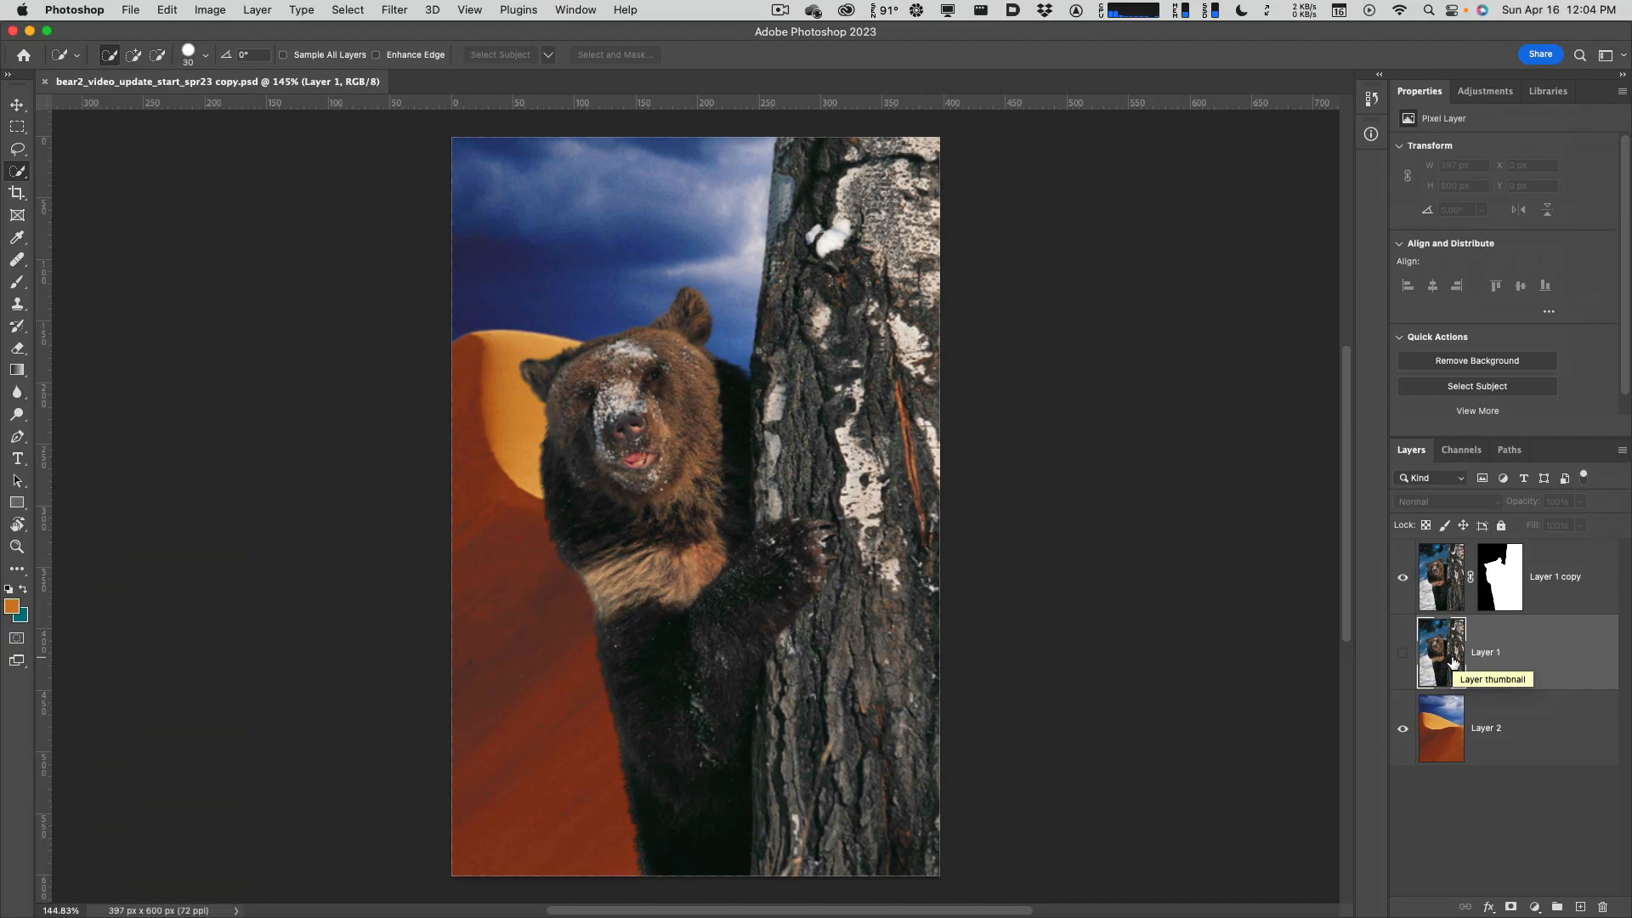
Show Layer 1, hide the masked copy, and try Select Subject on the bear before deselecting.
click(1402, 652)
click(1403, 577)
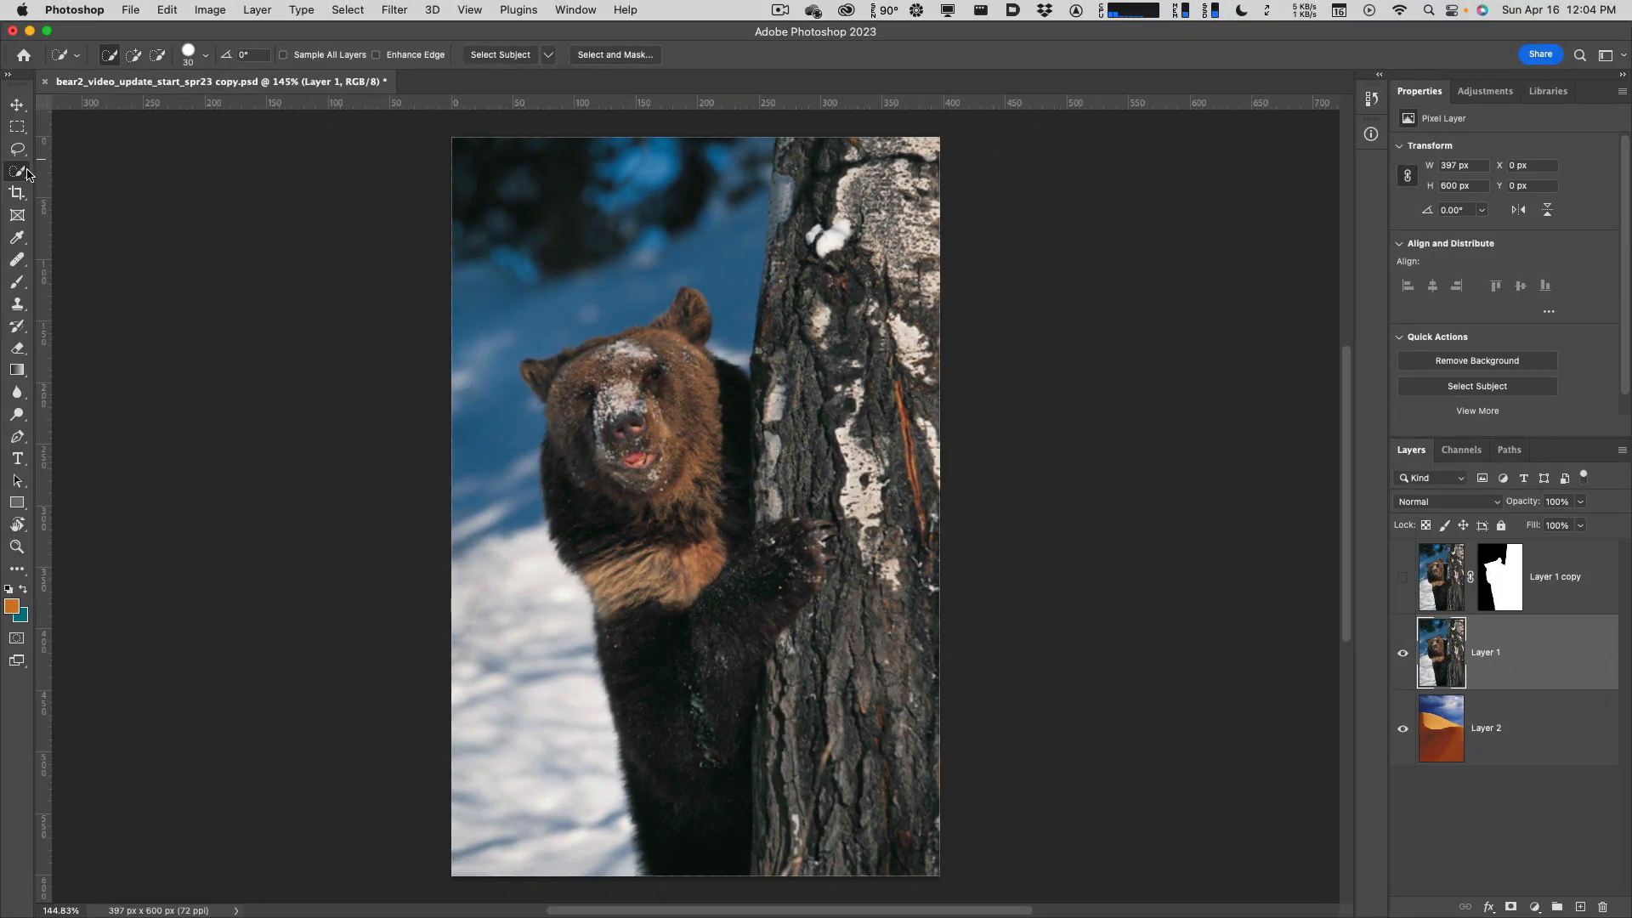
click(484, 56)
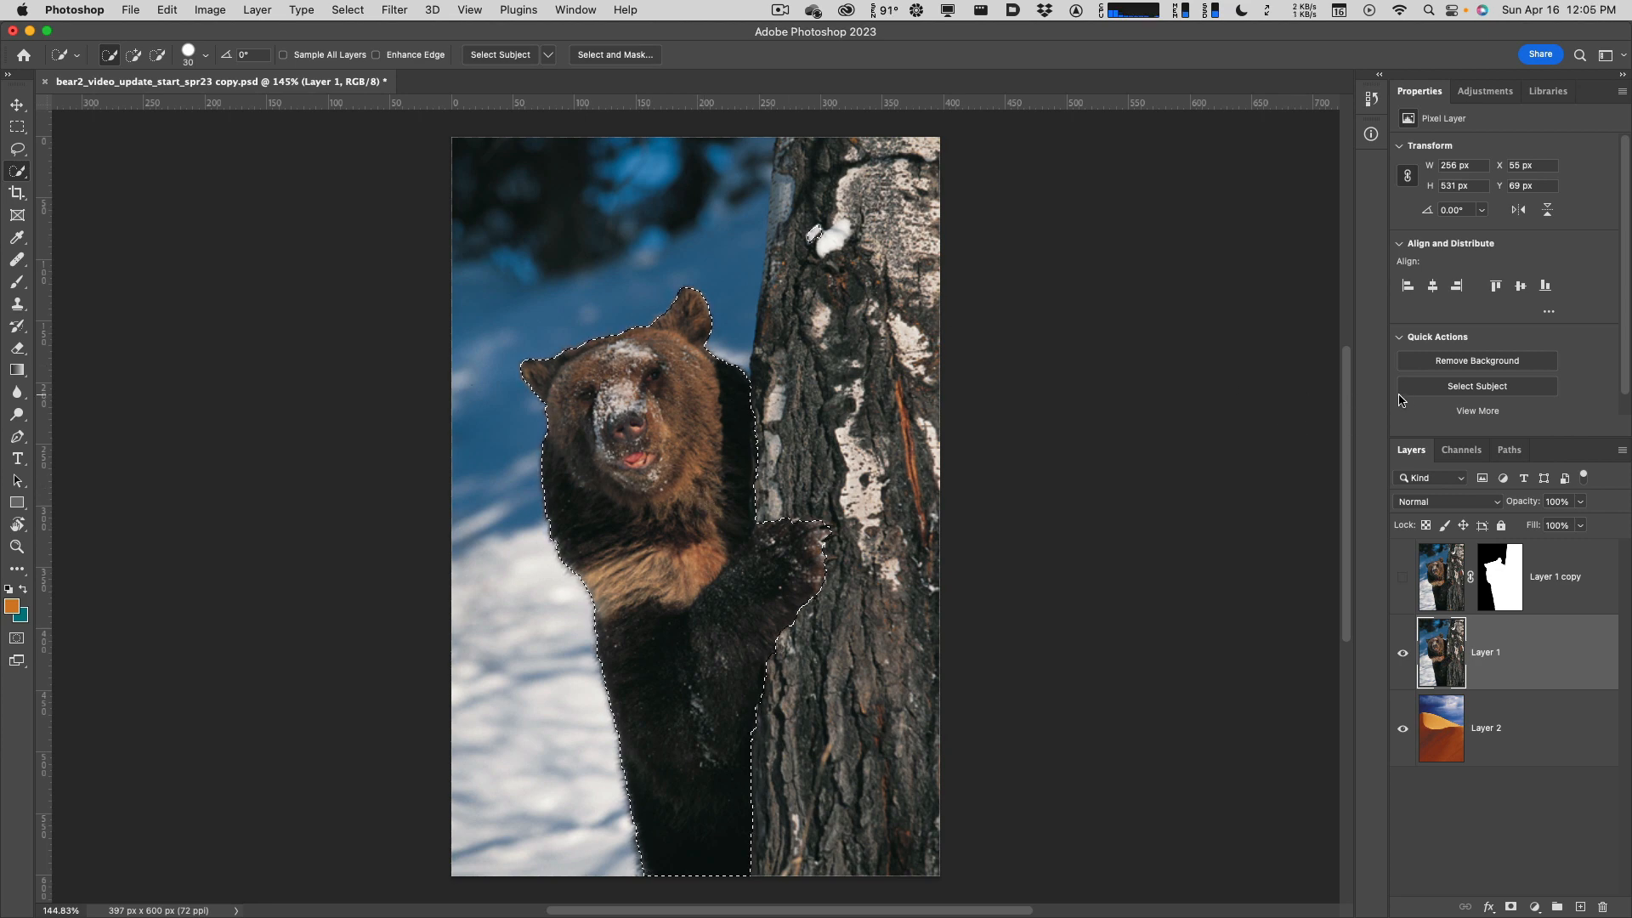
key(super+d)
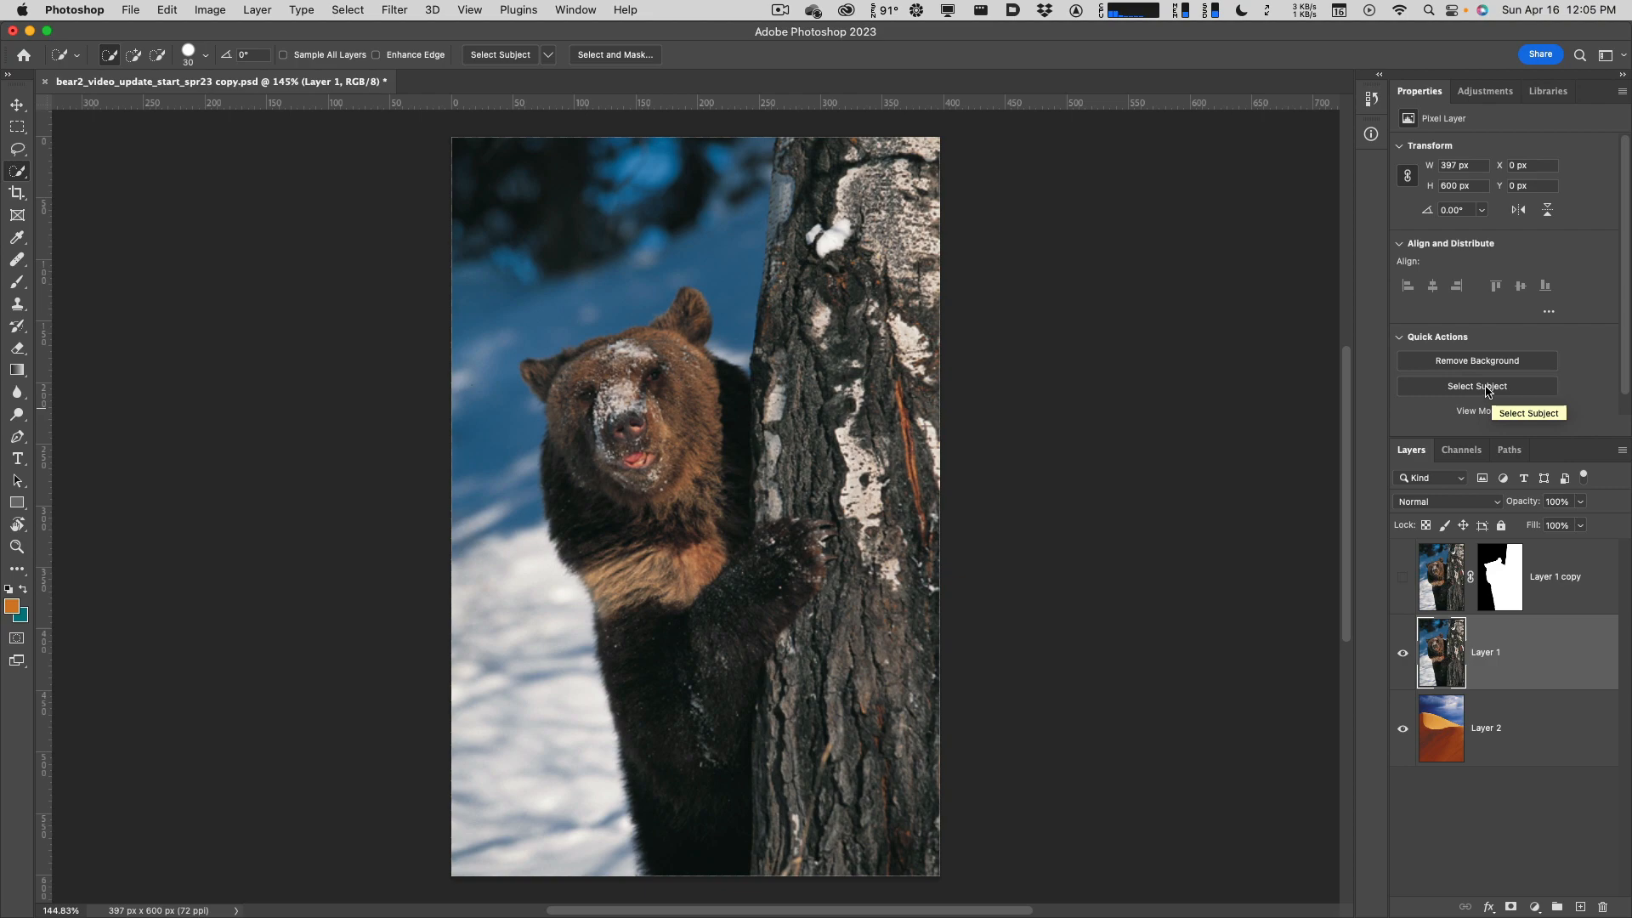
Run Select Subject again, deselect, and bring up the Quick Selection tool flyout.
click(1486, 388)
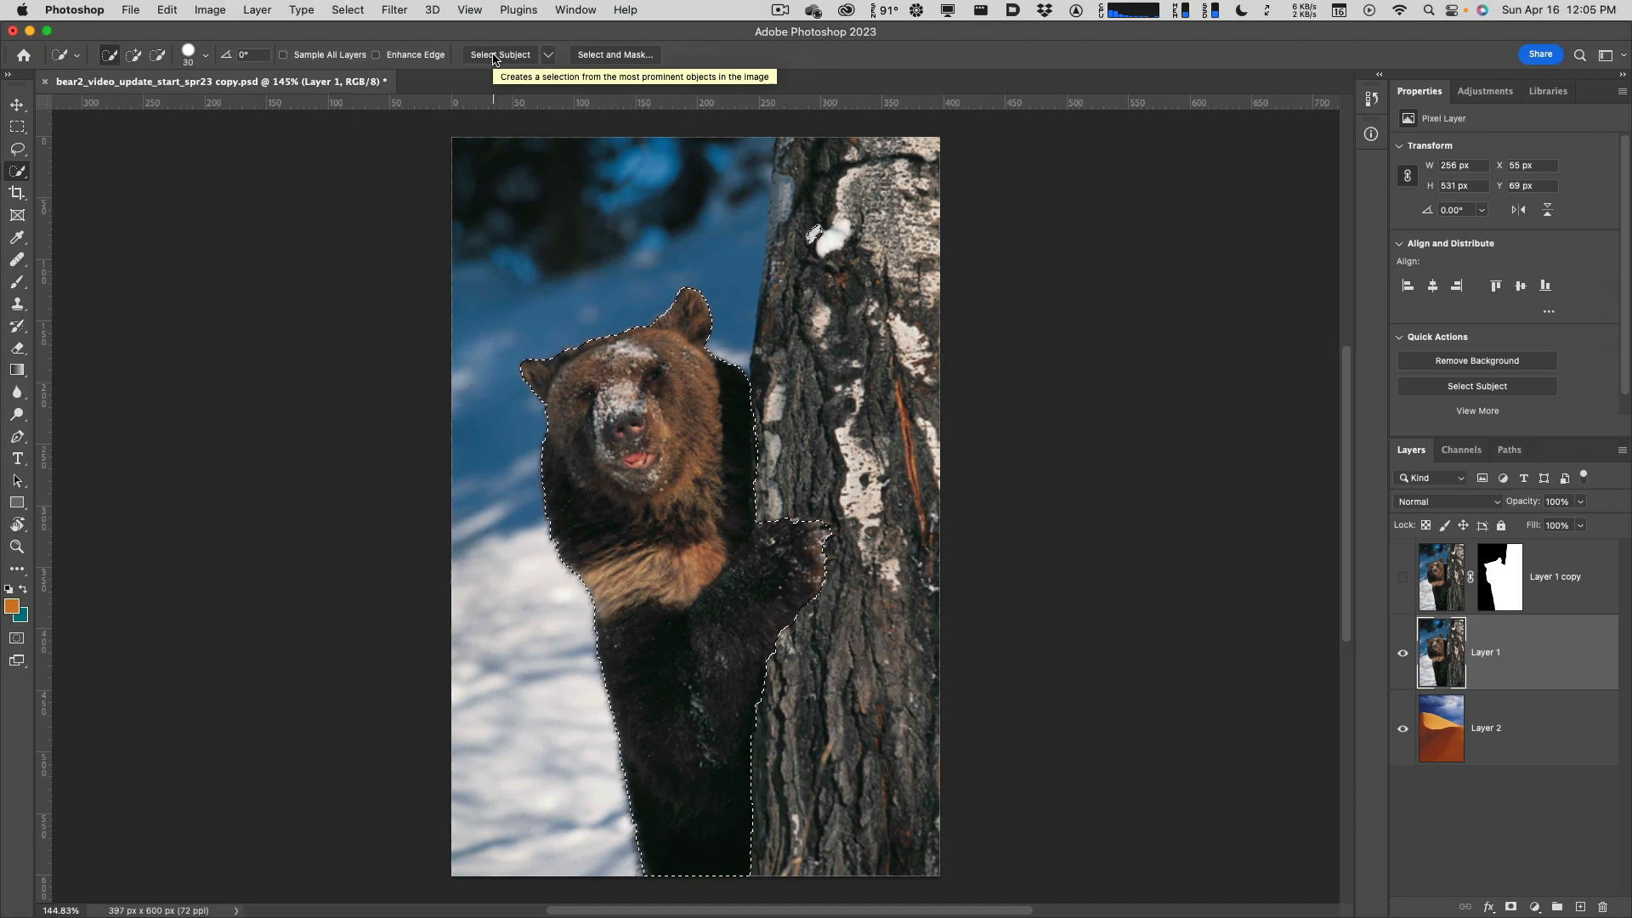
key(cmd+d)
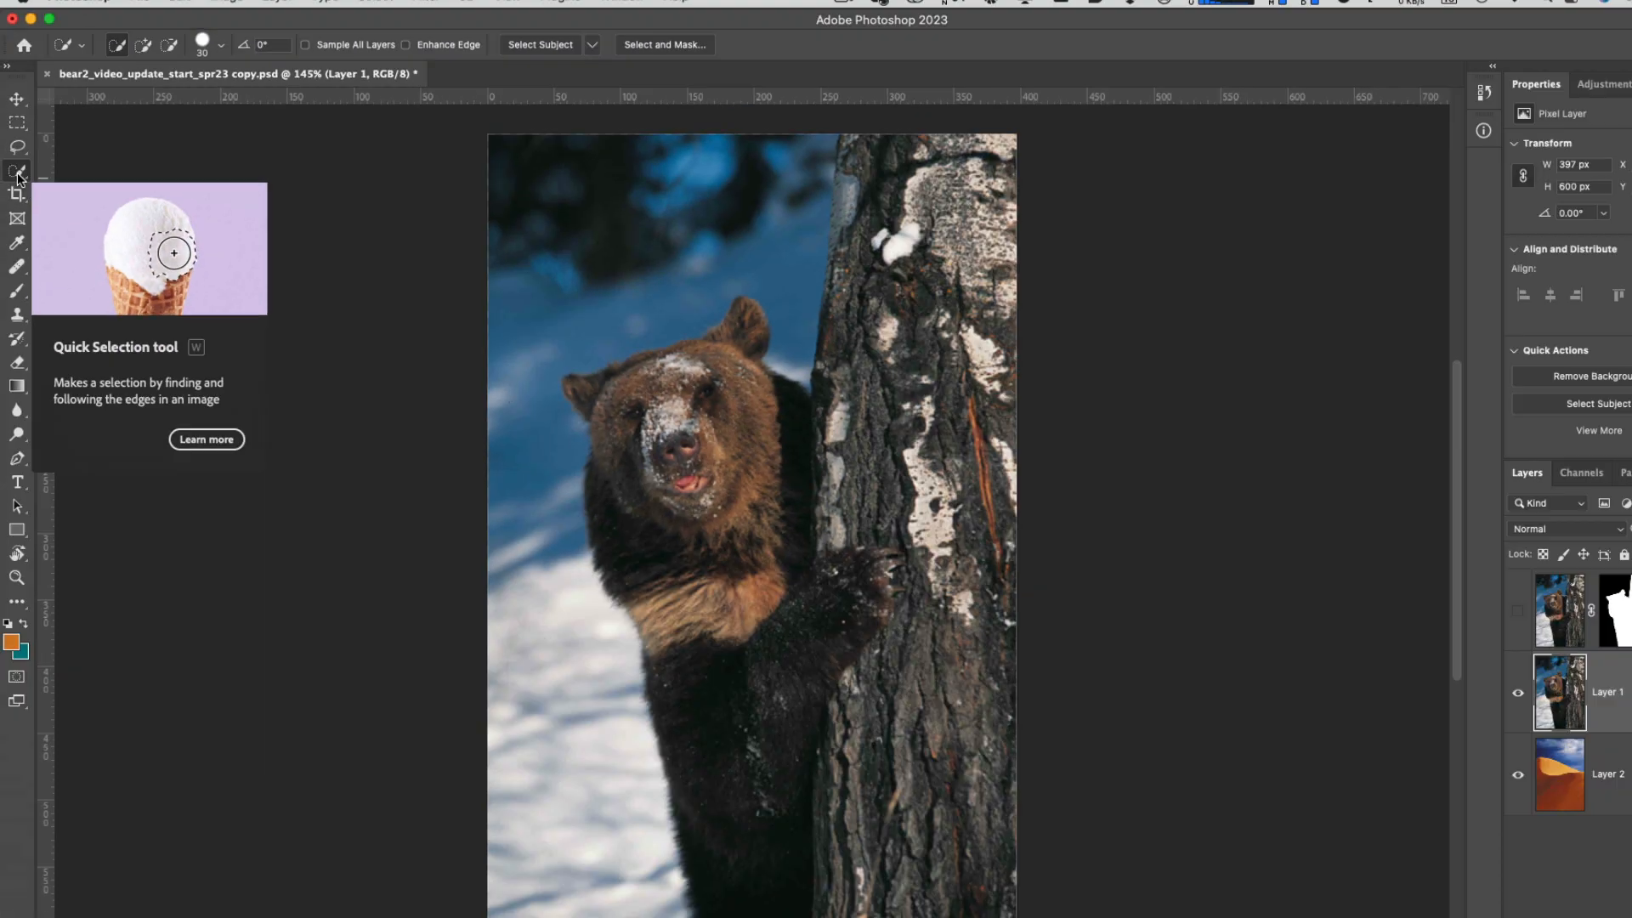
right_click(18, 171)
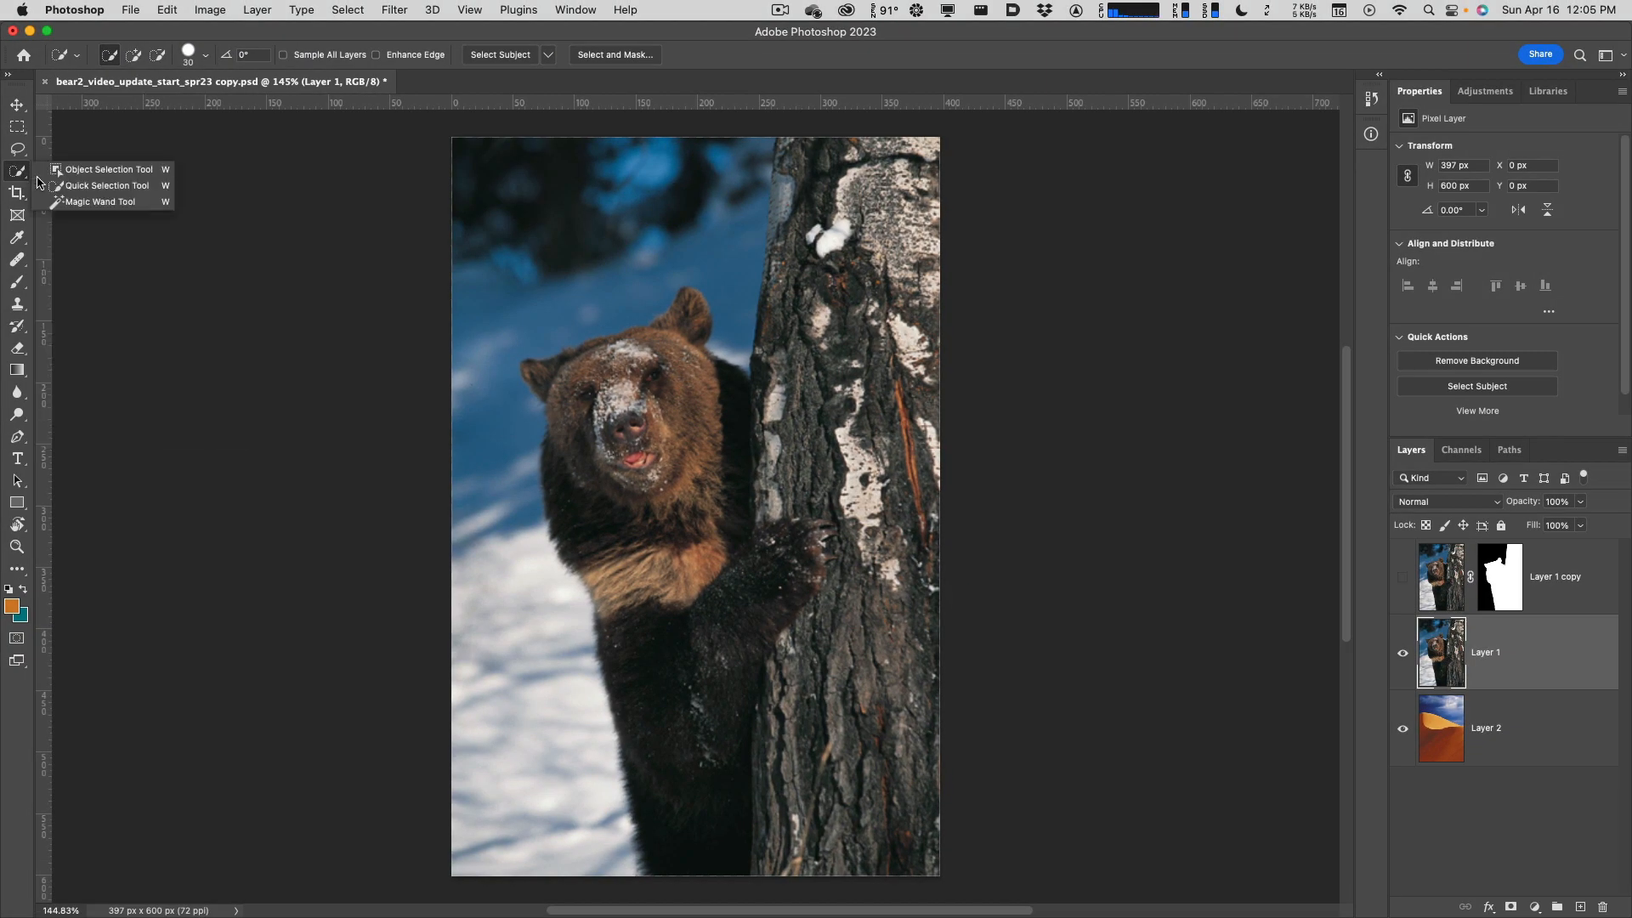
Switch to the Object Selection Tool with Object Finder, keeping Mode set to Rectangle.
click(114, 169)
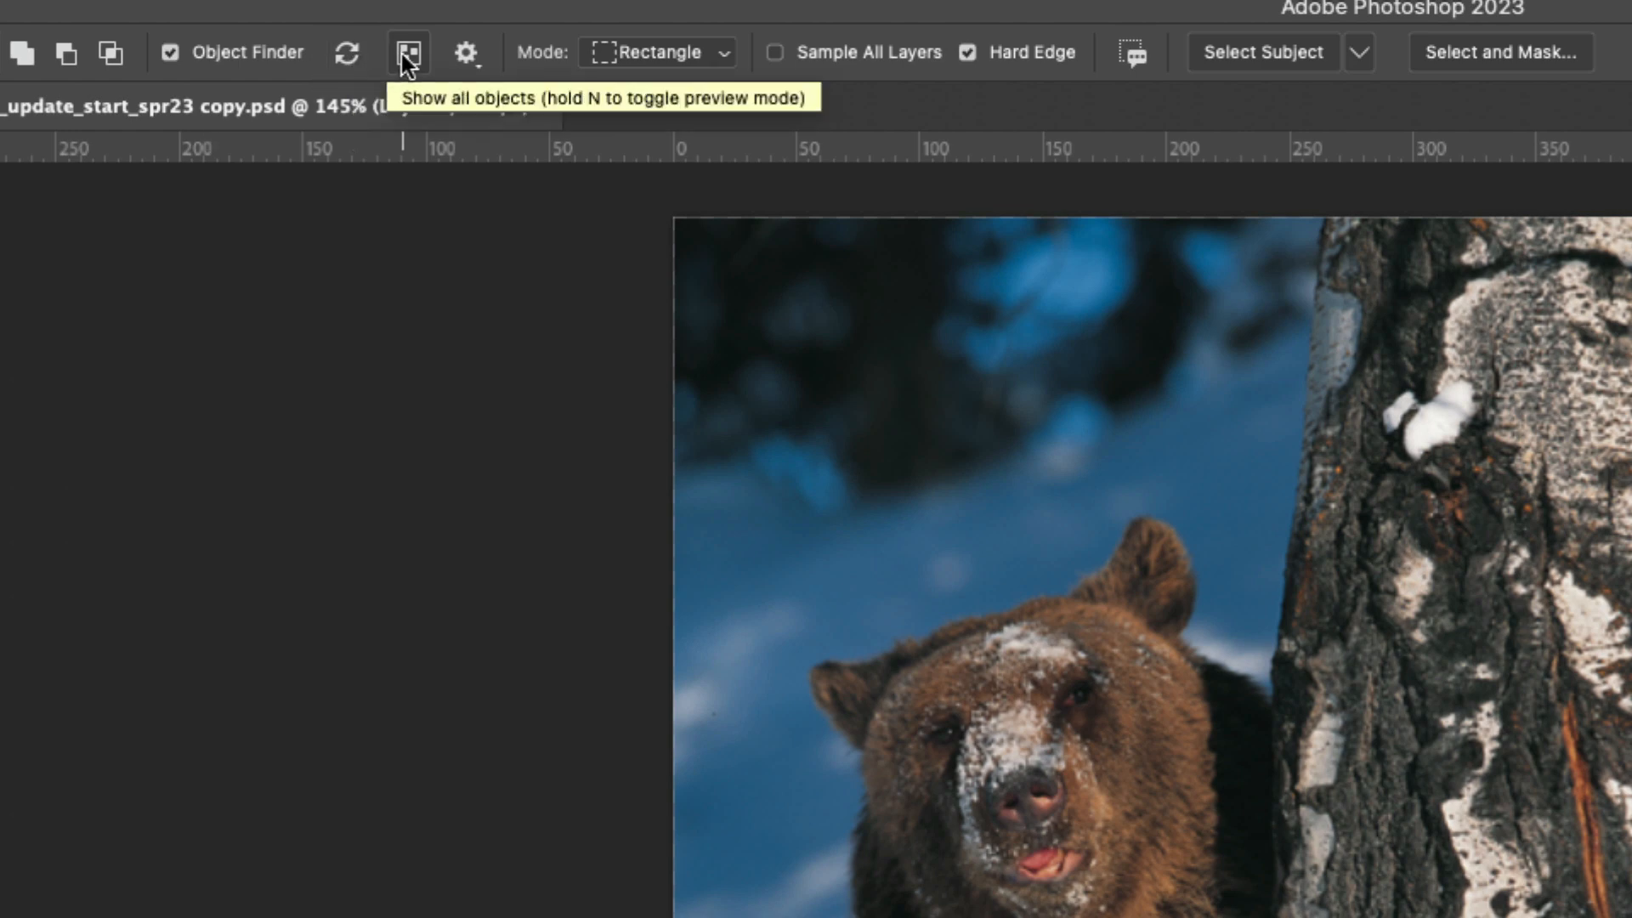
click(467, 54)
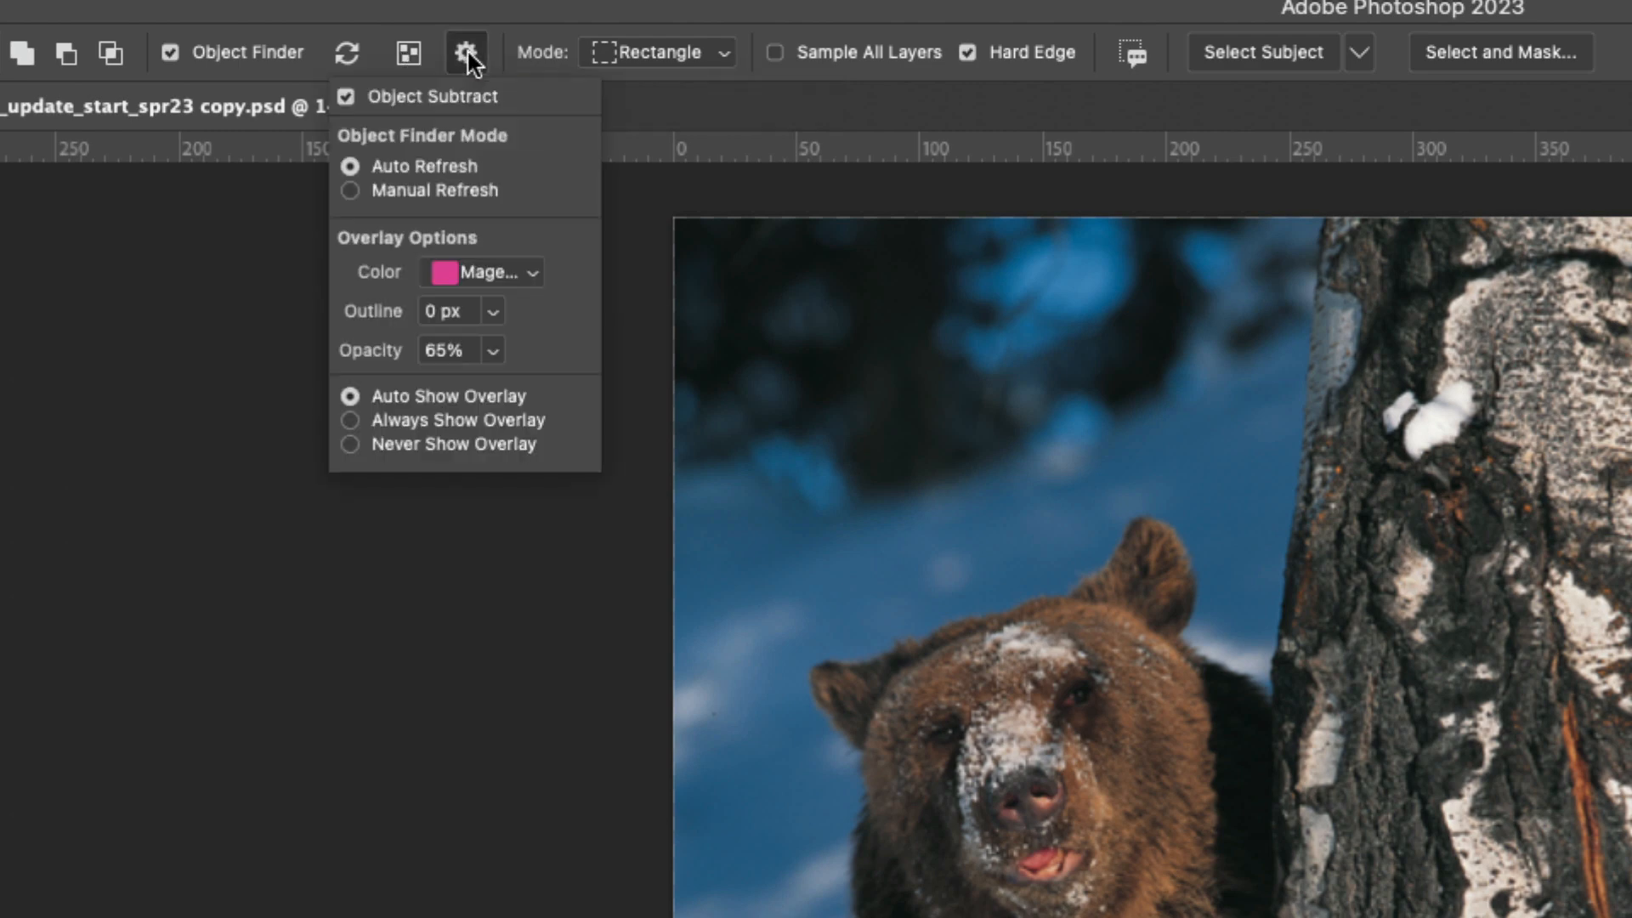
click(466, 54)
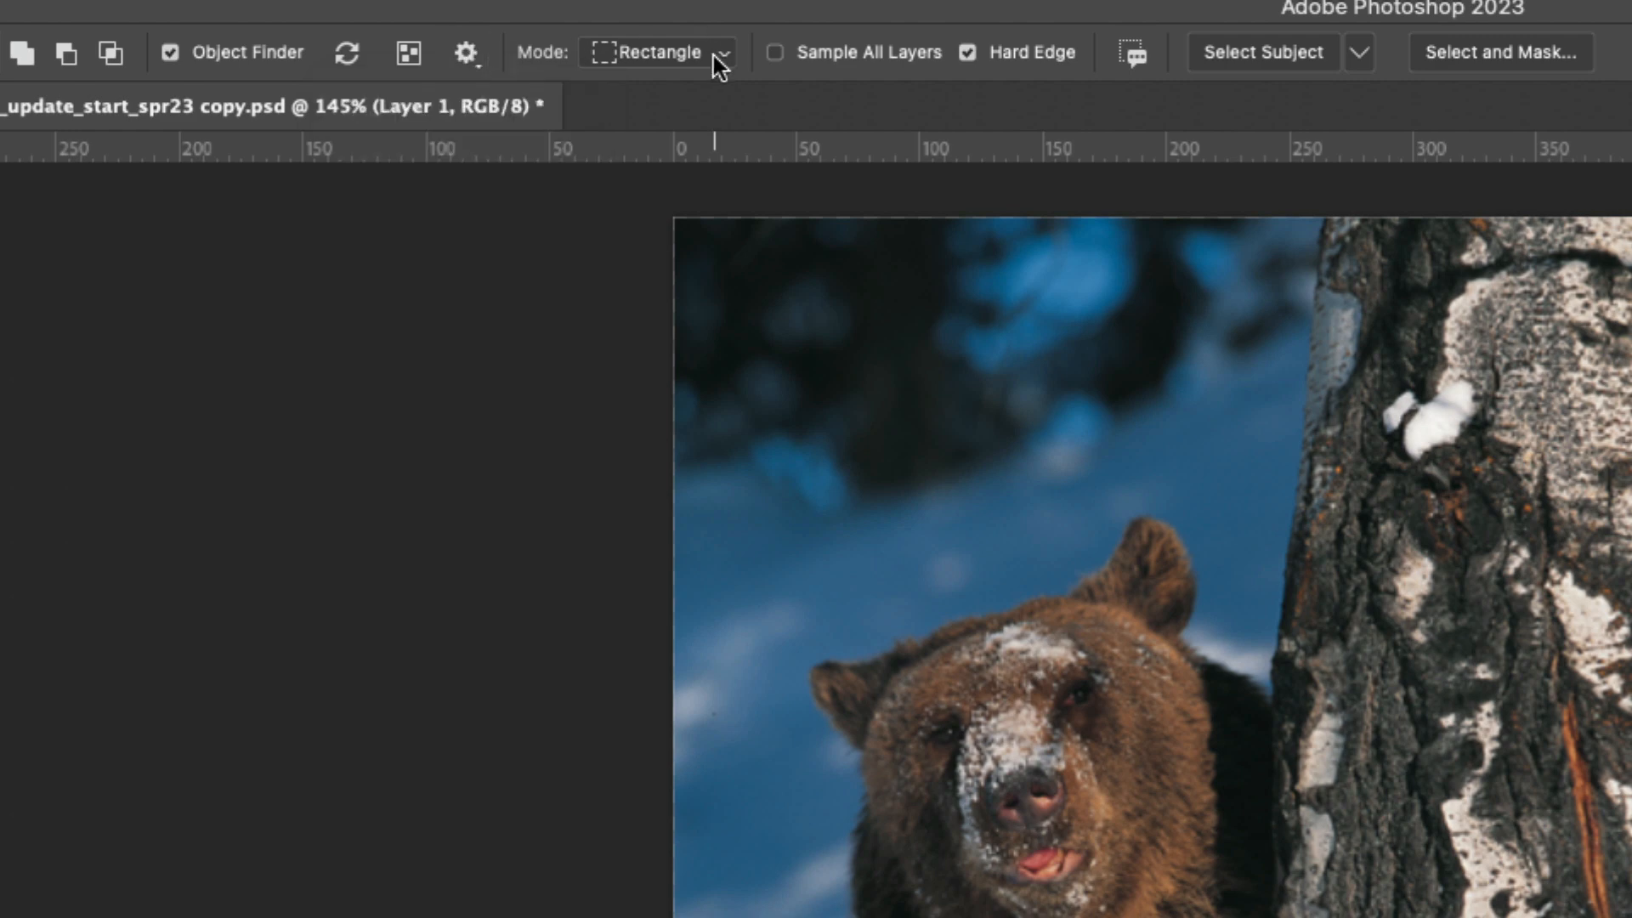
click(712, 61)
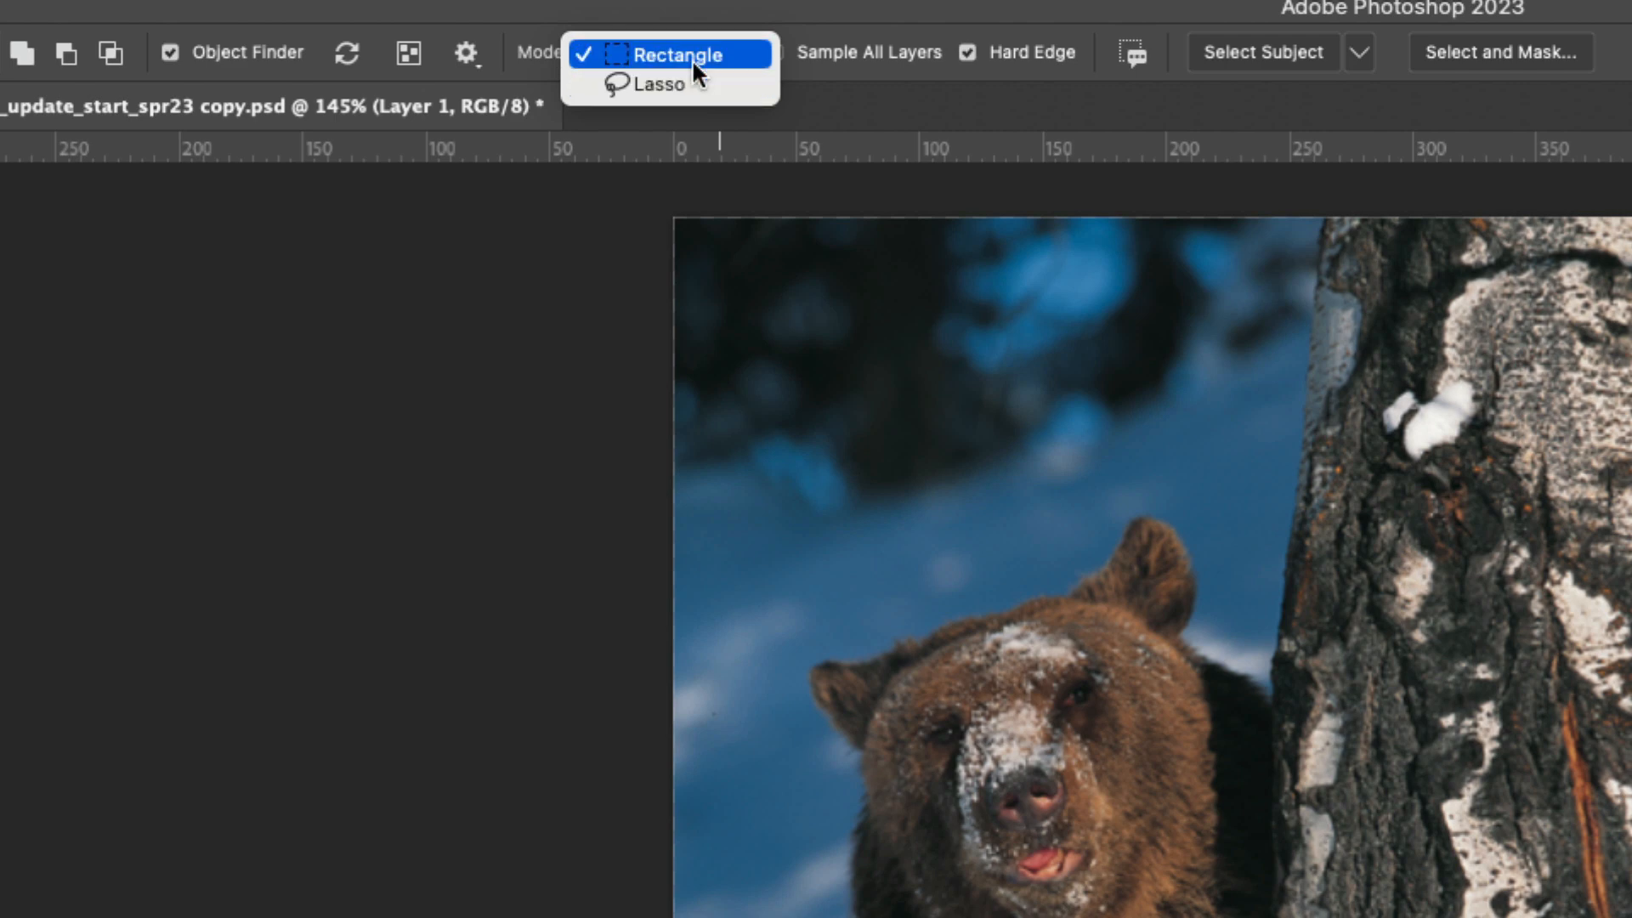
click(691, 59)
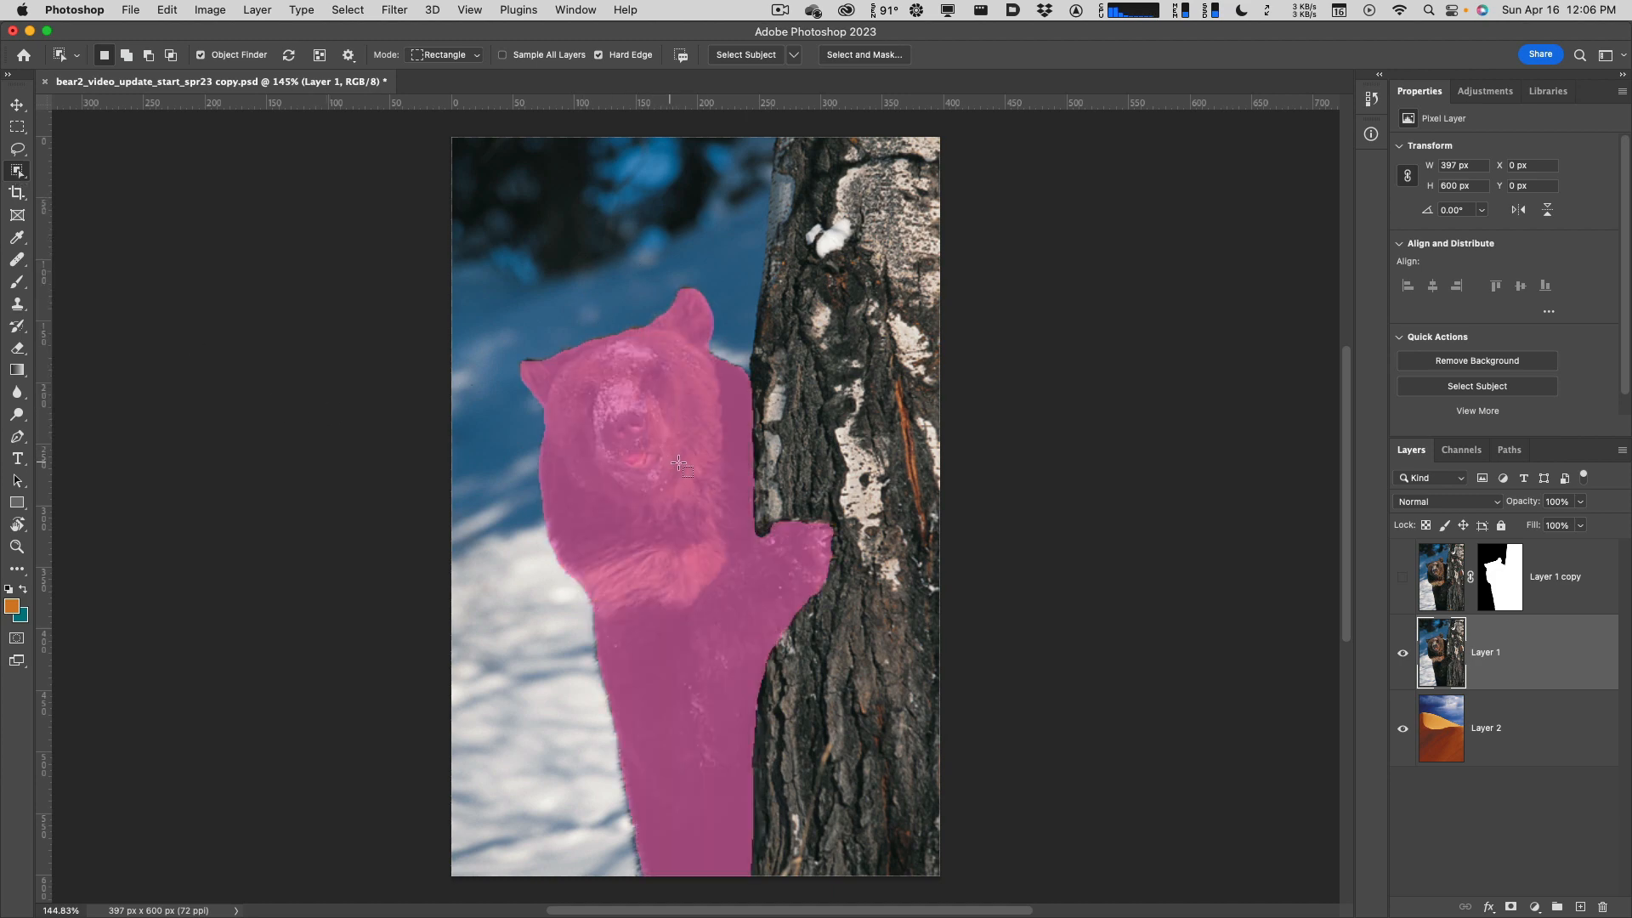
Select the bear as a detected object and launch Select and Mask.
click(782, 568)
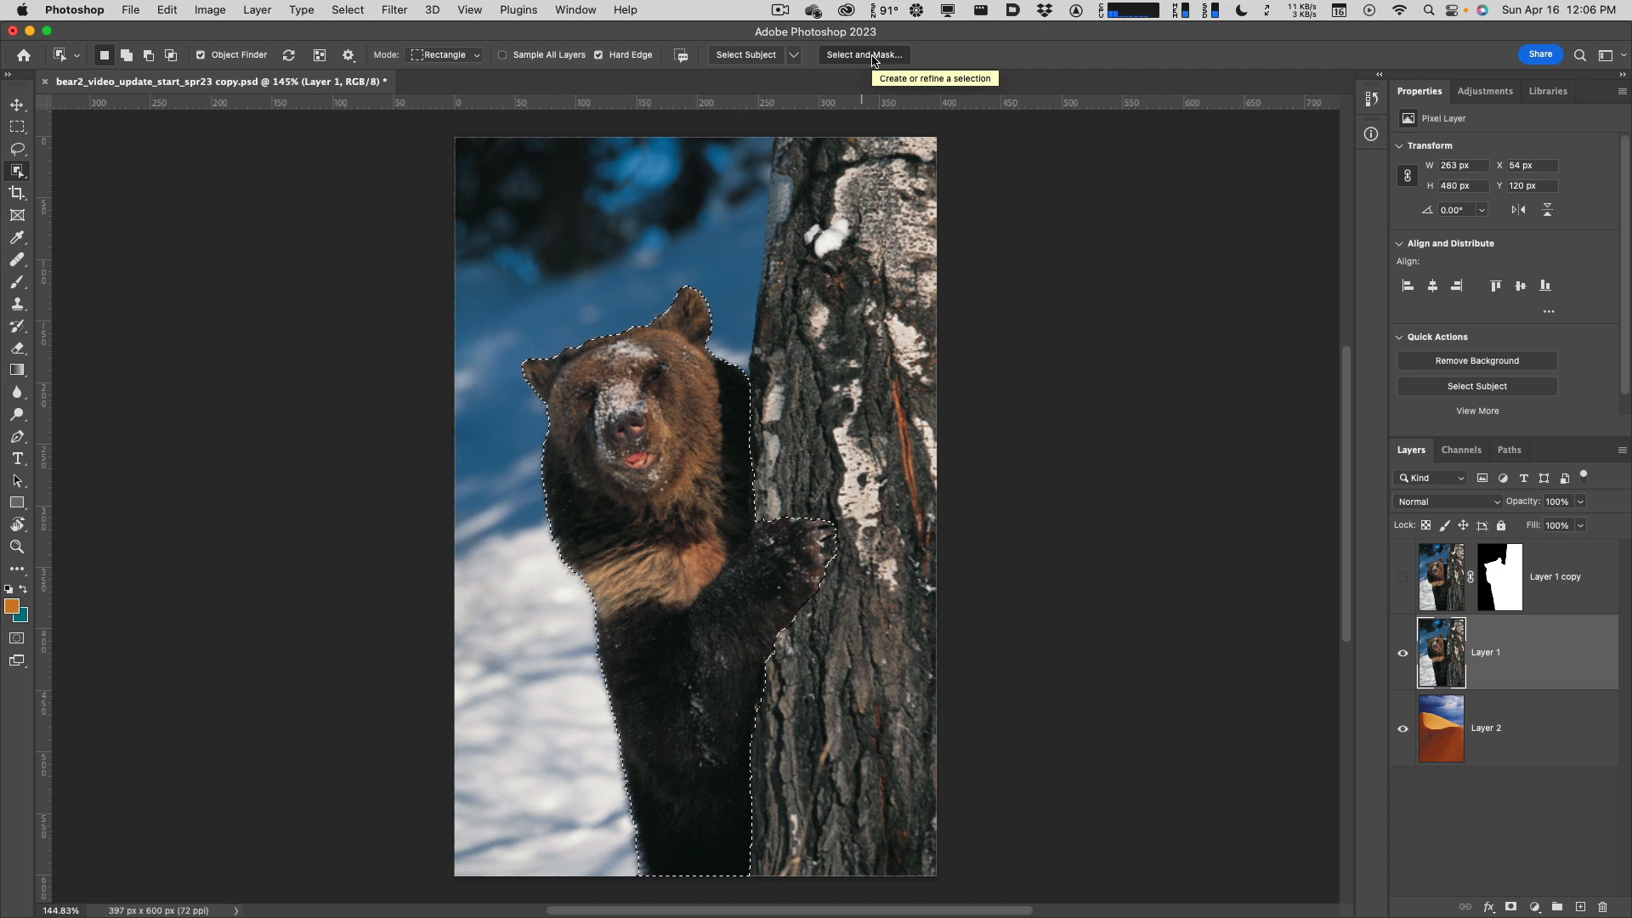
click(873, 59)
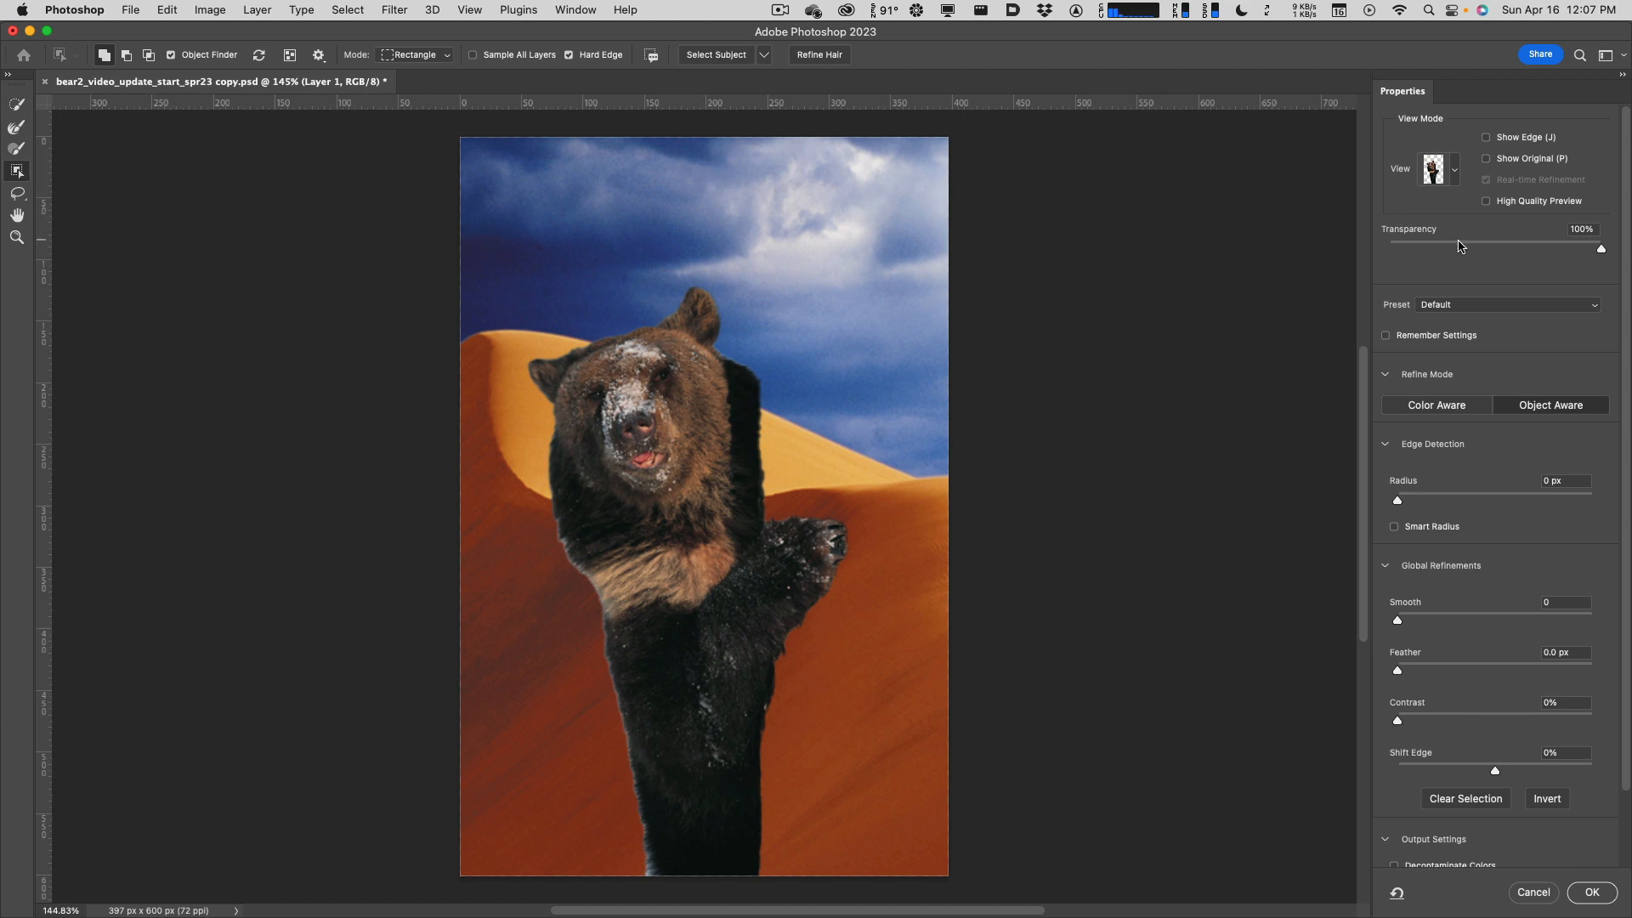
Add the tree trunk to the bear selection and refine the fur edges with Refine Hair.
click(1454, 174)
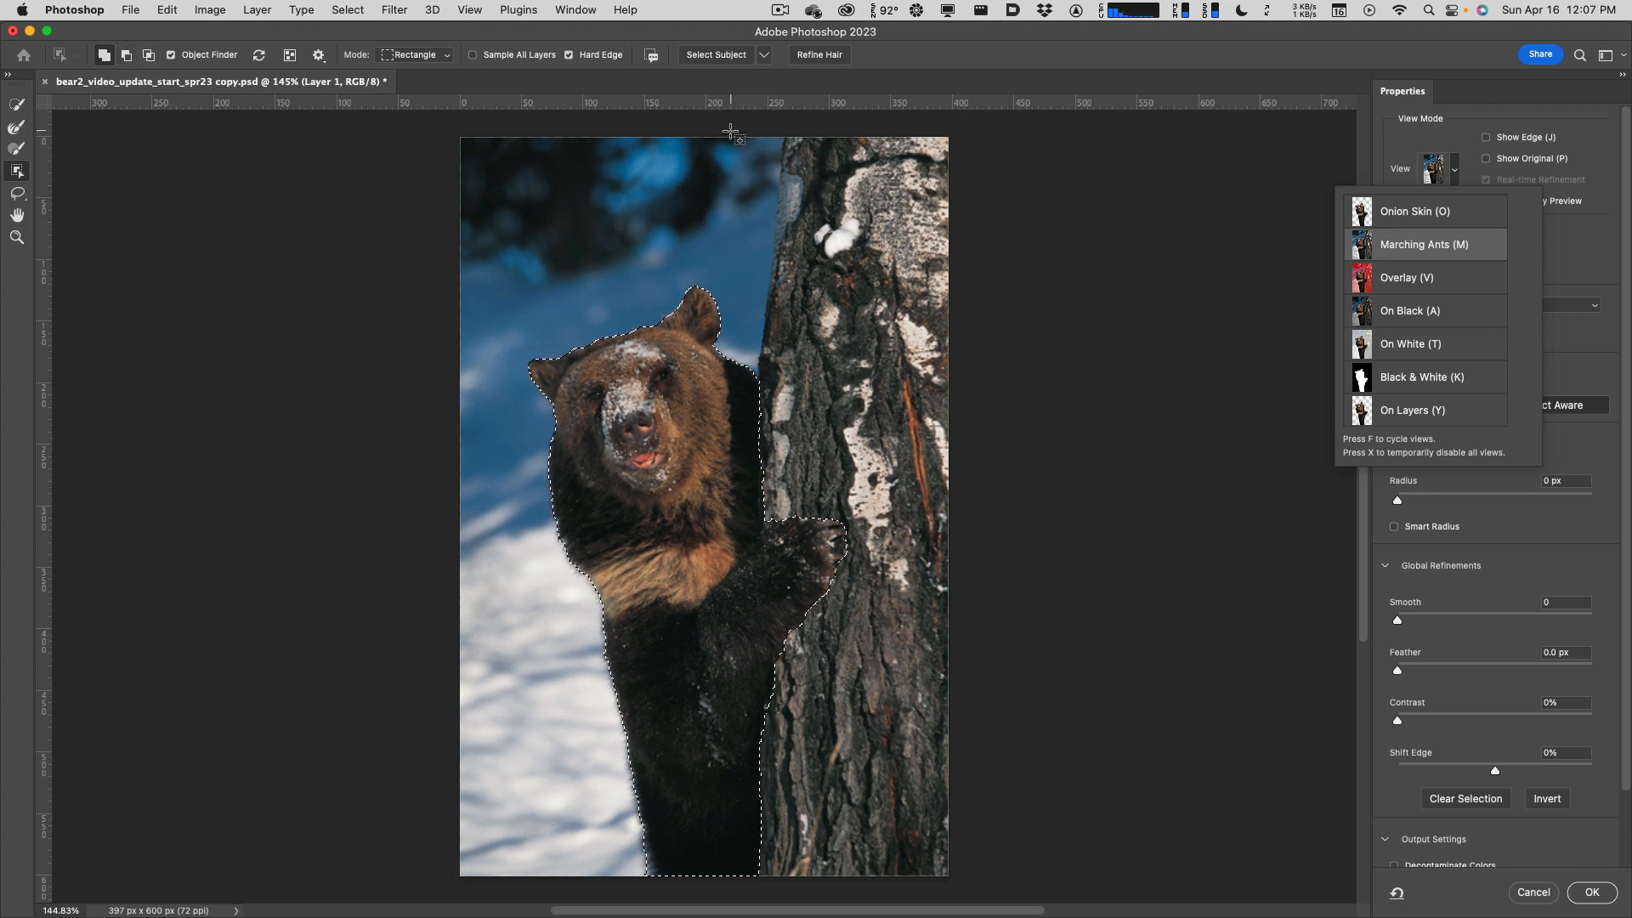
drag(733, 135, 969, 897)
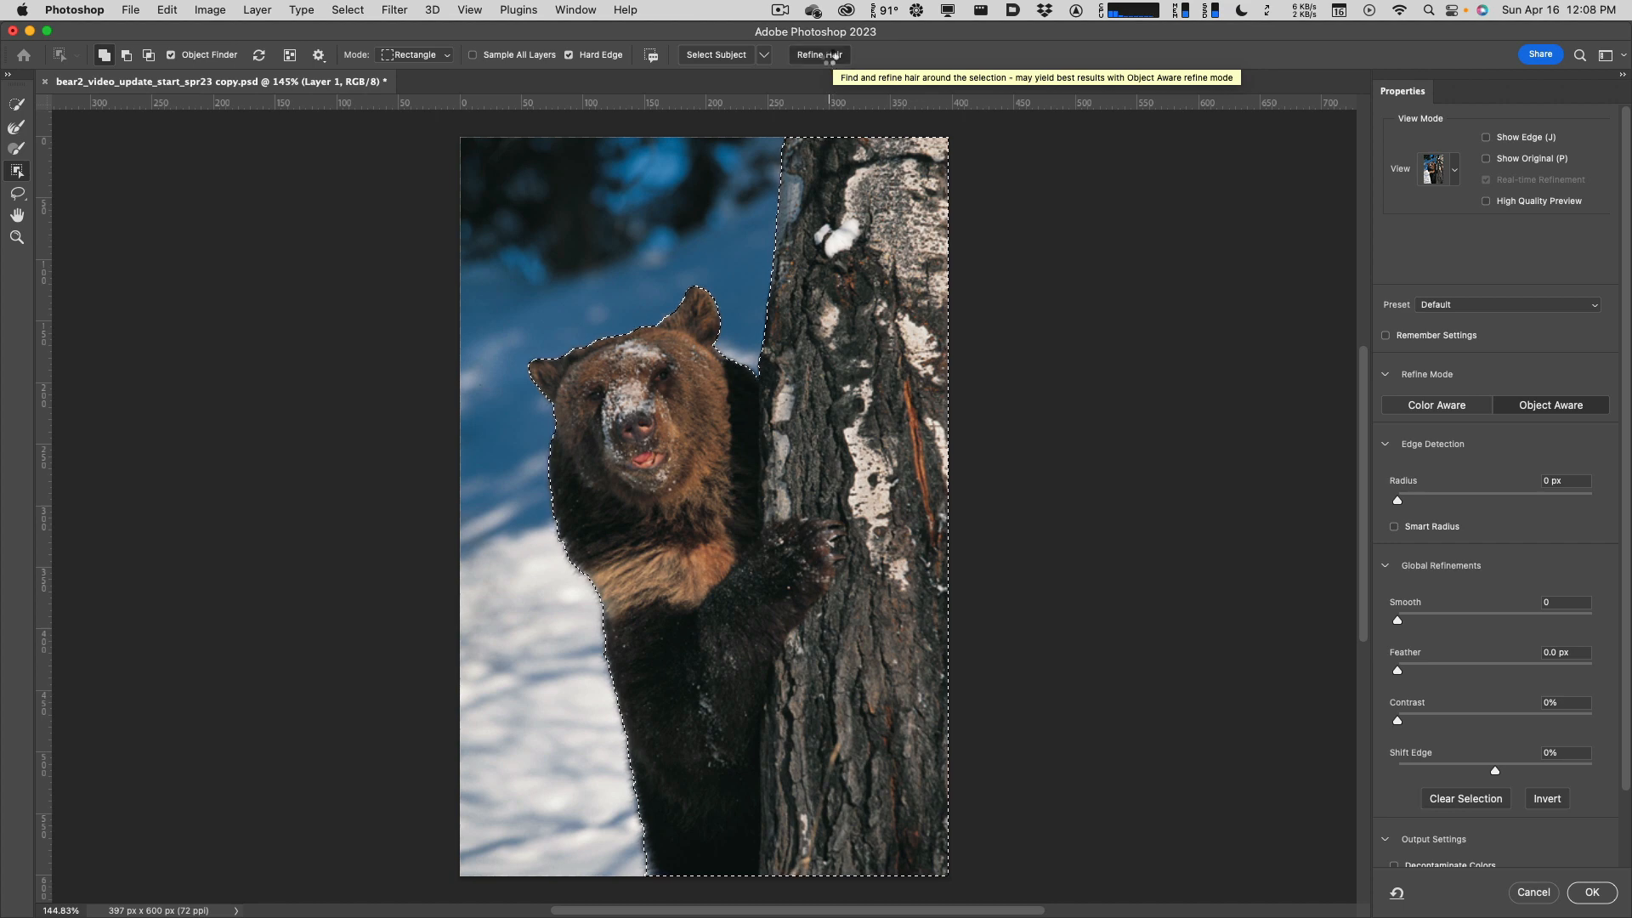
click(830, 56)
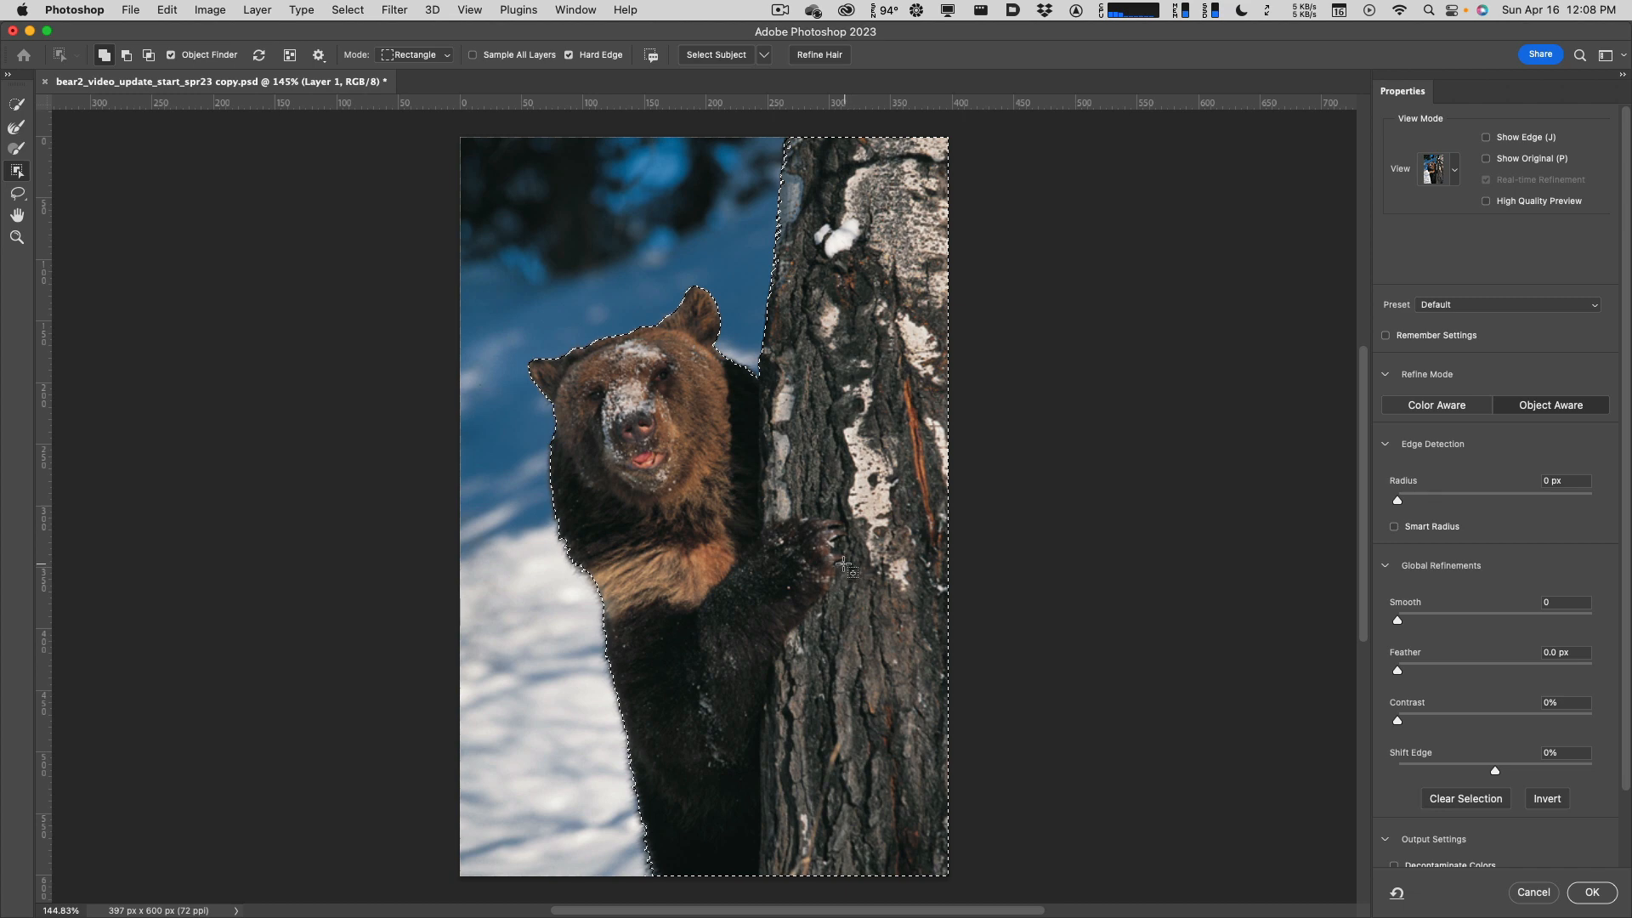
click(1454, 175)
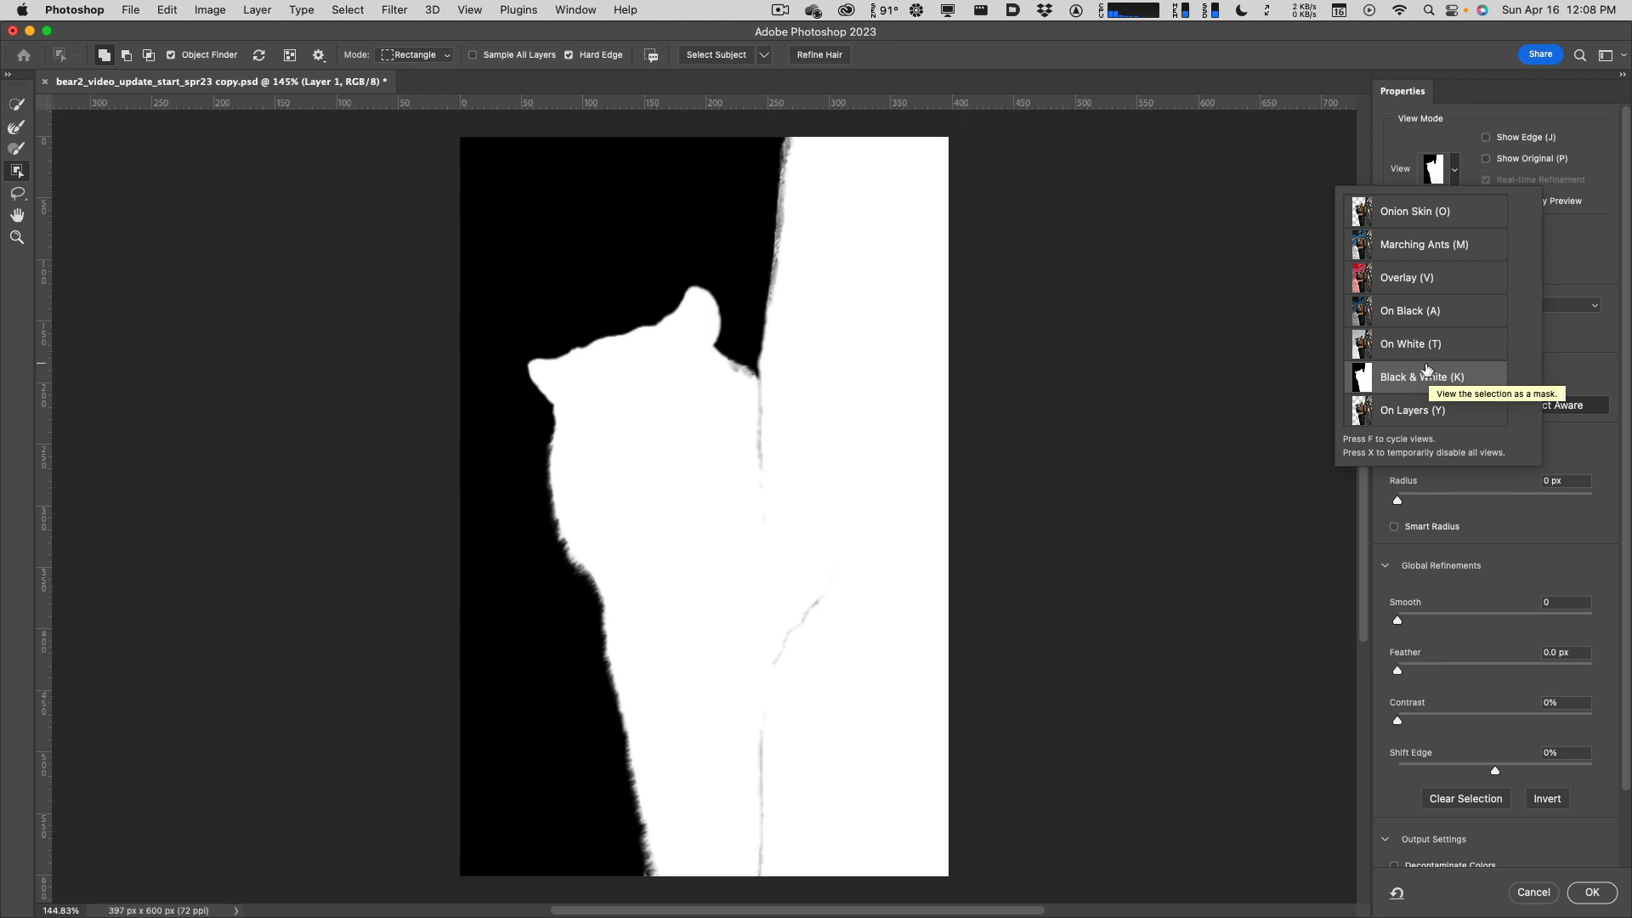
Keep the Black & White preview and set edge Radius to 5 px with Smart Radius on.
click(1558, 363)
drag(1400, 498, 1449, 497)
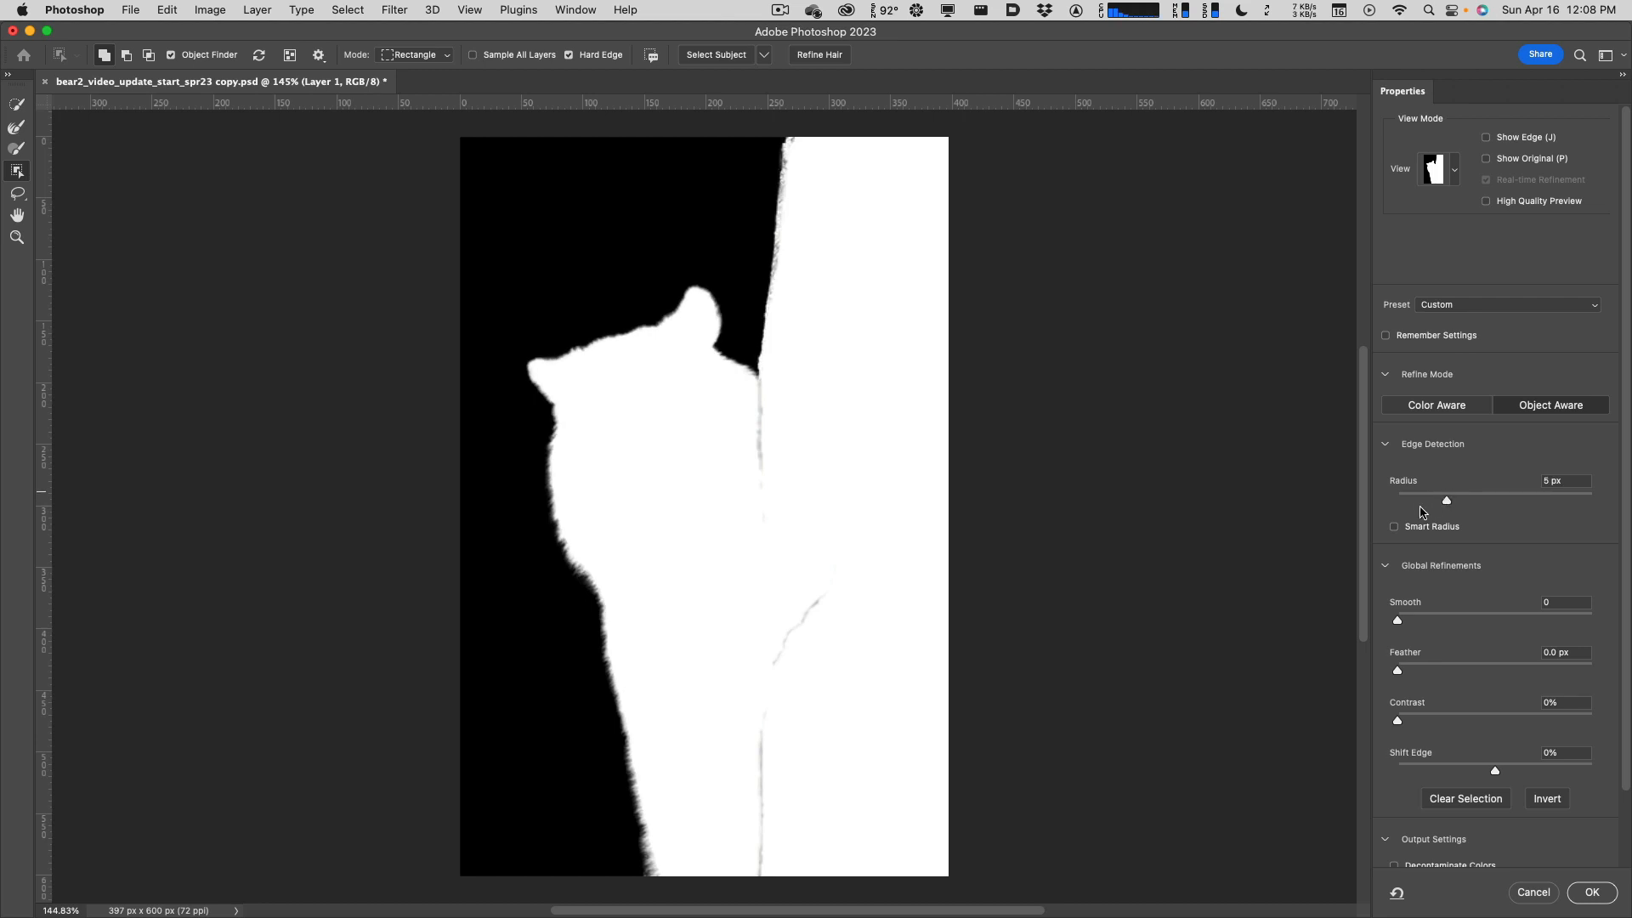
click(1394, 529)
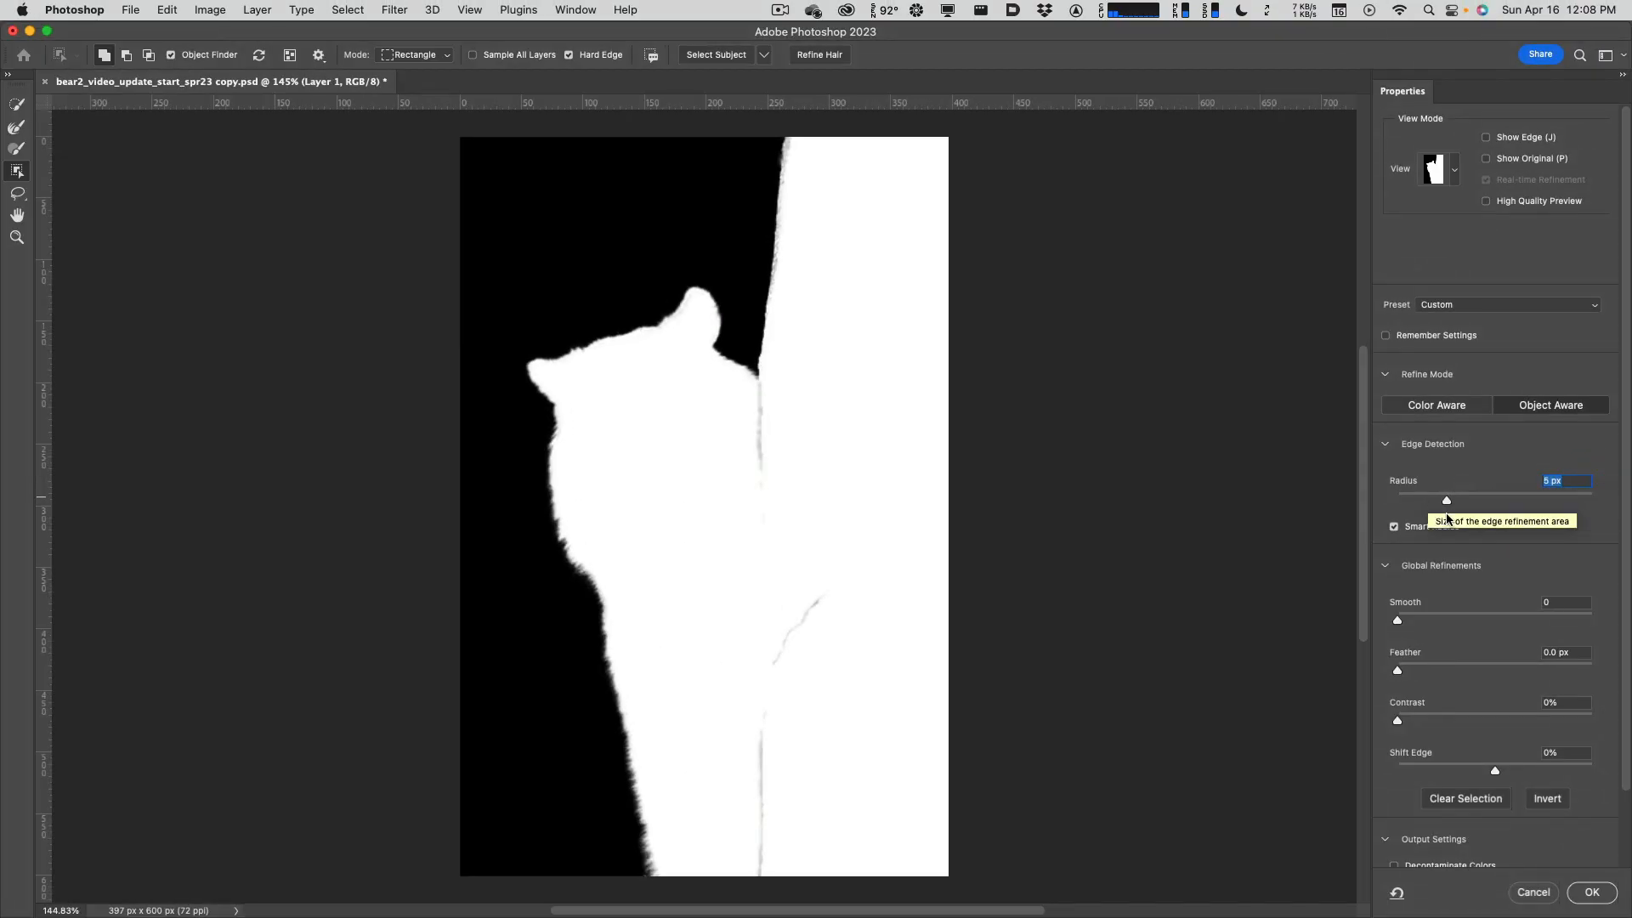
Paint away the grey seam beside the bear with the Refine Edge Brush at size 25, then reset Radius to 0 px.
click(15, 150)
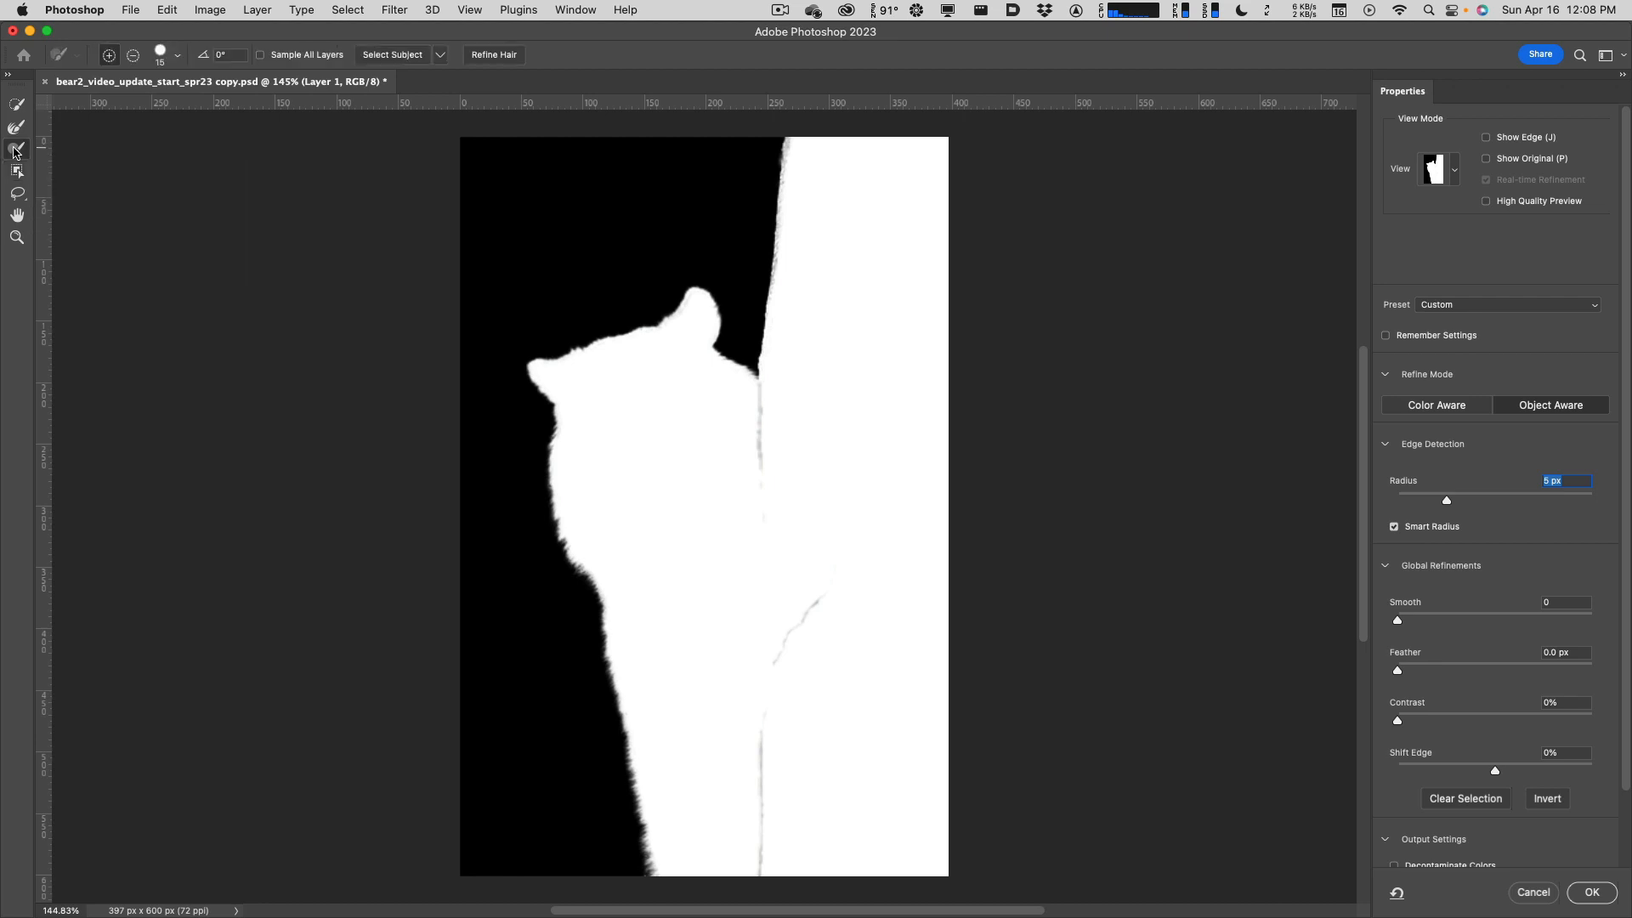
key(bracketright)
key(bracketright)
drag(775, 551, 761, 399)
mouse_move(828, 566)
mouse_down()
mouse_move(770, 690)
mouse_move(753, 862)
mouse_up()
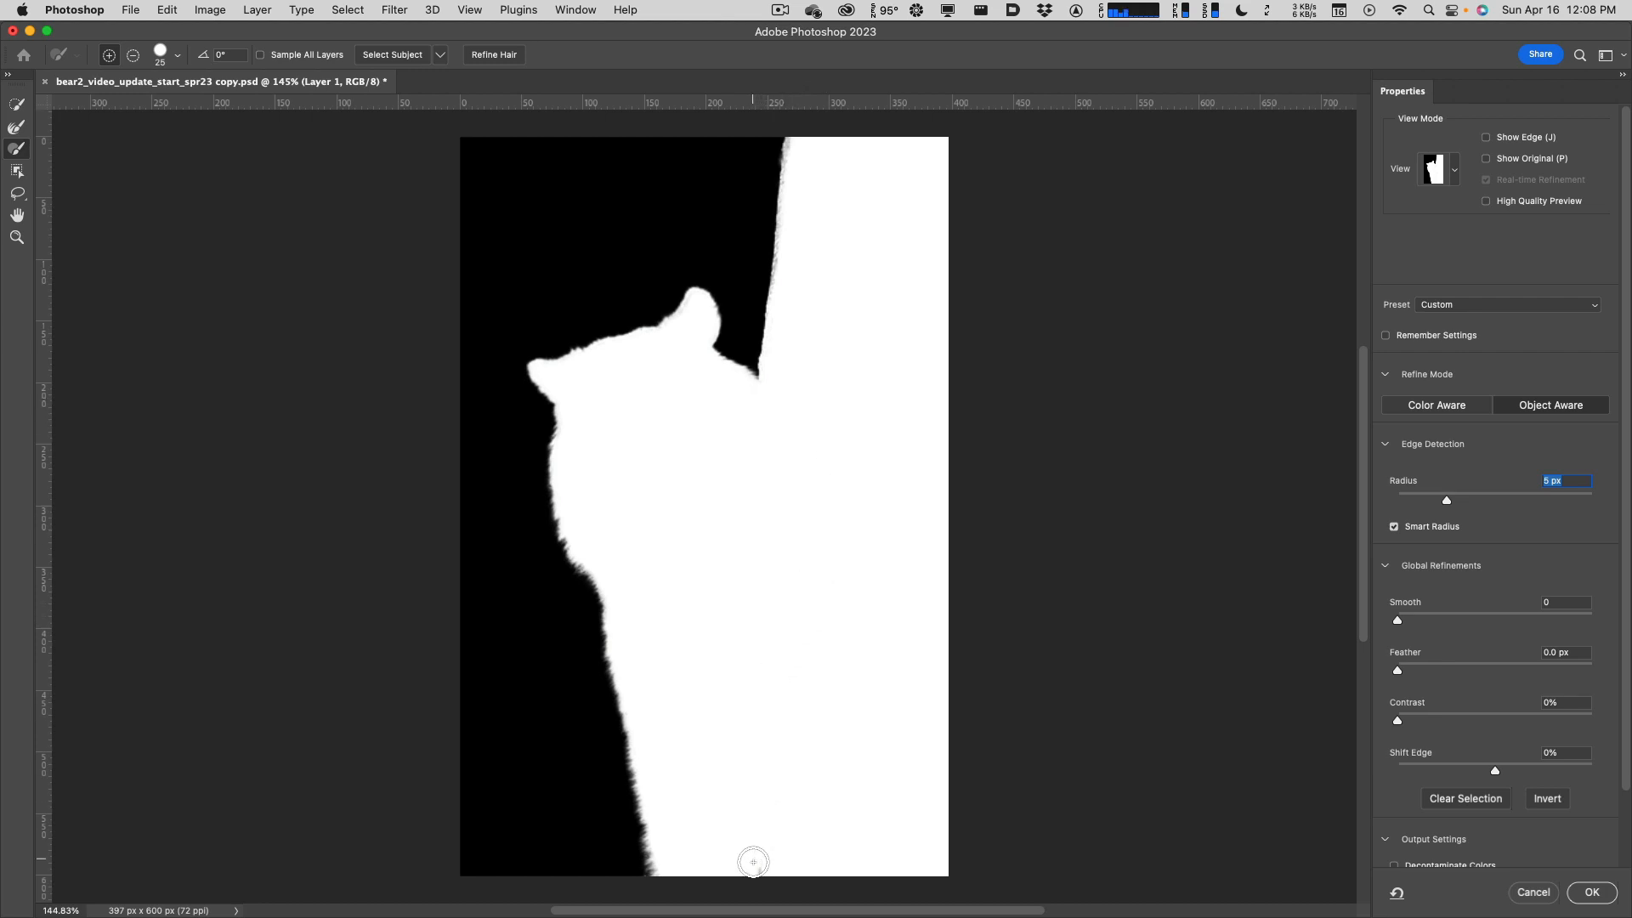
text(0)
key(Return)
Preview only the refined edge band and switch the view to Onion Skin.
click(1486, 137)
click(1486, 137)
click(1486, 138)
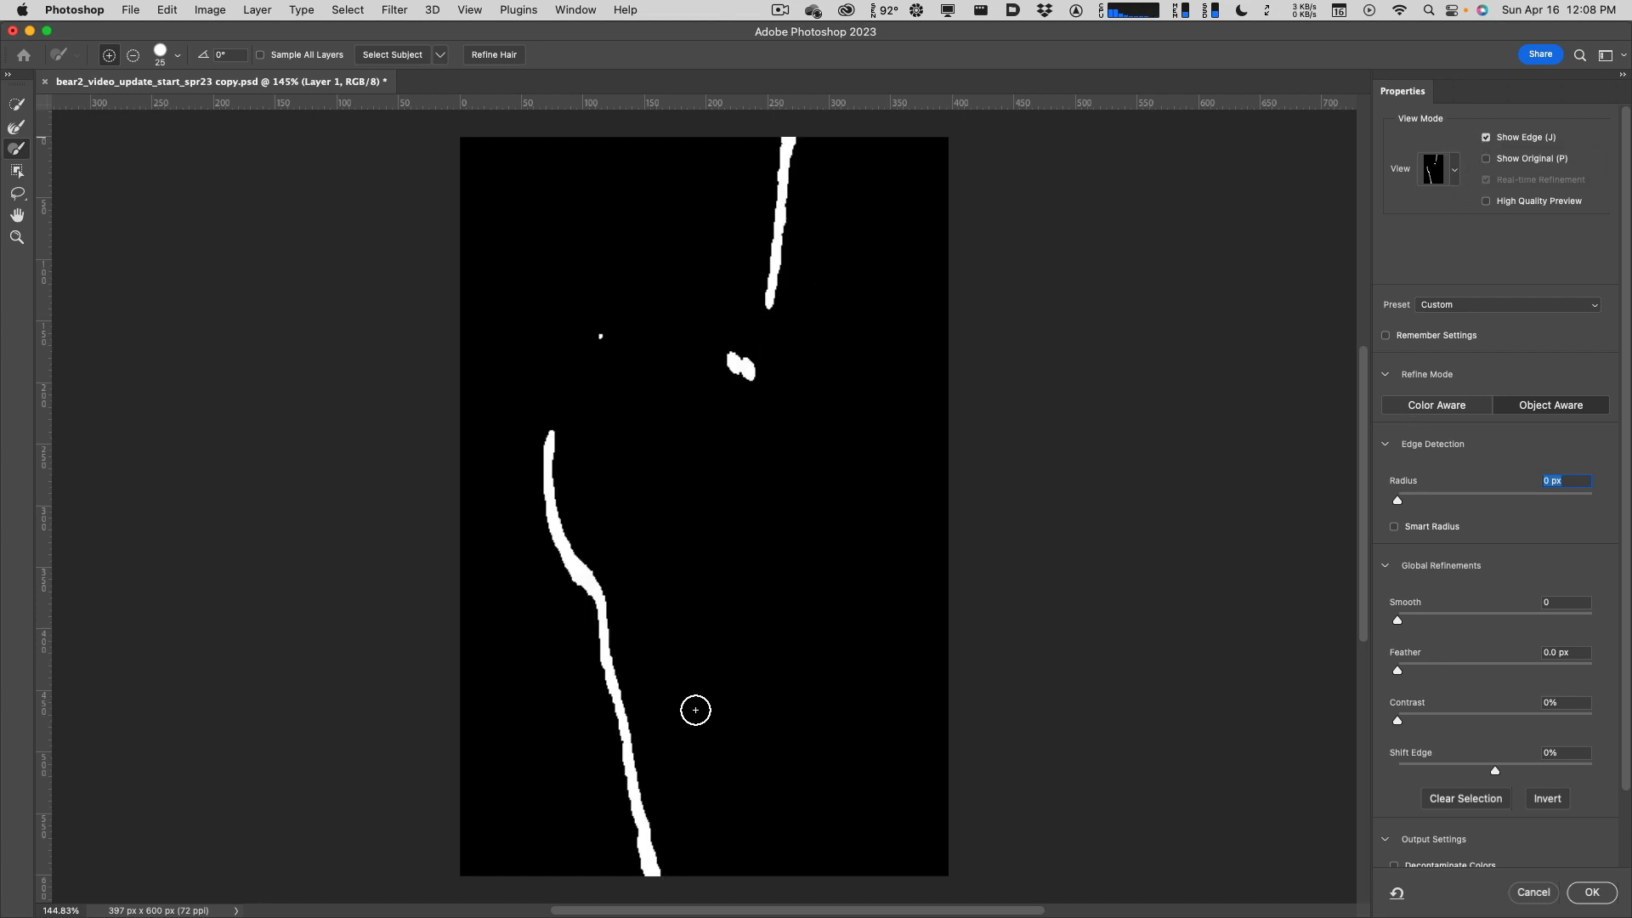
click(1455, 171)
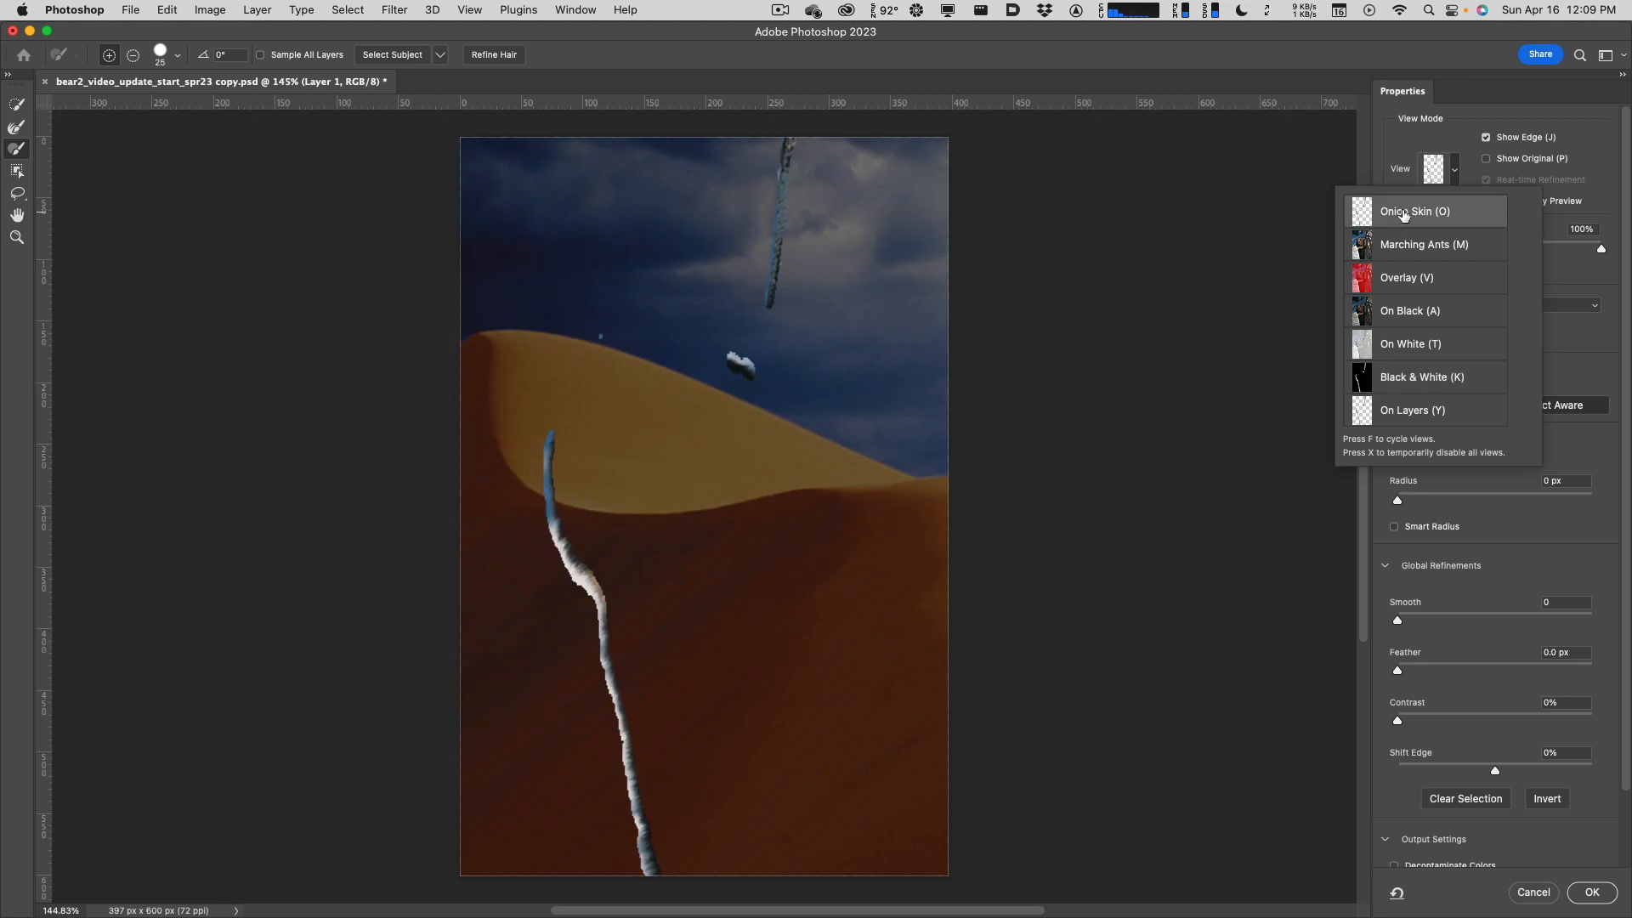
Turn off Show Edge and switch the preview to Black & White.
click(1562, 289)
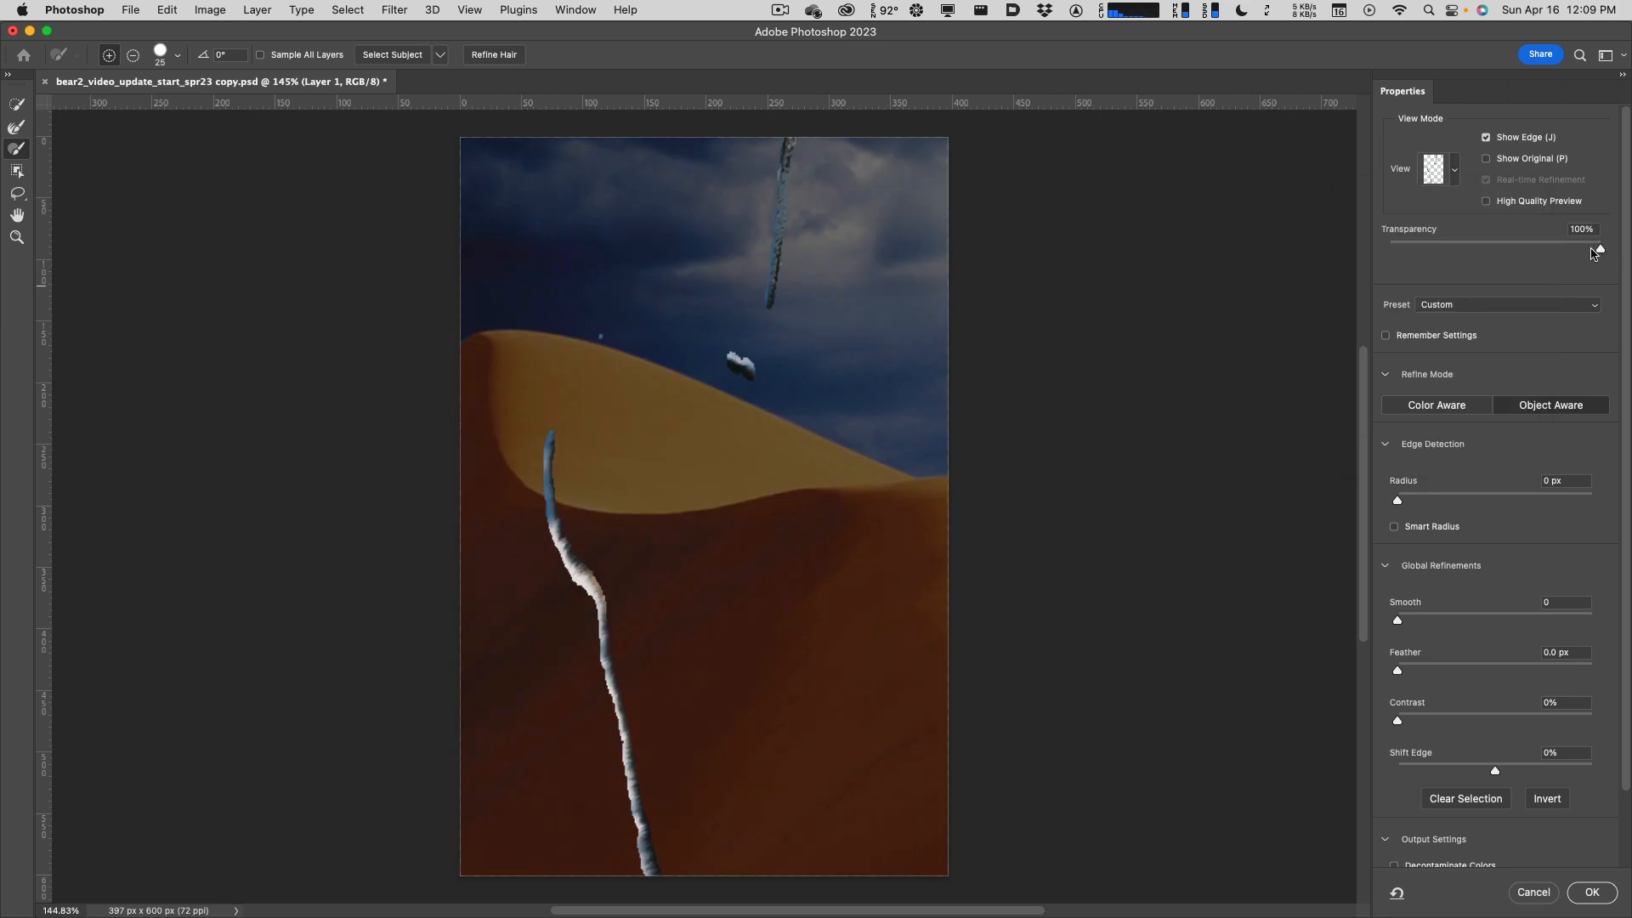
mouse_move(1593, 253)
mouse_down()
mouse_move(1398, 247)
mouse_move(1617, 257)
mouse_up()
click(1486, 137)
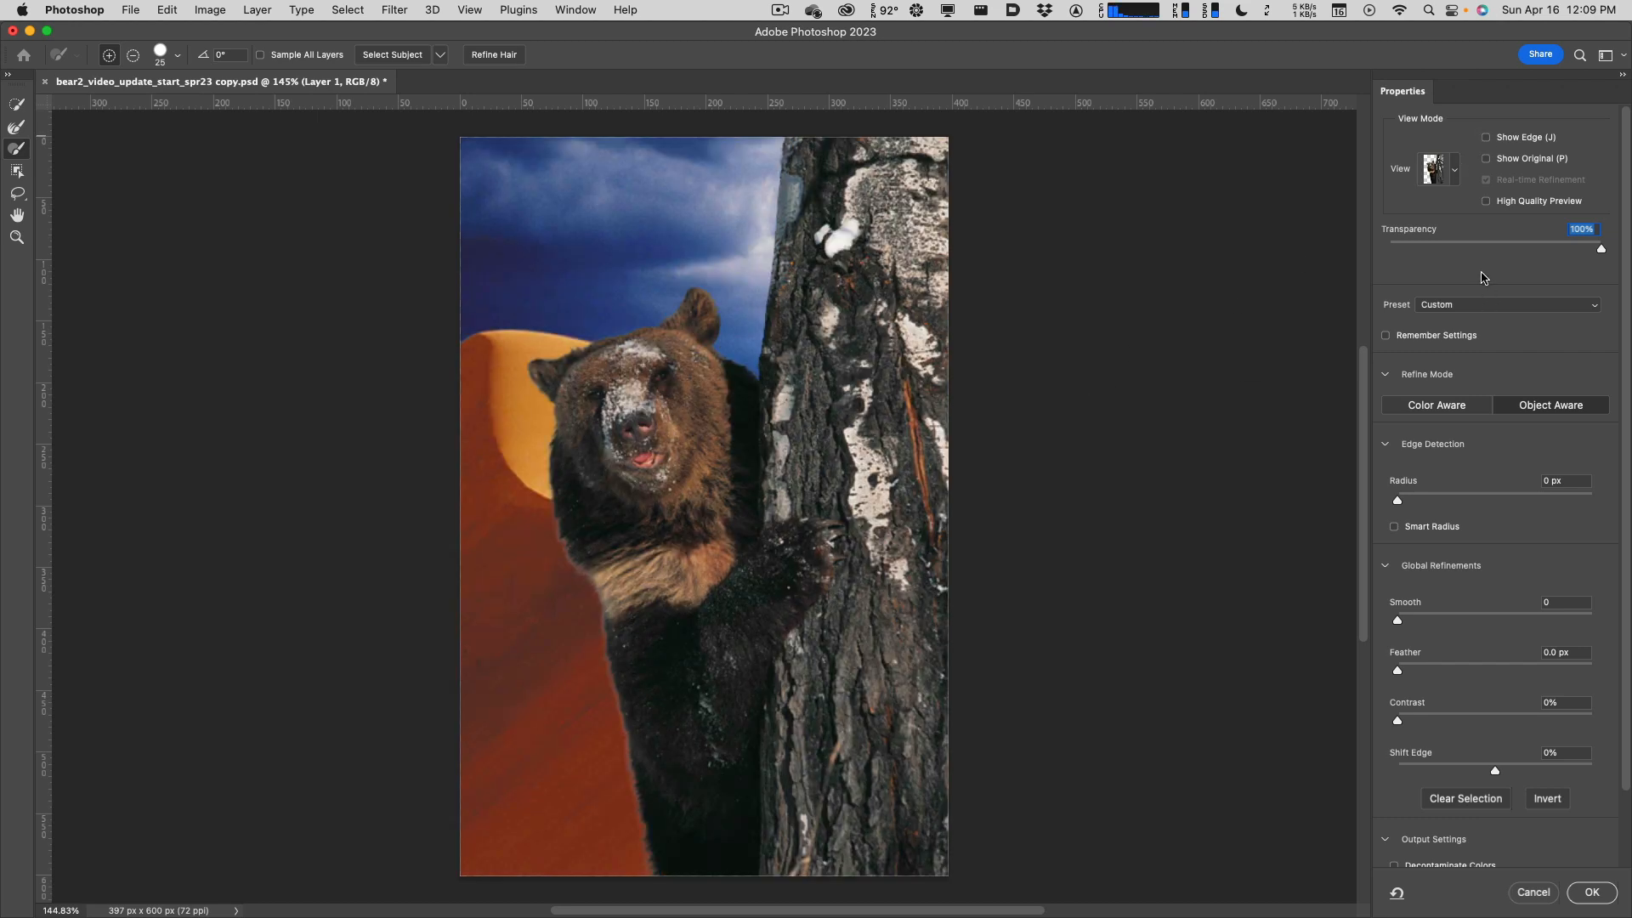
click(1456, 176)
click(1436, 376)
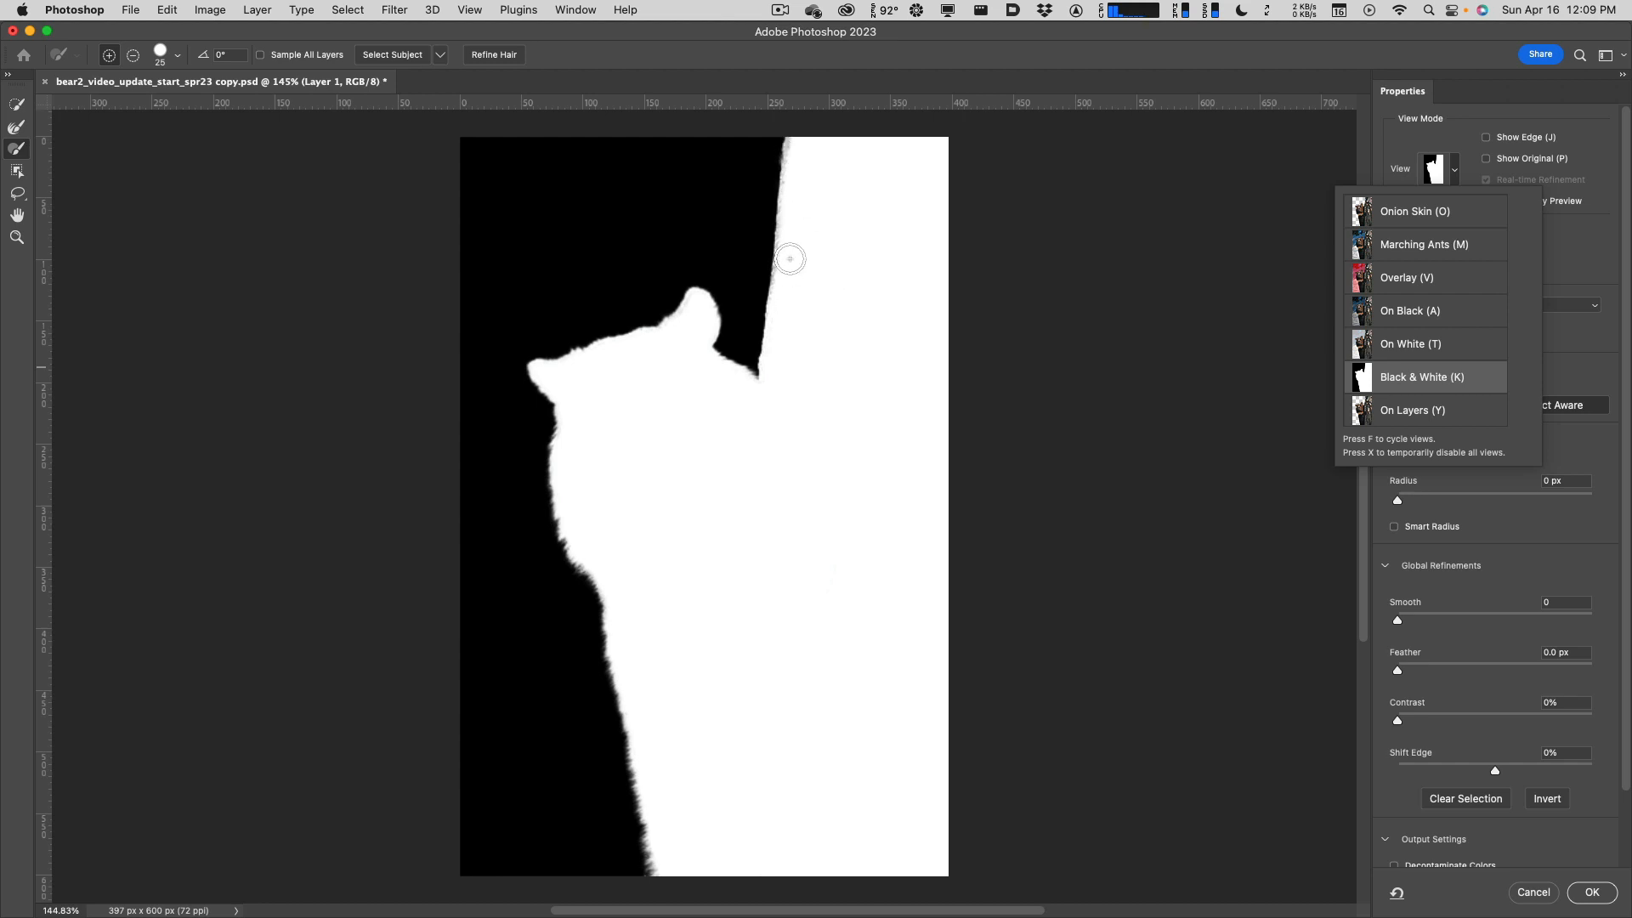
Zoom in and clean the fuzzy trunk edge above the bear's head with a size 15 brush, then fit on screen.
scroll(789, 258, up, 3)
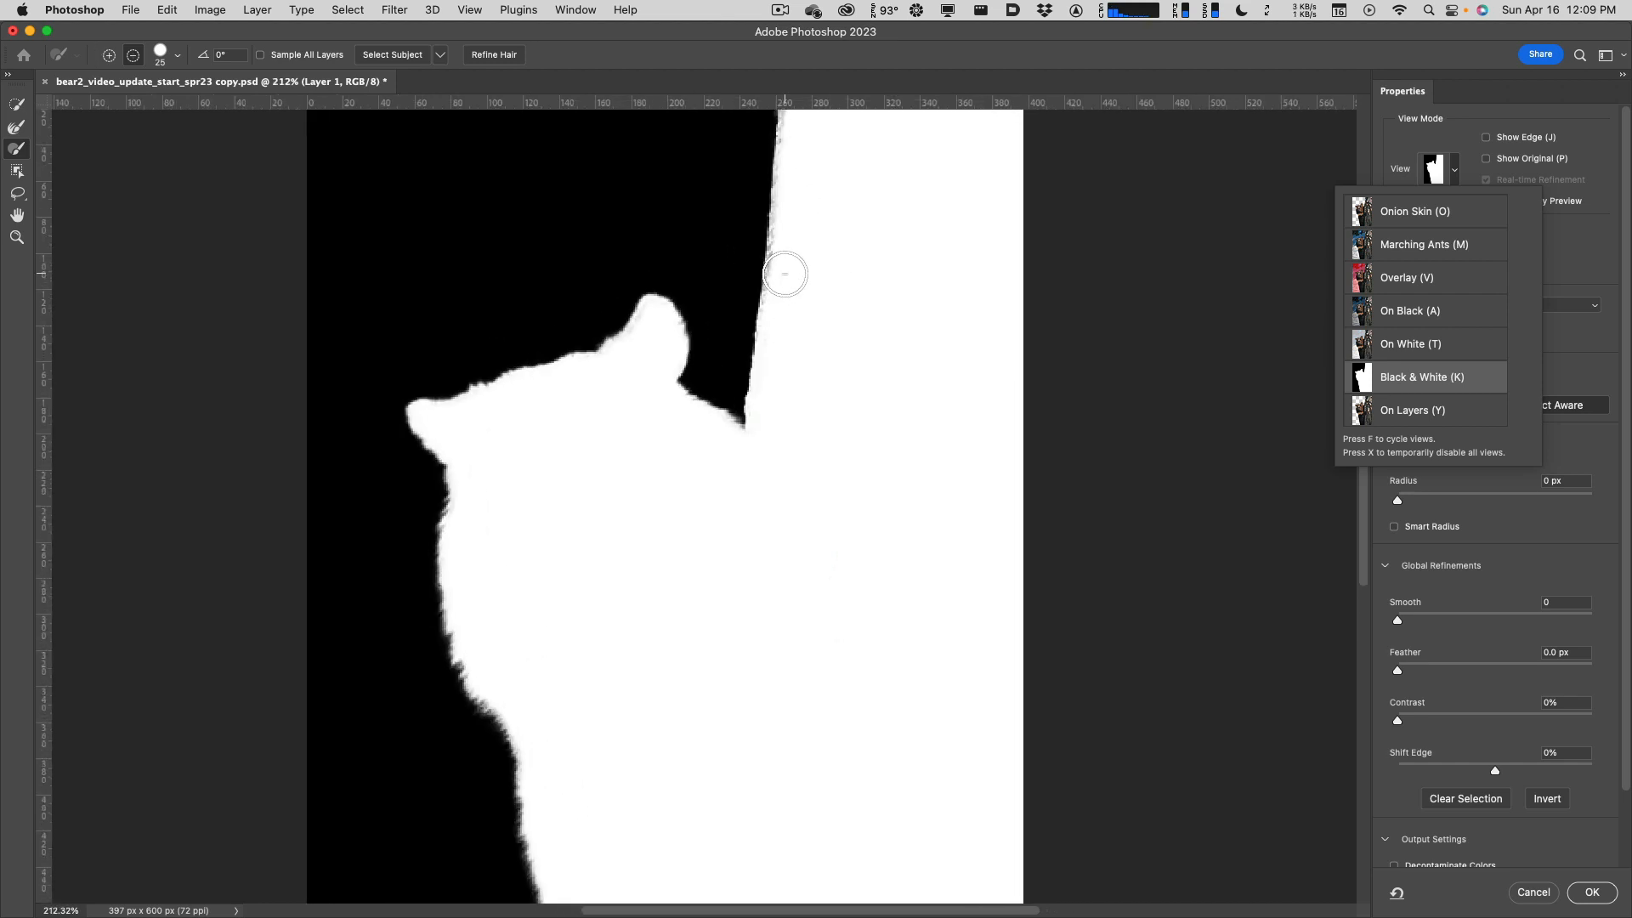
scroll(846, 391, up, 5)
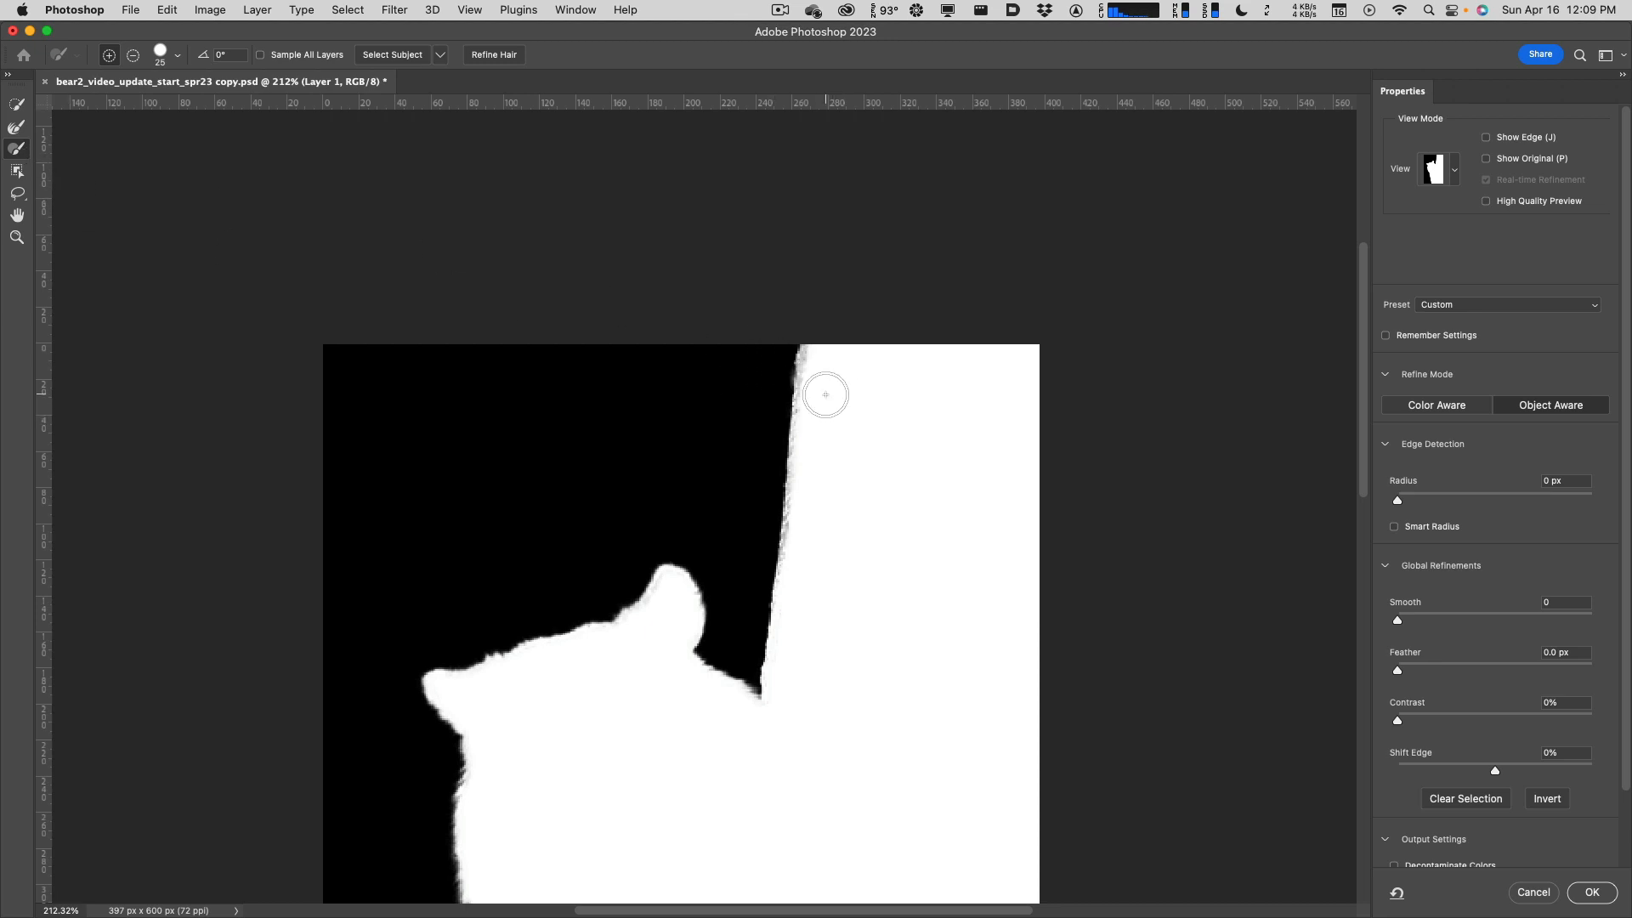
key(bracketleft)
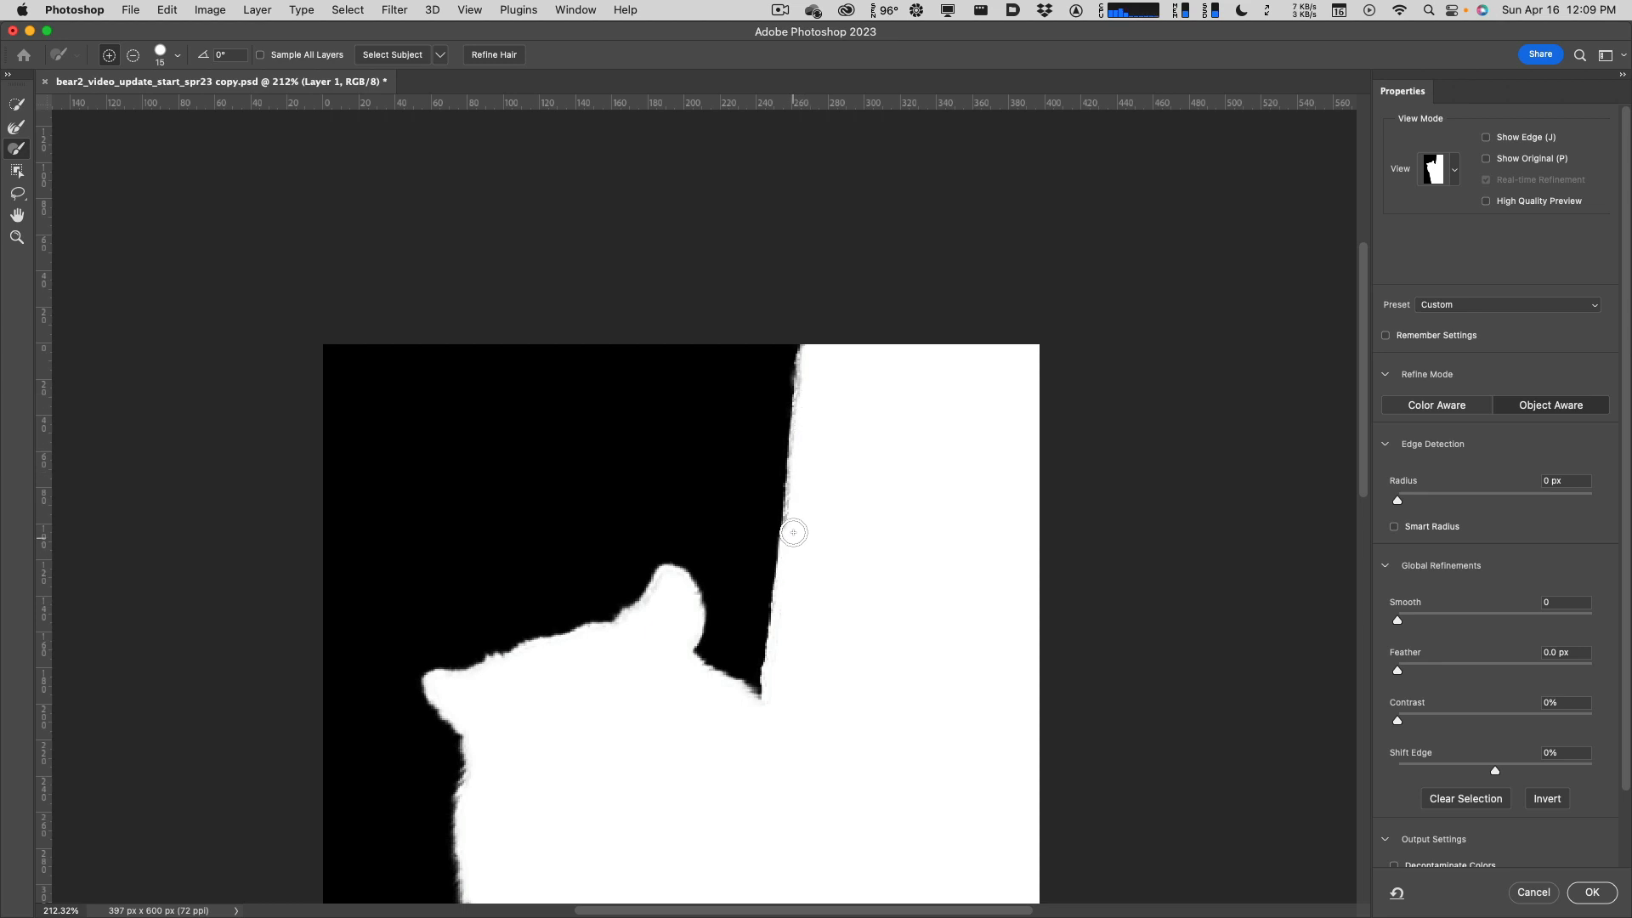
drag(800, 491, 808, 374)
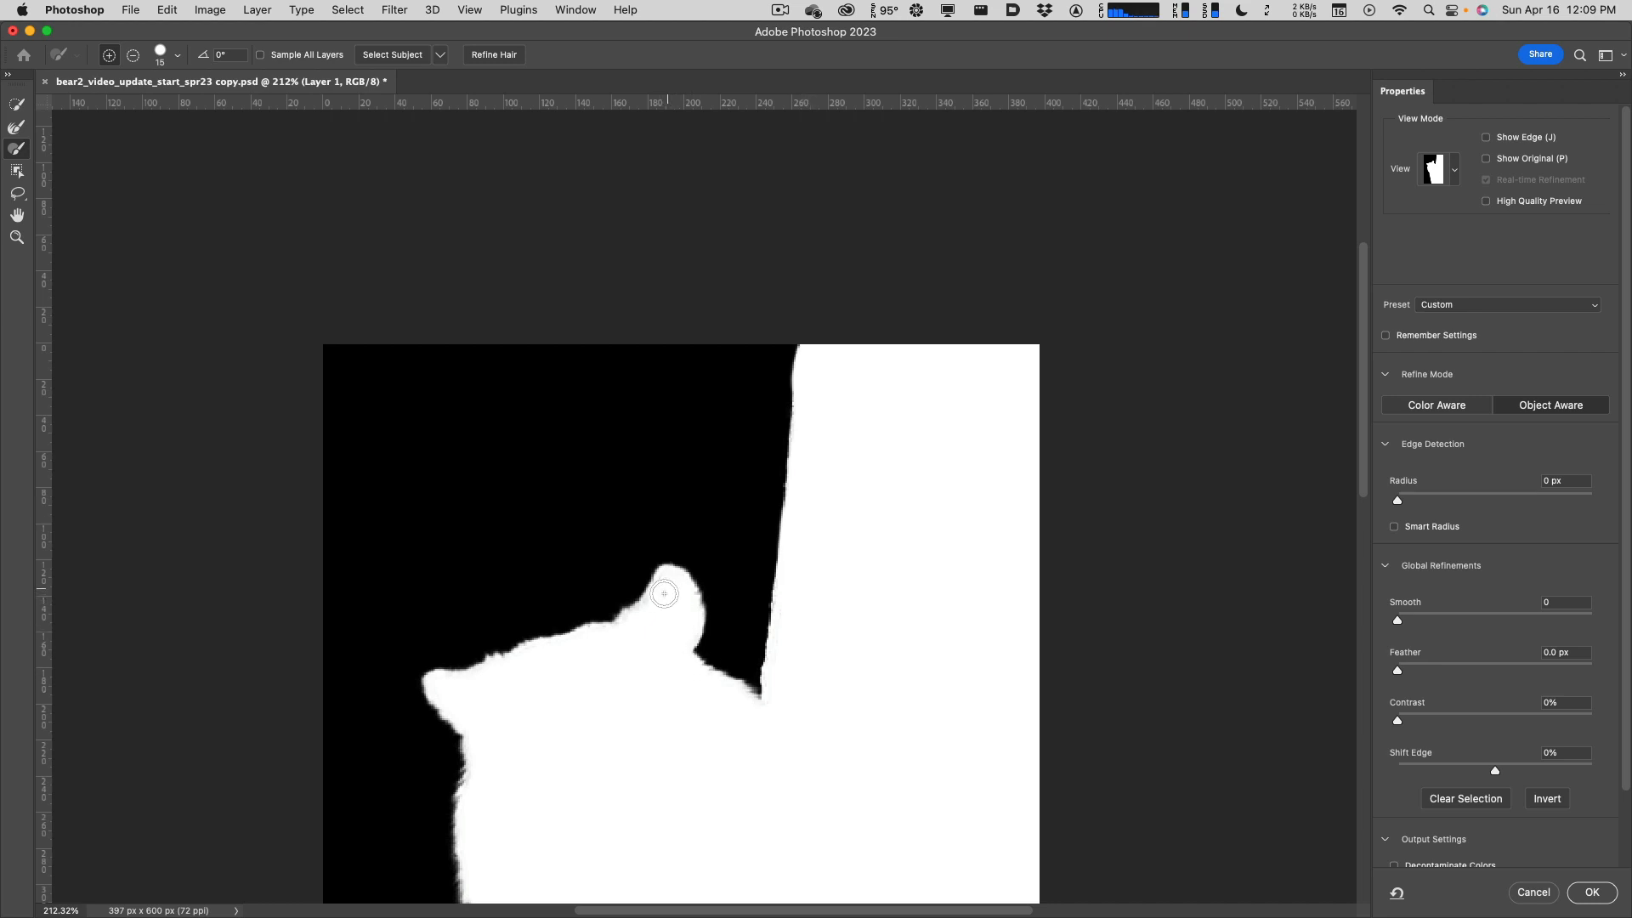
drag(859, 798, 935, 571)
drag(921, 481, 893, 451)
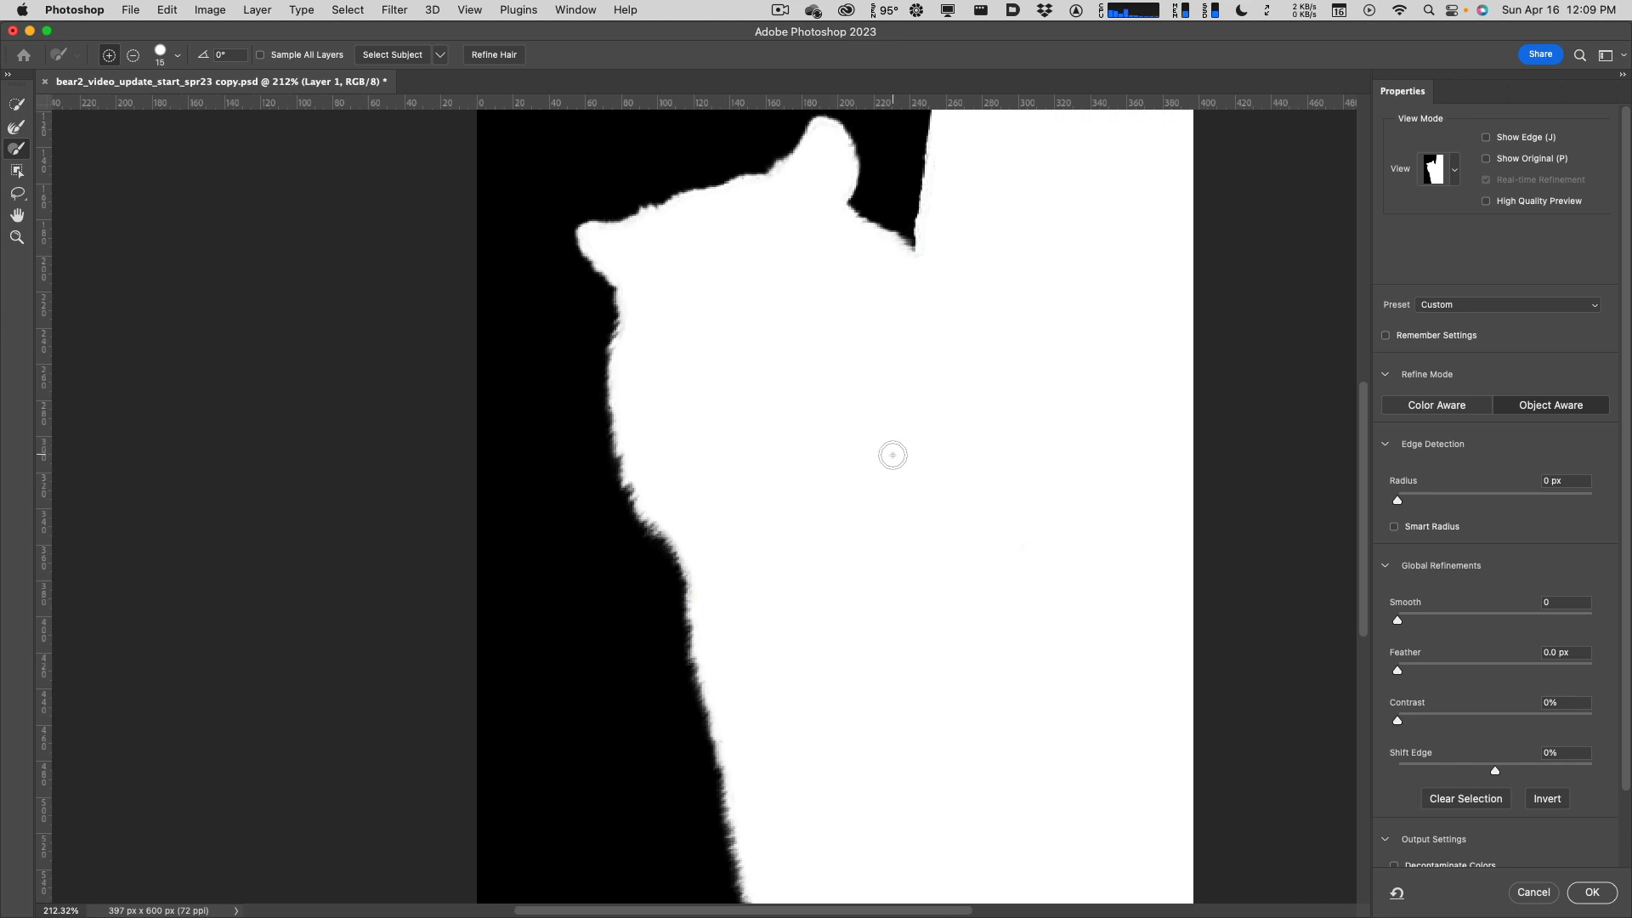
key(super+0)
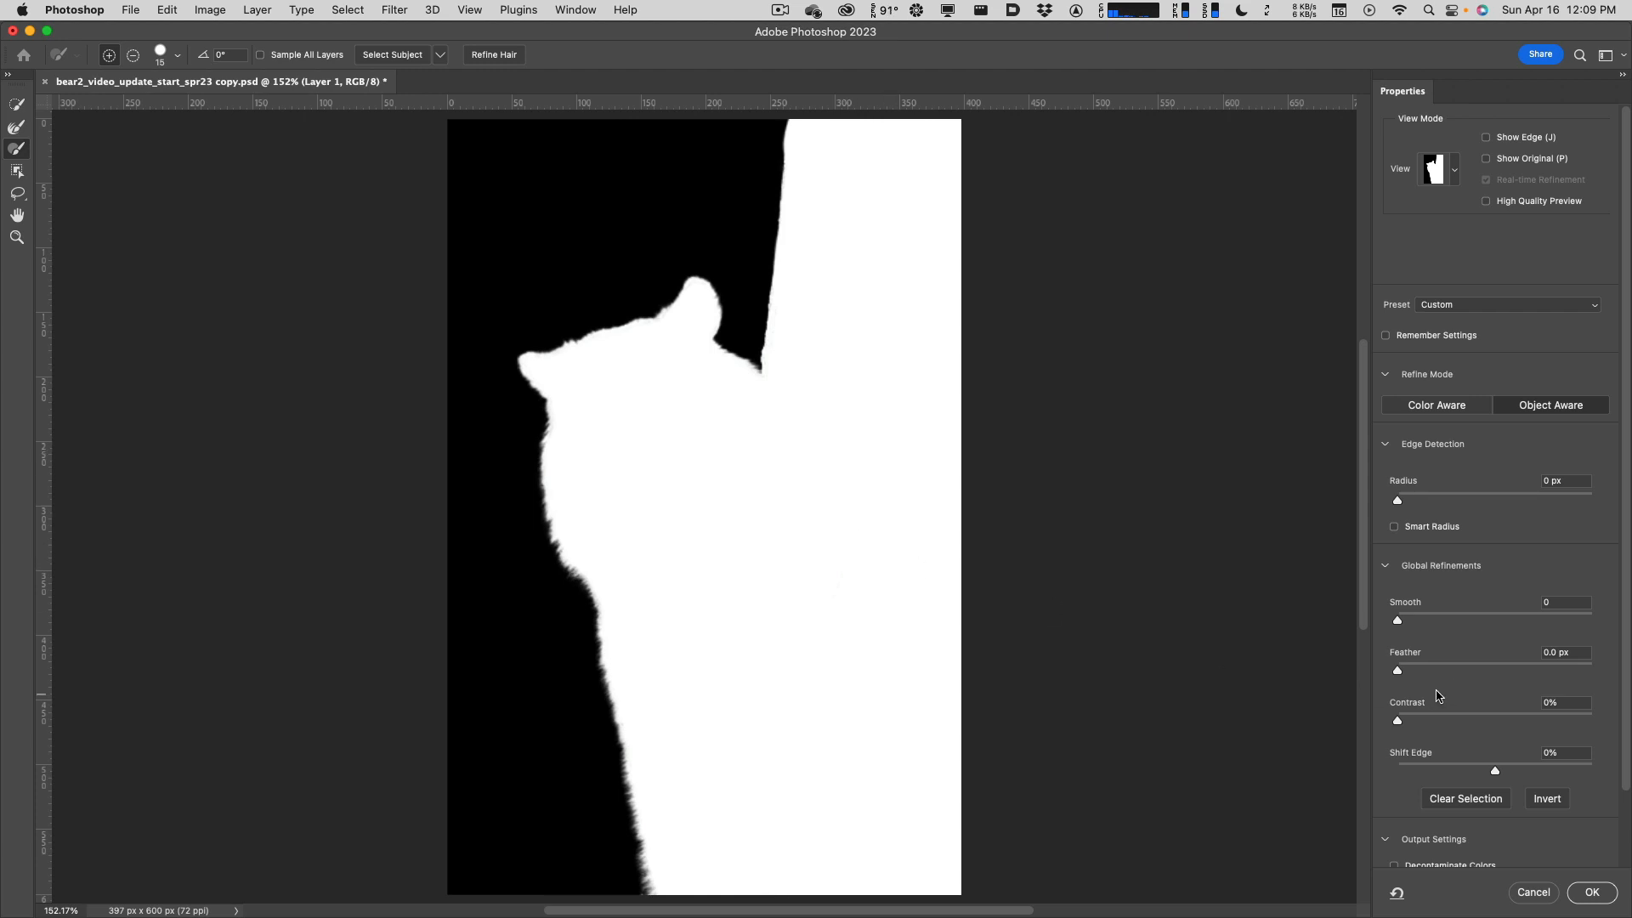
scroll(1509, 742, down, 2)
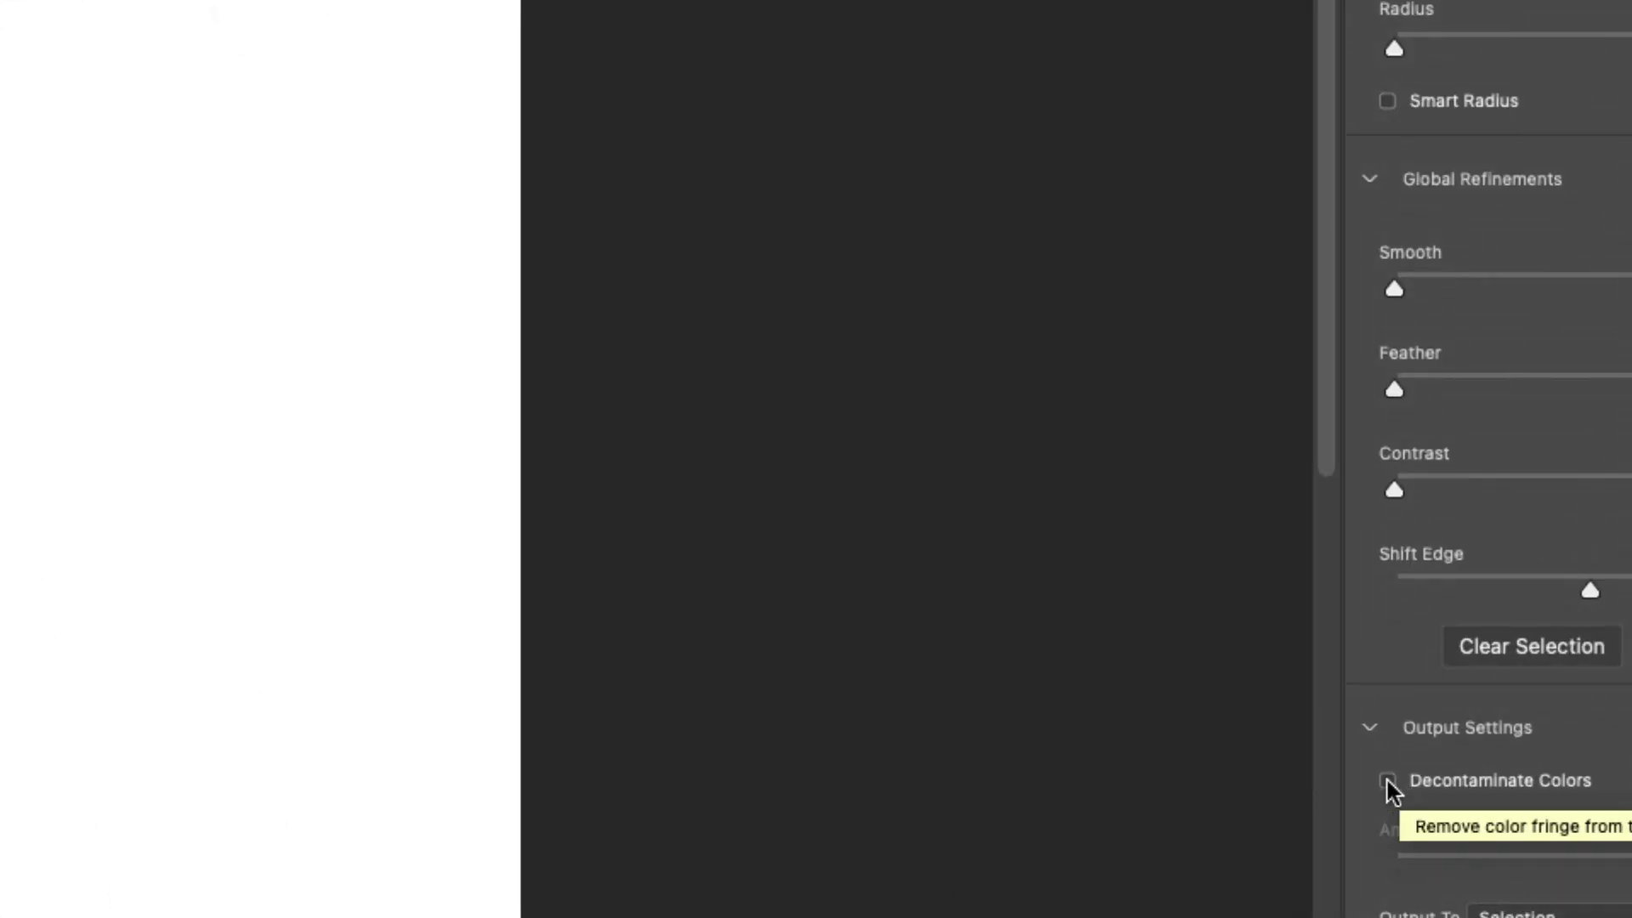
Turn on Decontaminate Colors and output the refinement as a new layer with layer mask.
click(1388, 782)
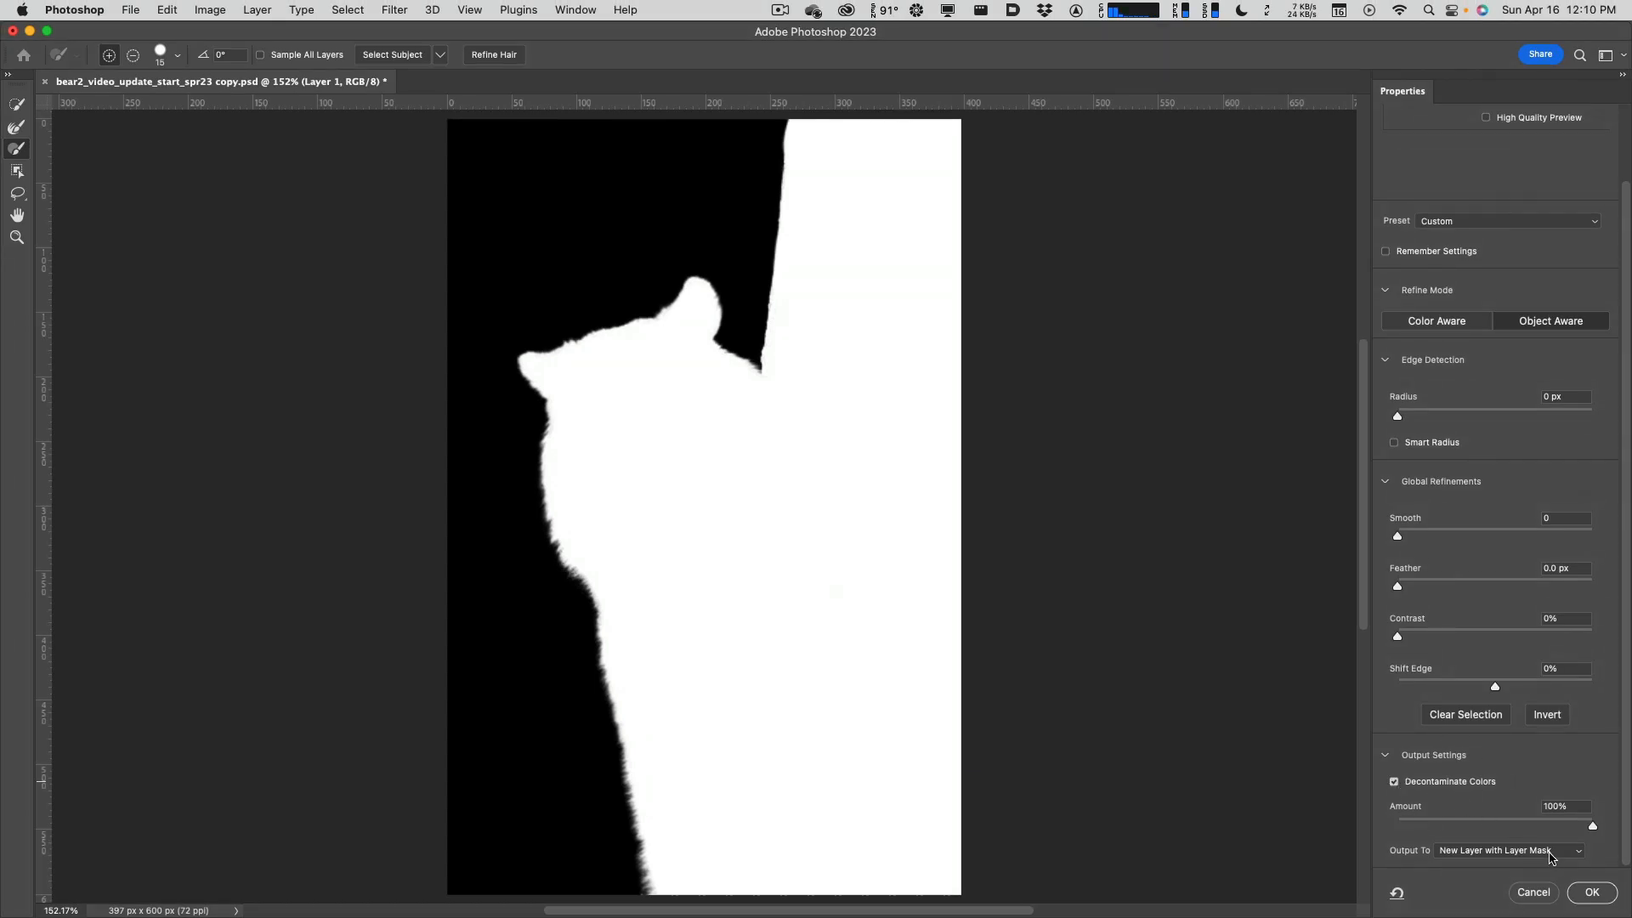
click(1594, 897)
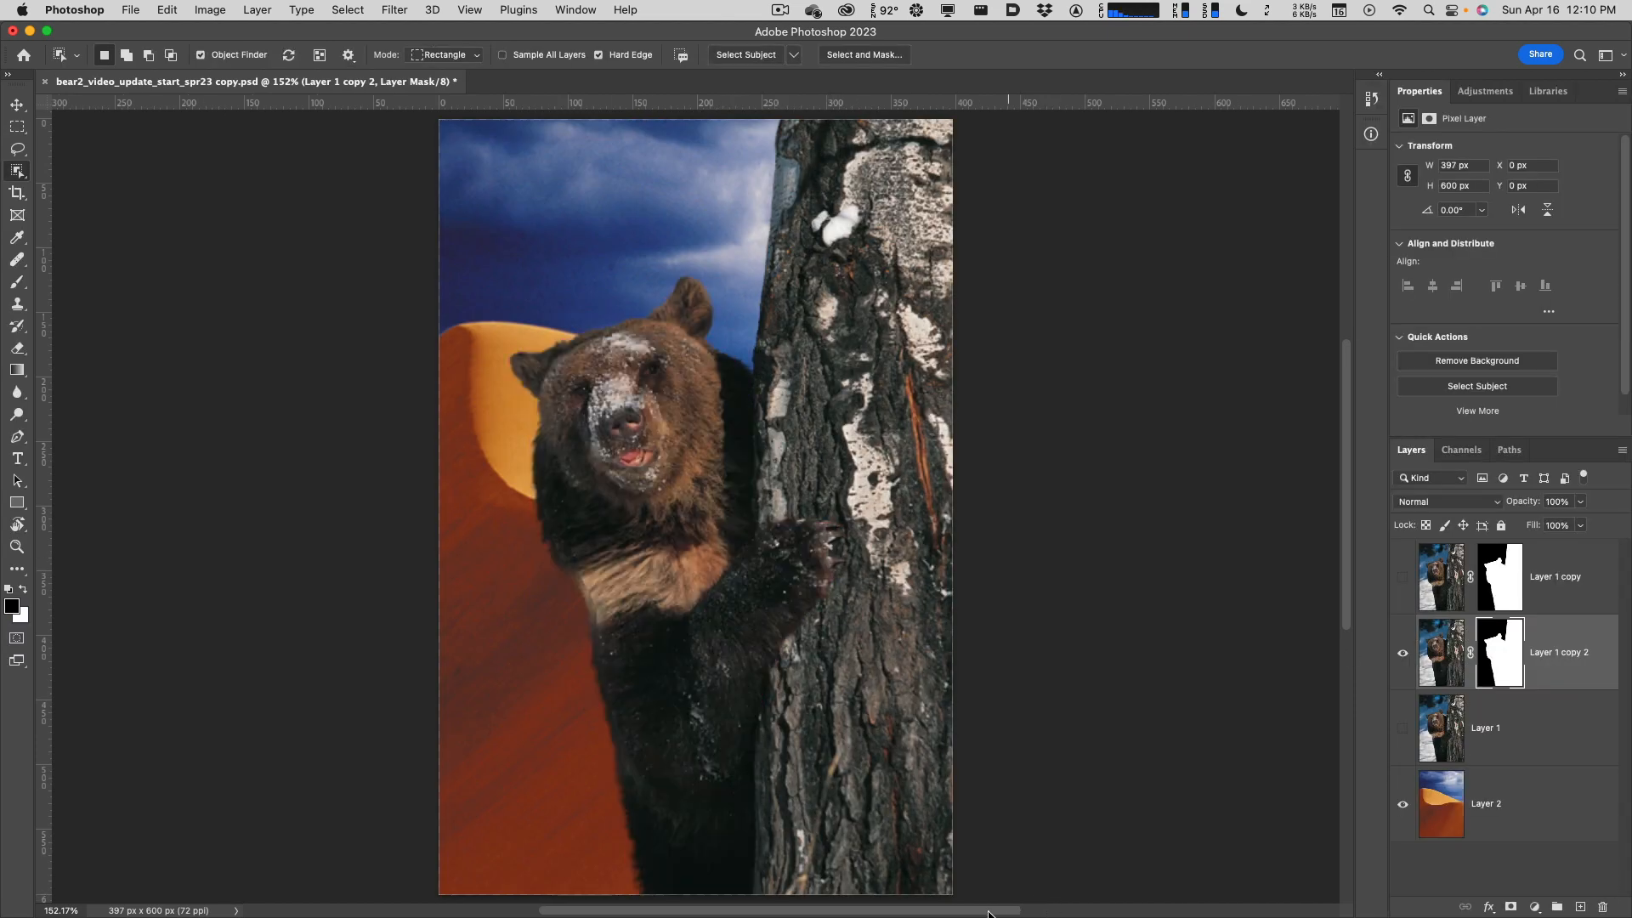
scroll(595, 616, up, 10)
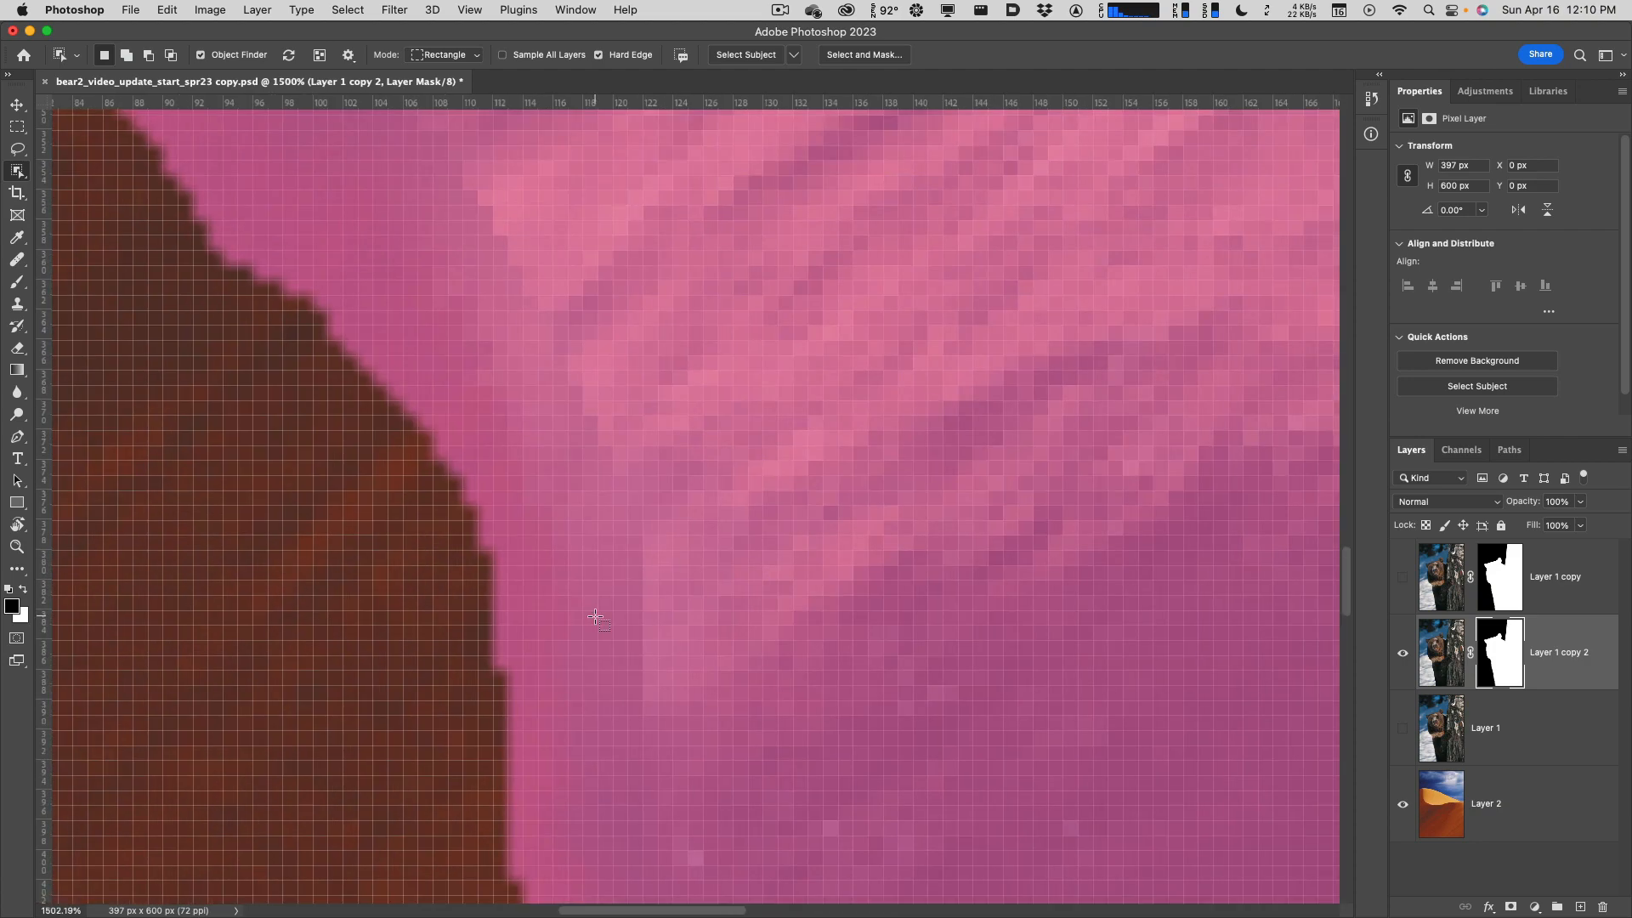
scroll(595, 616, down, 2)
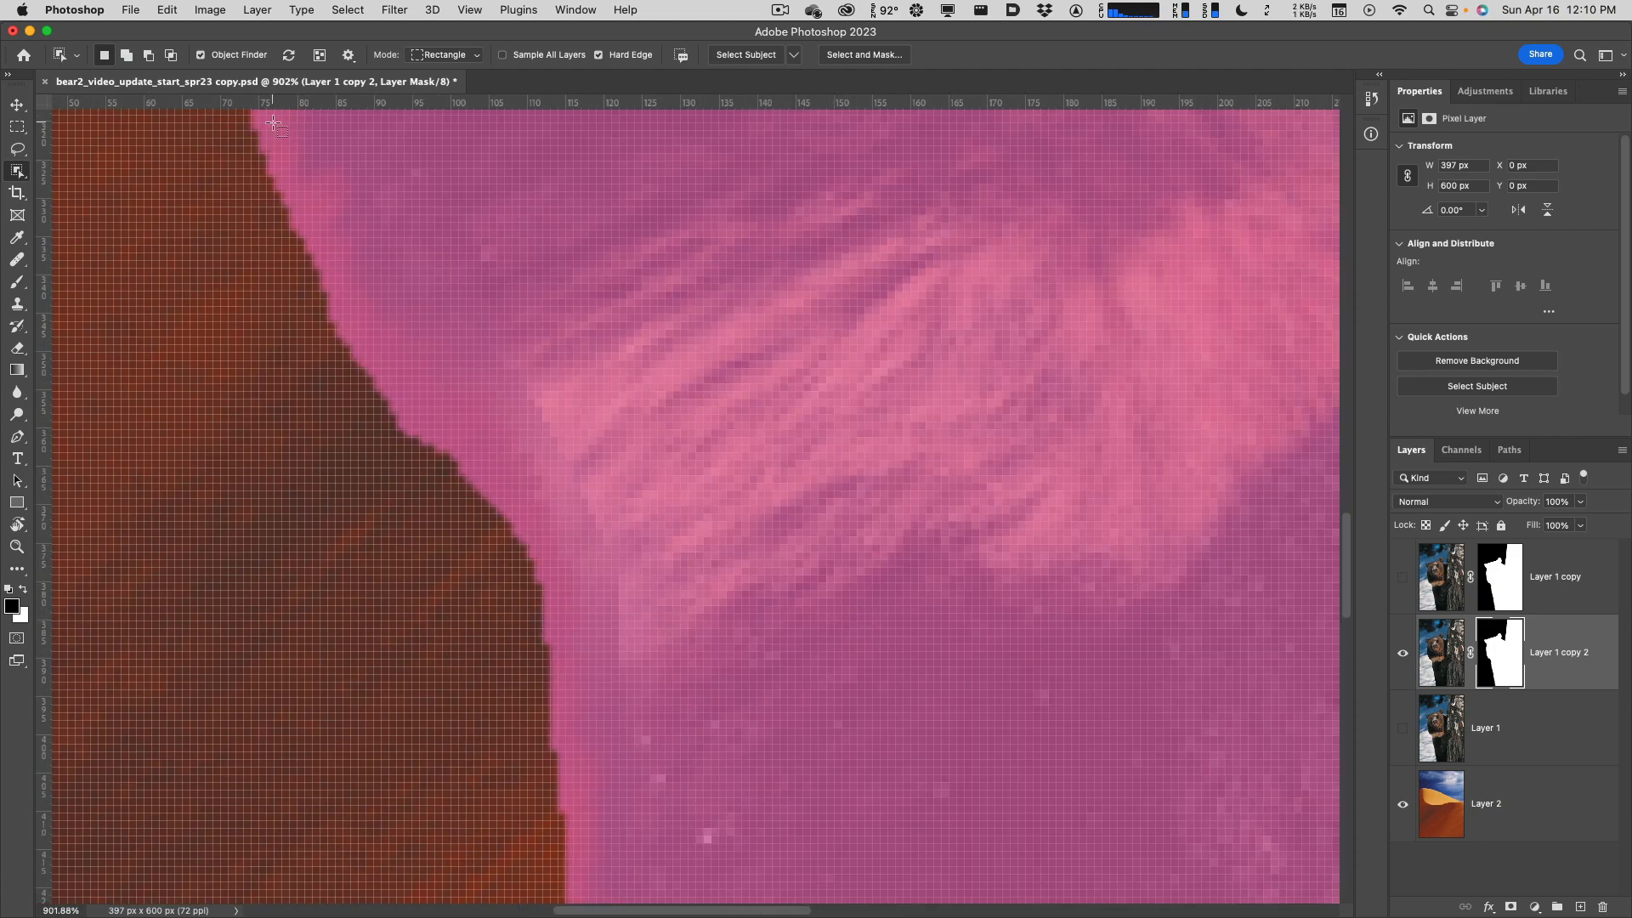
key(m)
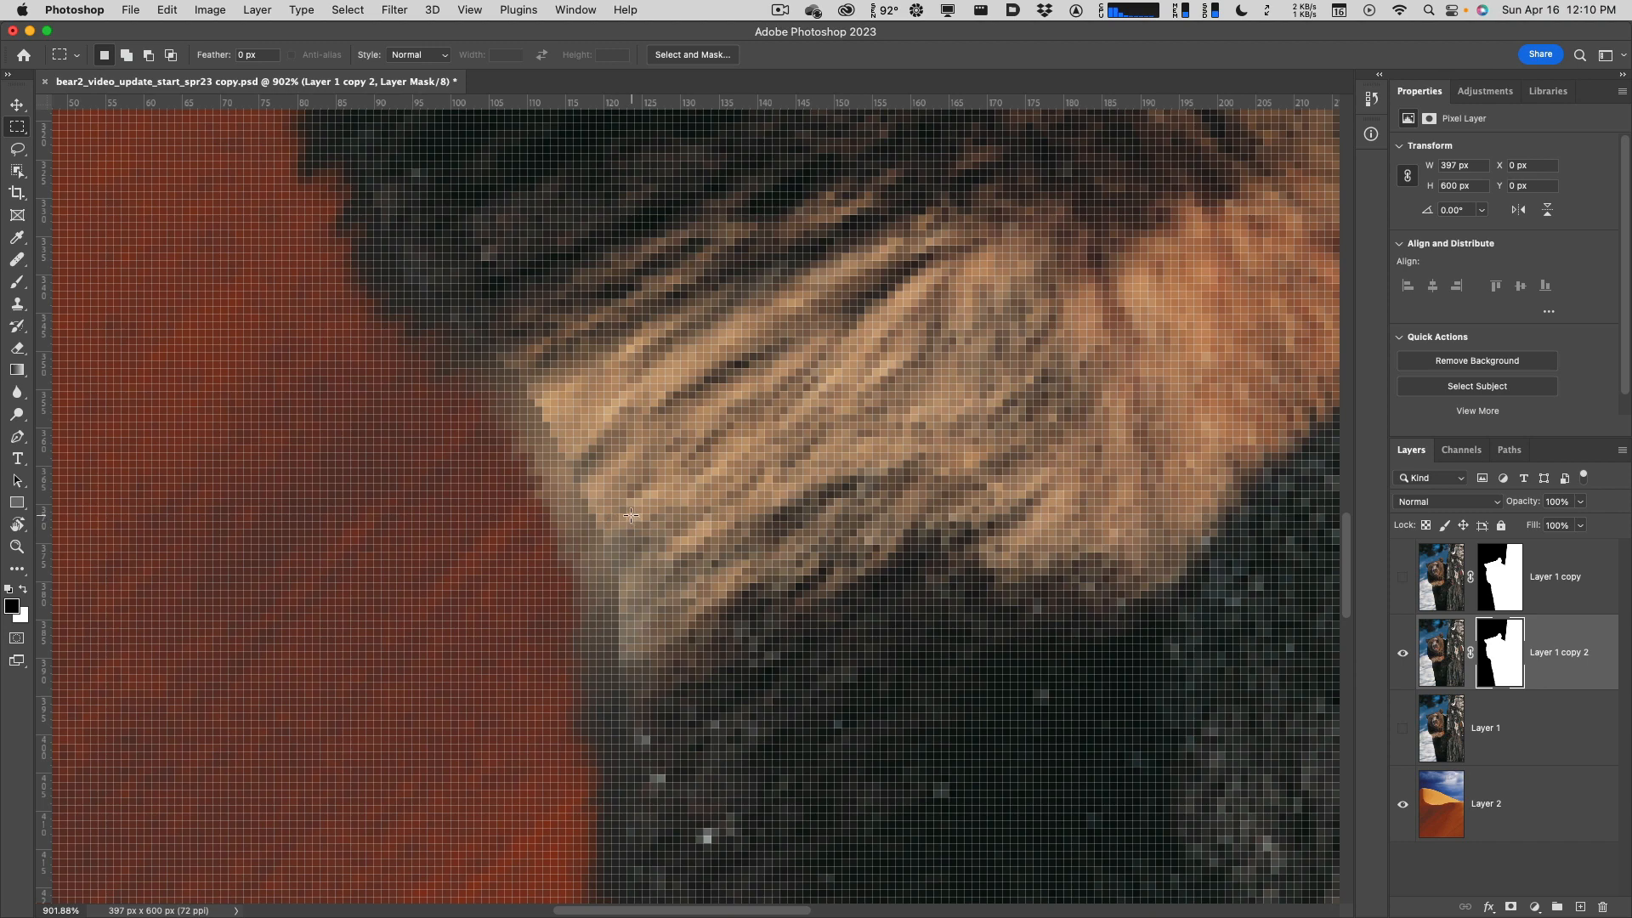
scroll(631, 515, down, 8)
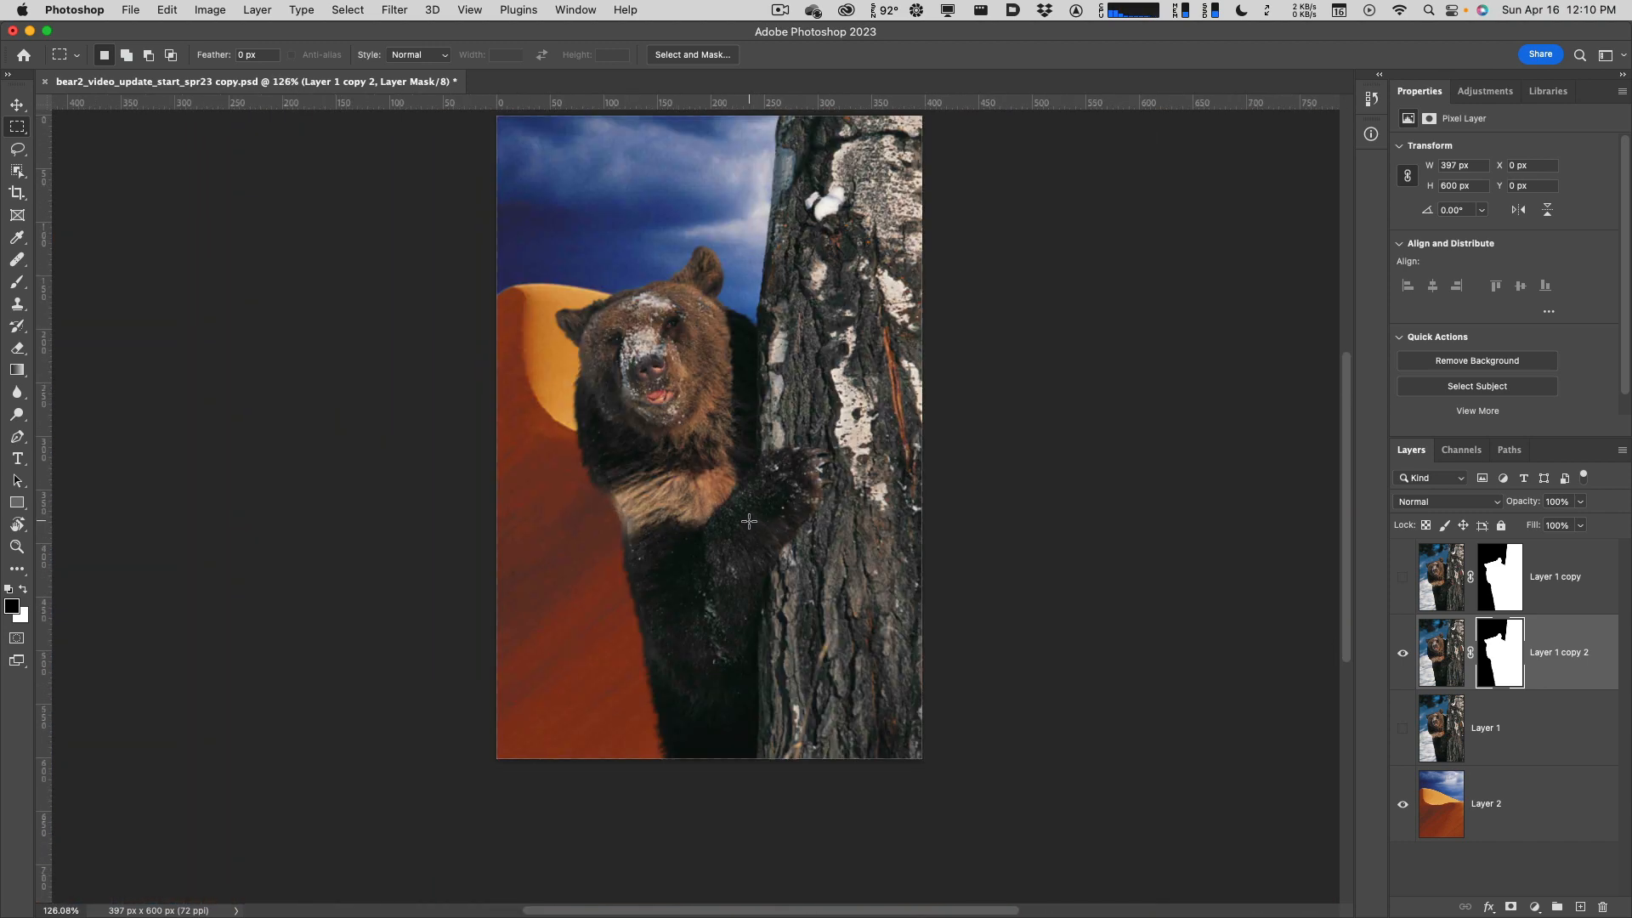
scroll(823, 456, up, 5)
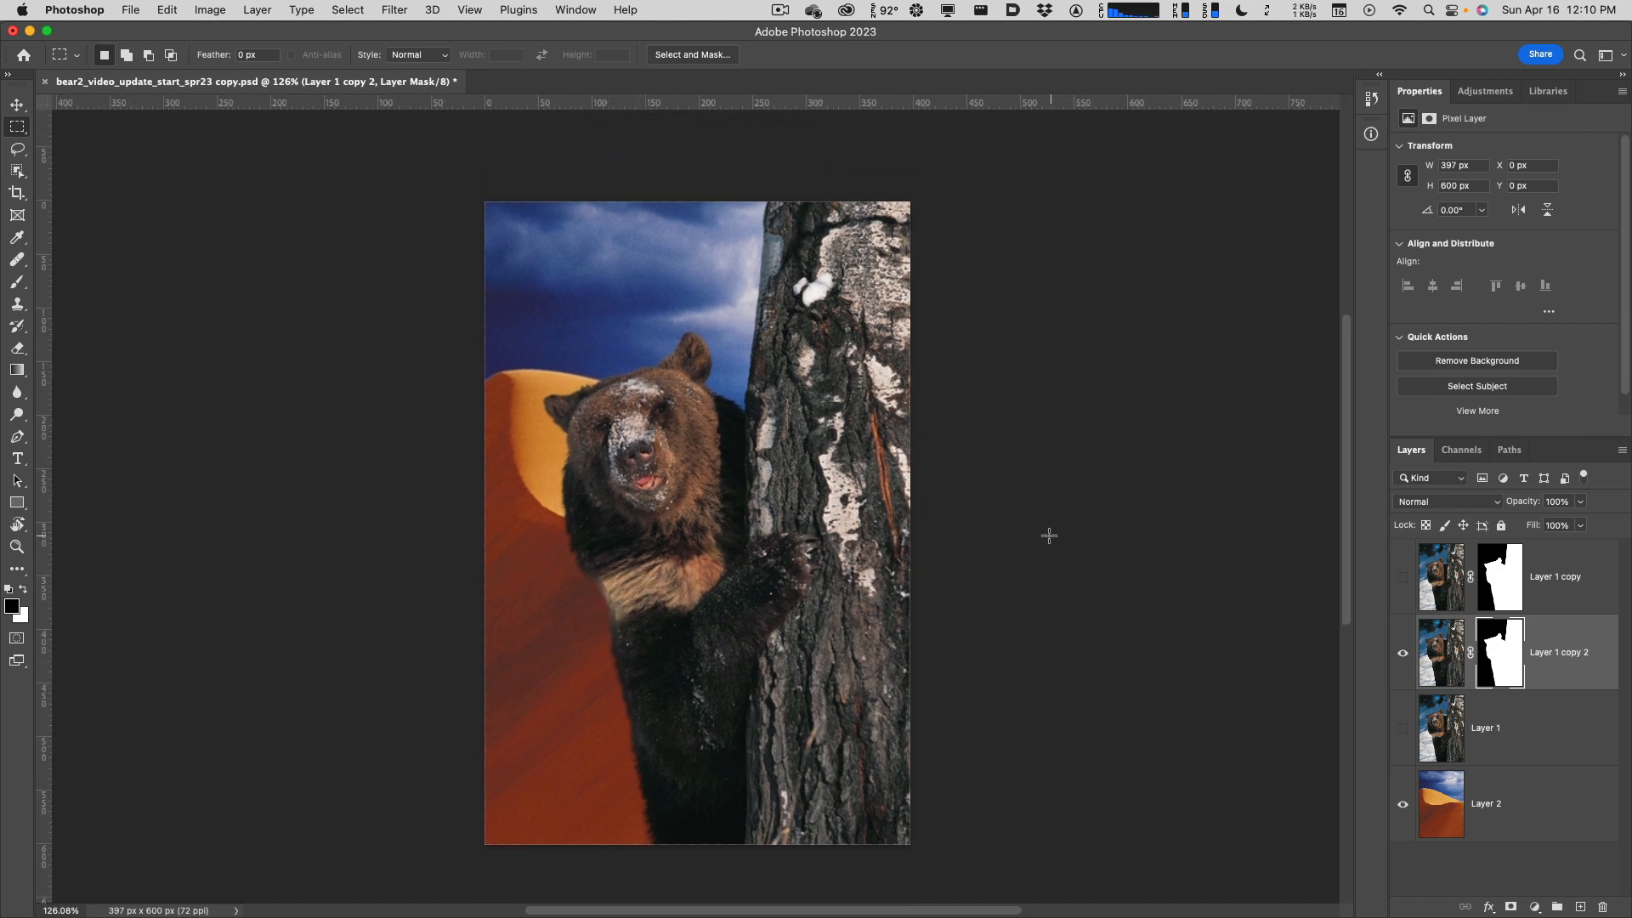
click(1403, 577)
click(1403, 655)
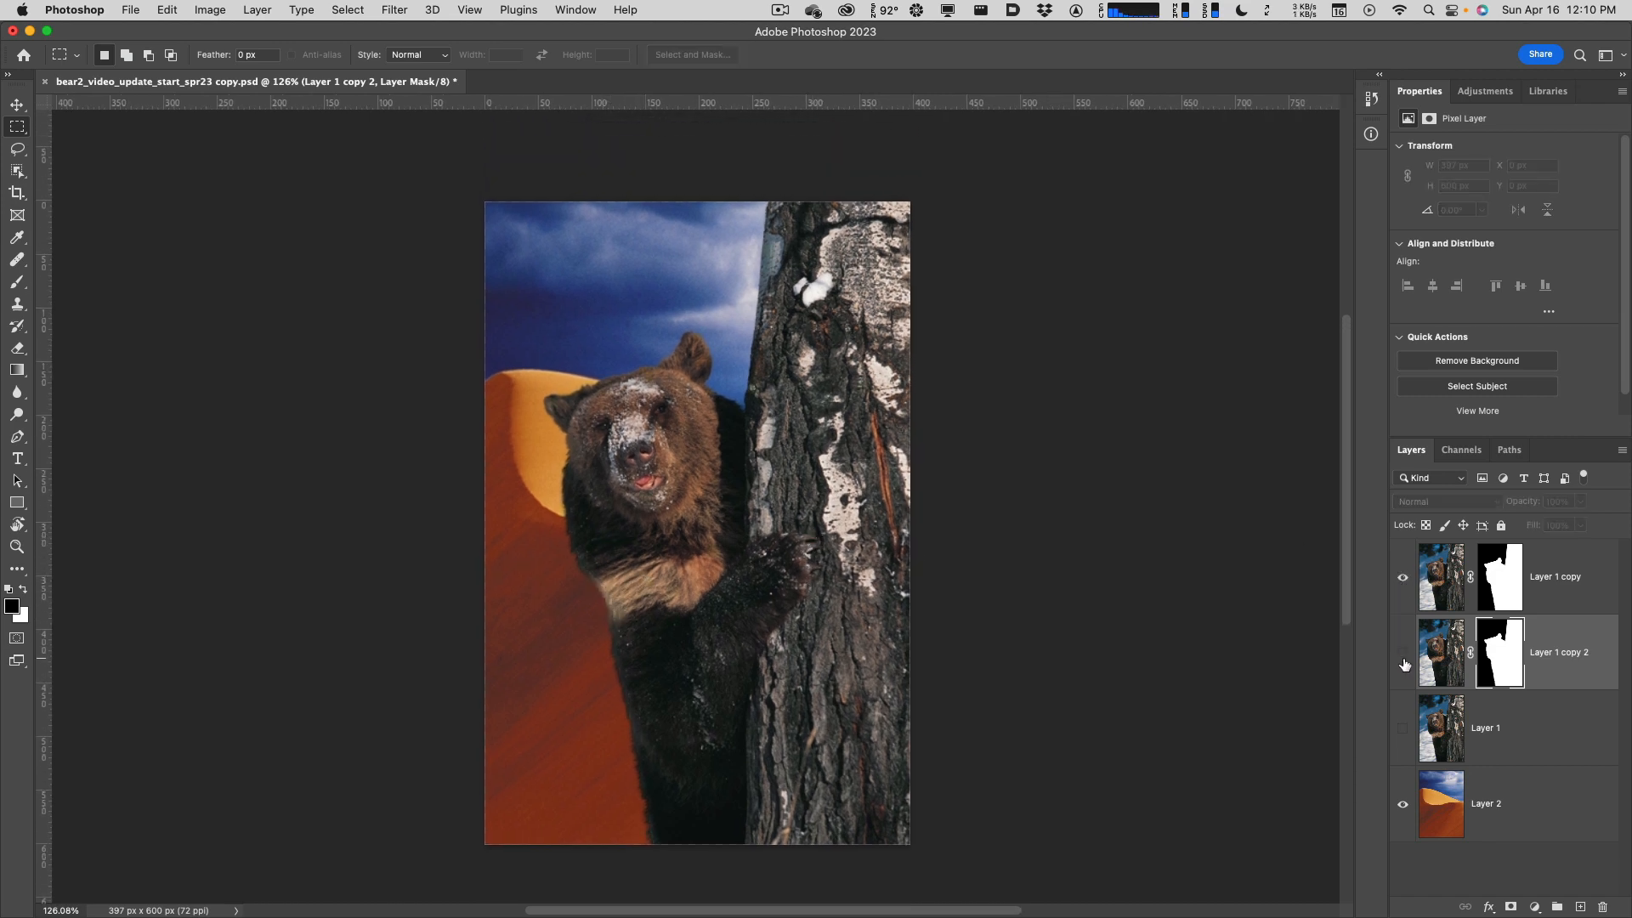
click(1403, 659)
click(1402, 580)
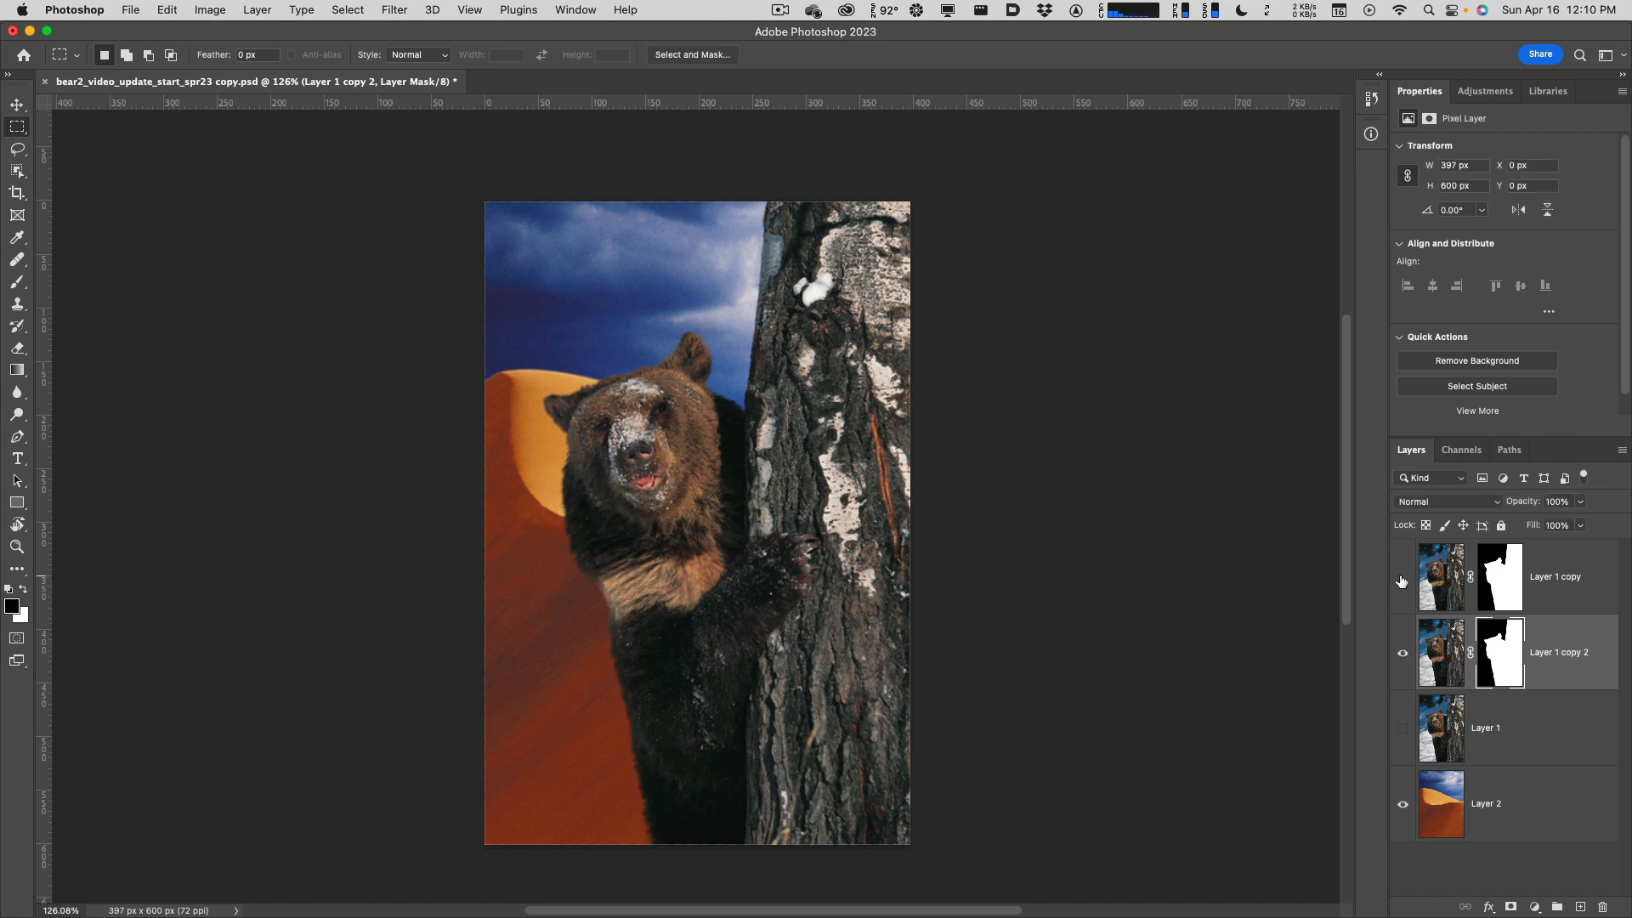